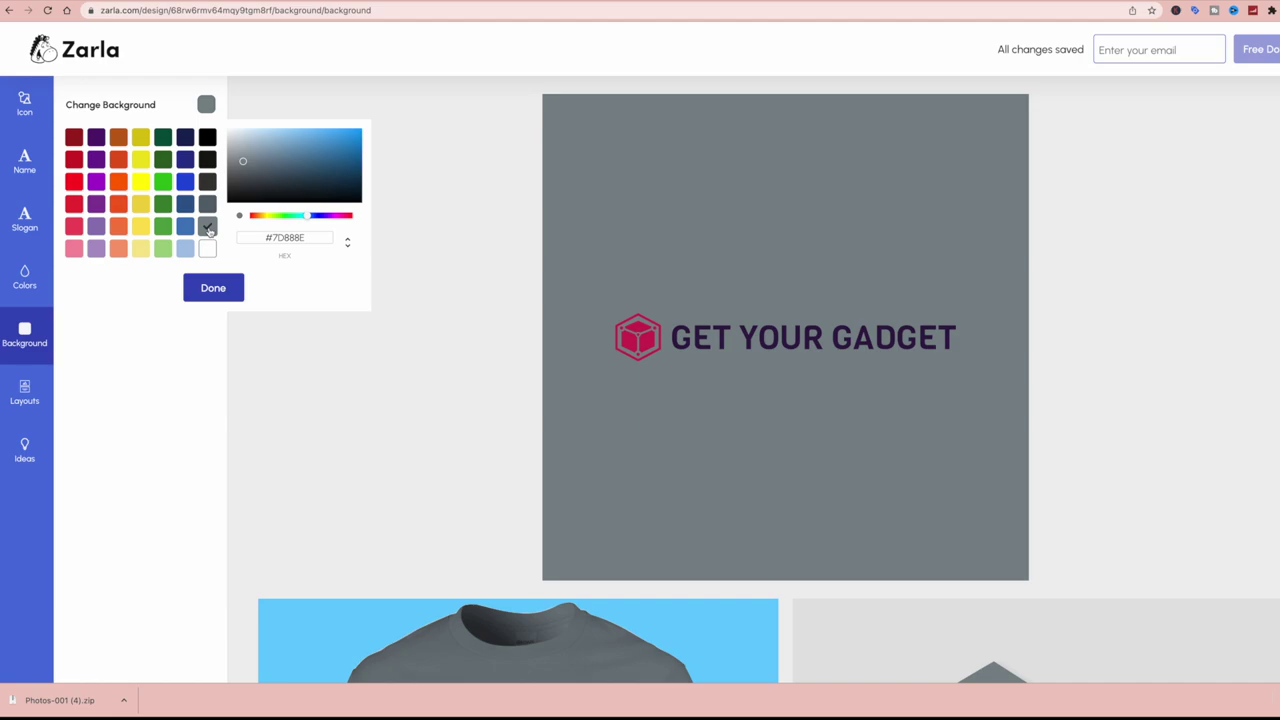
- Set the logo background to light purple and the icon's Color 1 to light green
left_click(96, 248)
left_click(207, 105)
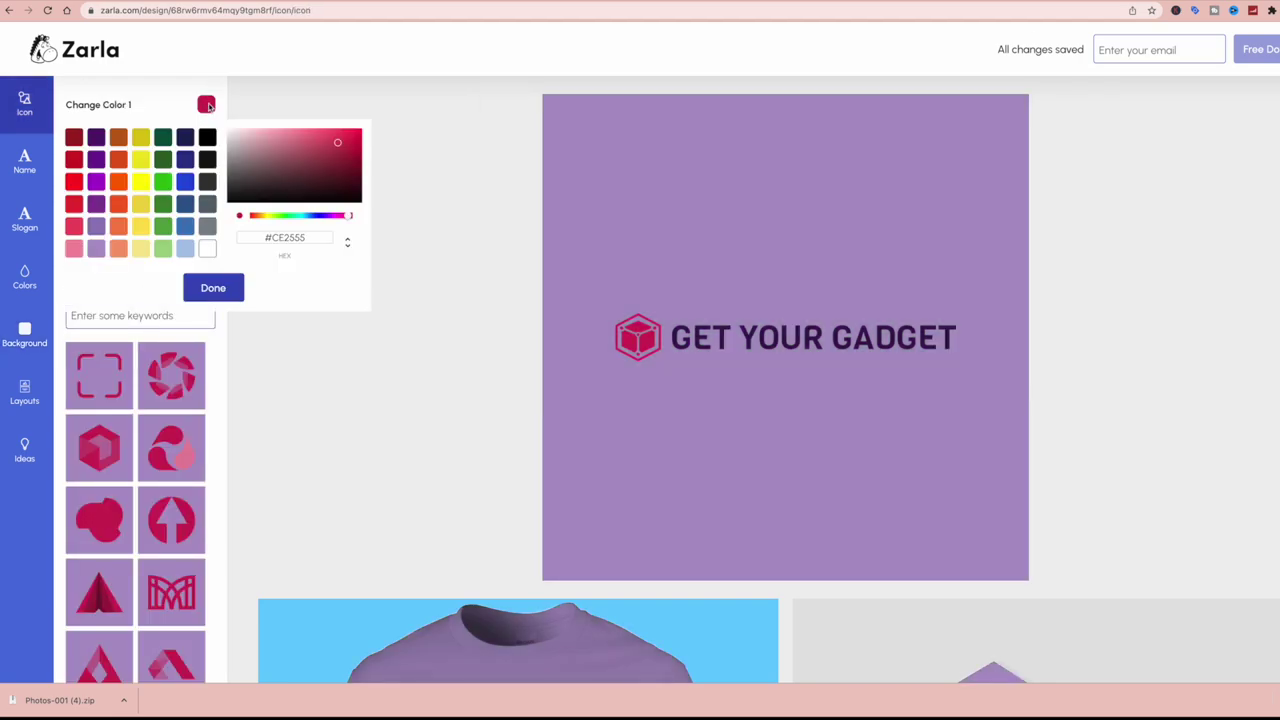
left_click(207, 226)
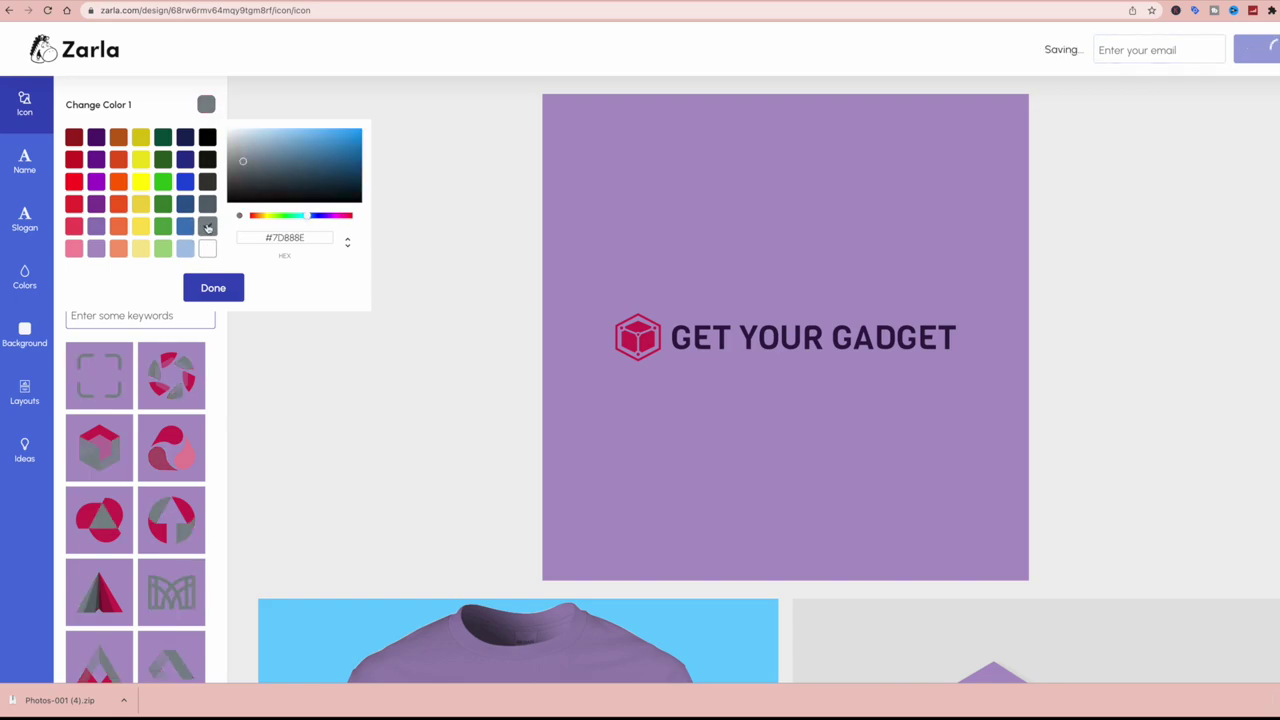
left_click(162, 248)
left_click(431, 306)
- Replace the logo icon with the circular segmented one and request the free download by entering the e-mail address
scroll(180, 435, "down", 2)
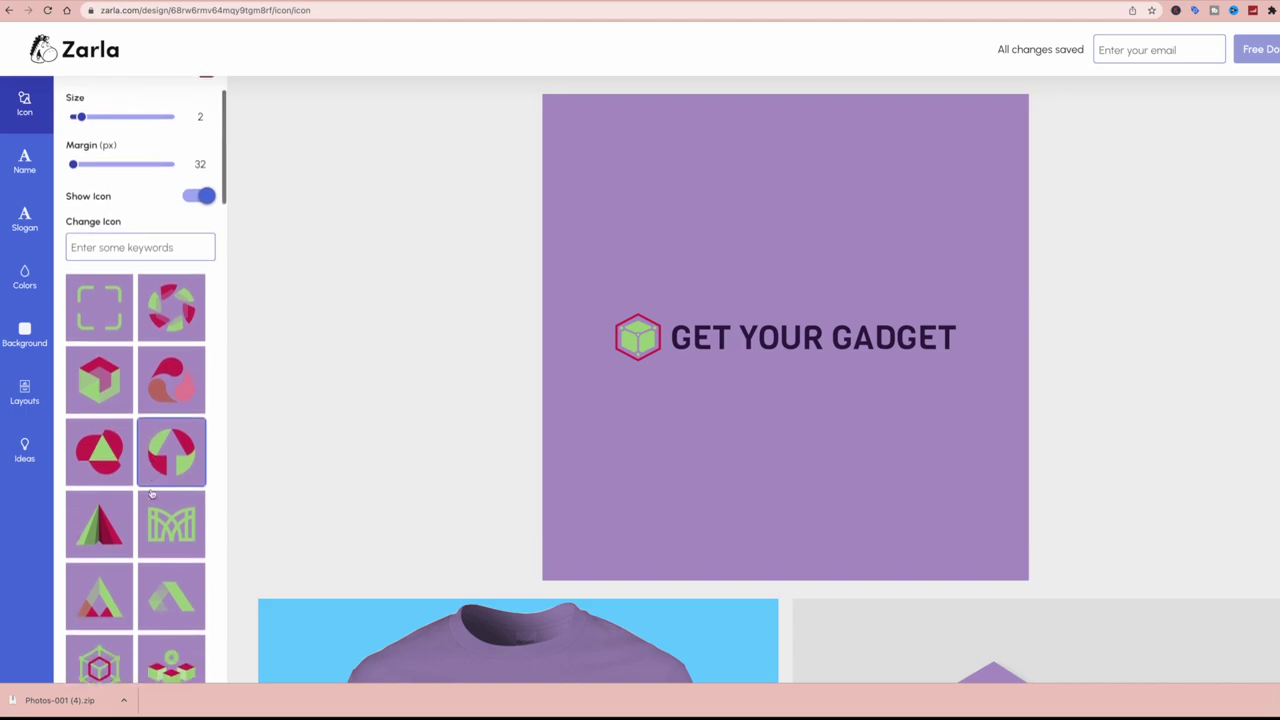
left_click(172, 278)
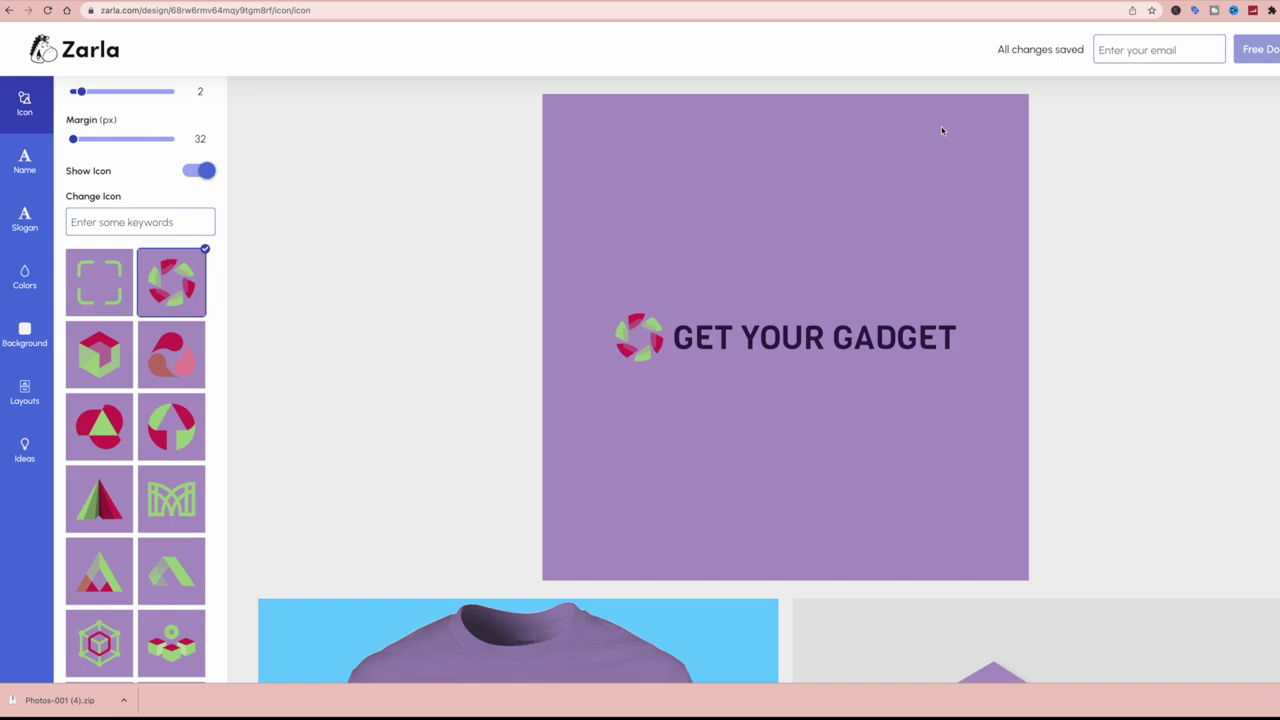
left_click(1272, 10)
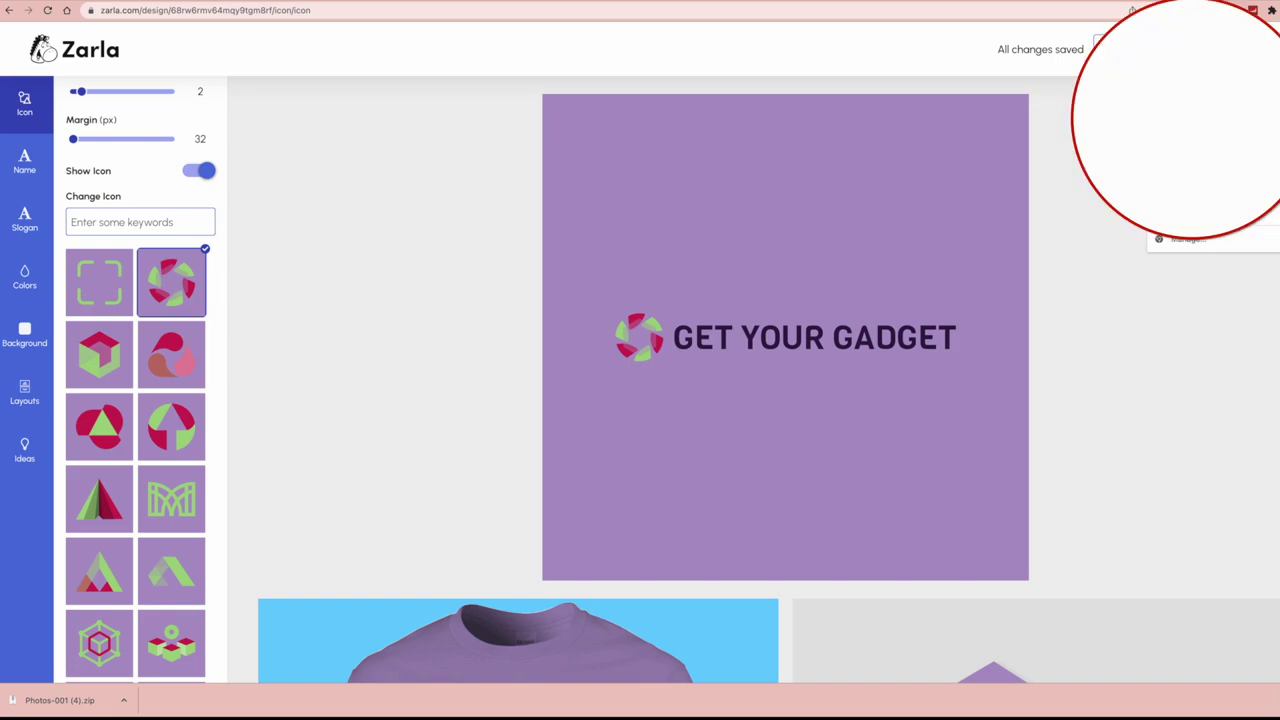
left_click(1130, 49)
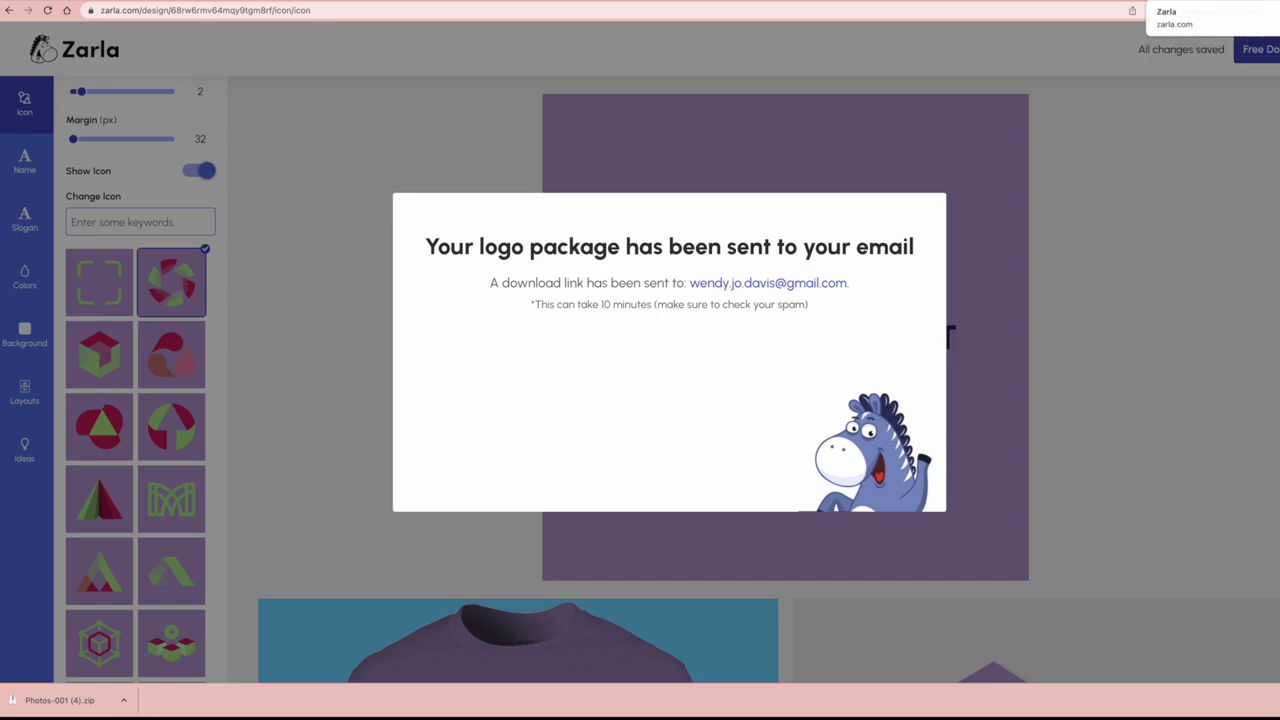
- Switch to the Ecwid store admin and review its dashboard with the setup to-do list
key("ctrl+Tab")
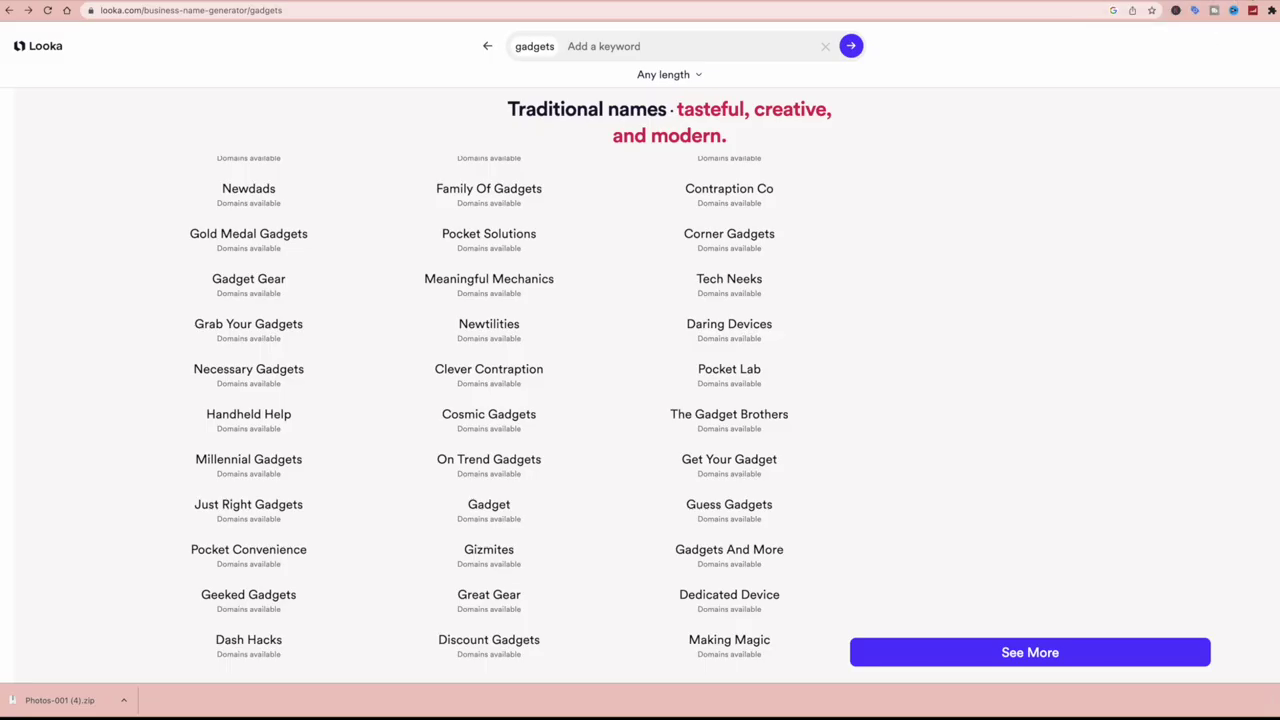
key("ctrl+Tab")
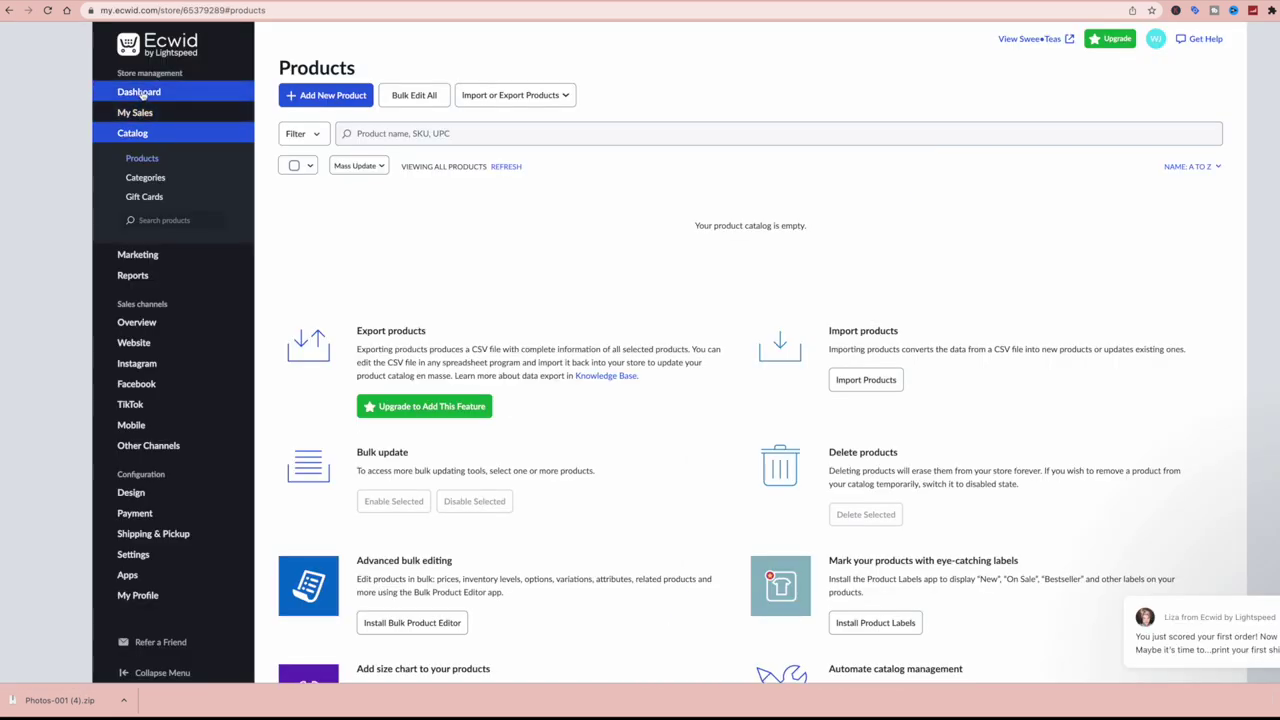
left_click(138, 92)
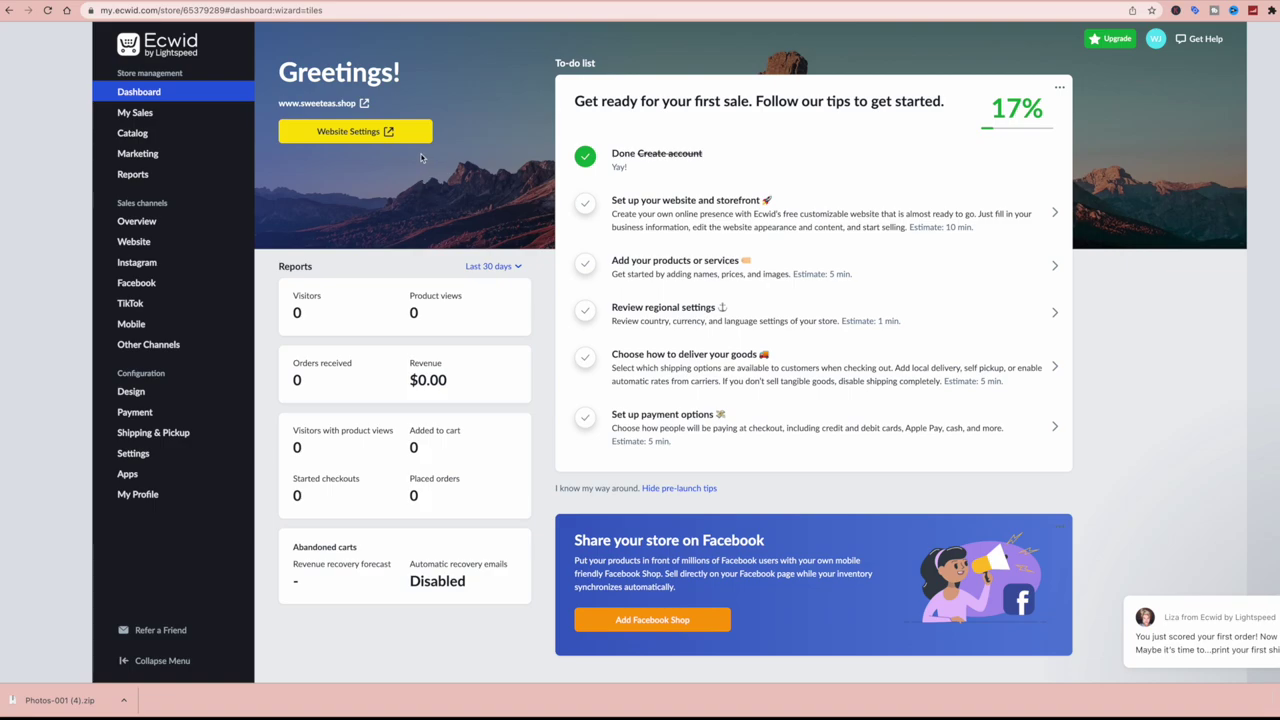
mouse_move(137, 153)
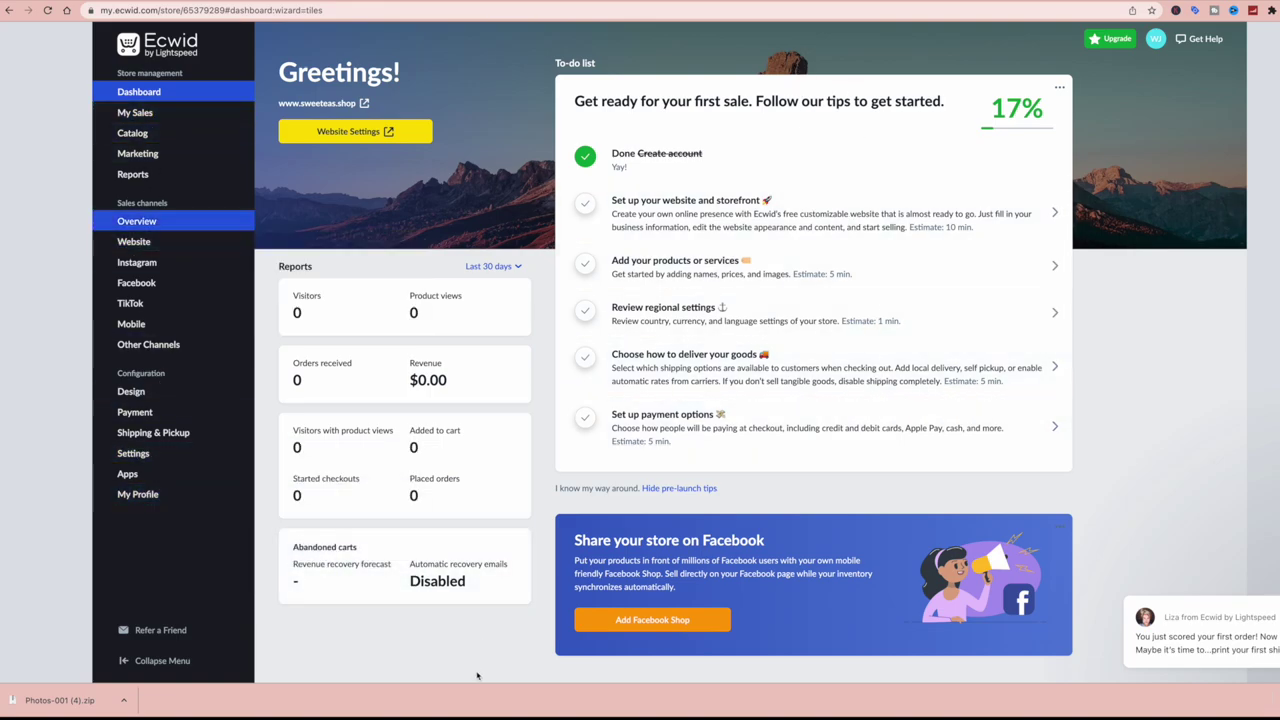
scroll(477, 676, "down", 3)
scroll(477, 676, "up", 3)
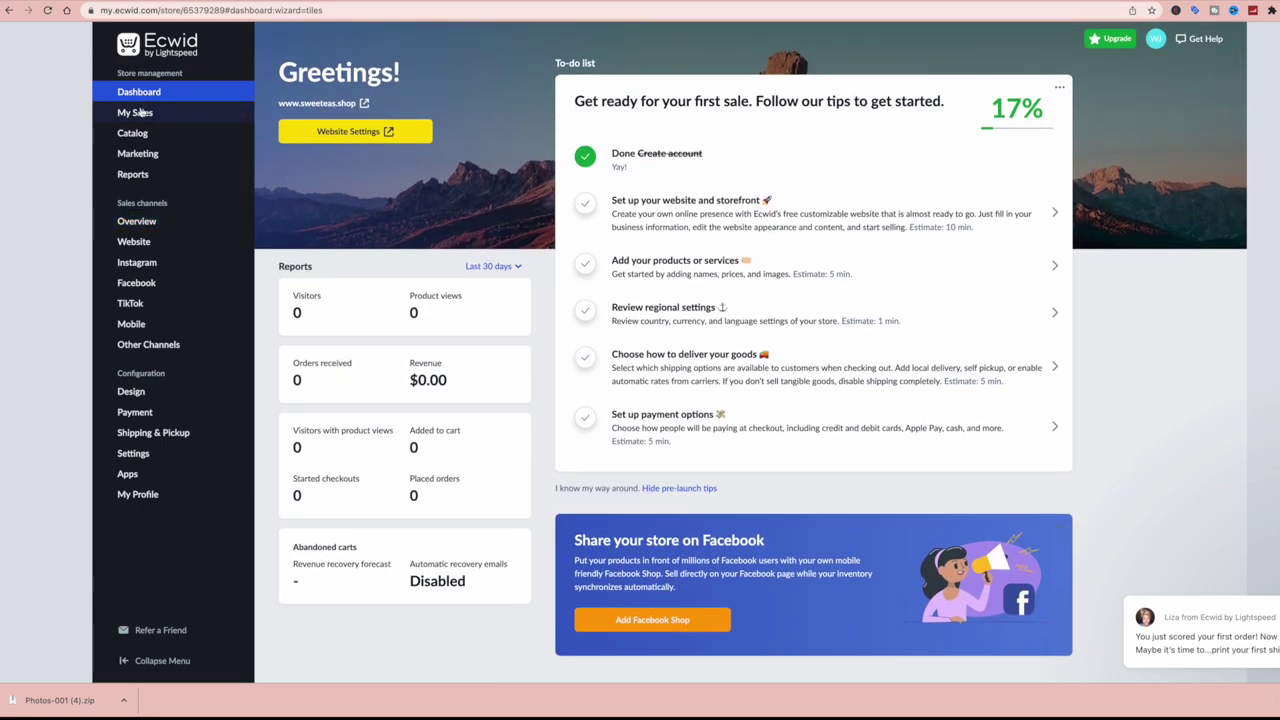
- Open the store's product catalog and start adding a new product
mouse_move(205, 132)
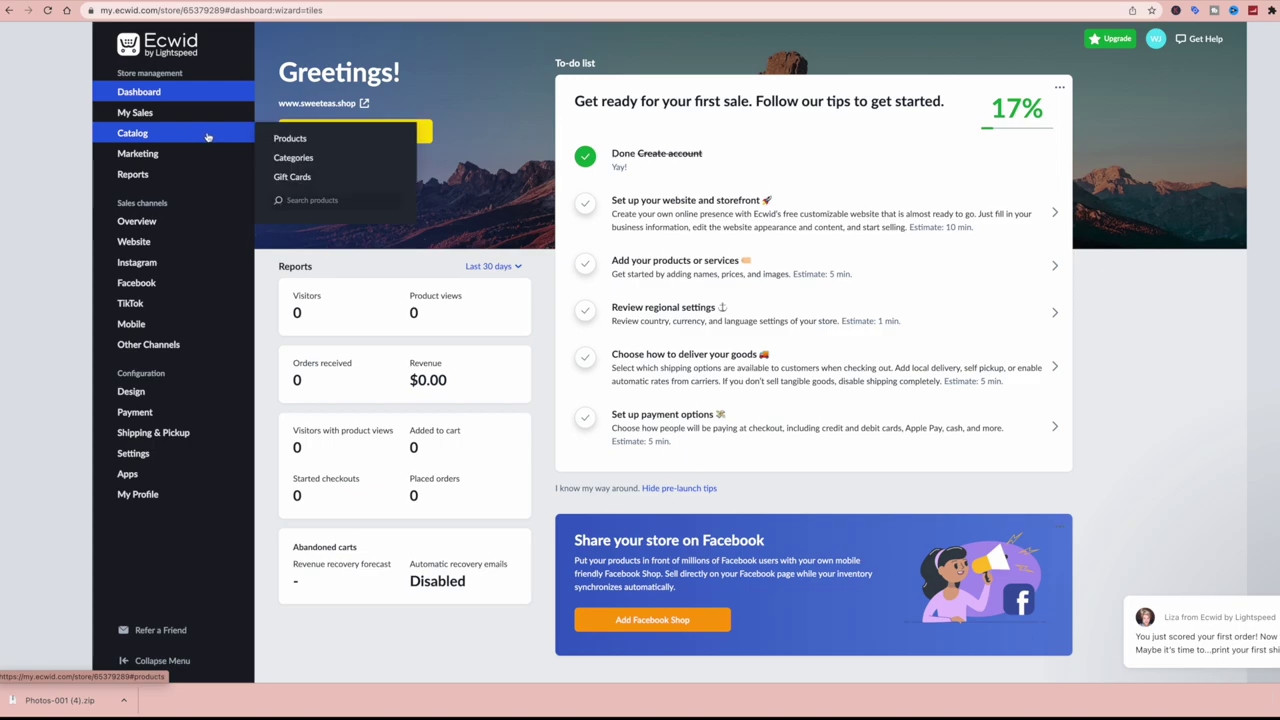
left_click(289, 139)
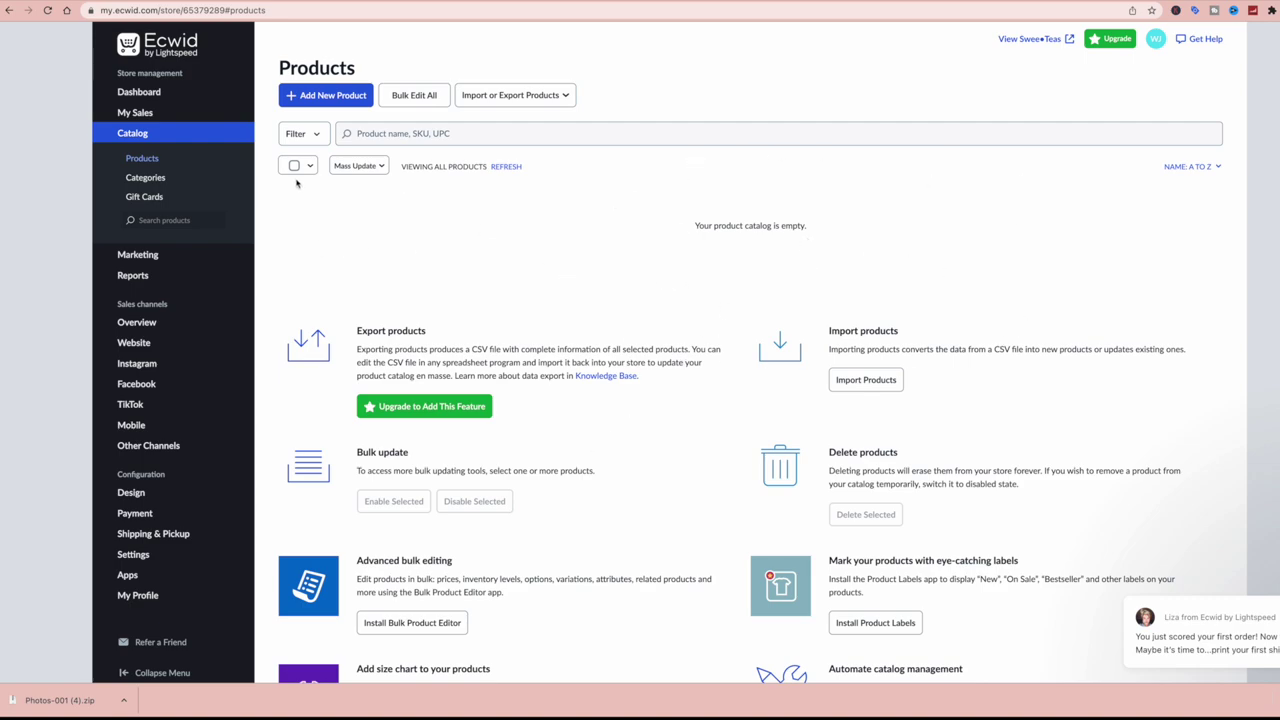
scroll(595, 200, "down", 1)
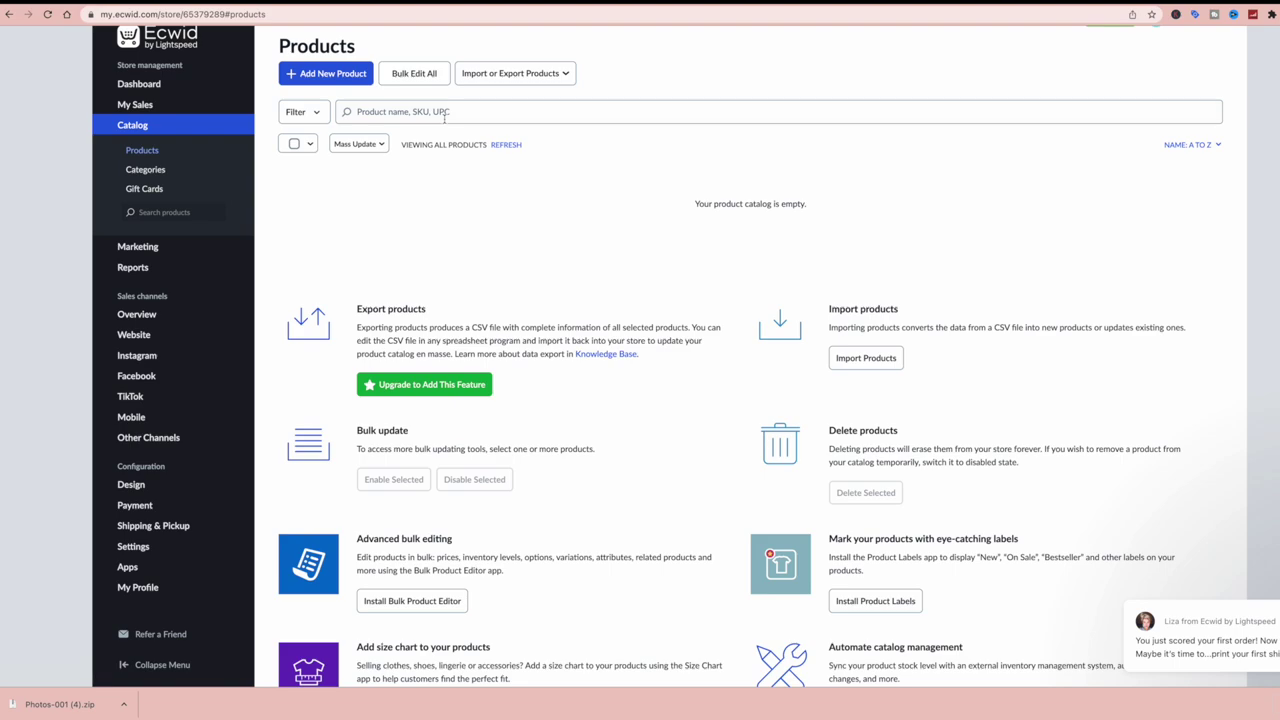
left_click(328, 73)
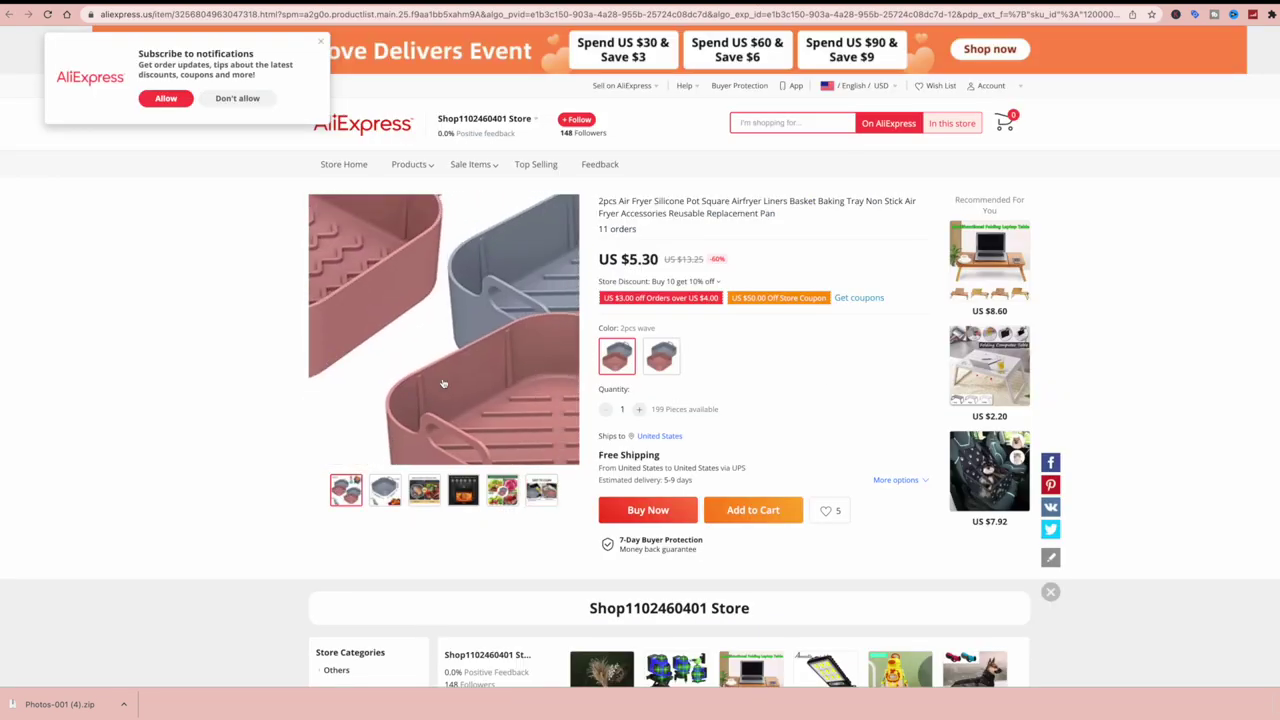
- On the AliExpress air fryer silicone pot page, save the description image with the pot's dimensions to the Desktop
right_click(452, 349)
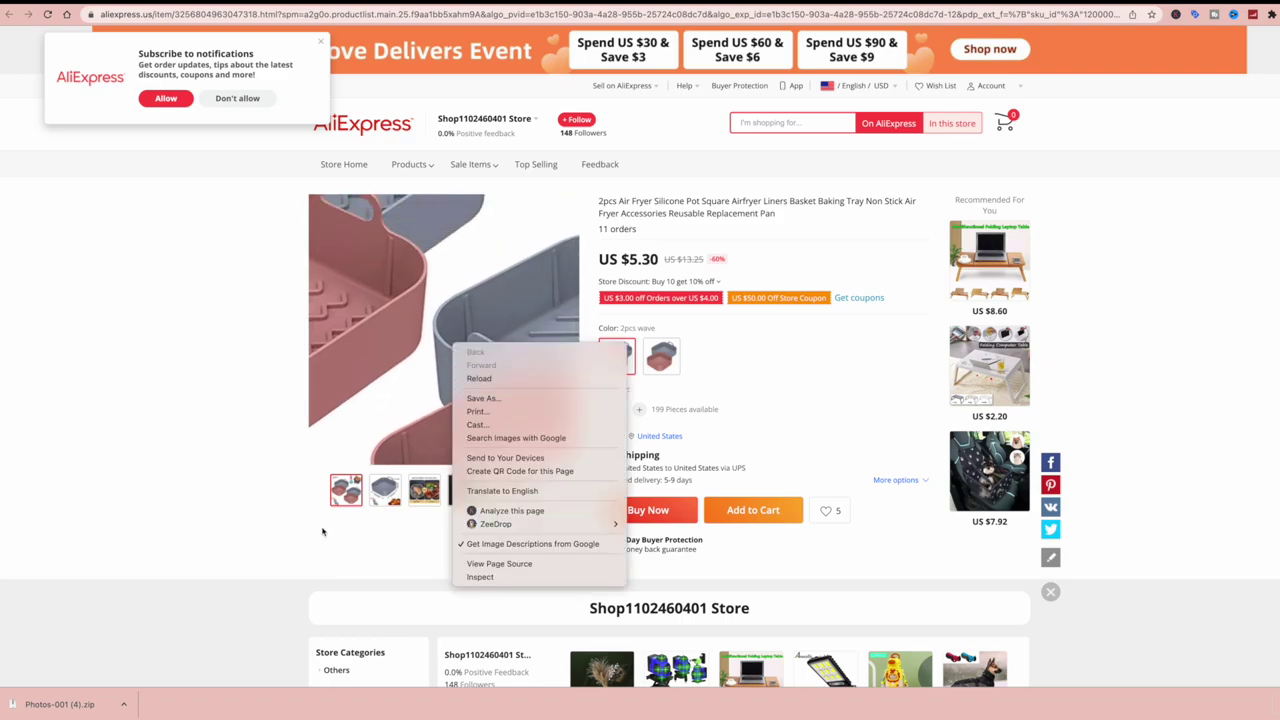
left_click(246, 435)
scroll(358, 508, "down", 7)
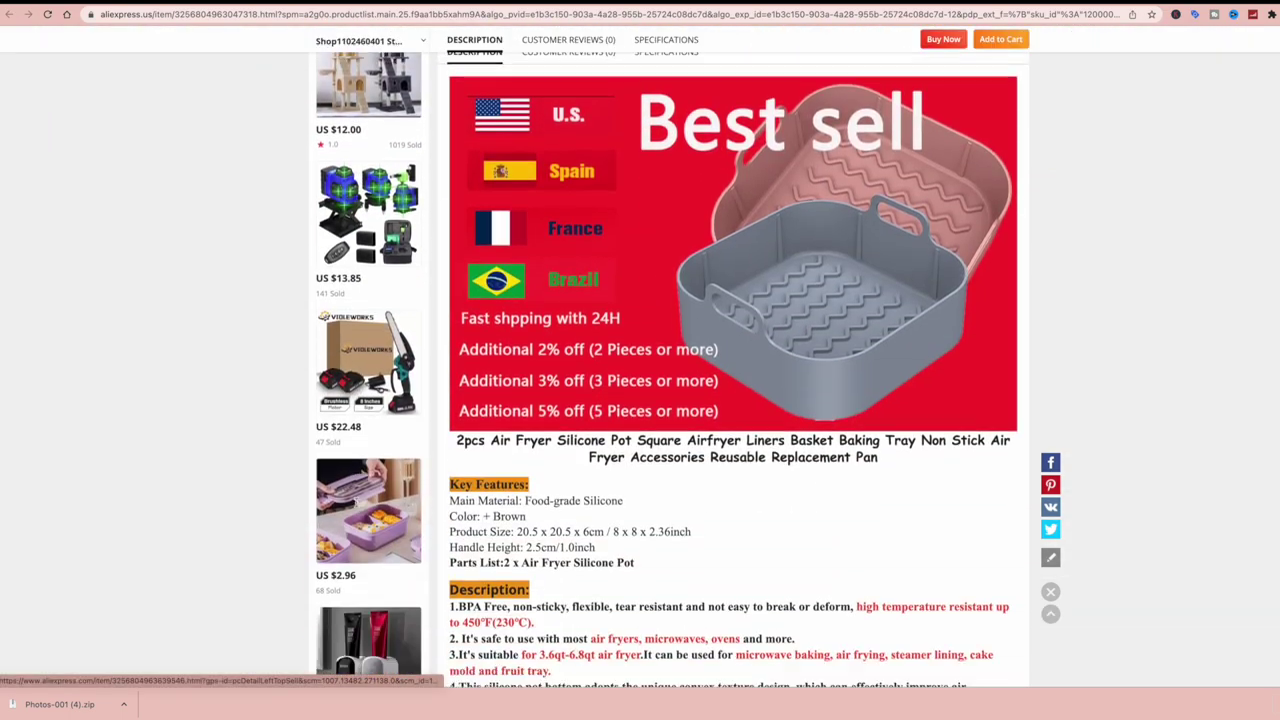
scroll(358, 507, "down", 7)
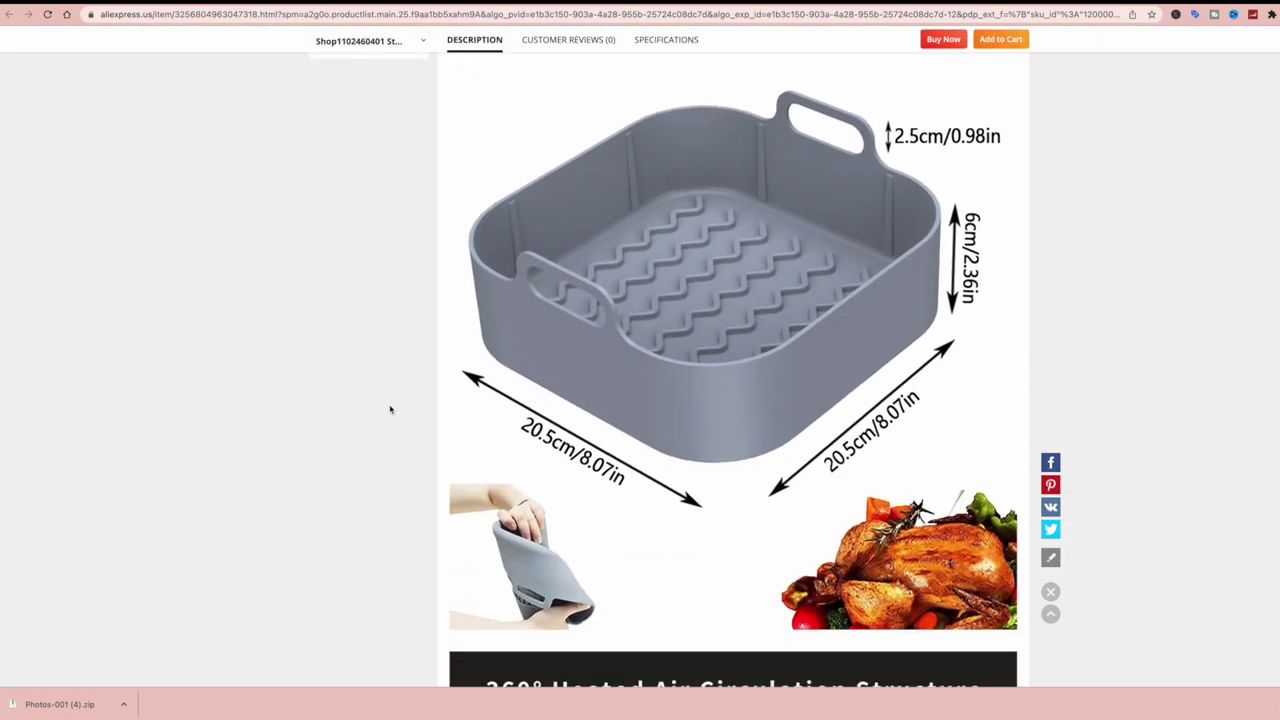
right_click(724, 322)
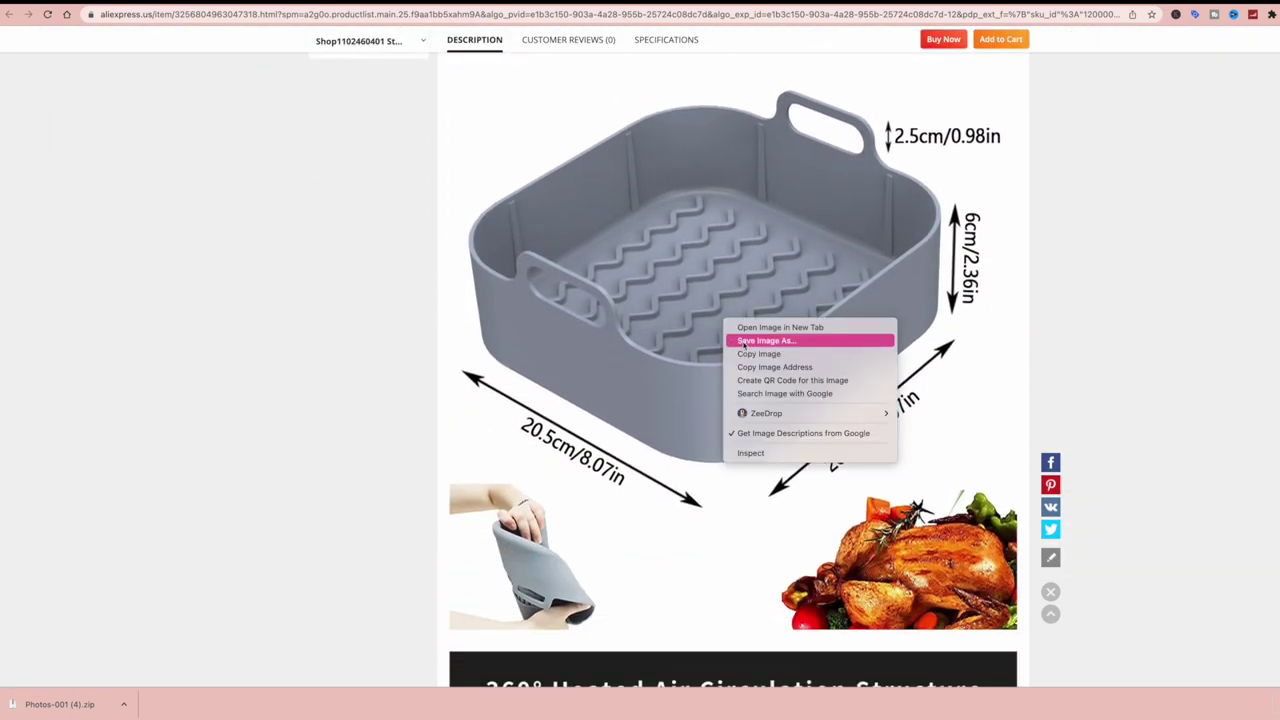
left_click(744, 344)
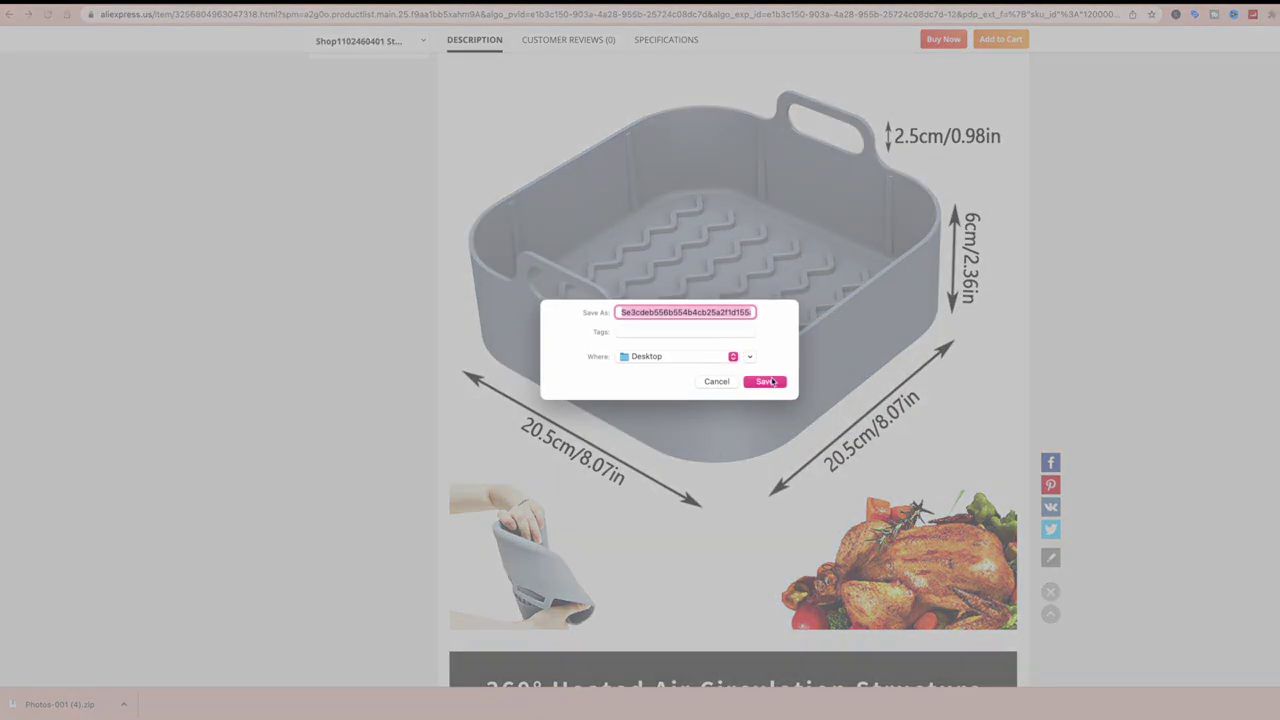
left_click(764, 381)
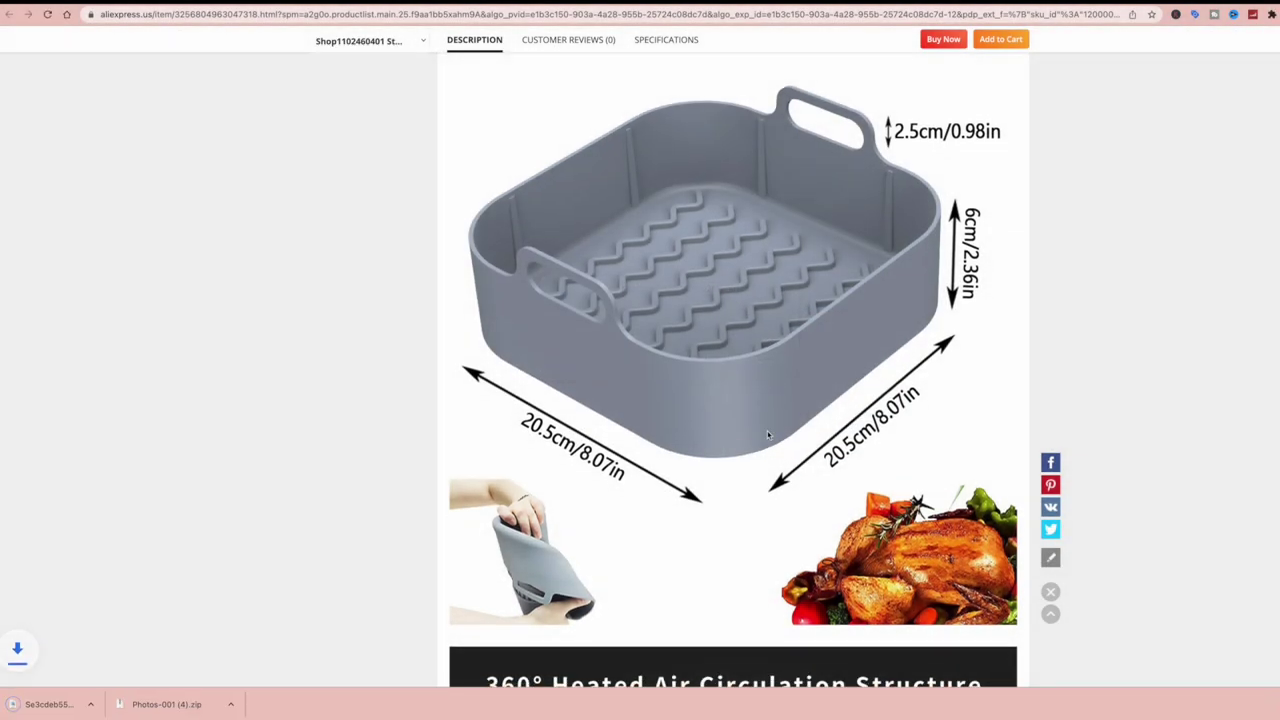
- Save the description image showing the heated air circulation structure
scroll(767, 431, "down", 6)
scroll(767, 431, "down", 1)
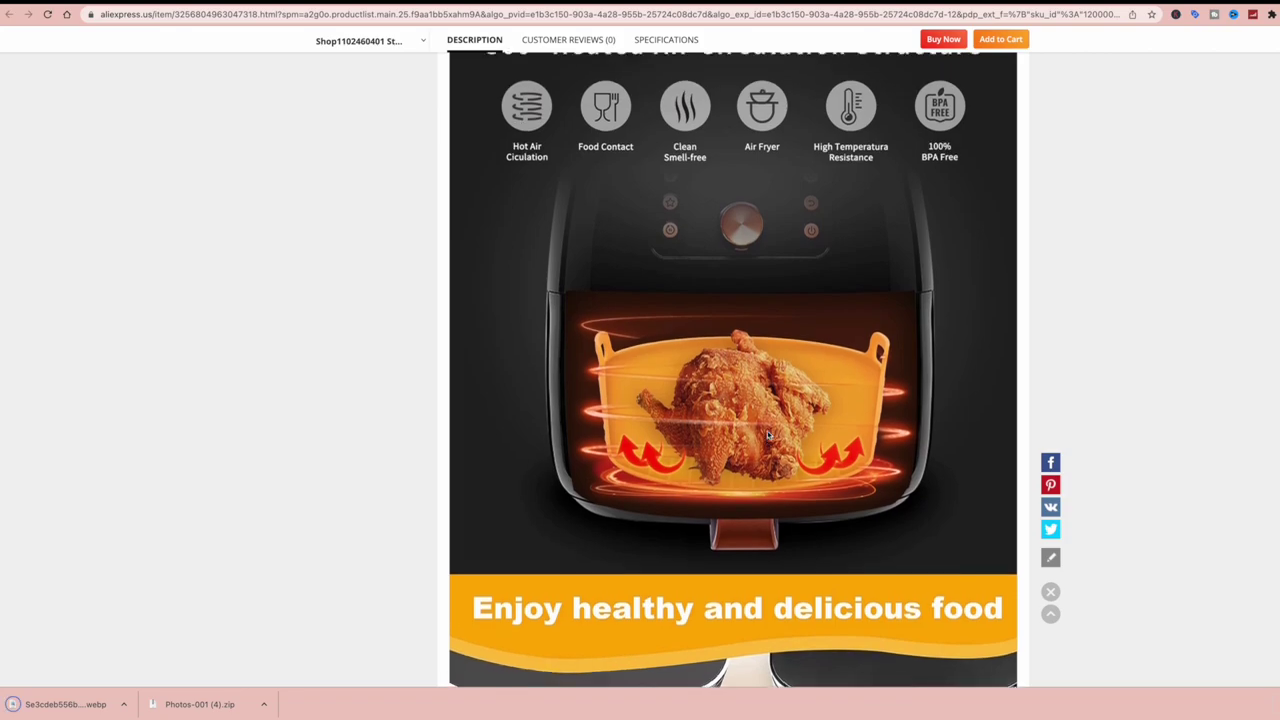
right_click(708, 350)
left_click(737, 373)
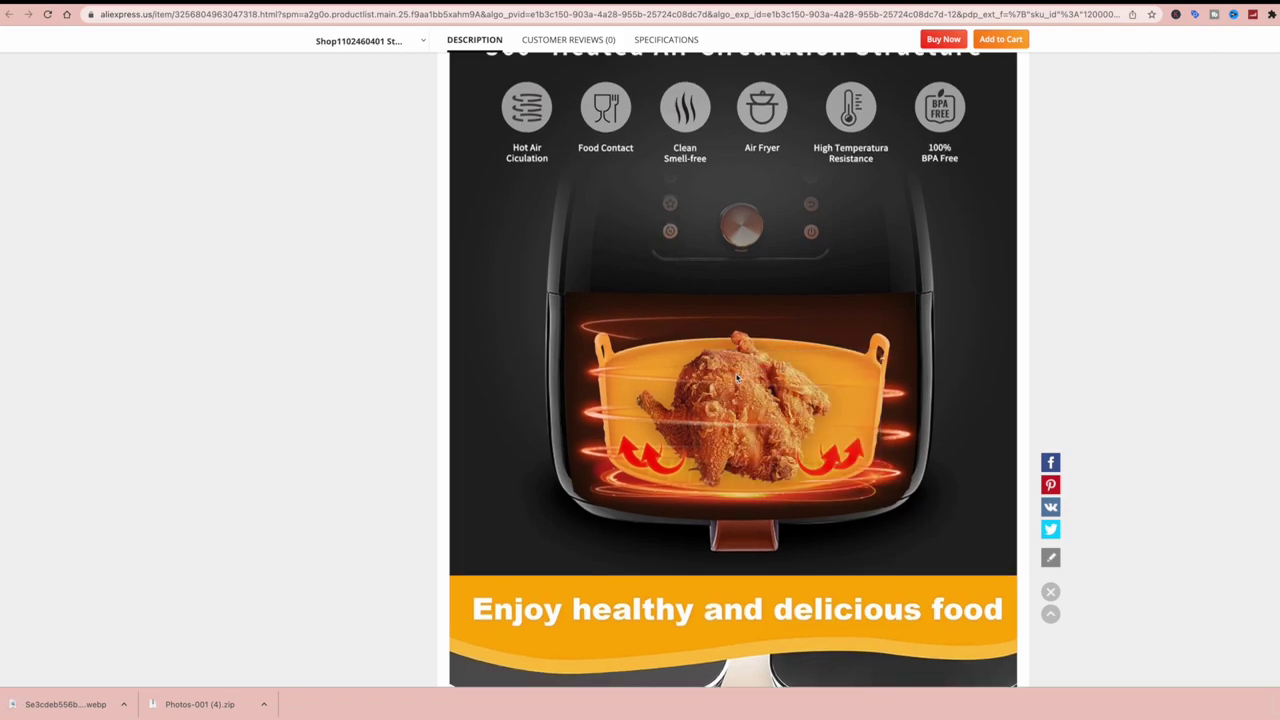
left_click(765, 382)
- Save the "Enjoy healthy and delicious food" description image to the Desktop
scroll(762, 460, "down", 5)
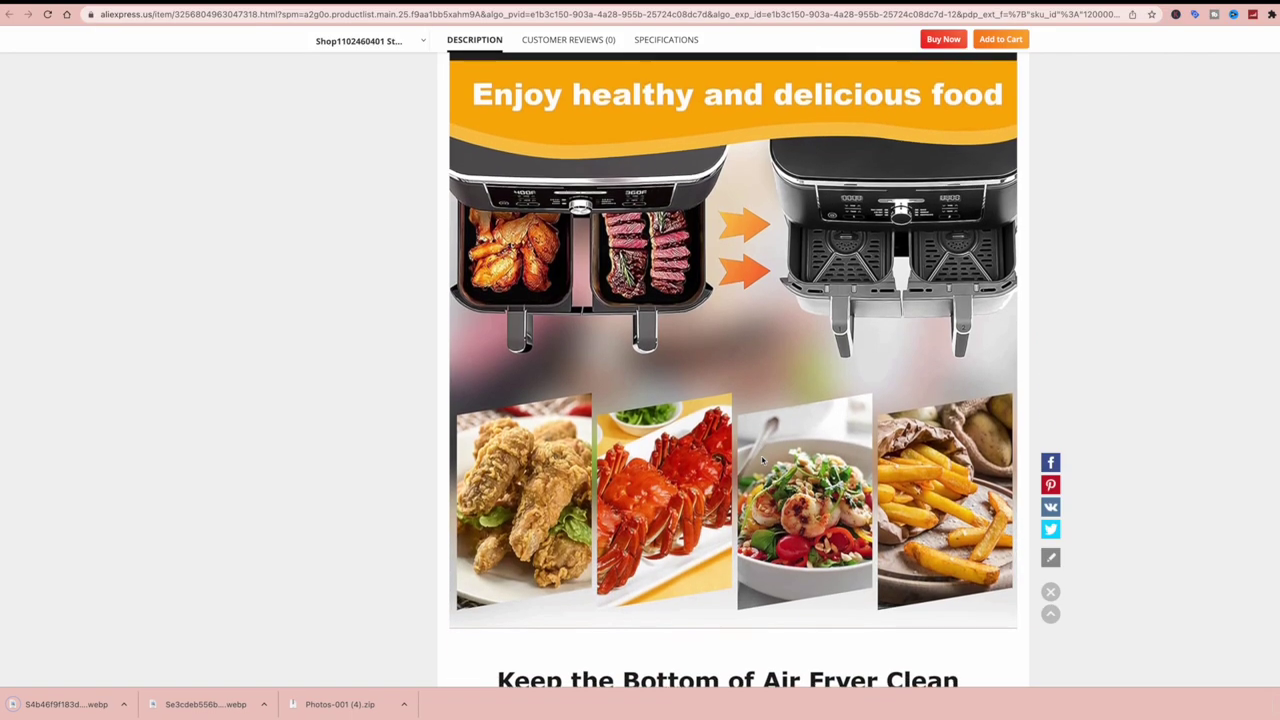
right_click(703, 352)
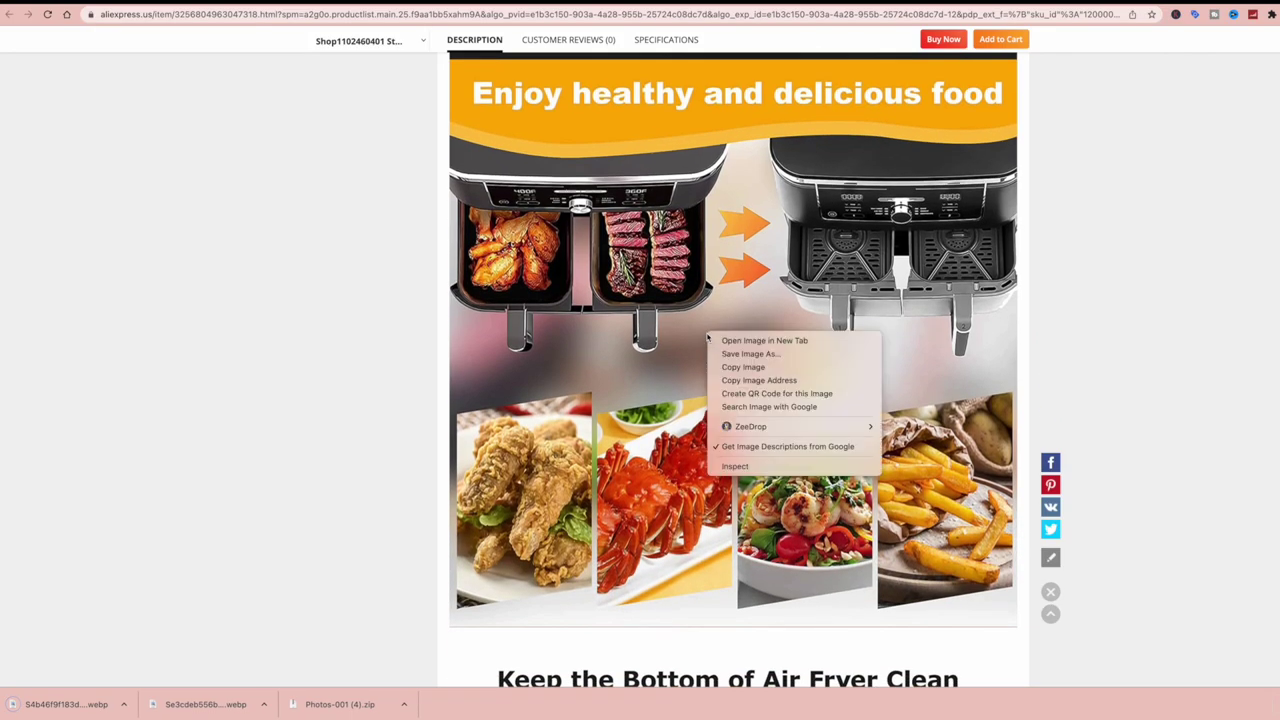
left_click(727, 358)
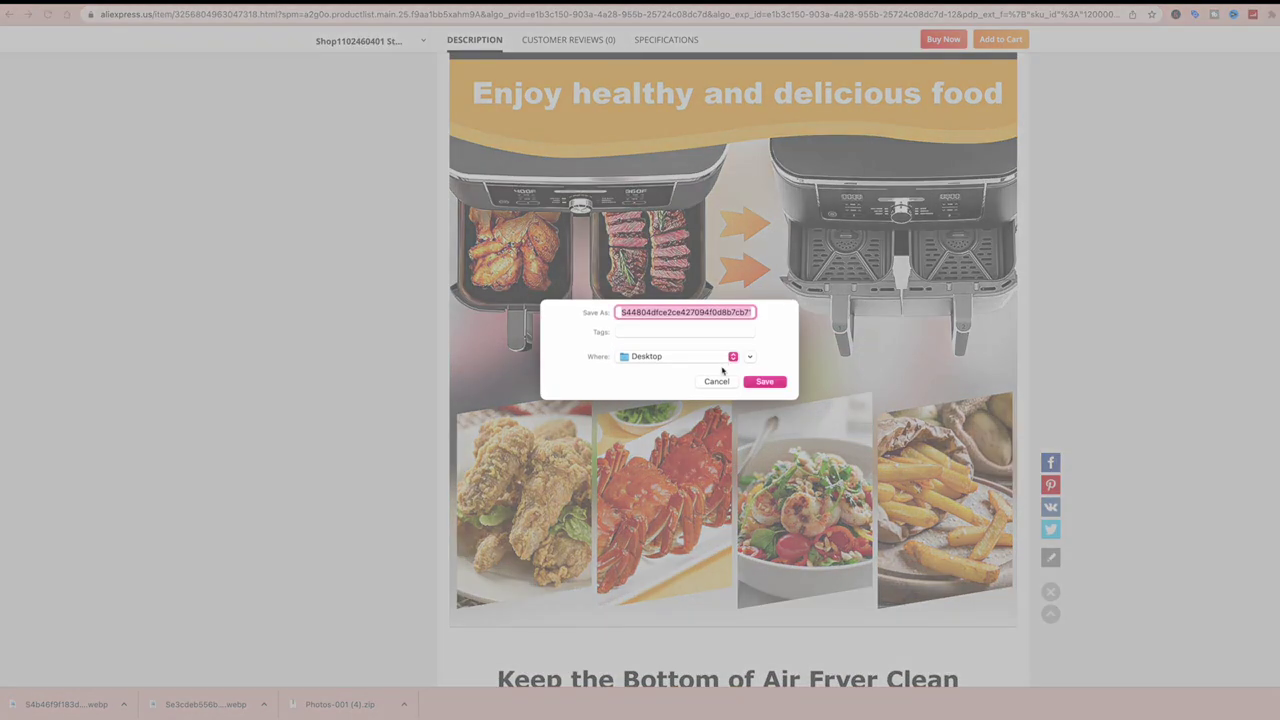
left_click(773, 385)
- Save the before and after comparison image, "Keep the Bottom of Air Fryer Clean", to the Desktop
scroll(762, 453, "down", 5)
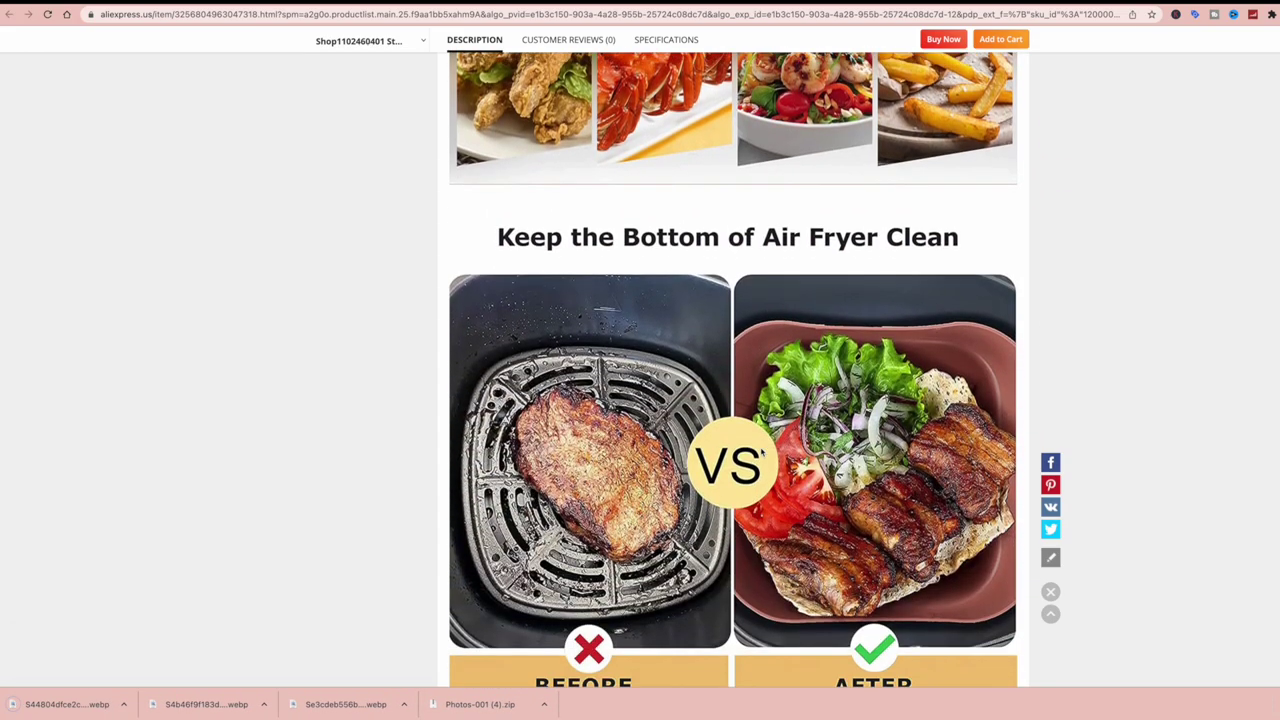
scroll(762, 453, "down", 3)
right_click(736, 394)
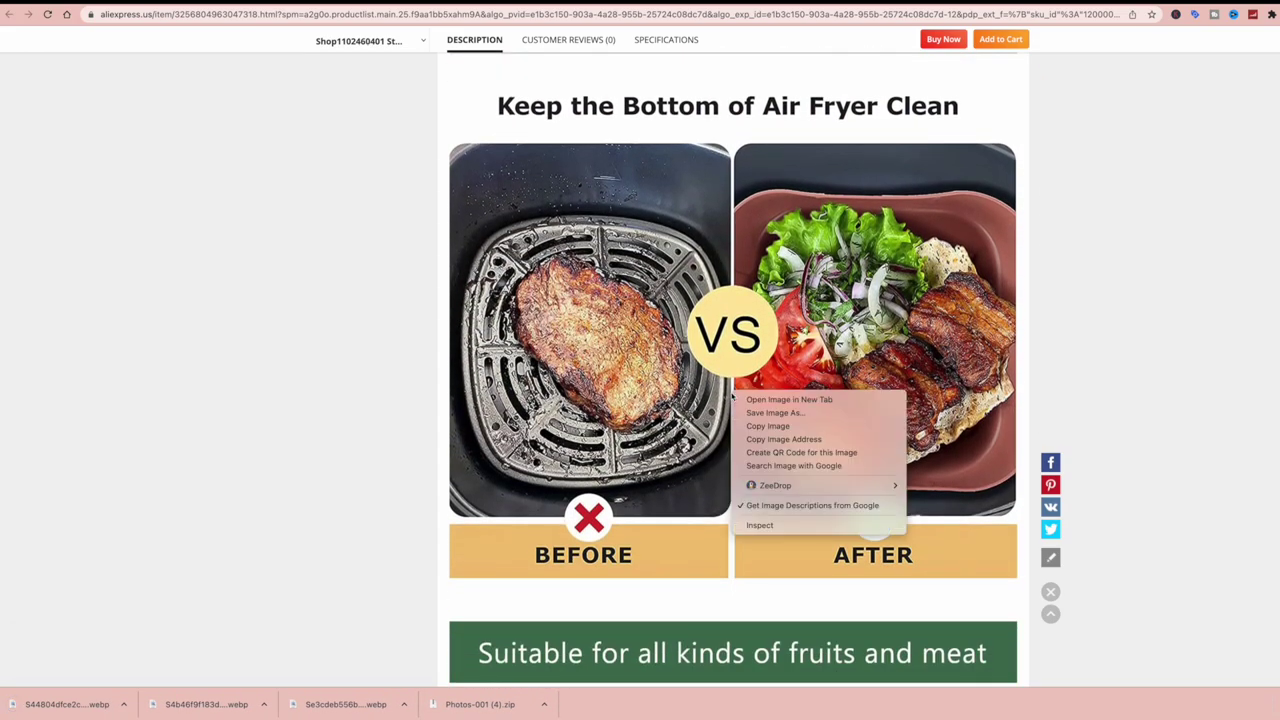
left_click(763, 414)
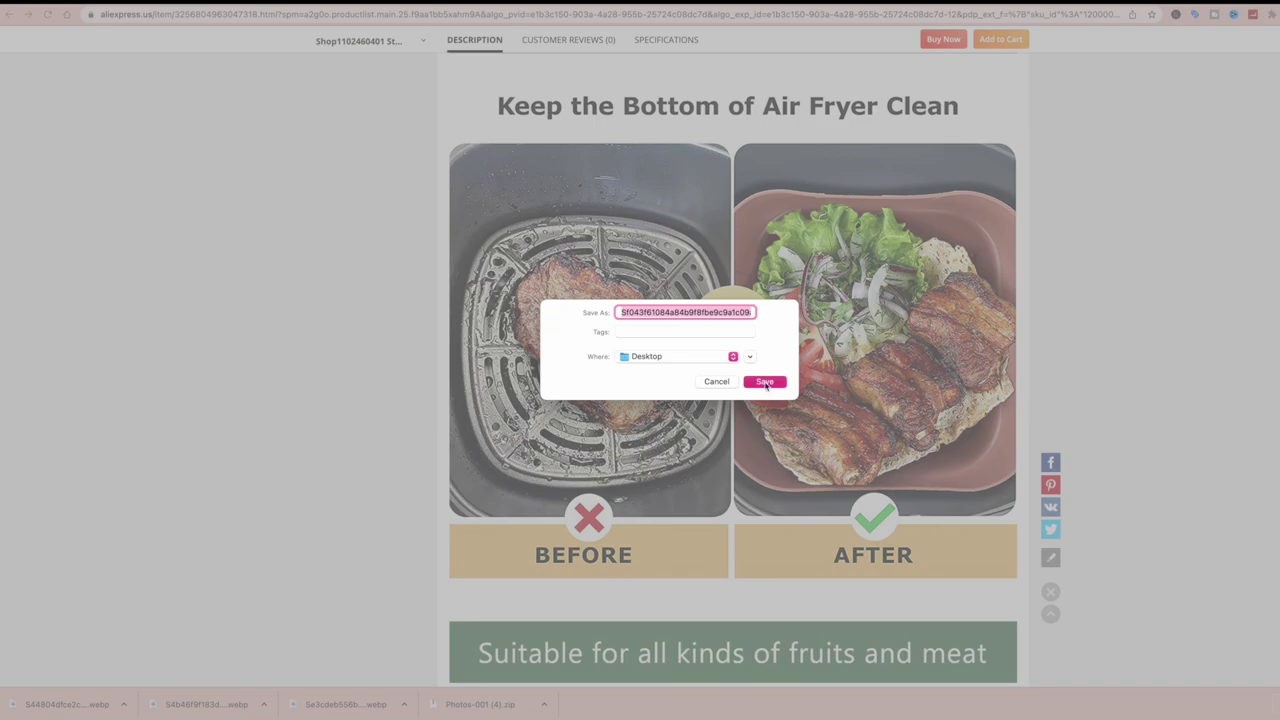
left_click(765, 382)
- Save the "Suitable for all kinds of fruits and meat" image to the Desktop
scroll(736, 422, "down", 5)
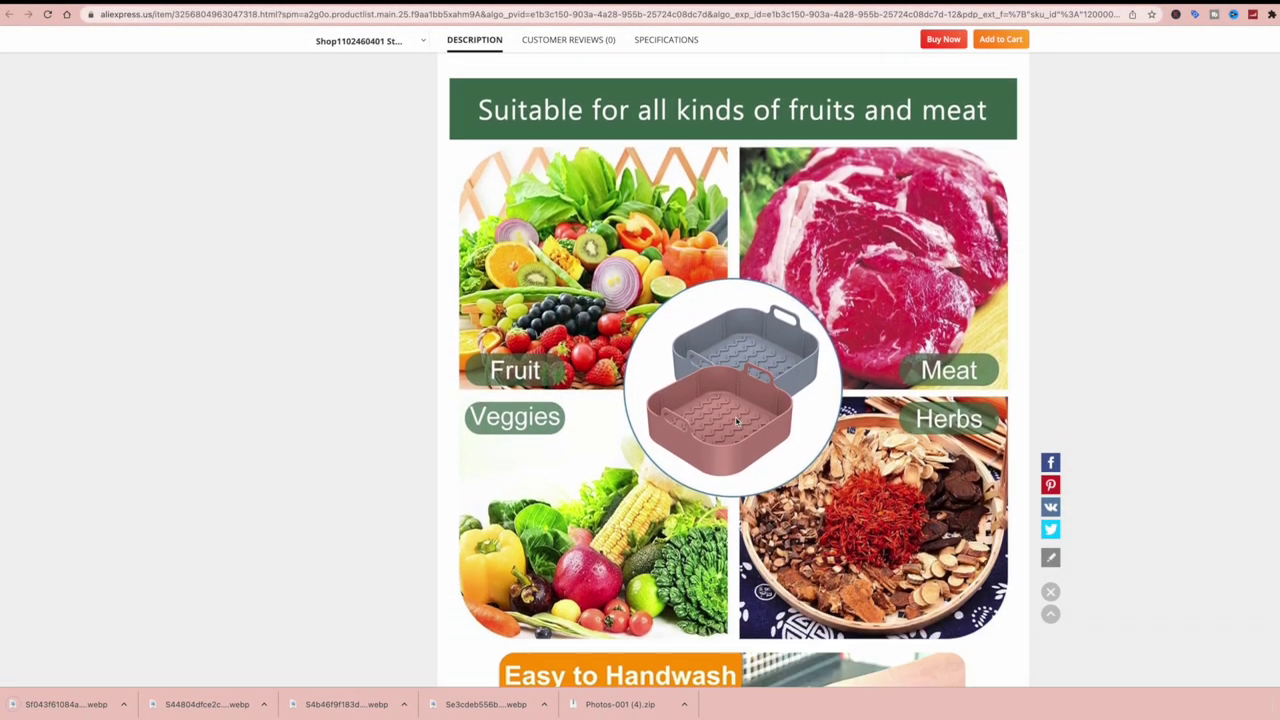
right_click(727, 391)
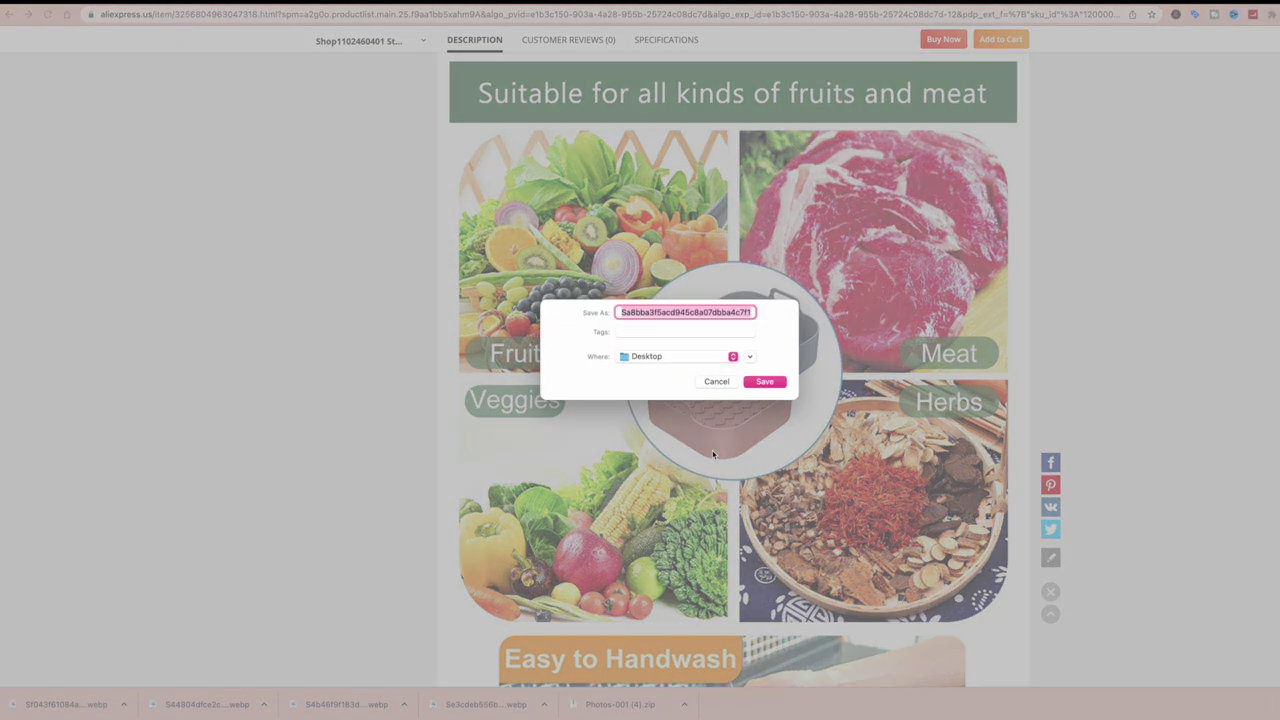
left_click(765, 382)
- Save the "Easy to Handwash" and "Safe for Dishwasher" description image to the Desktop
scroll(749, 474, "down", 6)
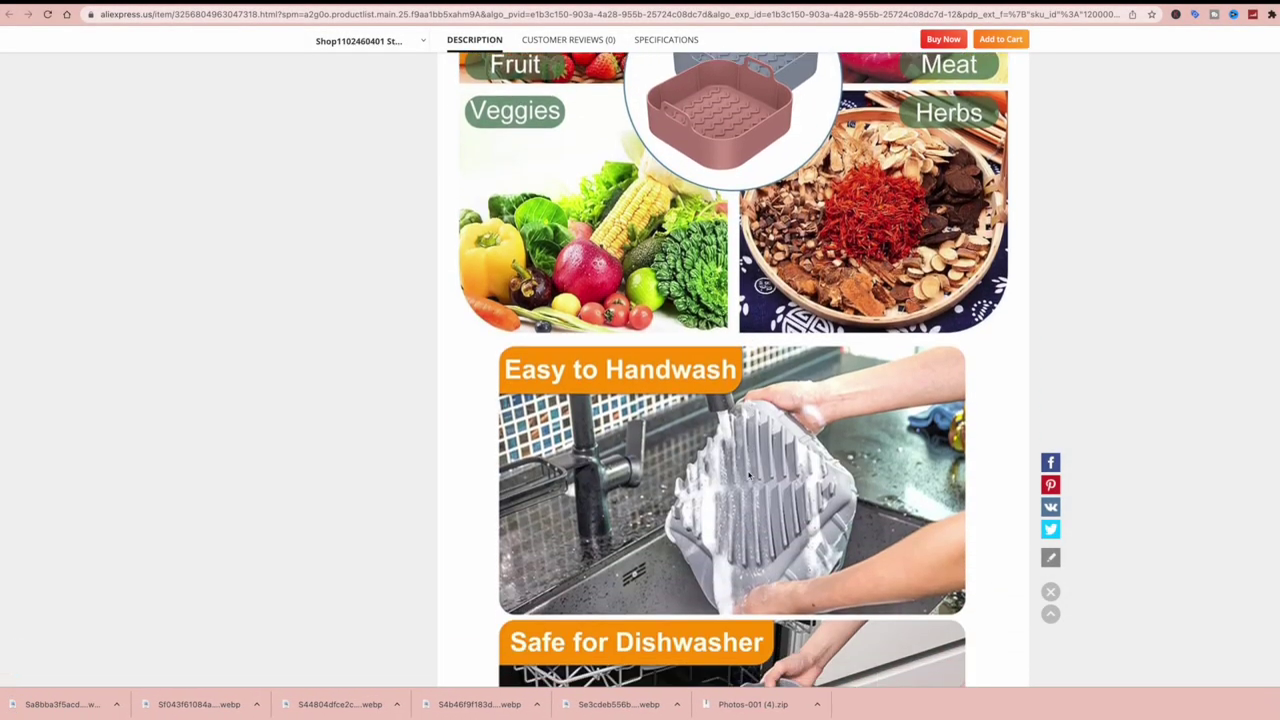
scroll(750, 474, "down", 2)
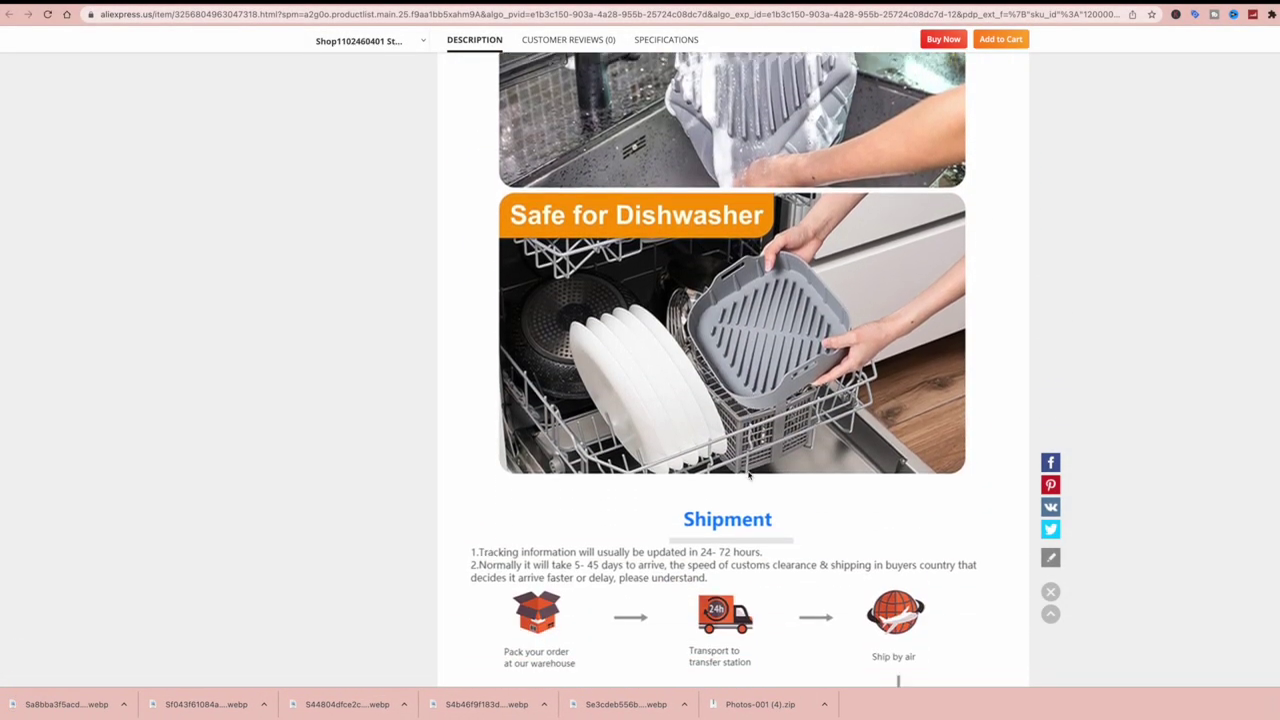
scroll(723, 233, "up", 3)
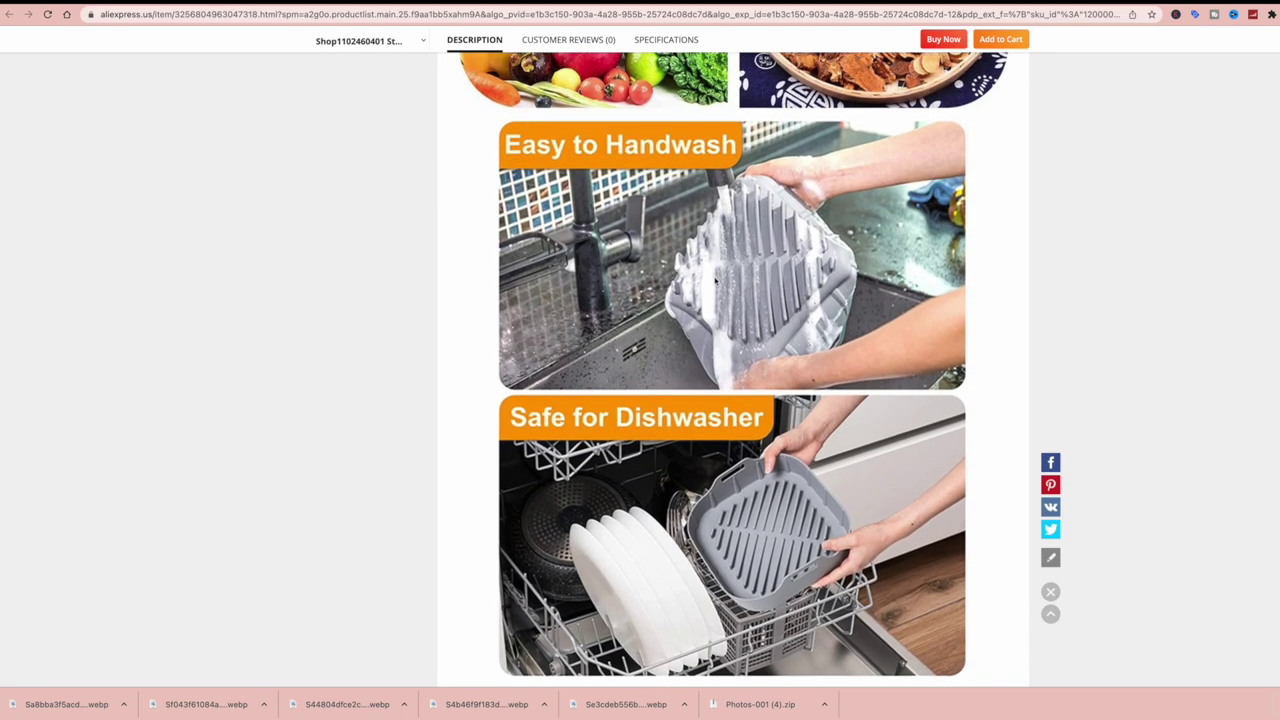
right_click(716, 281)
left_click(745, 297)
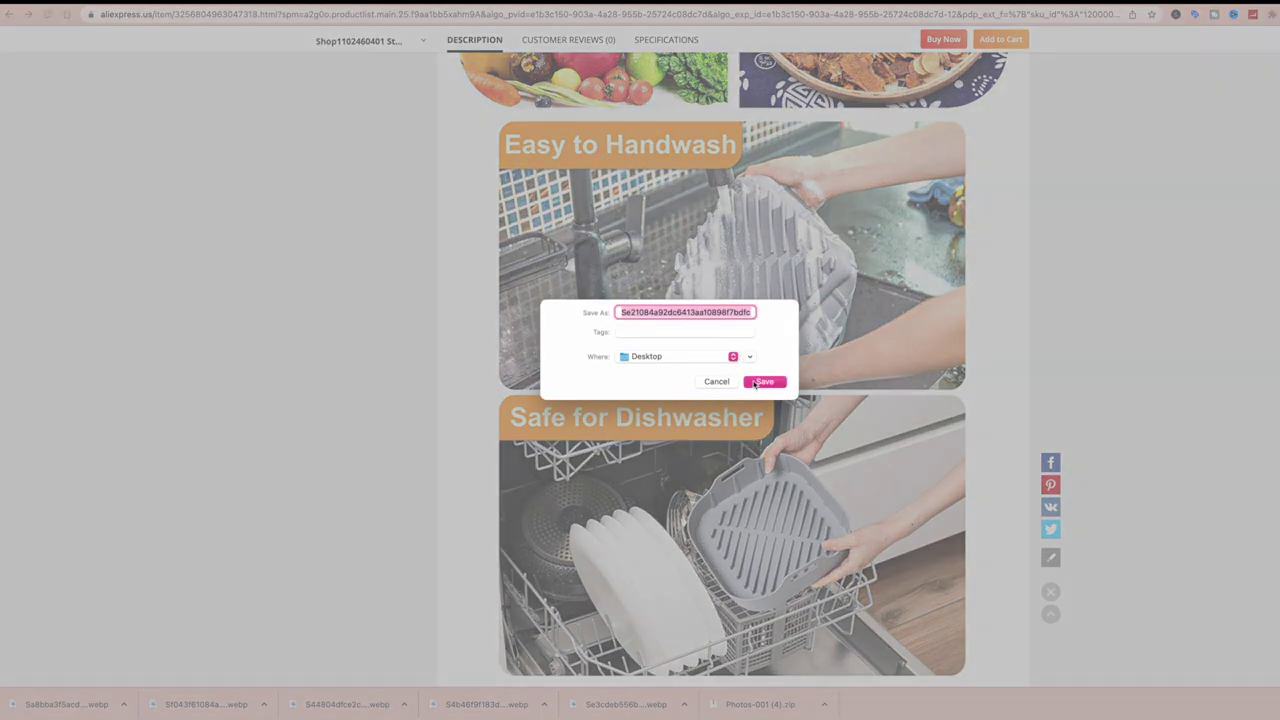
left_click(764, 381)
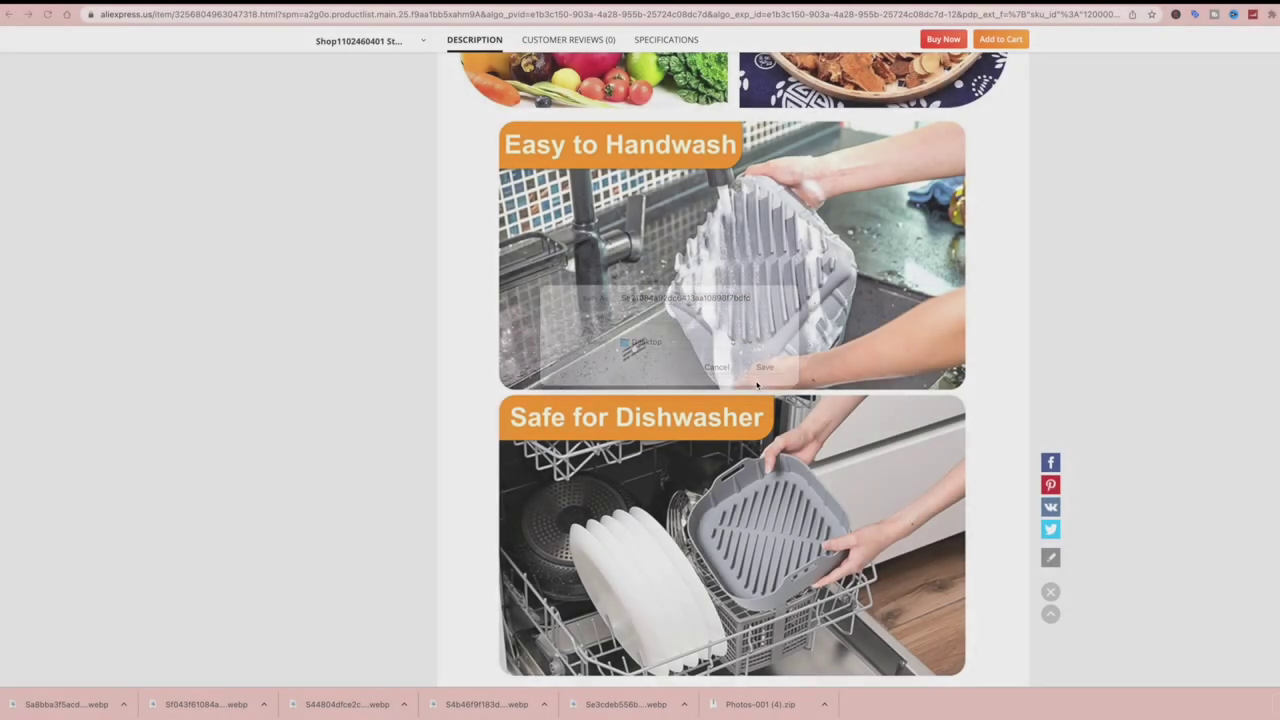
- Switch to Ecwid's Add New Product page and upload the saved air fryer silicone pot images
scroll(745, 420, "down", 5)
scroll(740, 437, "down", 3)
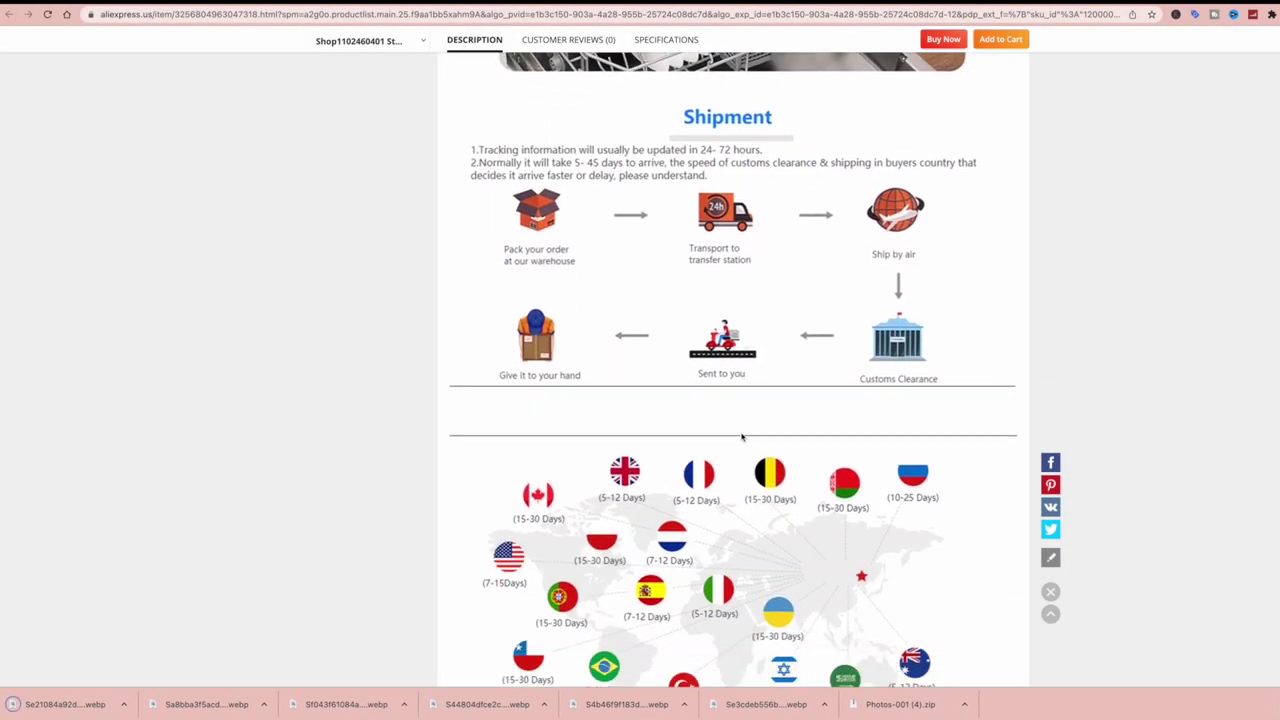
scroll(746, 328, "up", 1)
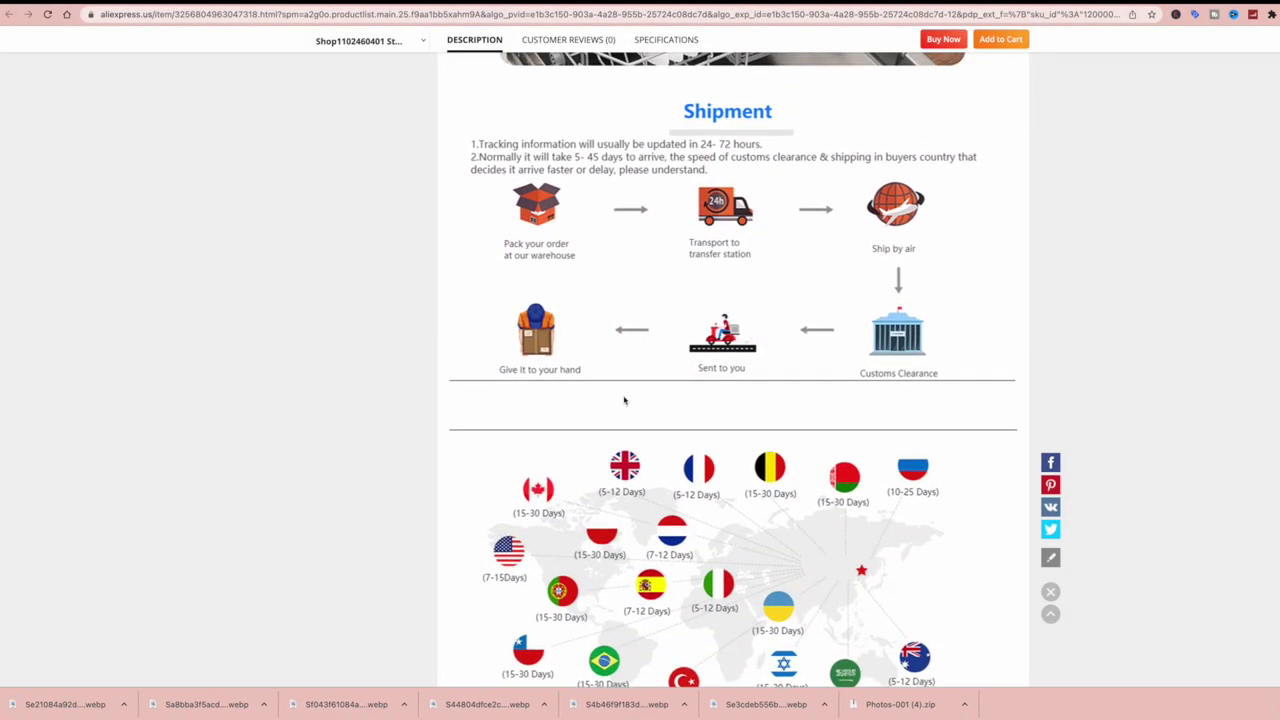
scroll(602, 249, "up", 15)
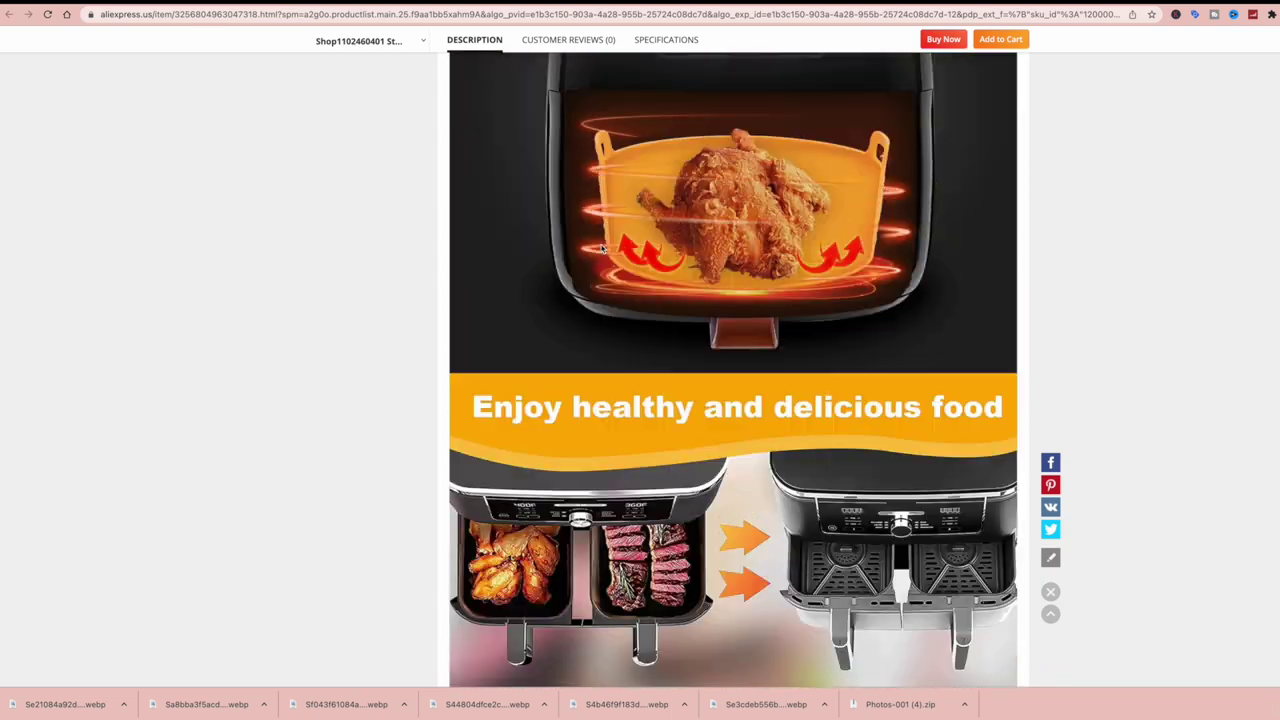
scroll(602, 249, "up", 20)
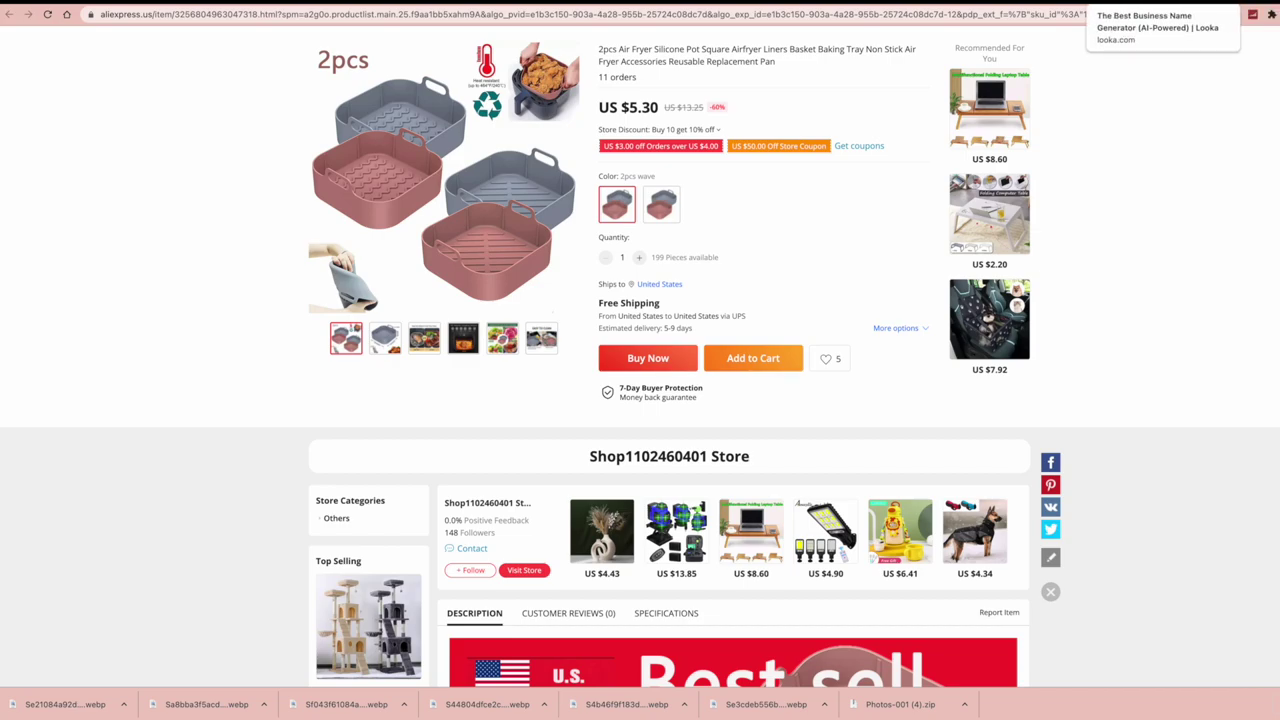
key("ctrl+Tab")
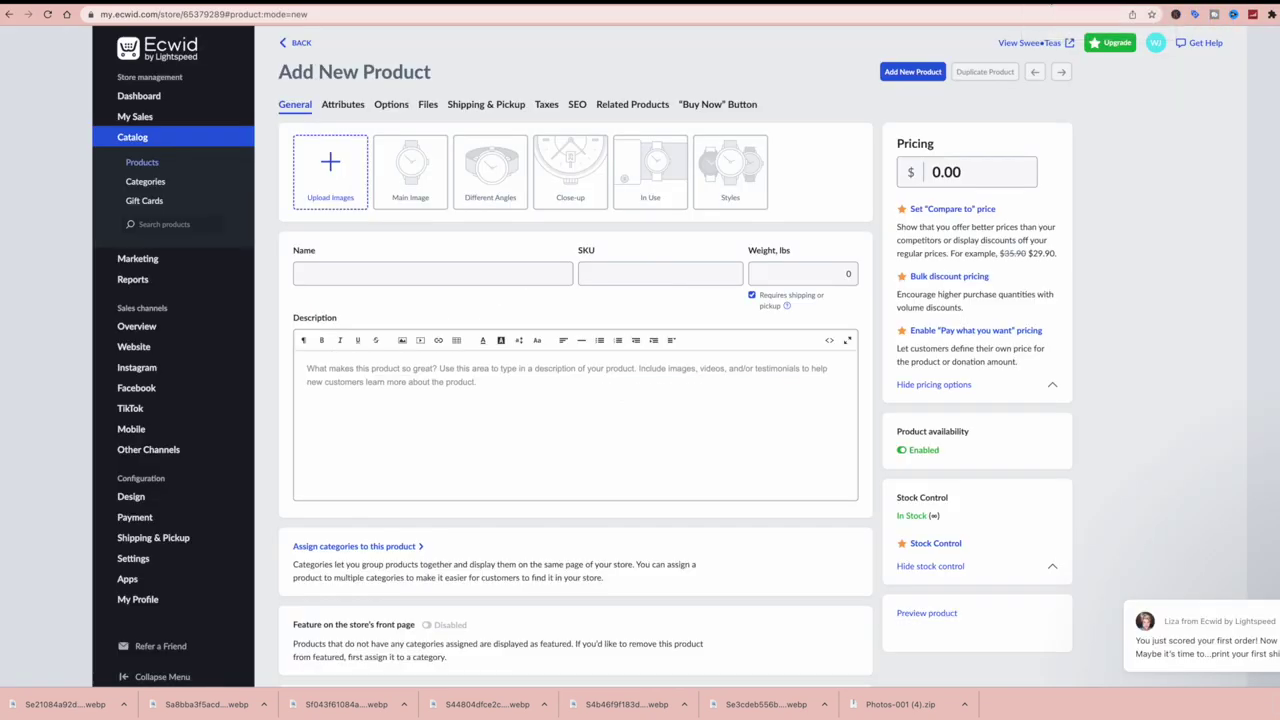
left_click(331, 167)
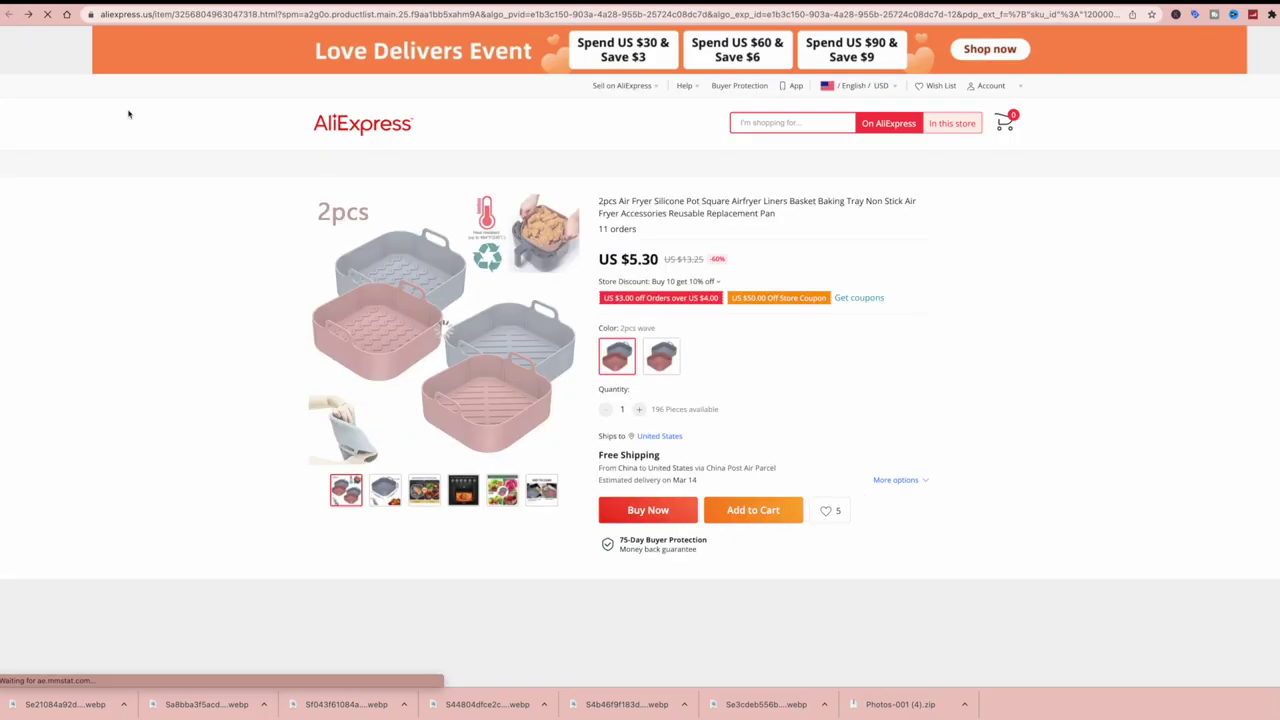
scroll(337, 271, "down", 15)
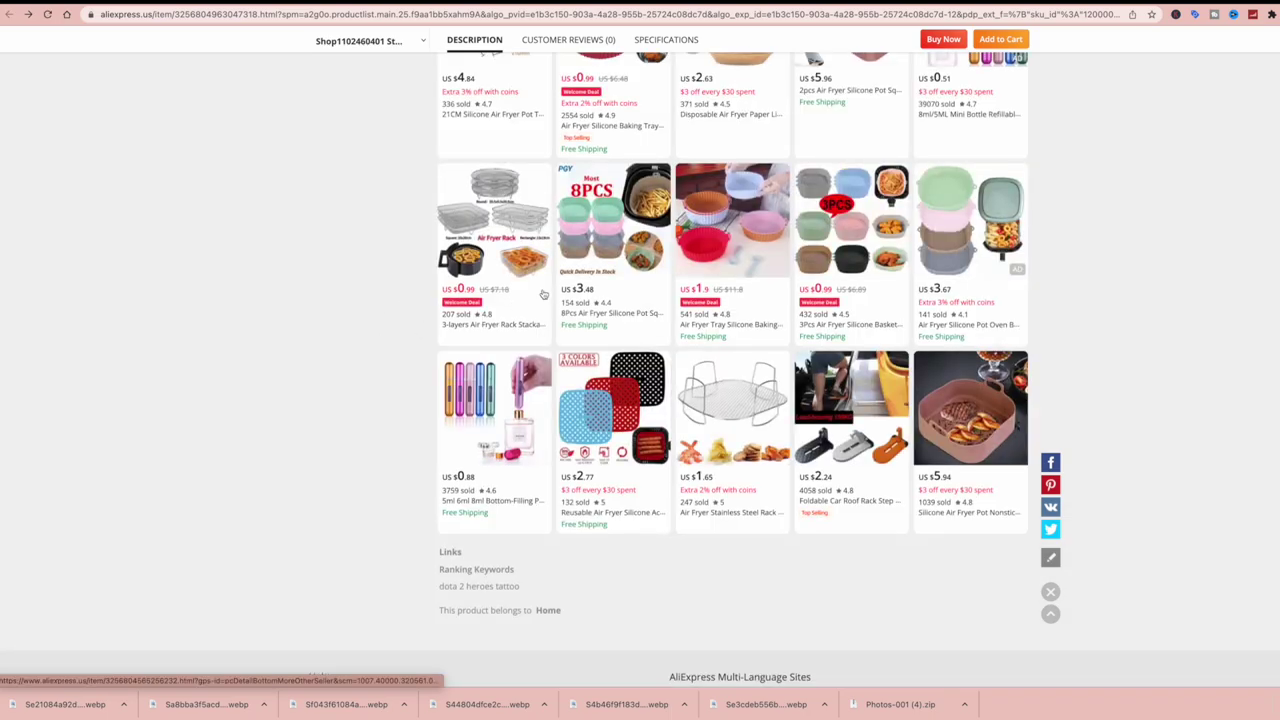
scroll(543, 293, "up", 20)
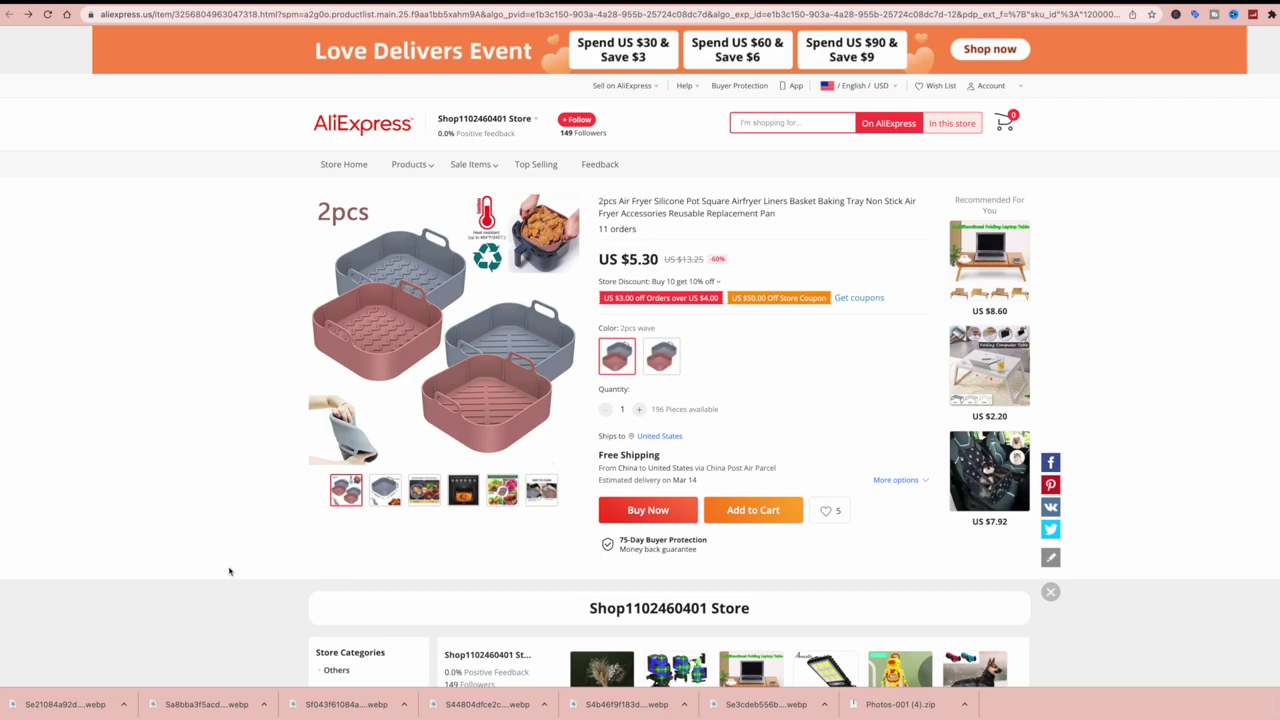
key("ctrl+Tab")
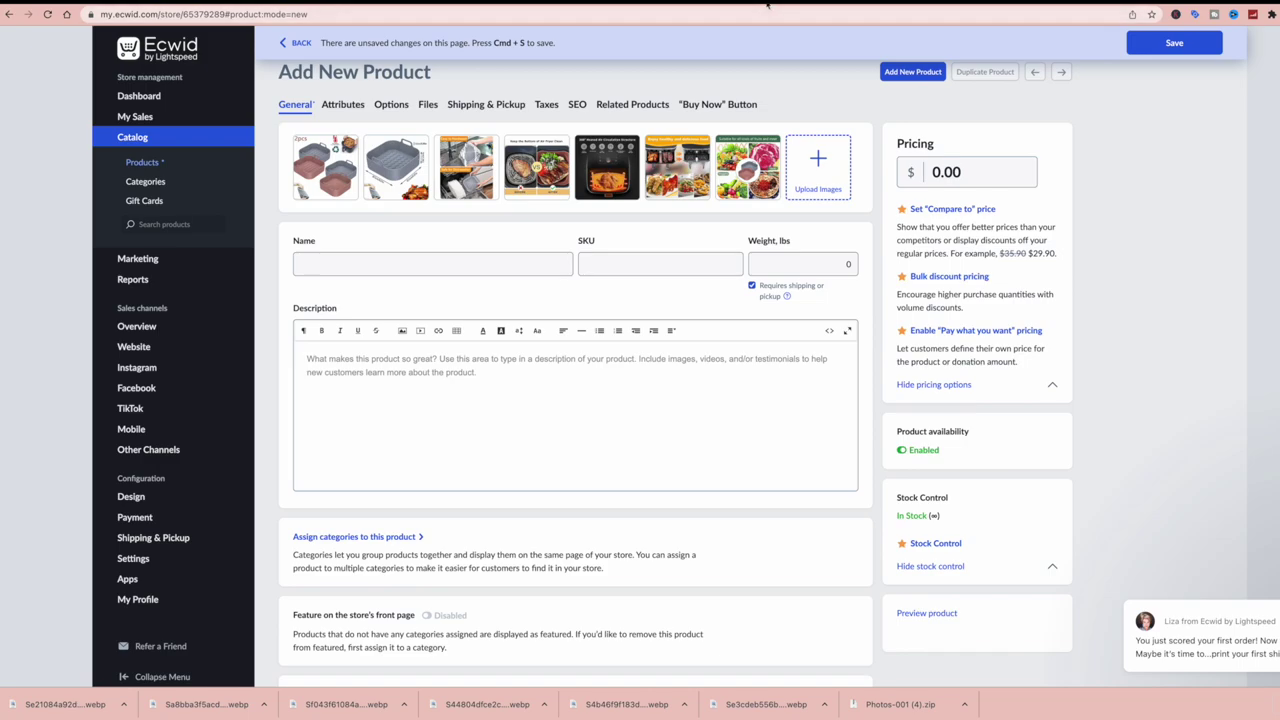
- Copy the AliExpress listing title into the new Ecwid product's name, leaving out "Silicone Pot"
key("ctrl+shift+Tab")
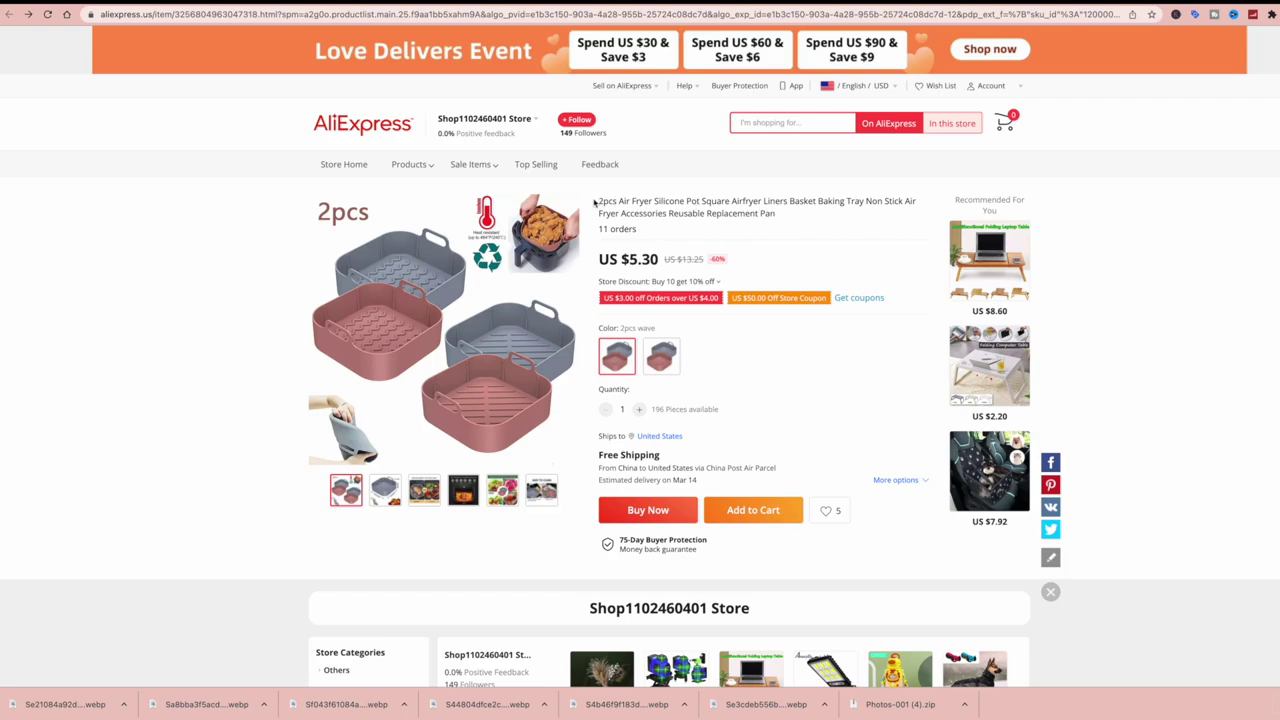
left_click_drag(598, 201, 779, 224)
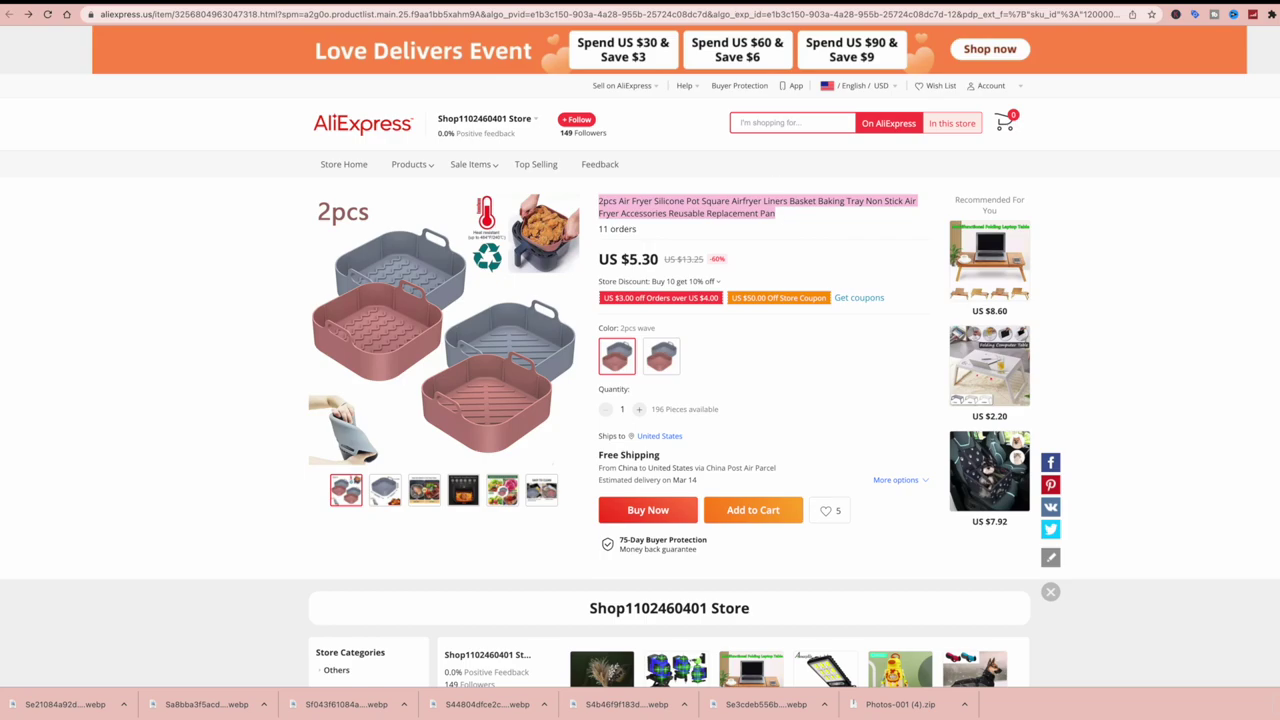
key("ctrl+Tab")
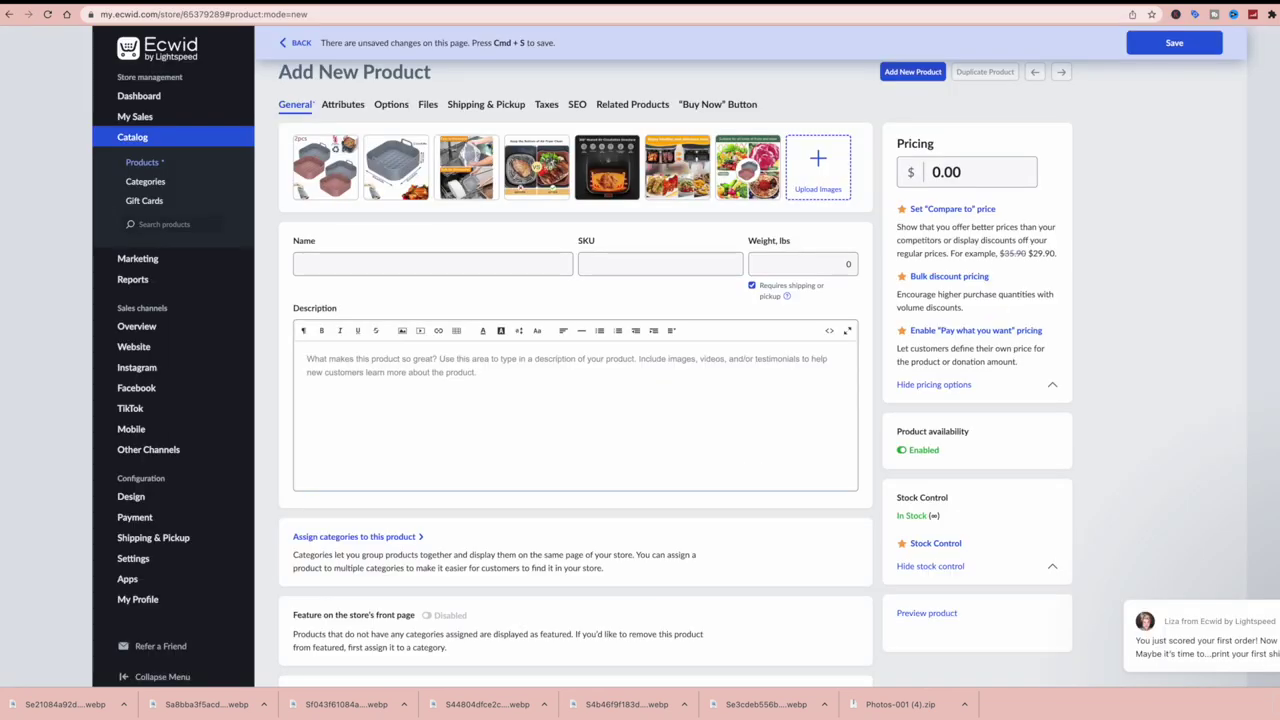
left_click(411, 265)
type("2pcs Air Fryer Square Airfryer Liners Basket Baking Tray Non Stick Air Fryer Accessories Reusable Replacement Pan")
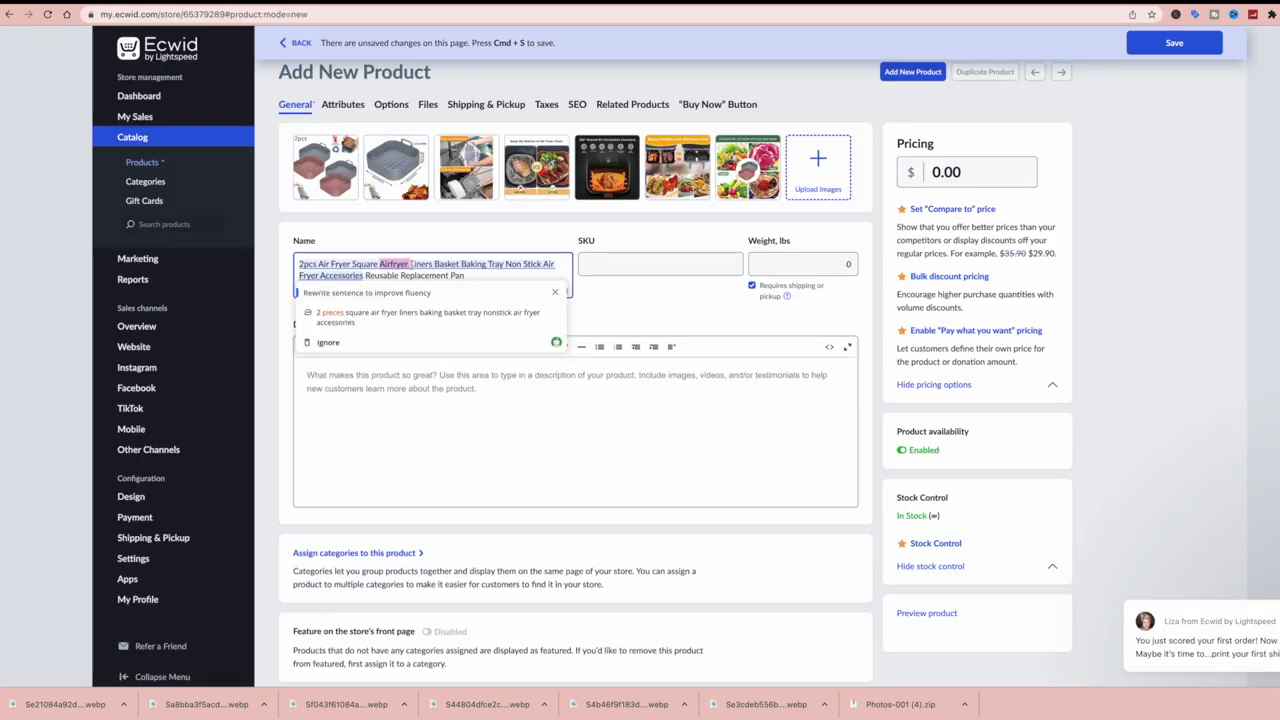
- Replace "Airfryer" with "Silicon" in the product name and remove "Basket Baking Tray Non Stick Air Fryer Accessories"
double_click(392, 264)
type("Sili")
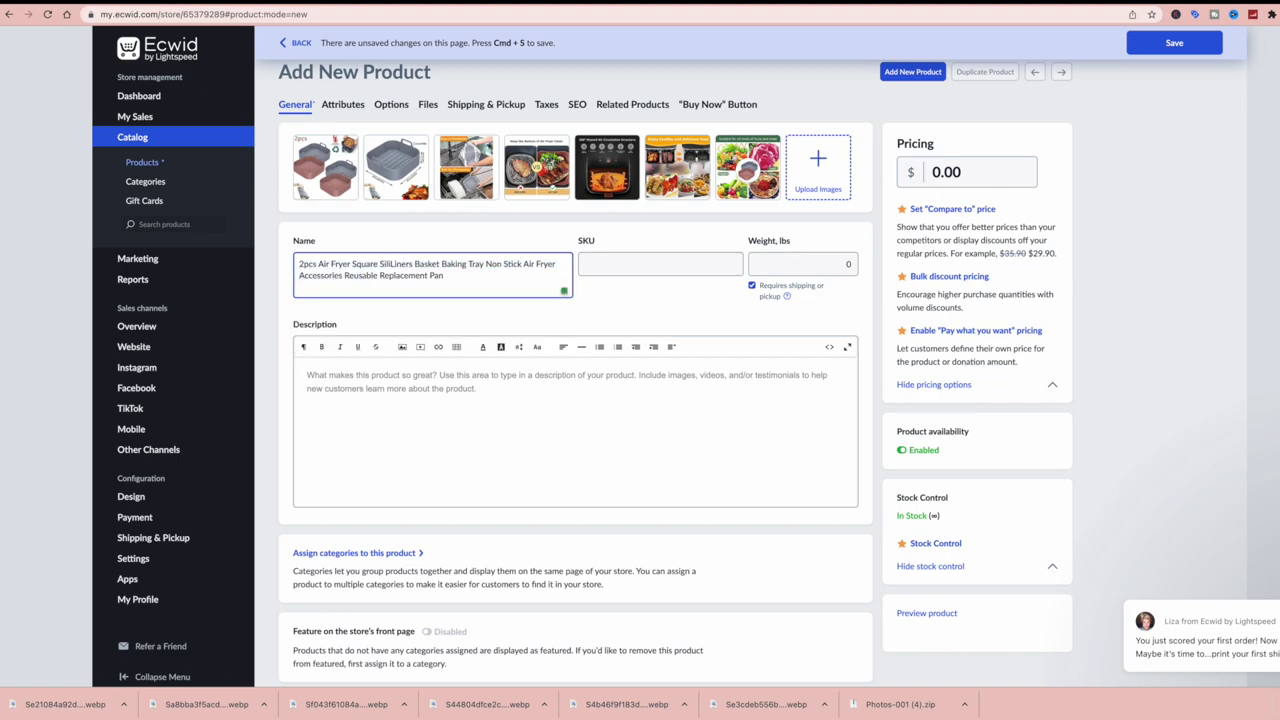
type("con")
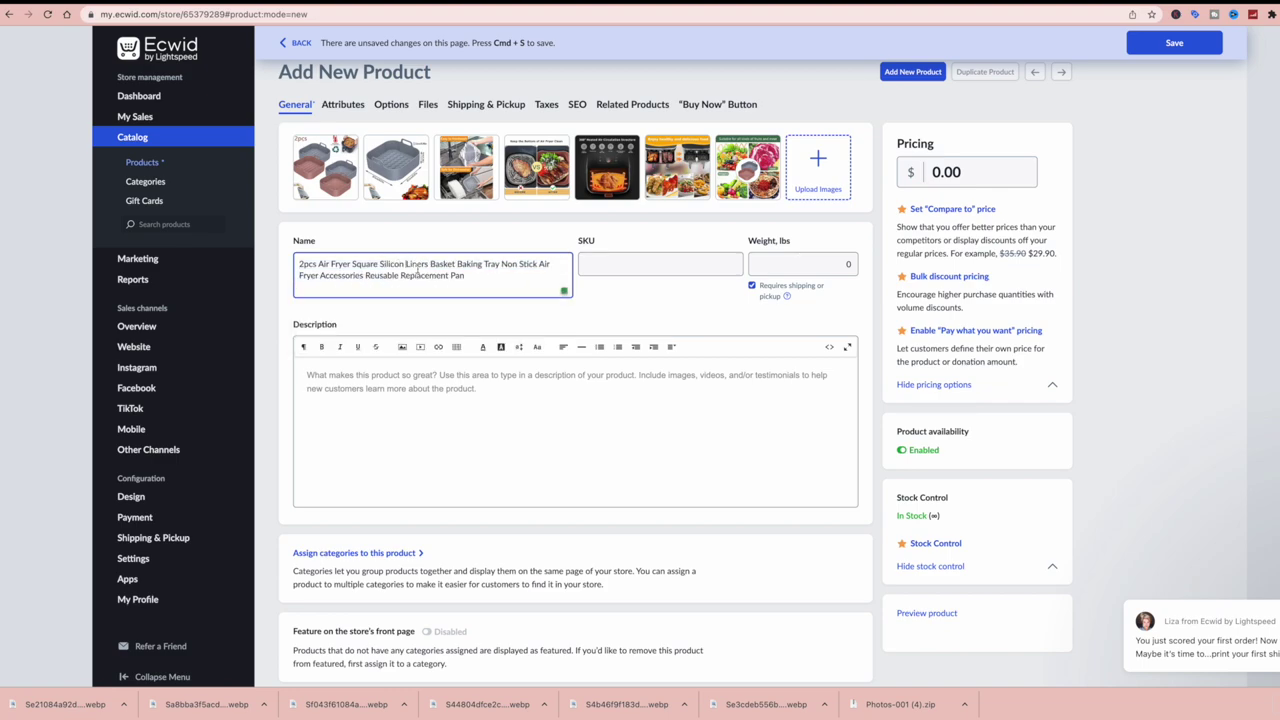
left_click_drag(432, 265, 364, 275)
key("BackSpace")
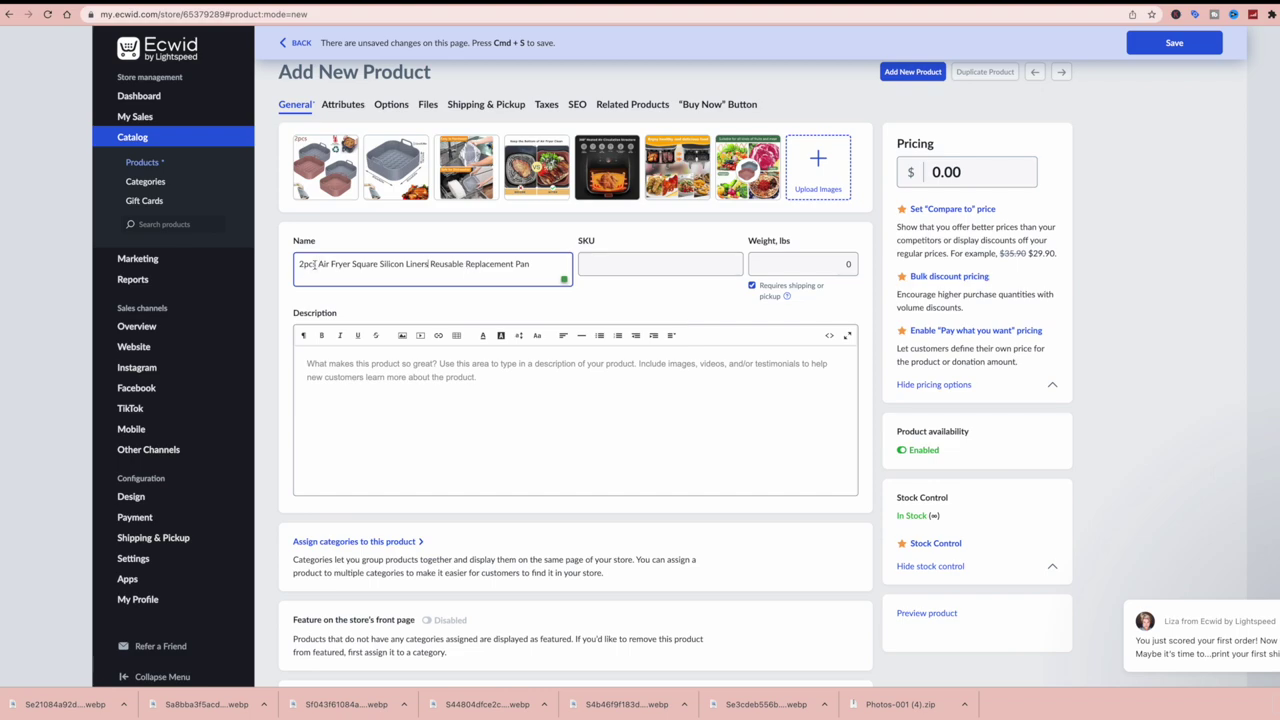
- Remove "2pcs" from the start of the product name and append "(2 Pieces)" at its end
left_click_drag(318, 264, 298, 264)
key("BackSpace")
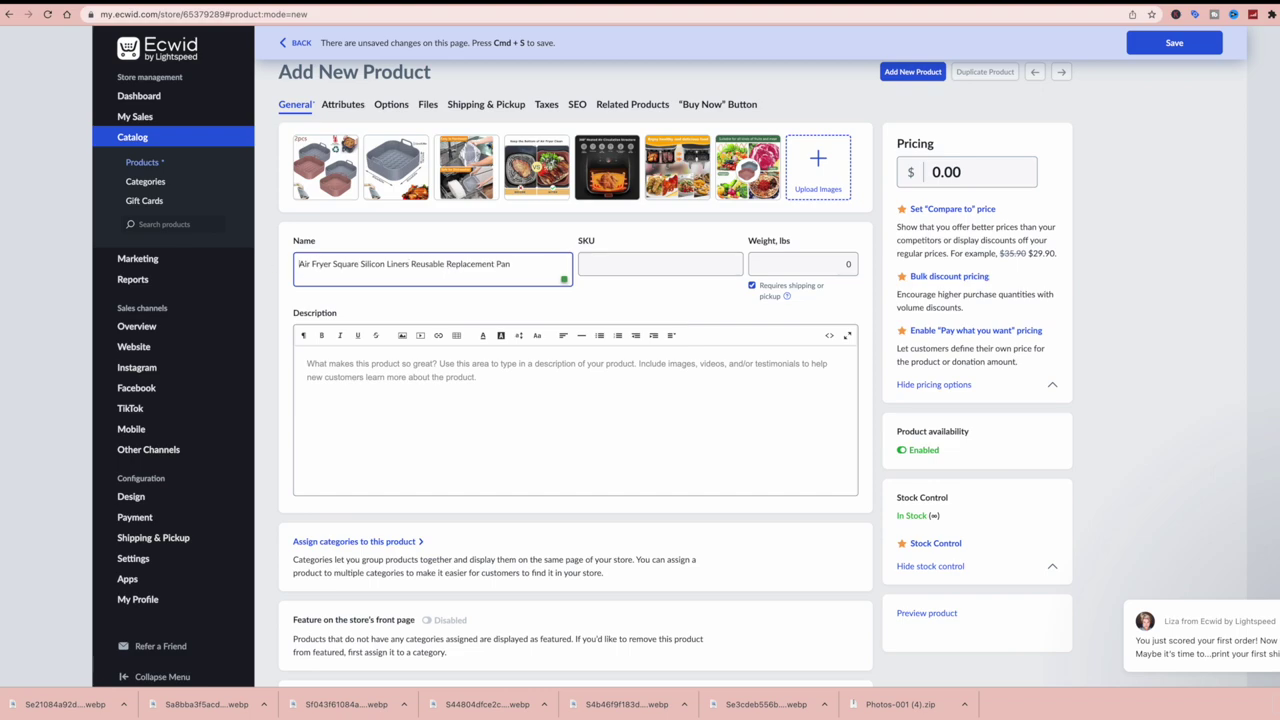
left_click(537, 262)
type("(@")
- Copy the AliExpress description section, from its "Description:" heading through "5.Reusable and Dishwasher Safe", into the Ecwid product description
left_click(402, 388)
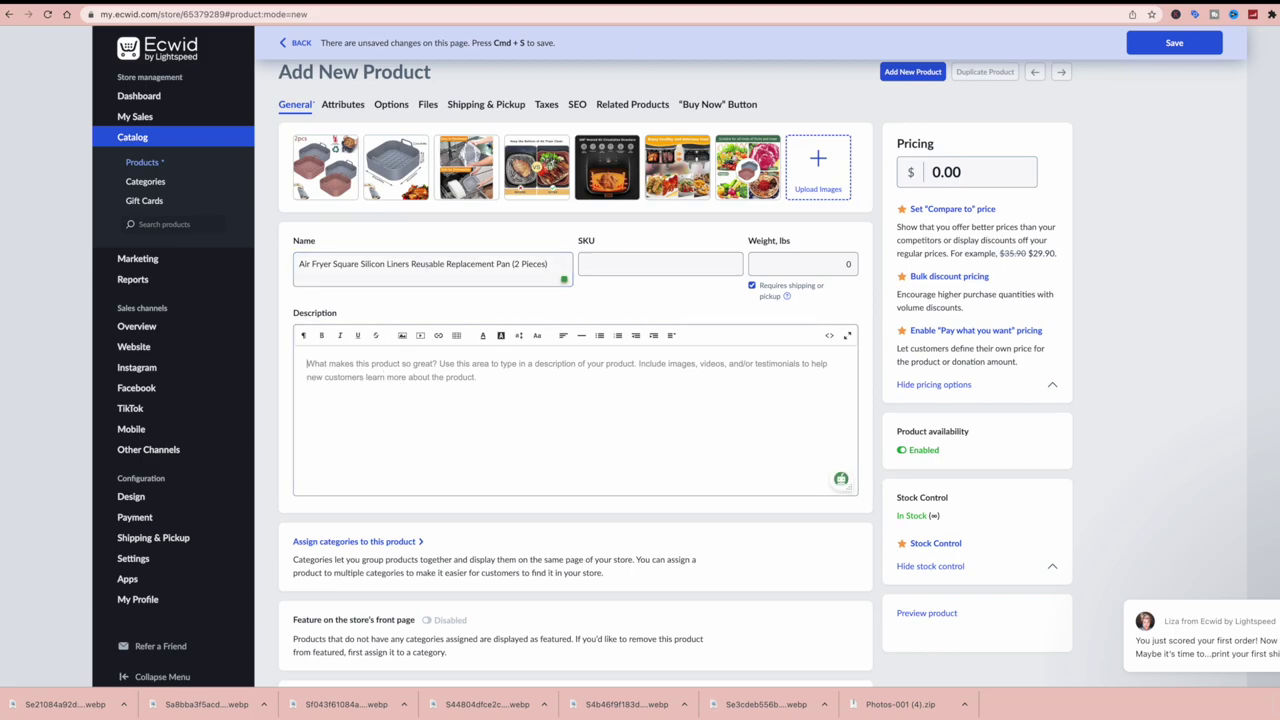
key("ctrl+Tab")
scroll(631, 326, "down", 10)
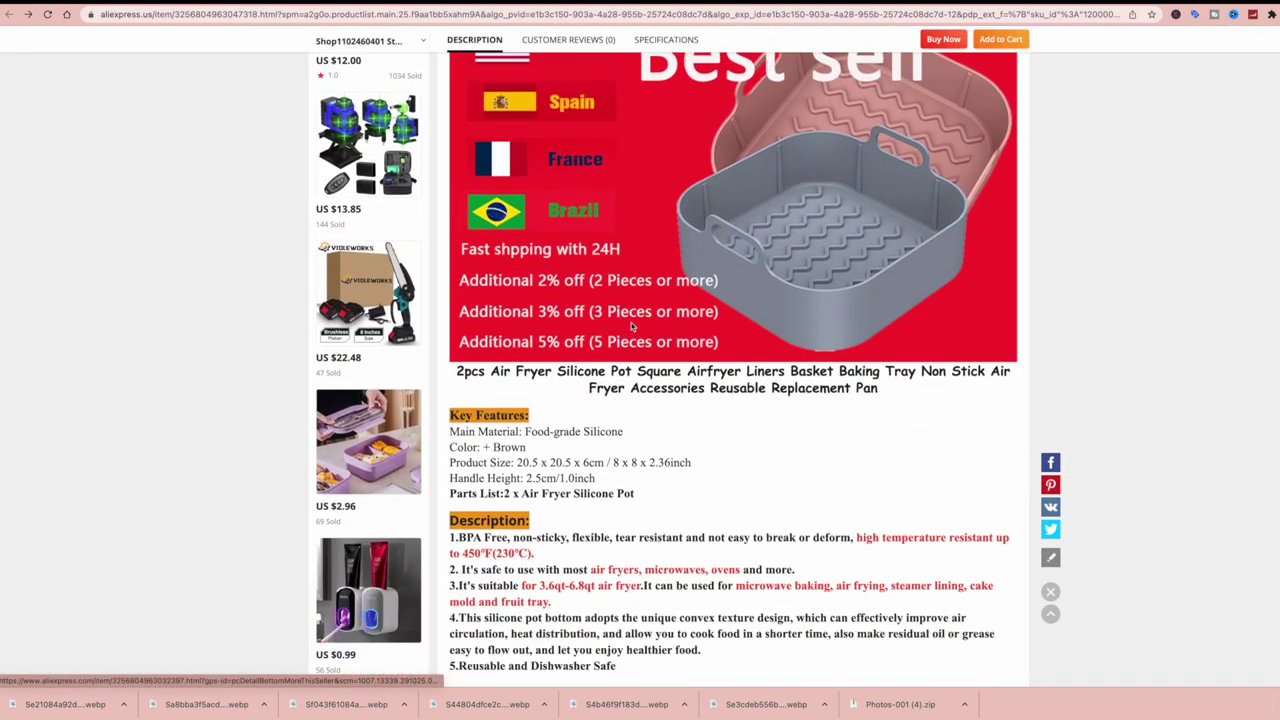
scroll(581, 420, "down", 1)
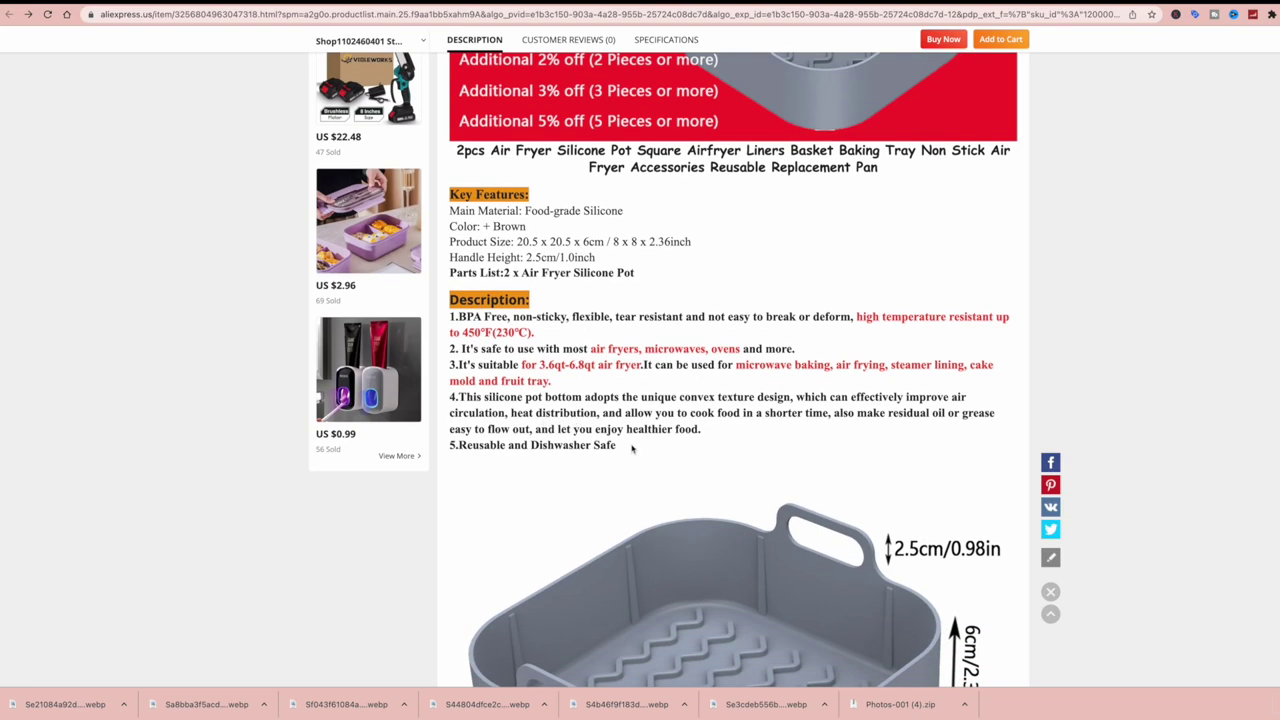
left_click_drag(629, 449, 450, 299)
key("super+c")
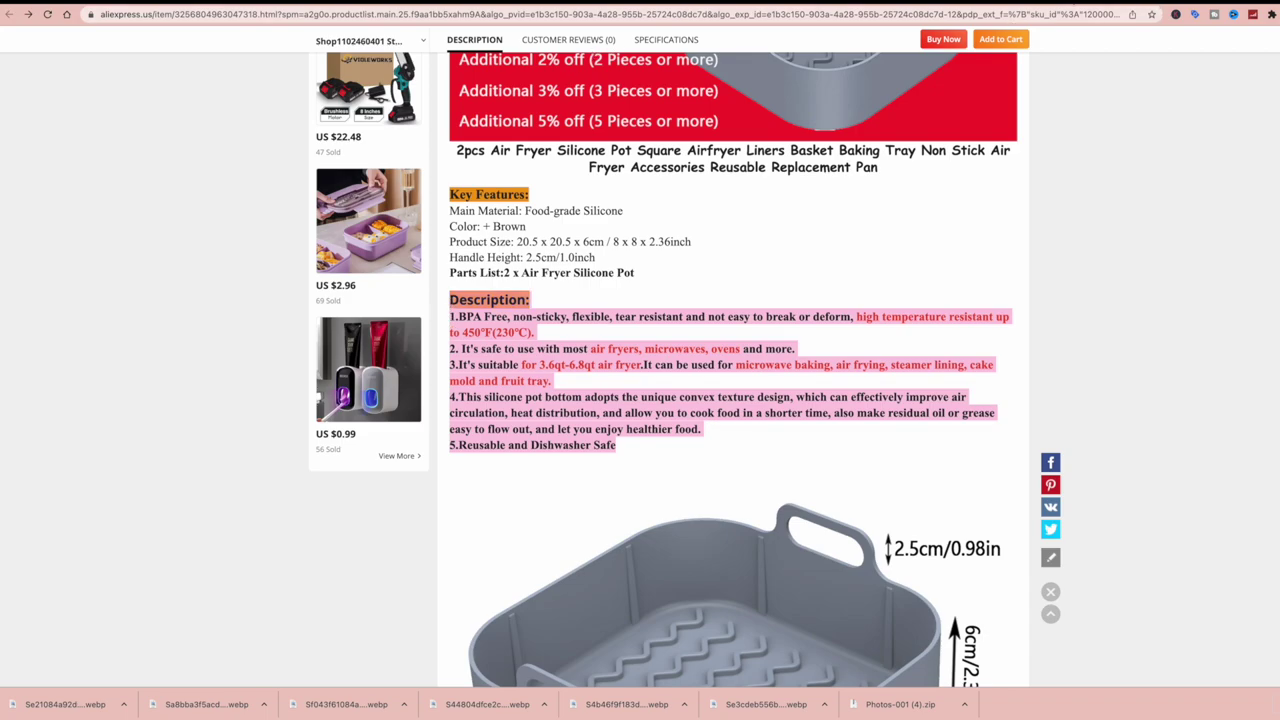
key("ctrl+Tab")
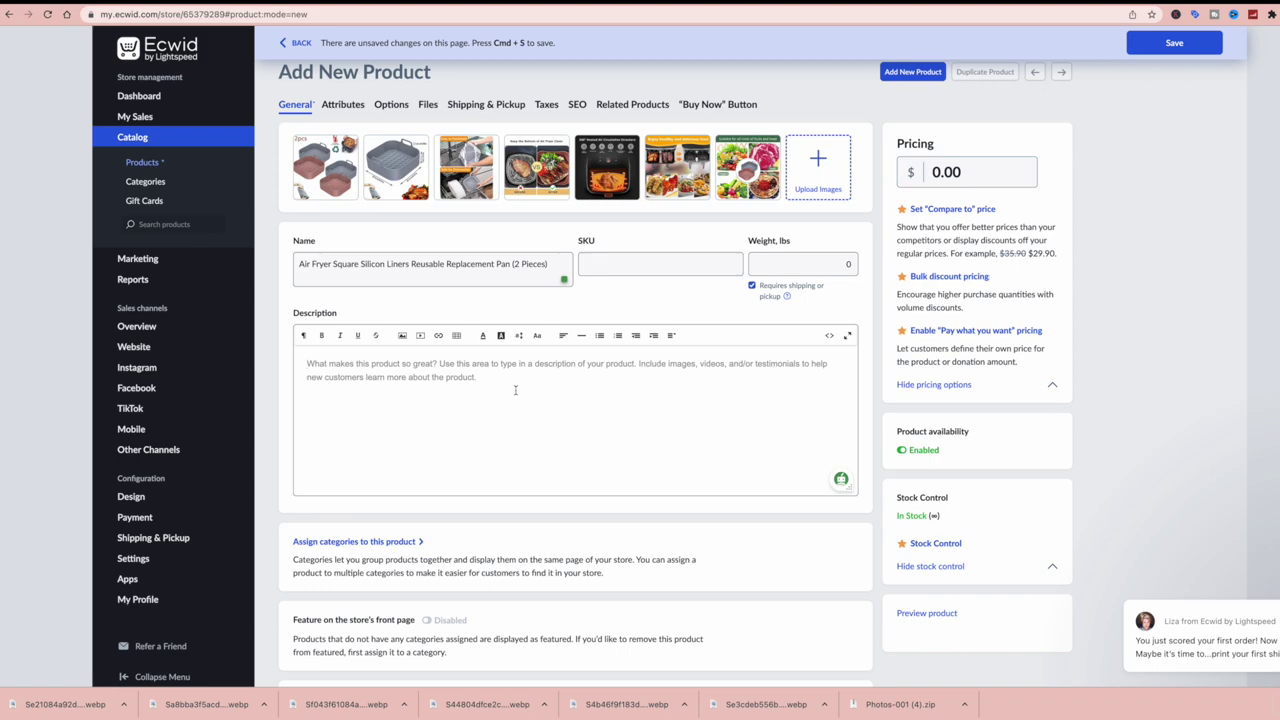
left_click(516, 390)
key("super+v")
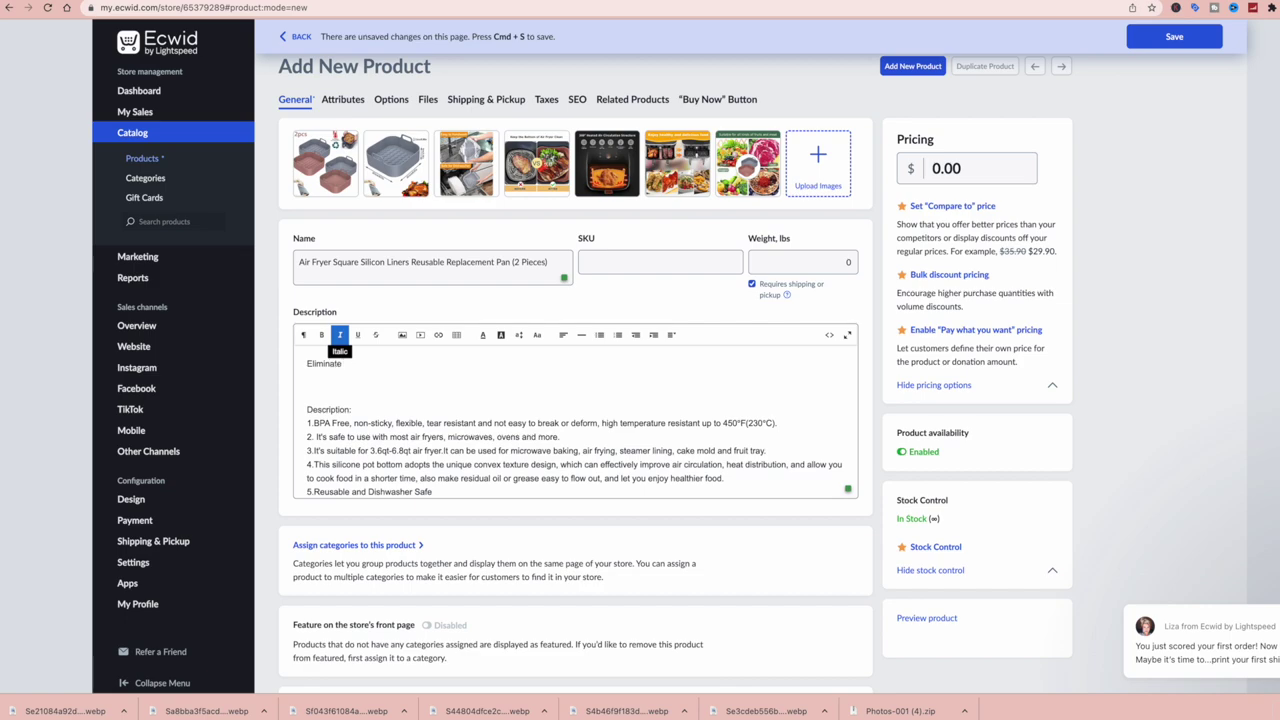
- Start an intro line above the pasted description reading "Eliminate the time consuming cleaning process with your"
type("the")
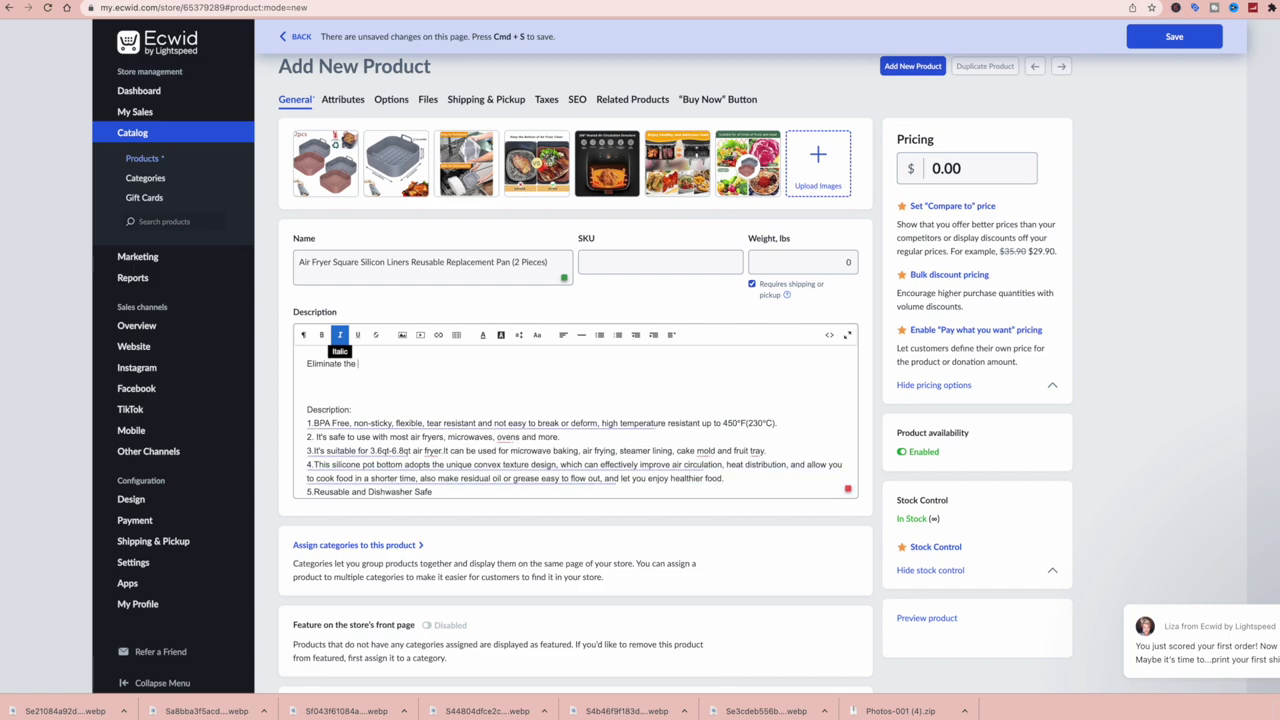
type(" cleaning")
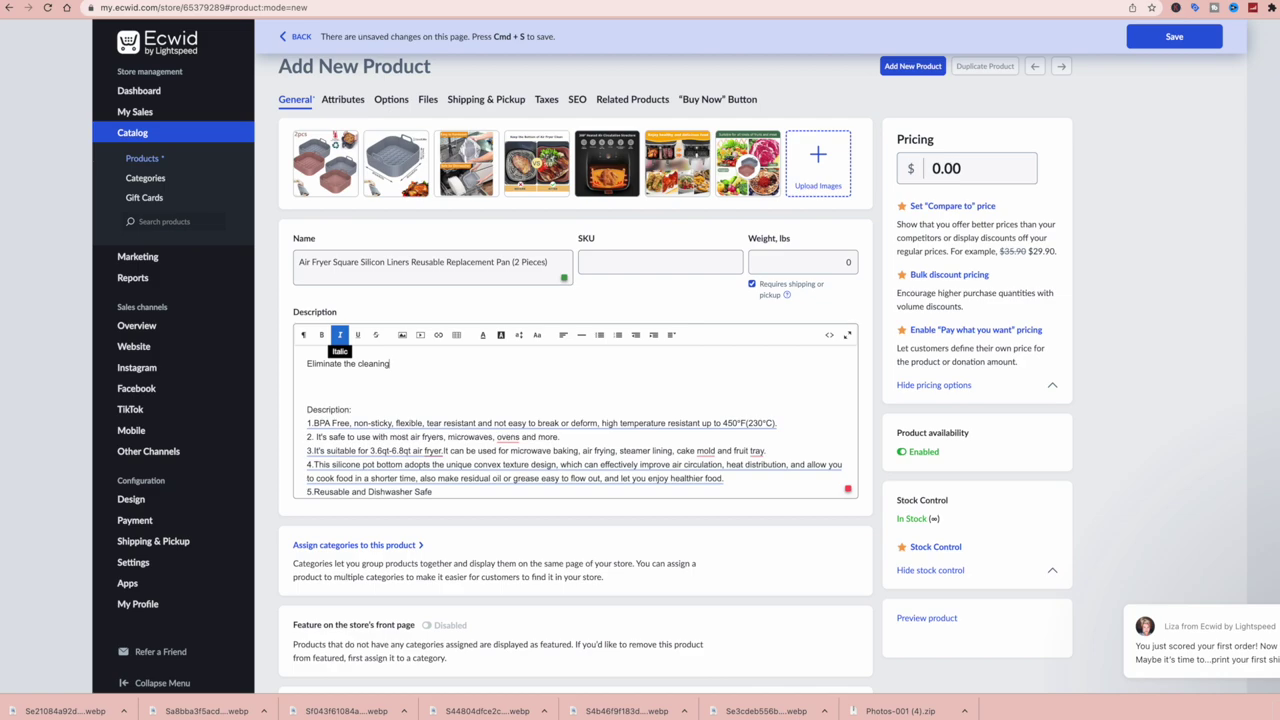
key("BackSpace")
key("BackSpace")
key("BackSpace")
key("BackSpace")
key("BackSpace")
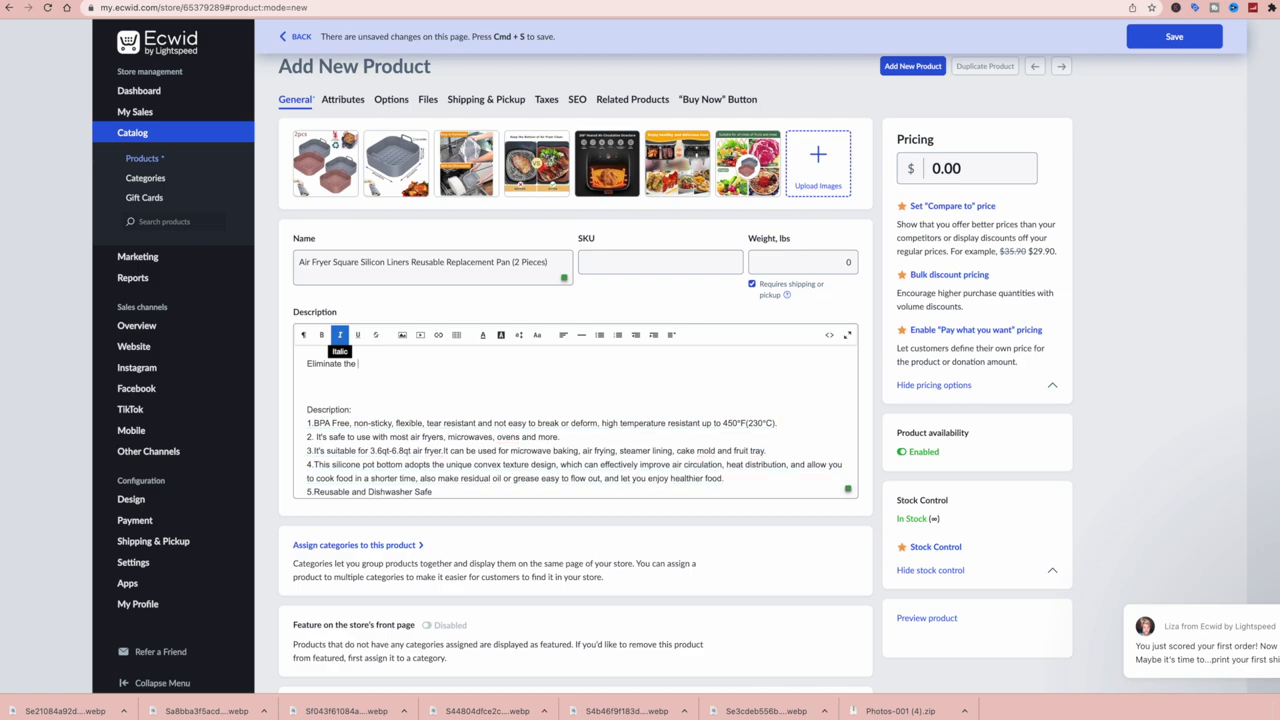
type("time consuming cleaning process with your")
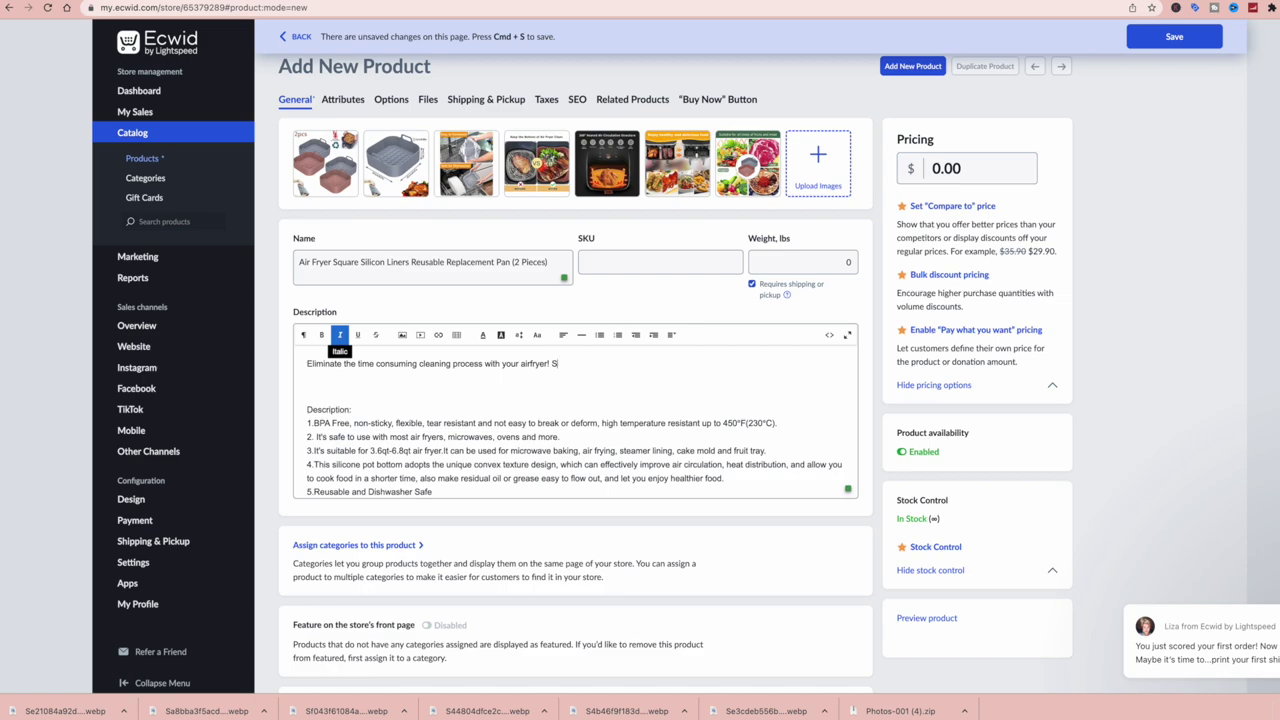
- Complete the intro with "airfryer! Dishwasher safe silicon liners are the perfect solution." and remove the extra blank space above "Description:"
type("airfryer! Dishwasher s")
type("ave")
key("BackSpace")
key("BackSpace")
type("fe silicon liners are")
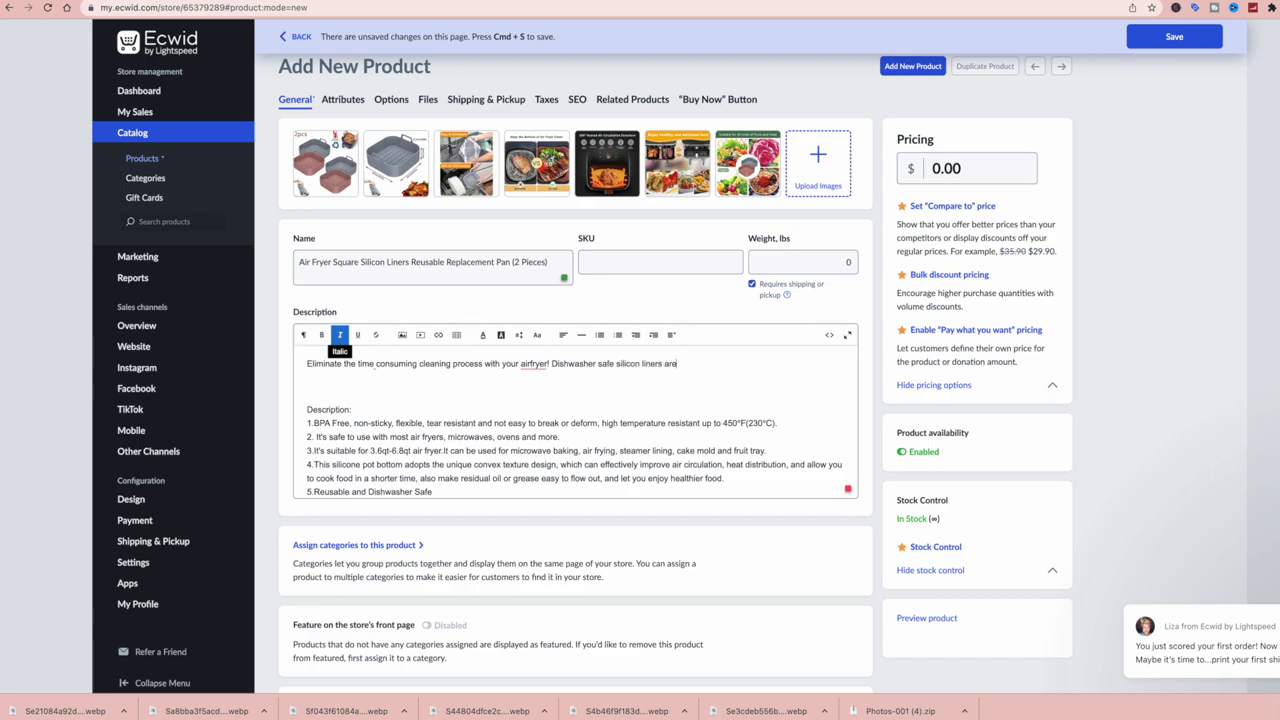
type(" the perfect solution.")
left_click(308, 392)
key("Delete")
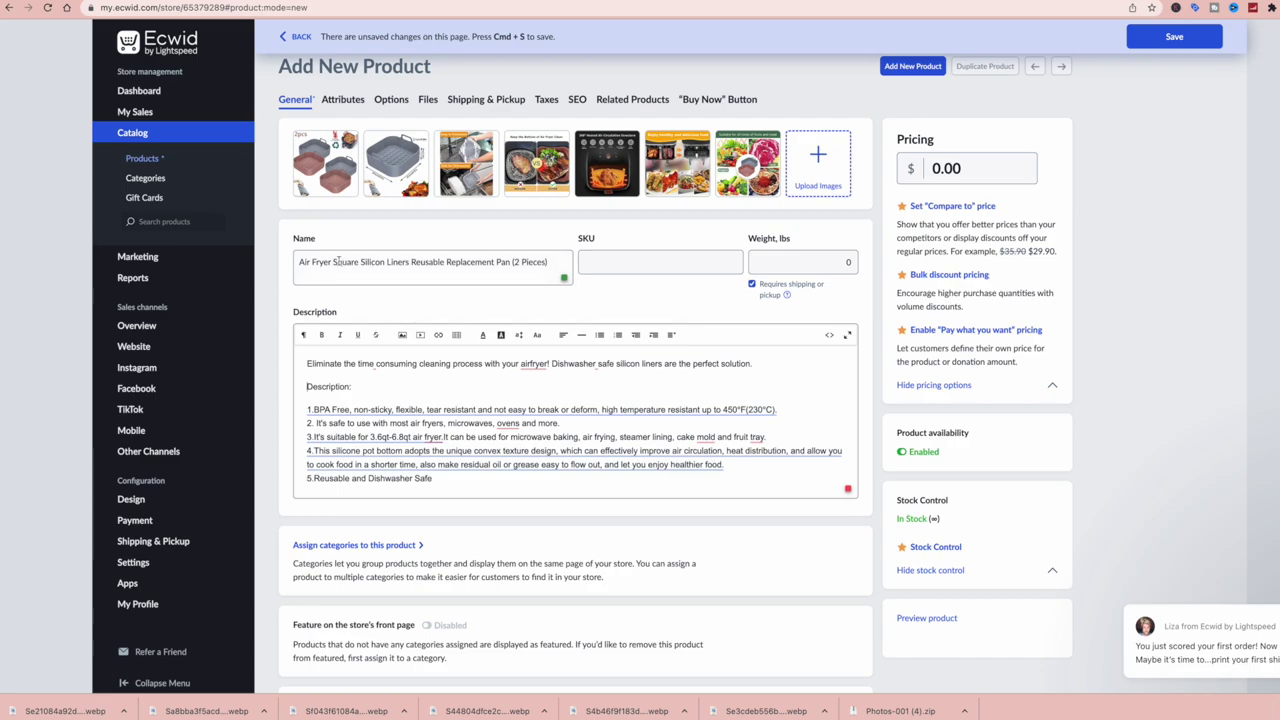
- Remove the word "Square" from the product name
left_click_drag(358, 262, 333, 262)
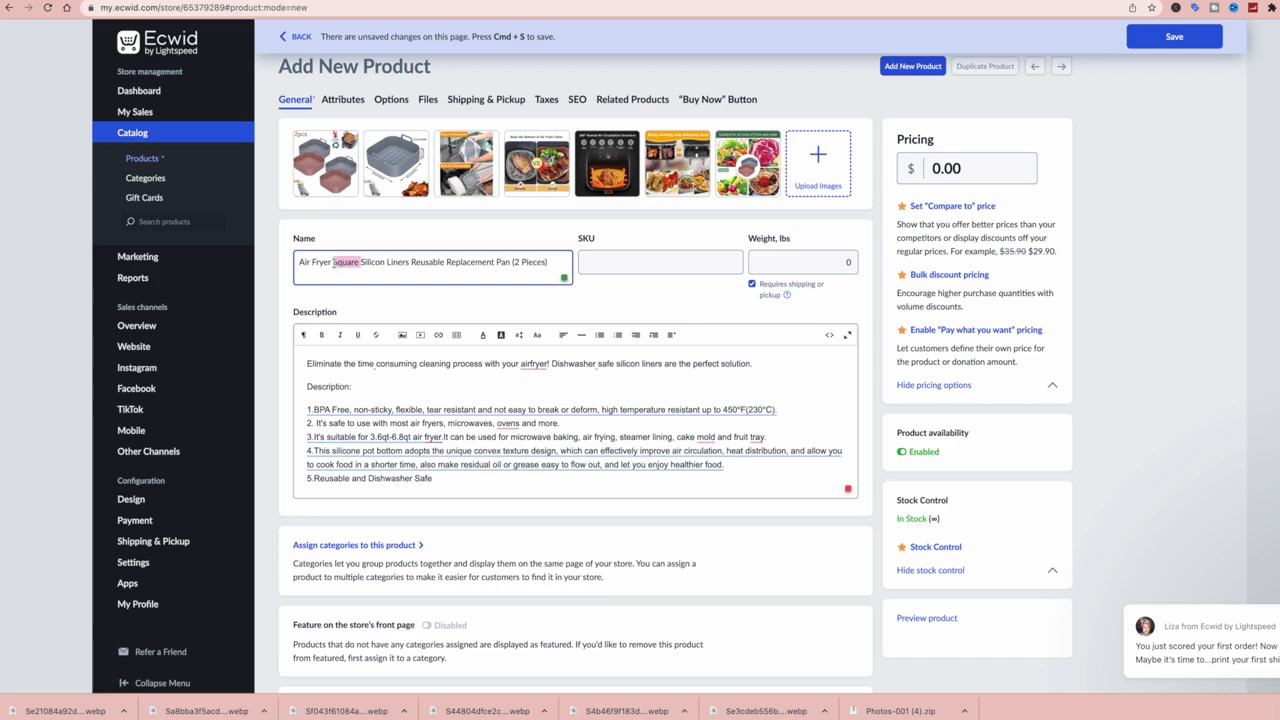
key("BackSpace")
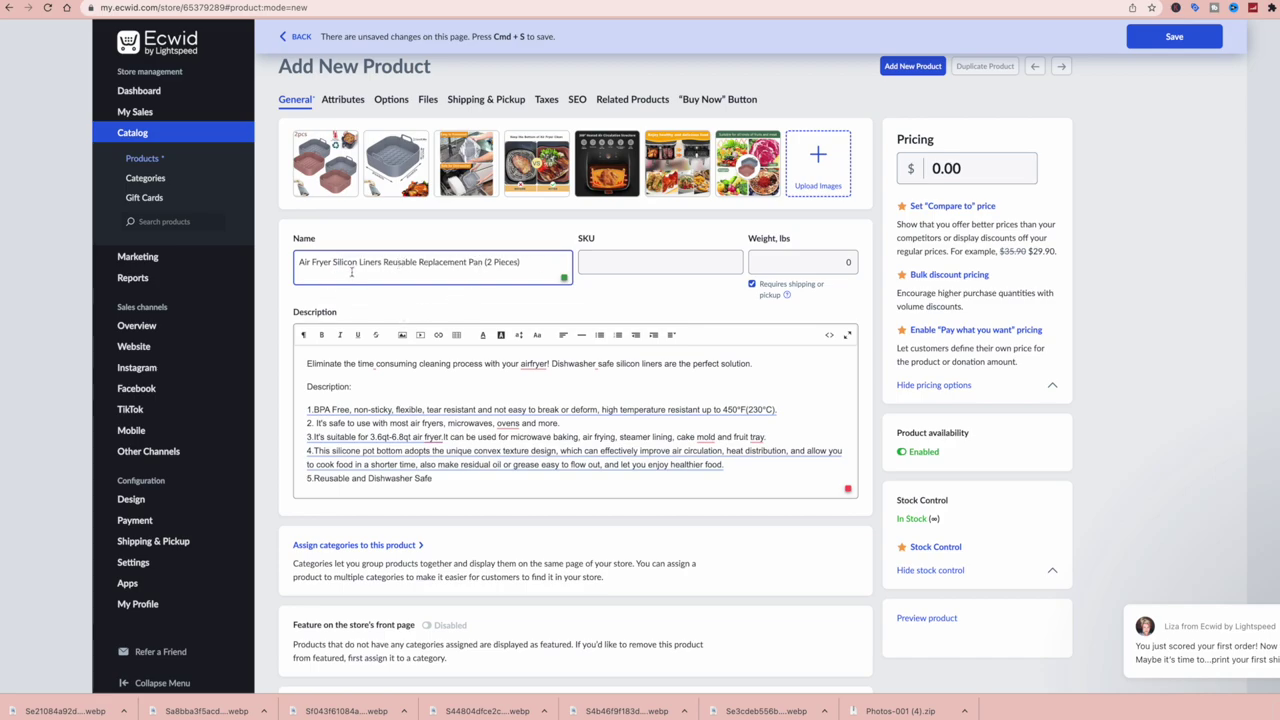
- Copy the AliExpress "Key Features:" section through the "Parts List" line and add it below the list in the Ecwid product description
scroll(410, 280, "down", 3)
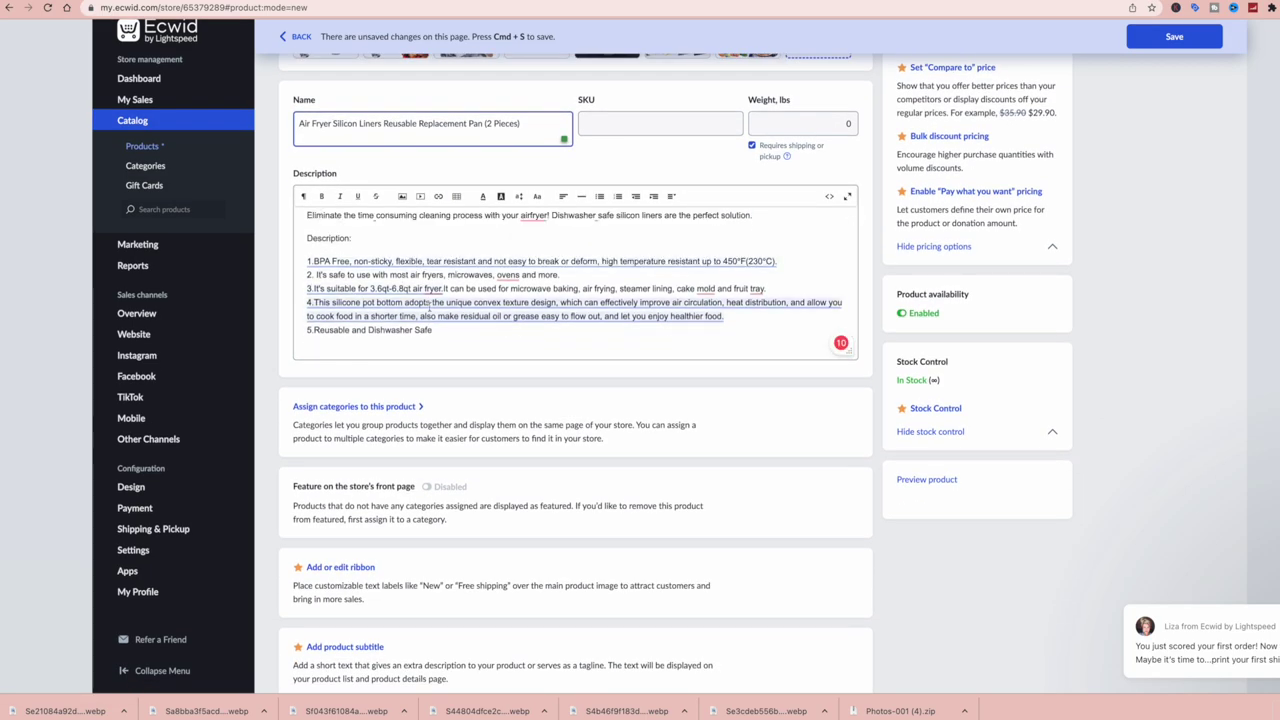
key("ctrl+Tab")
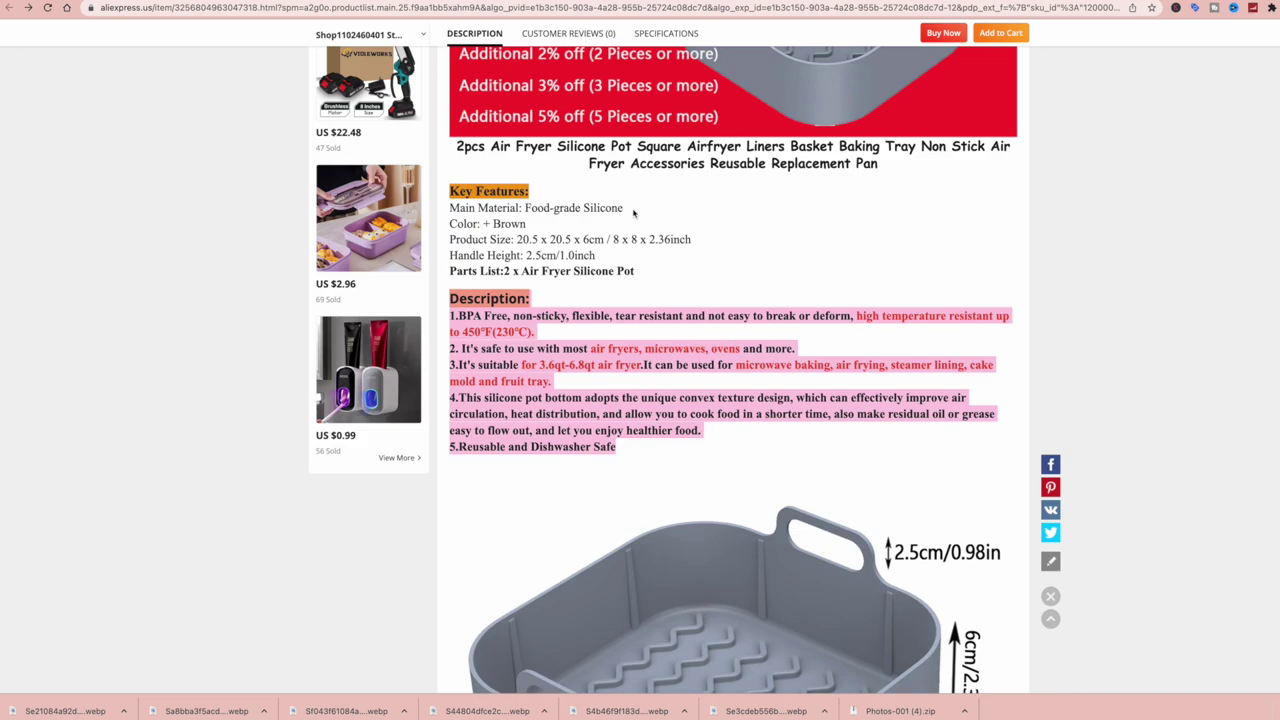
left_click_drag(645, 277, 449, 190)
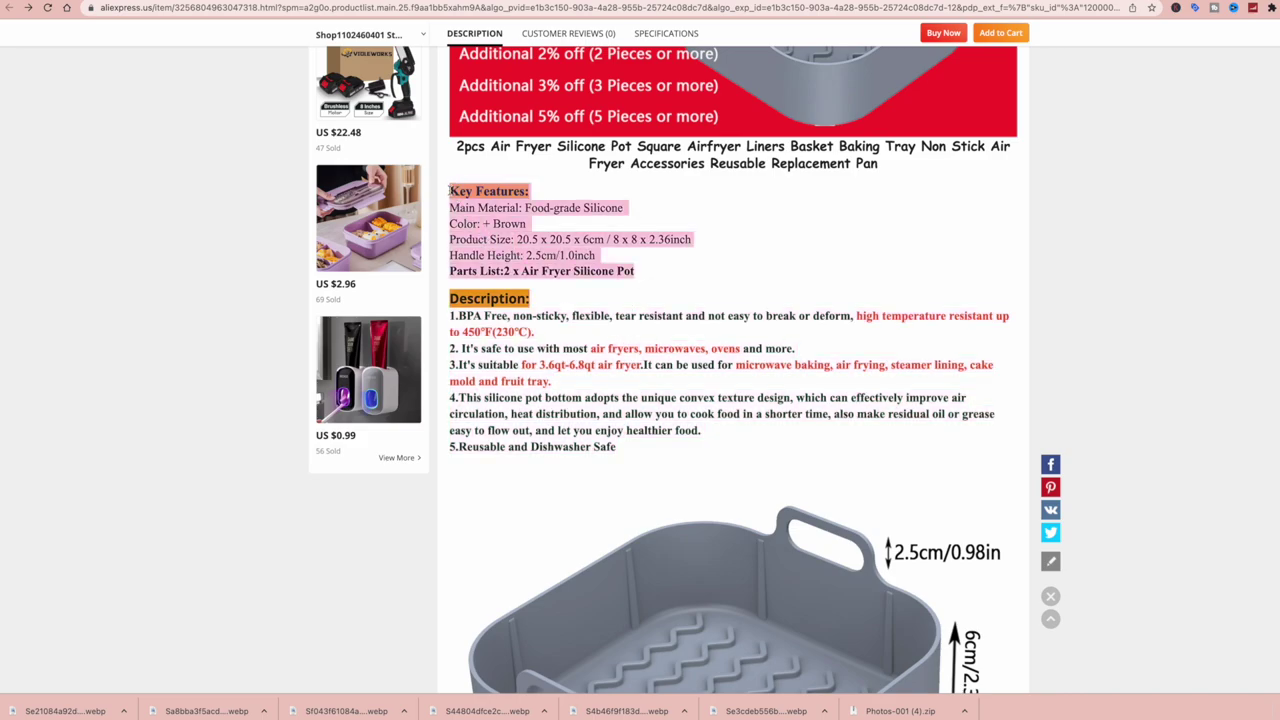
key("ctrl+Tab")
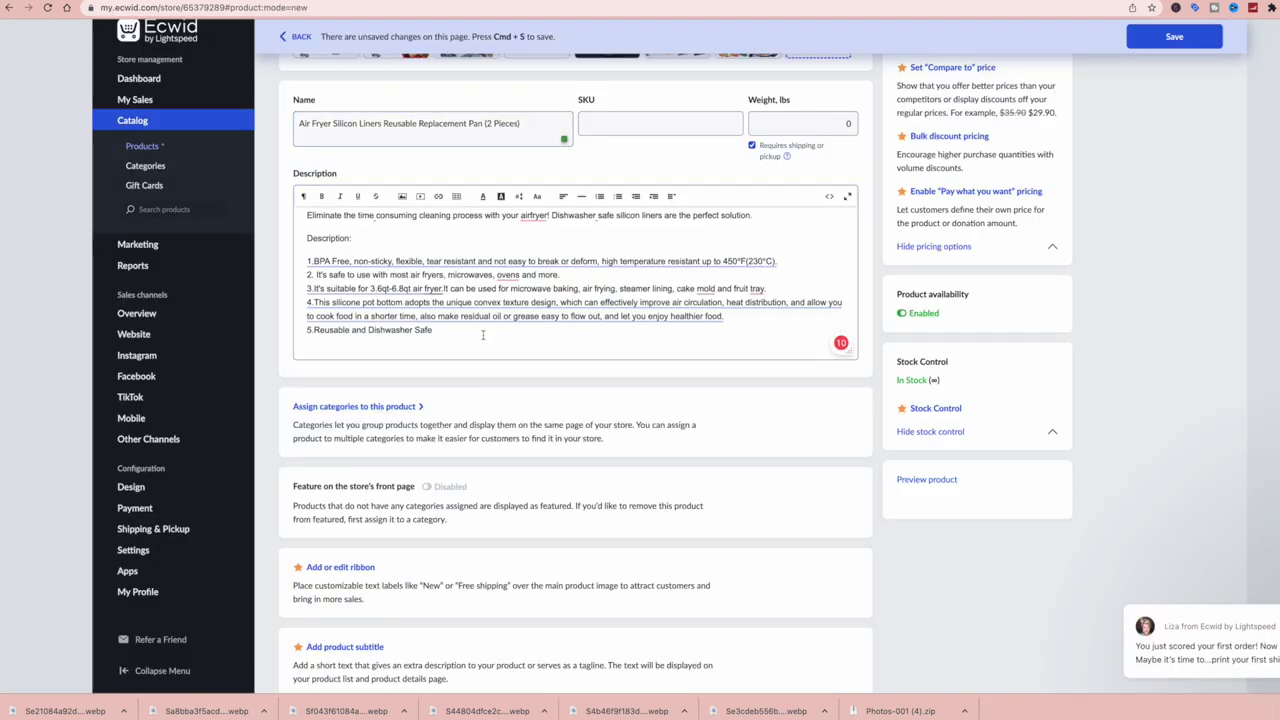
key("Return")
key("Return")
type("Key Features:")
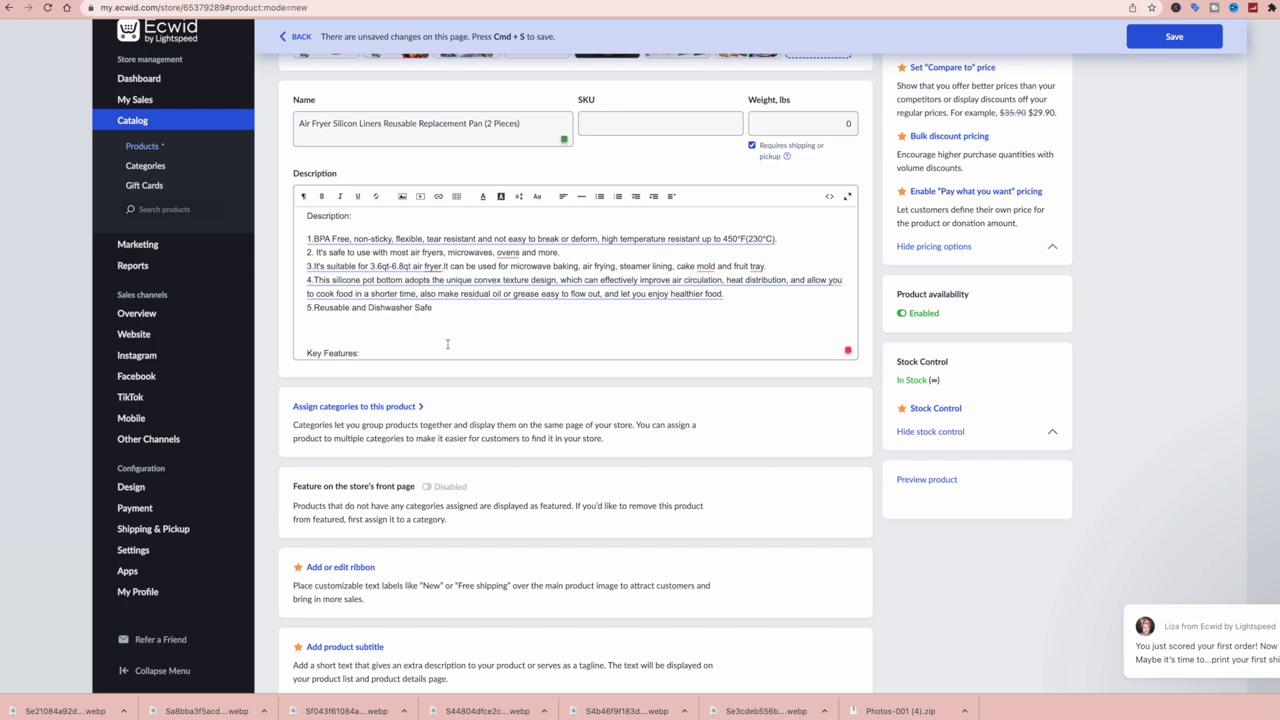
- Review the full product description from the intro line to the end of the key features
scroll(470, 379, "up", 3)
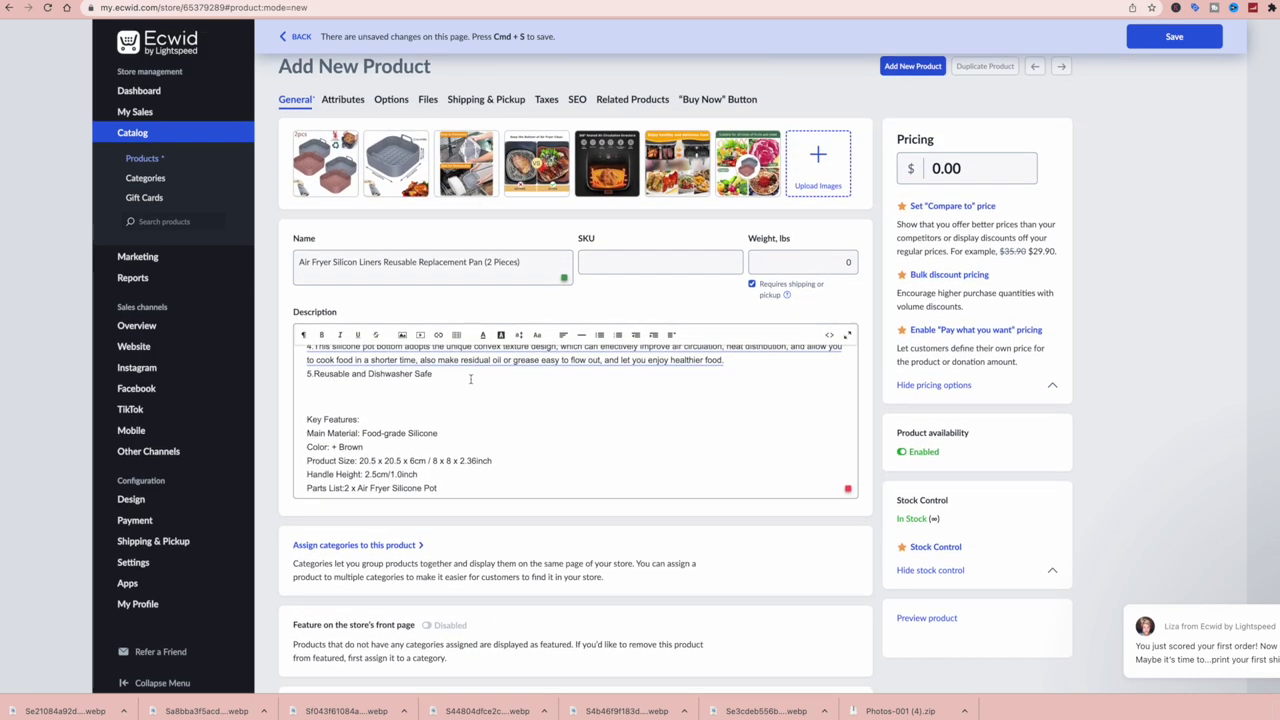
scroll(470, 379, "up", 5)
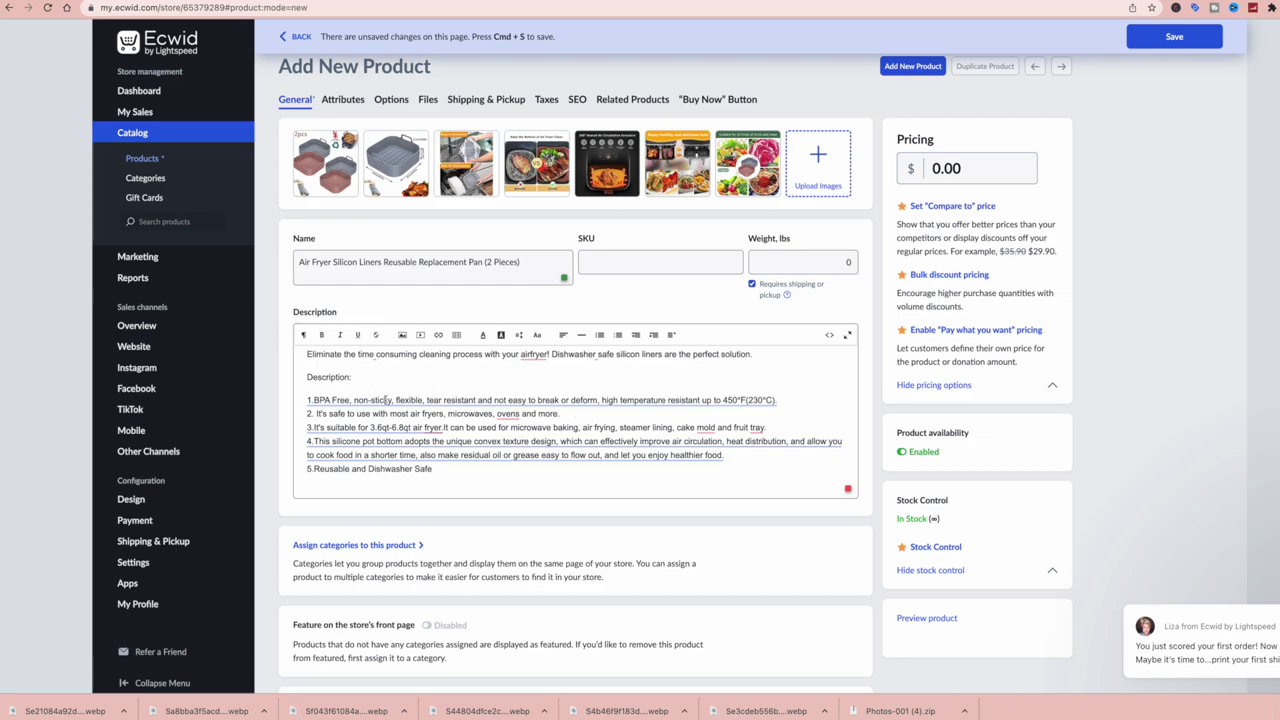
scroll(395, 398, "down", 2)
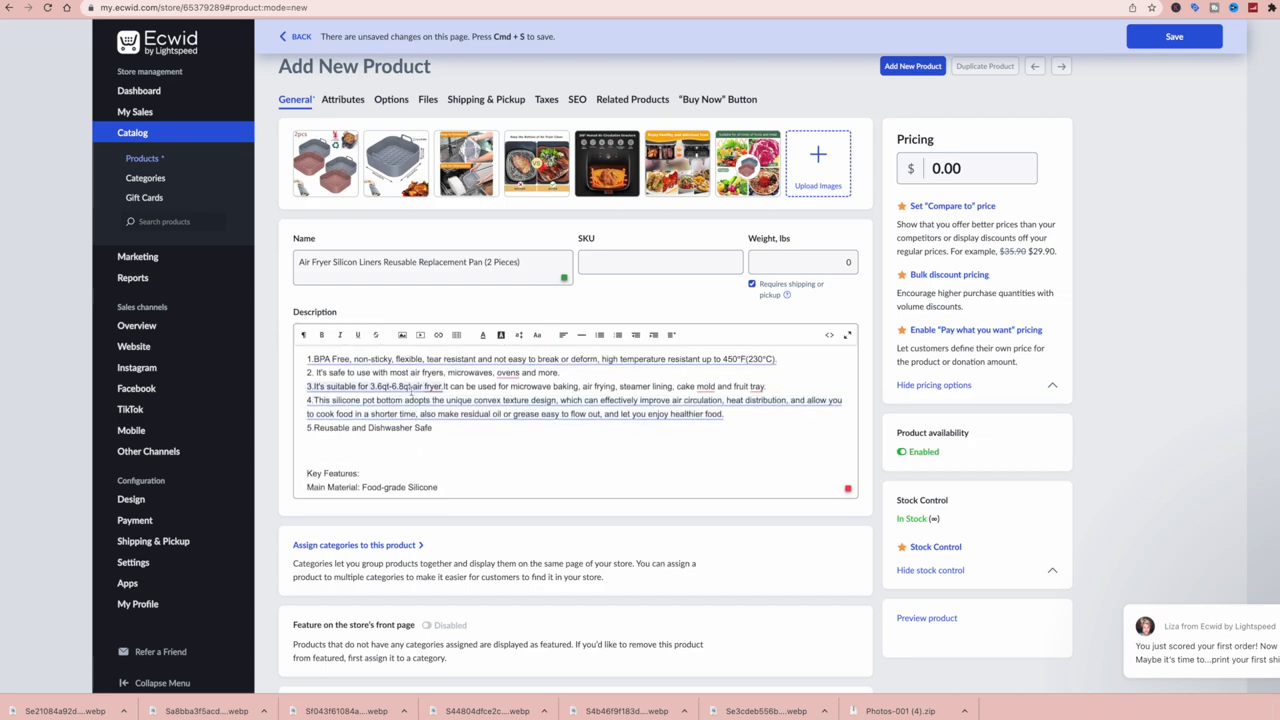
scroll(583, 456, "down", 2)
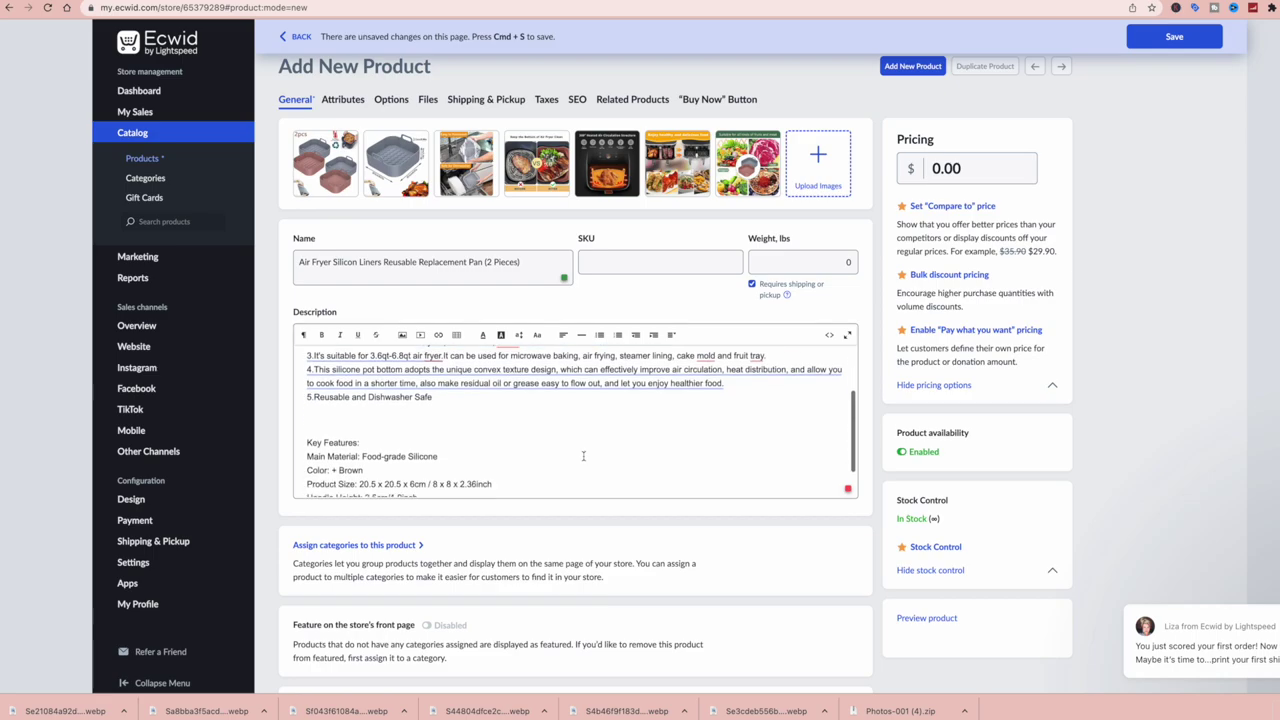
scroll(583, 456, "down", 5)
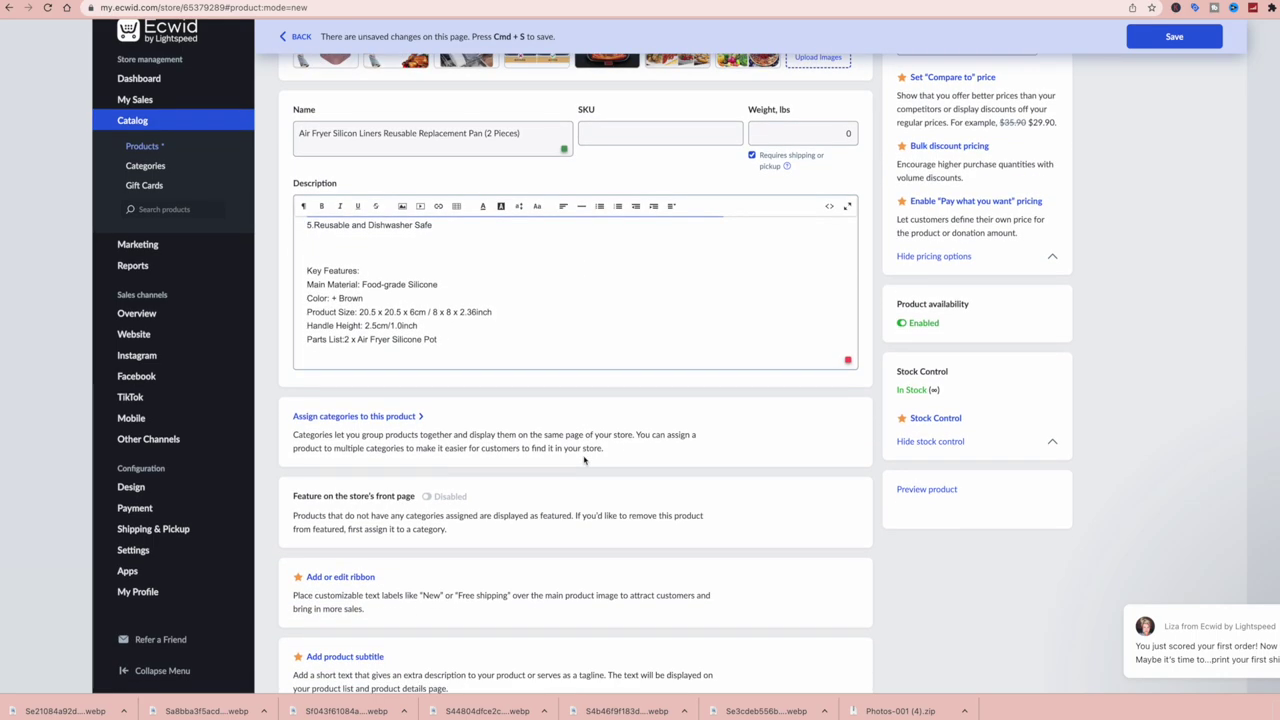
scroll(585, 458, "down", 2)
scroll(585, 458, "up", 5)
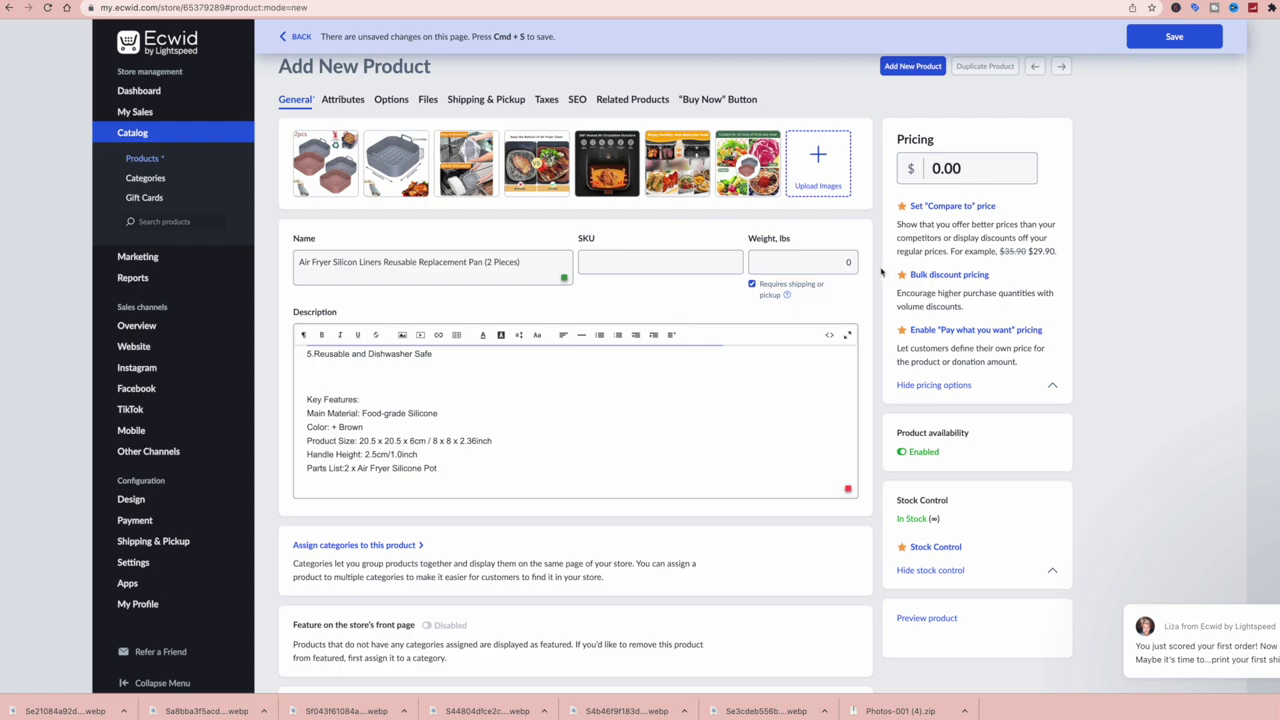
- Set the product weight to 1 lb
left_click(847, 262)
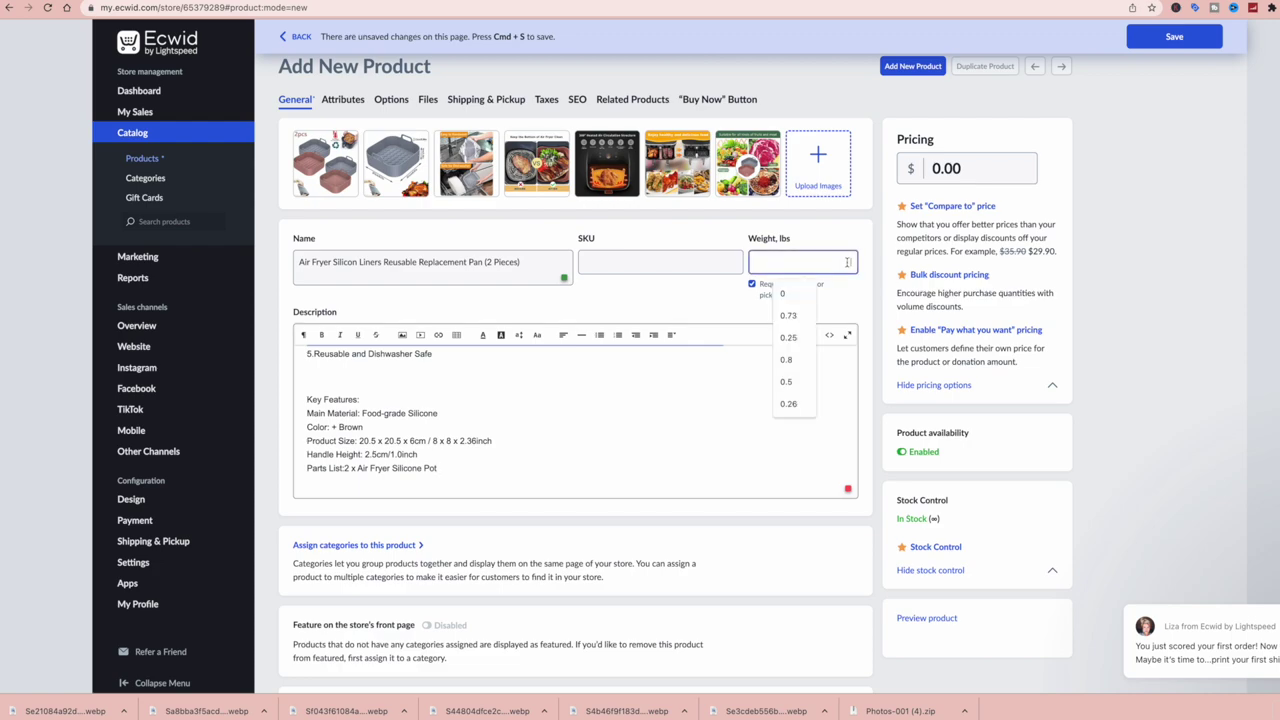
type("1")
left_click(695, 305)
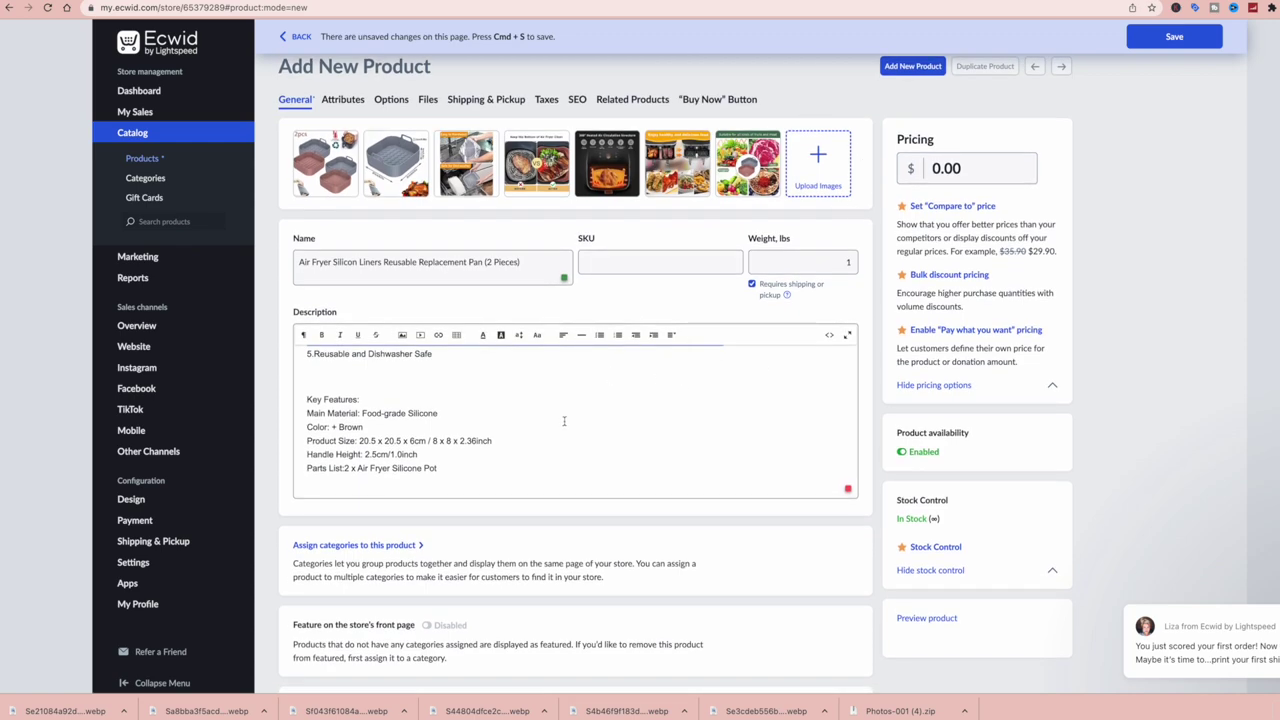
- Set the product price to $10.99
scroll(564, 421, "down", 5)
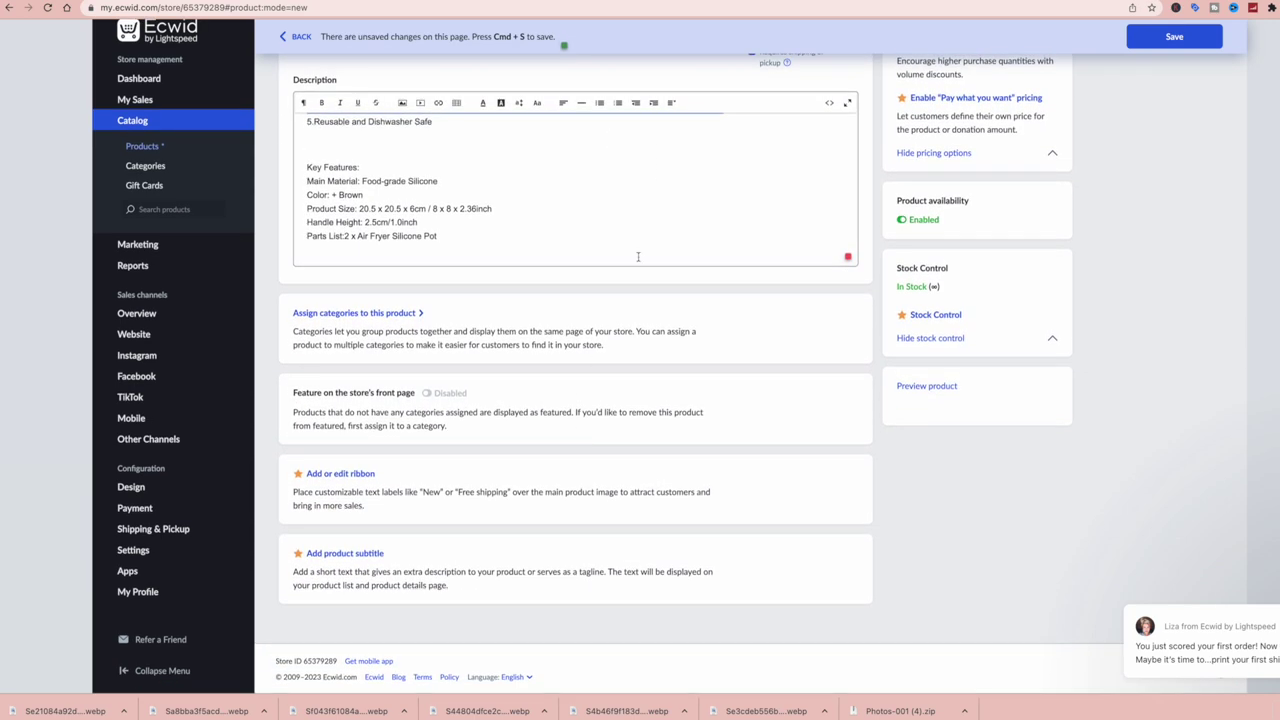
scroll(638, 257, "up", 3)
scroll(640, 250, "up", 3)
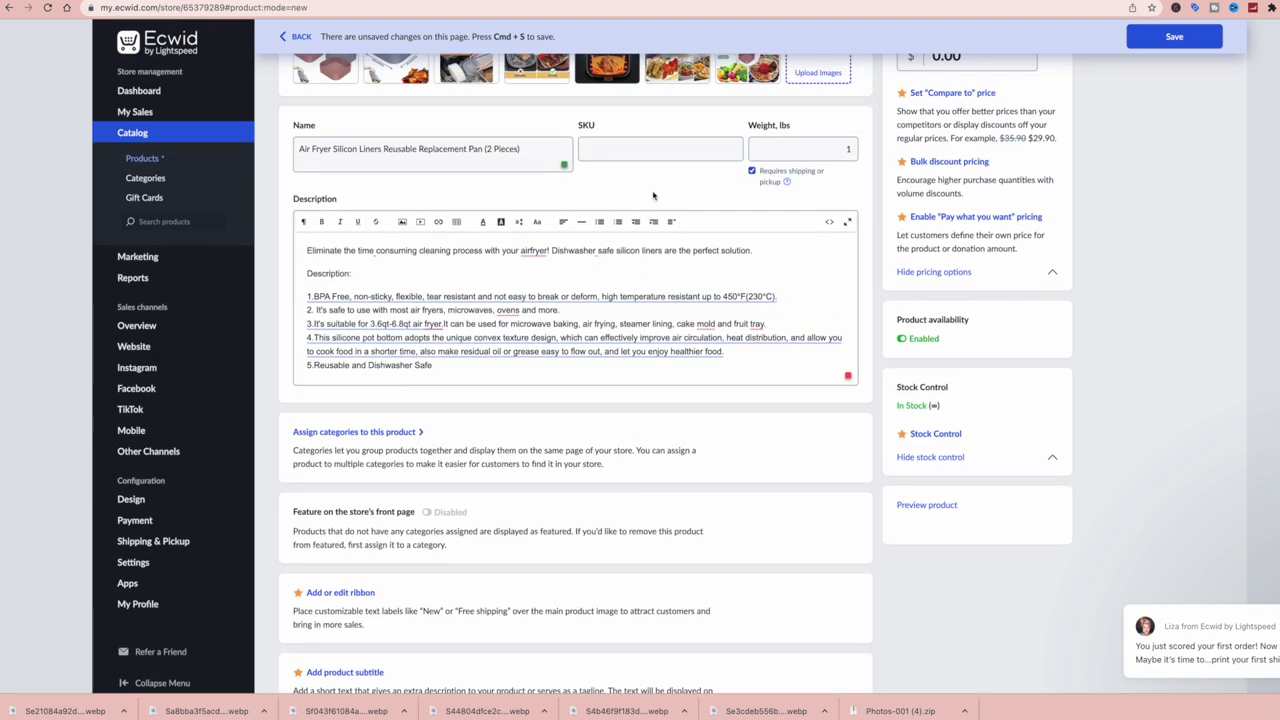
scroll(653, 196, "up", 2)
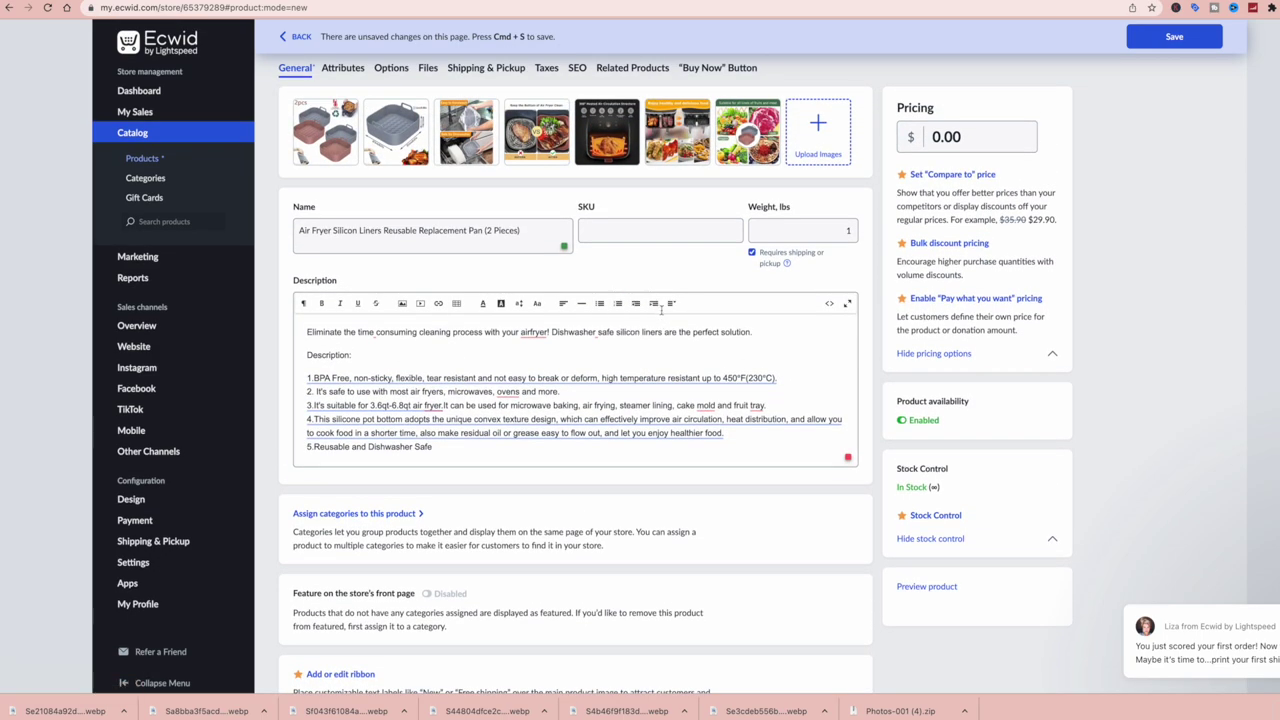
left_click(968, 136)
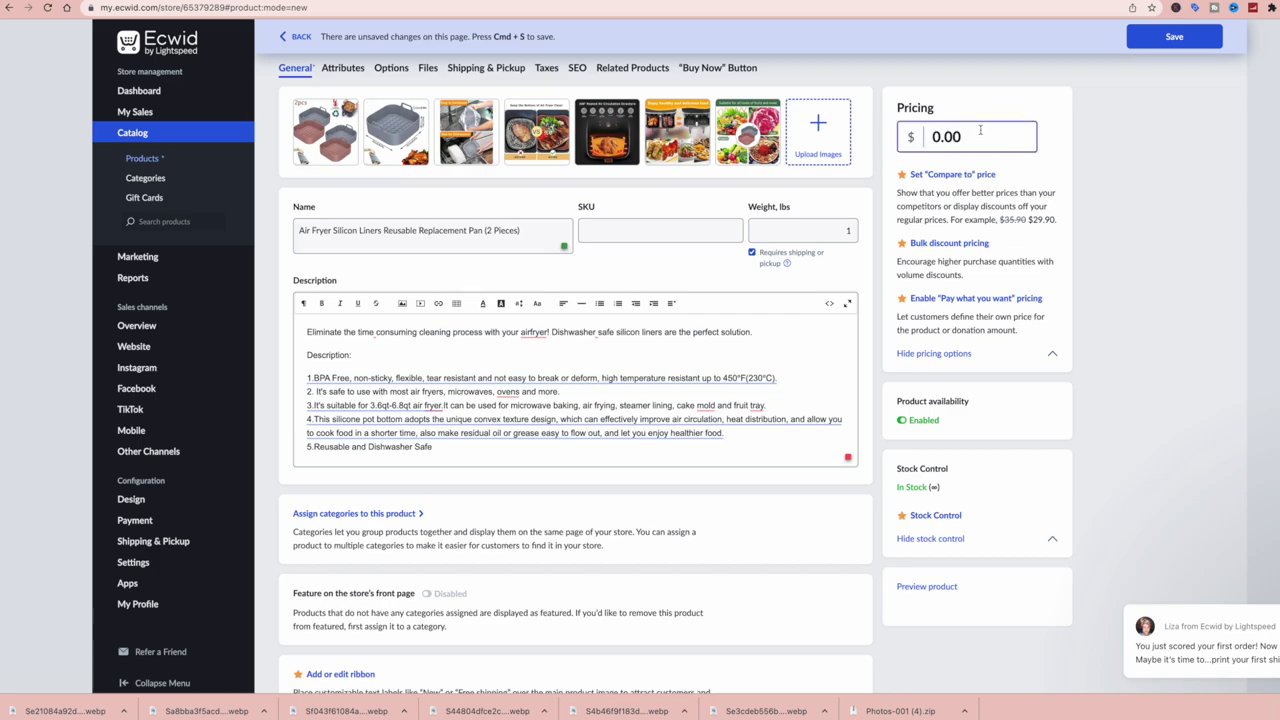
left_click(929, 4)
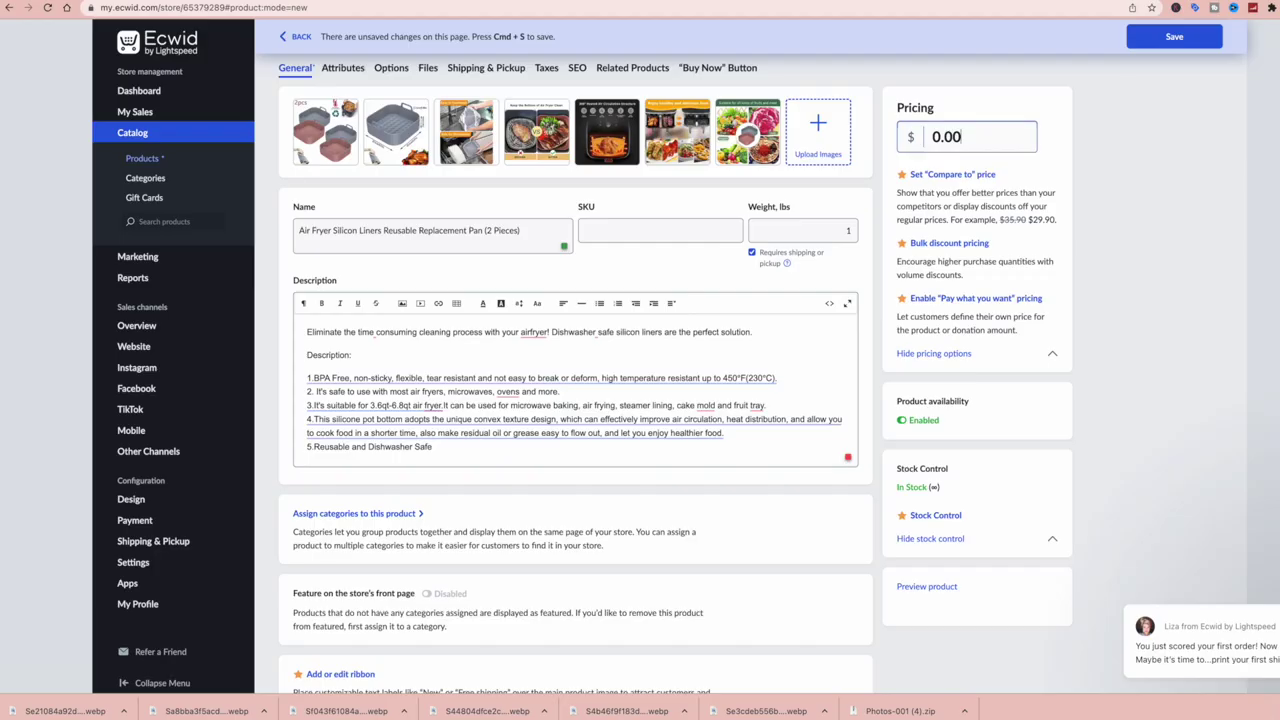
left_click(979, 134)
left_click_drag(968, 137, 922, 139)
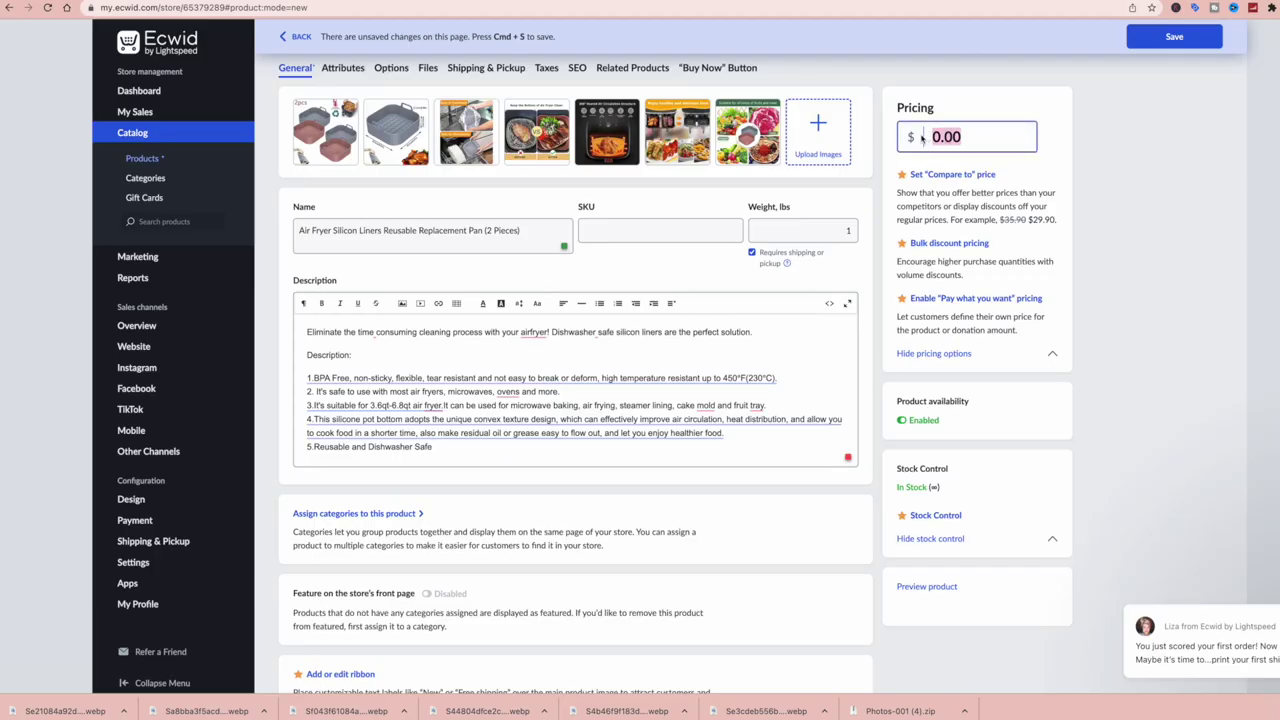
type("10.99")
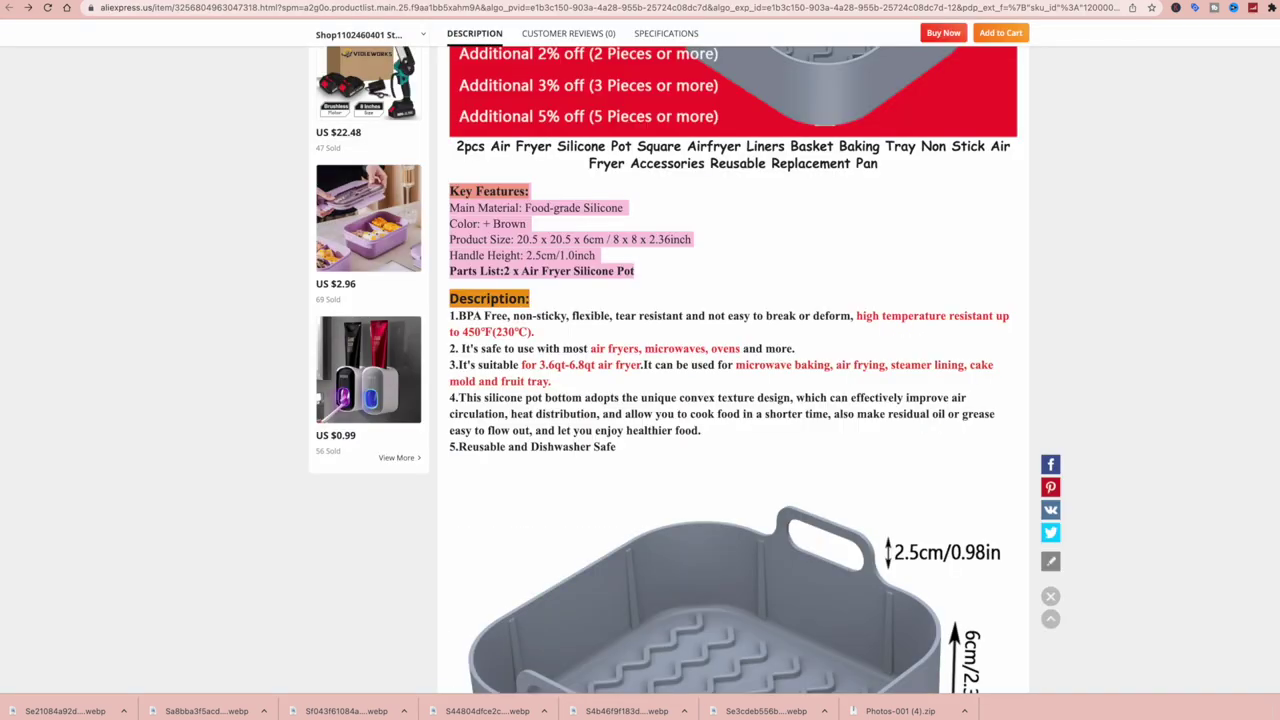
- Look through the AliExpress listing's product images down to its Shipment section and return to the Ecwid product
scroll(747, 334, "down", 15)
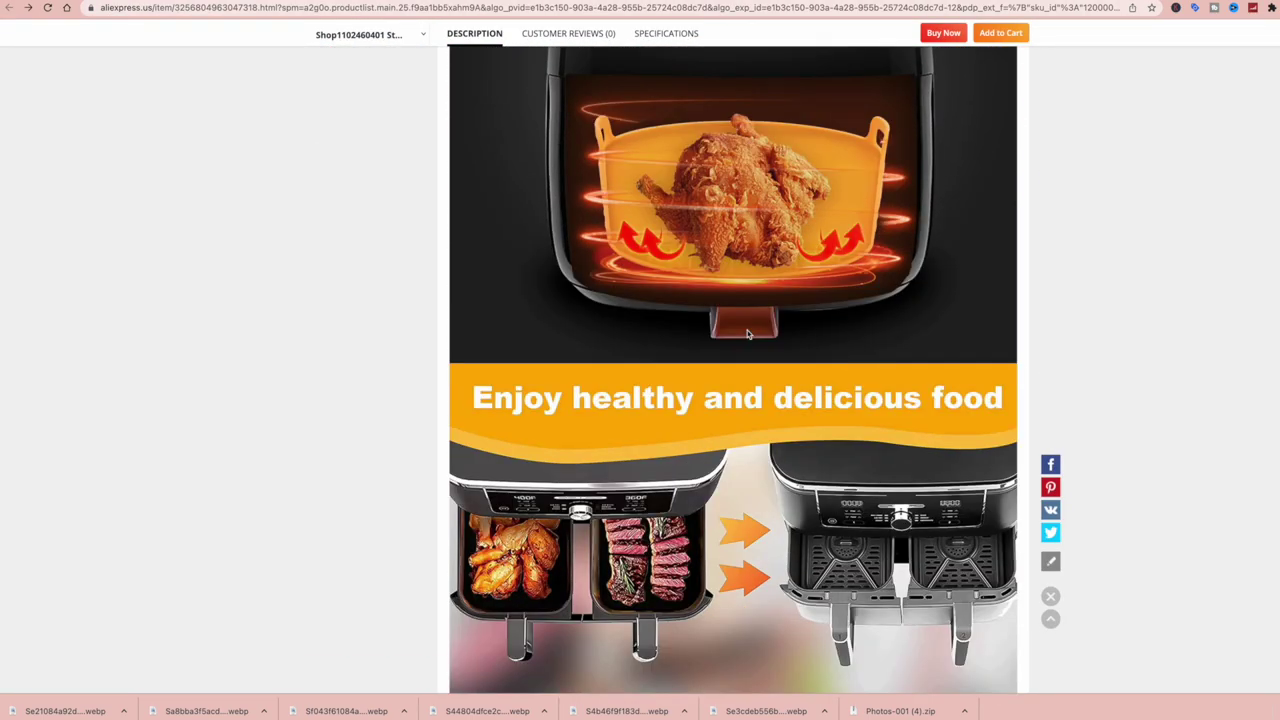
scroll(747, 334, "down", 20)
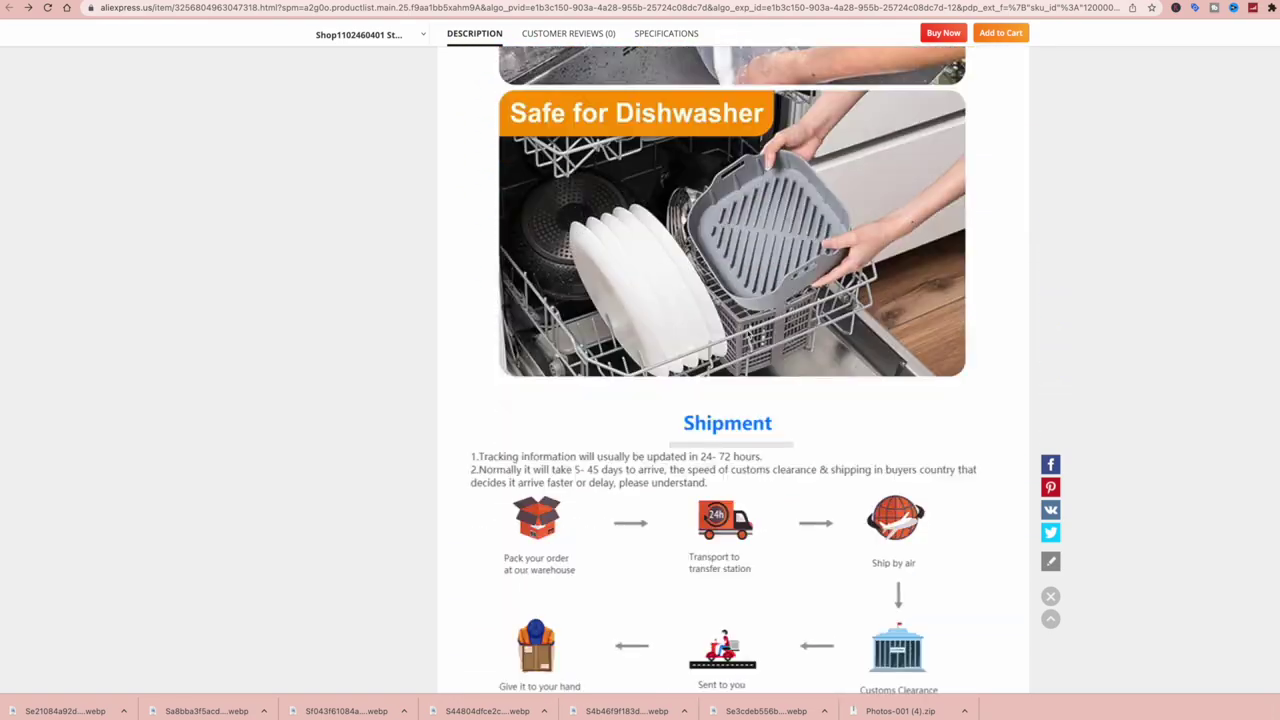
scroll(747, 330, "down", 2)
scroll(747, 330, "up", 12)
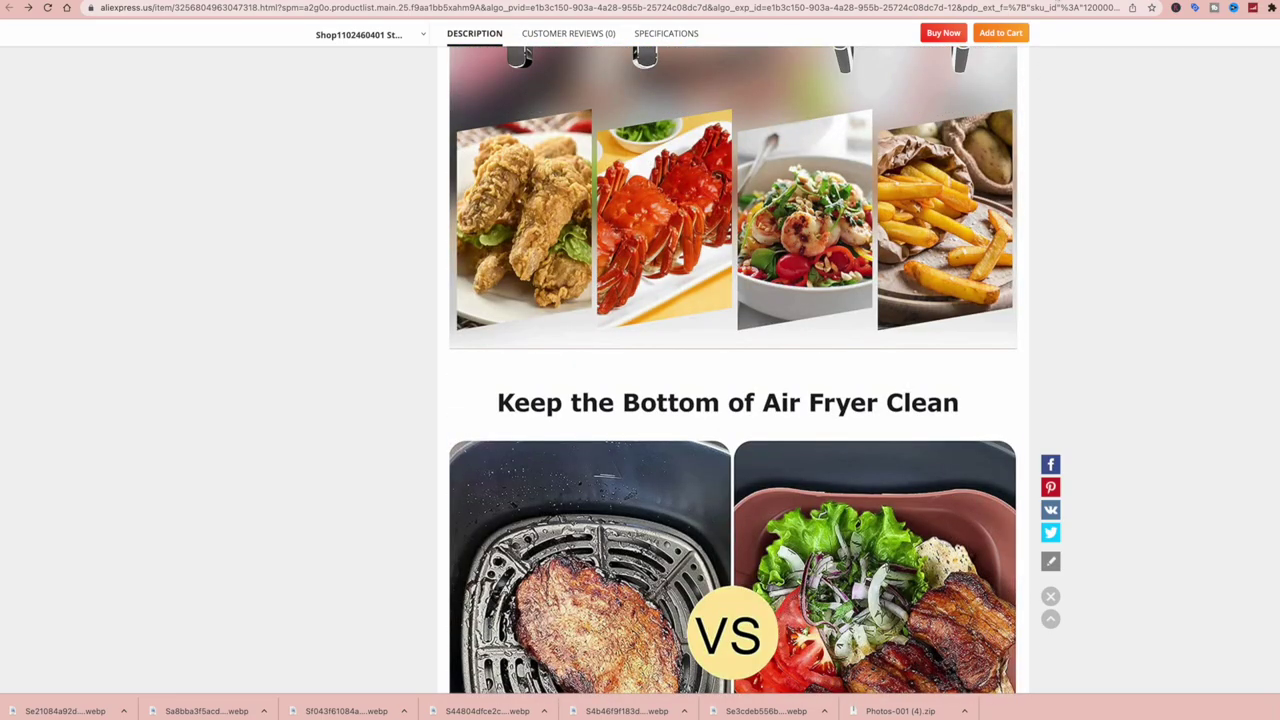
key("ctrl+Tab")
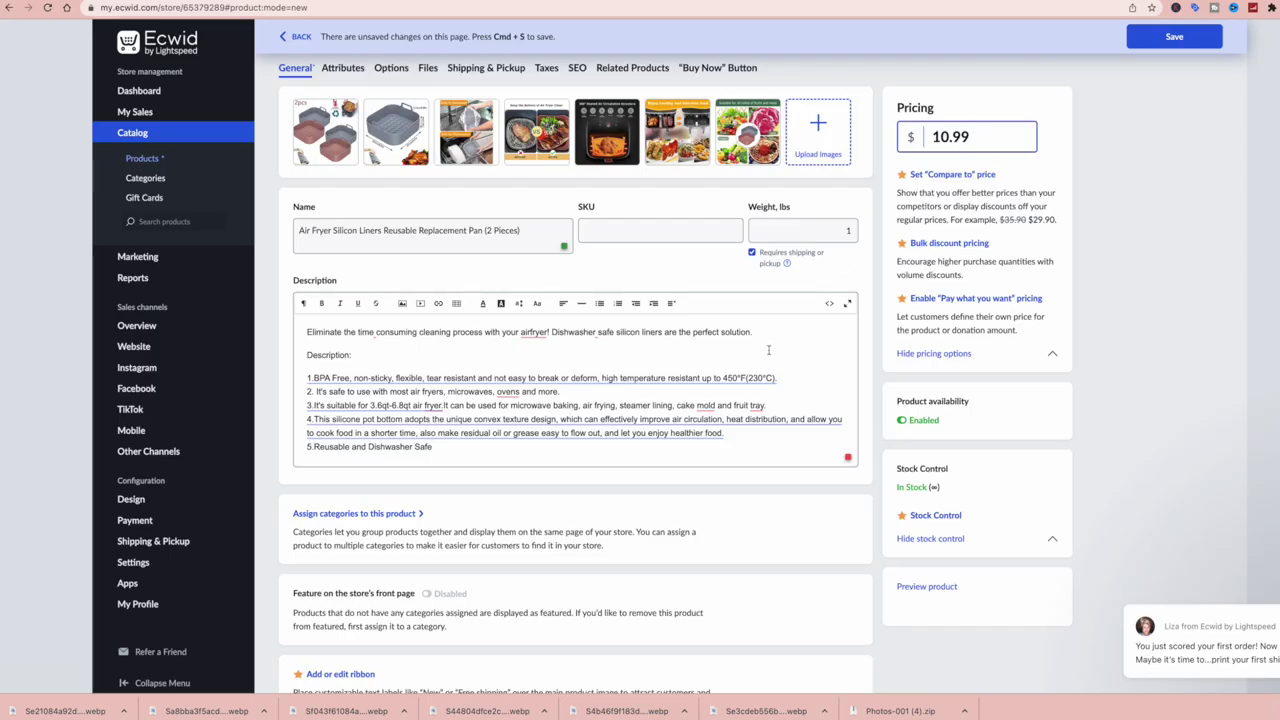
- Save the new air fryer liners product
left_click(725, 378)
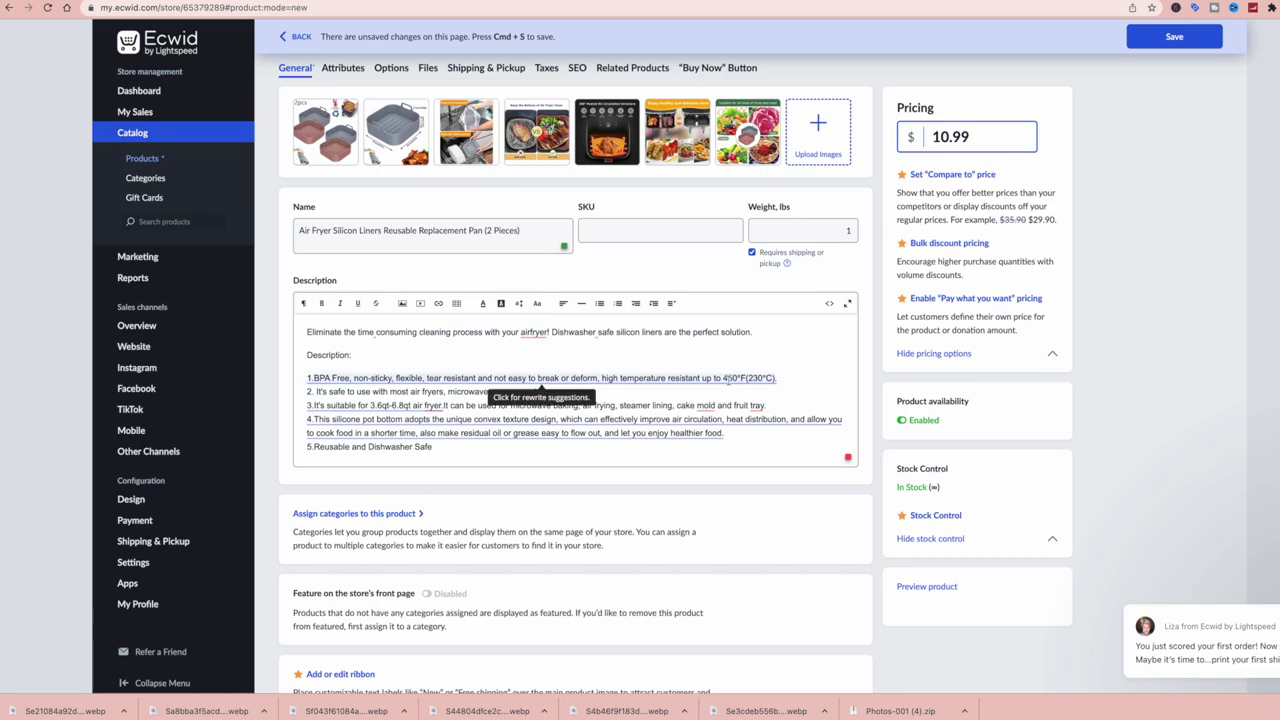
scroll(607, 294, "up", 1)
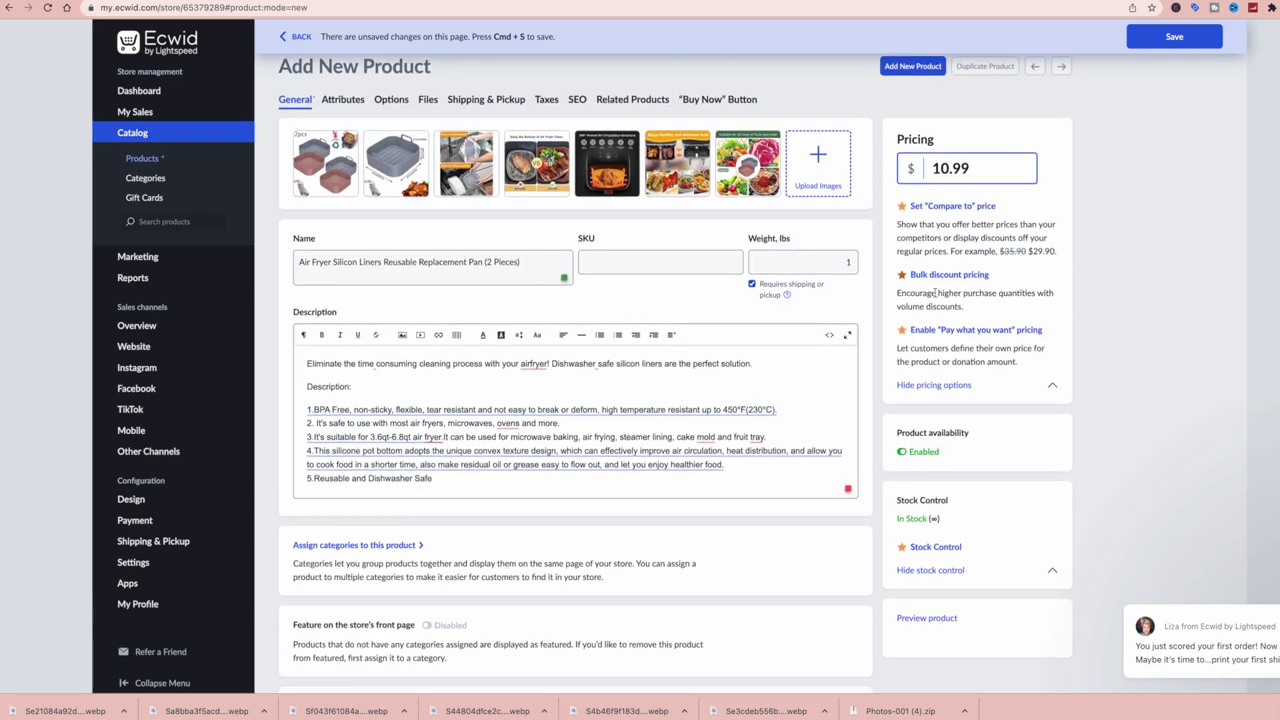
key("super+s")
- Try switching the saved product's availability to enabled and back to disabled
scroll(549, 591, "down", 5)
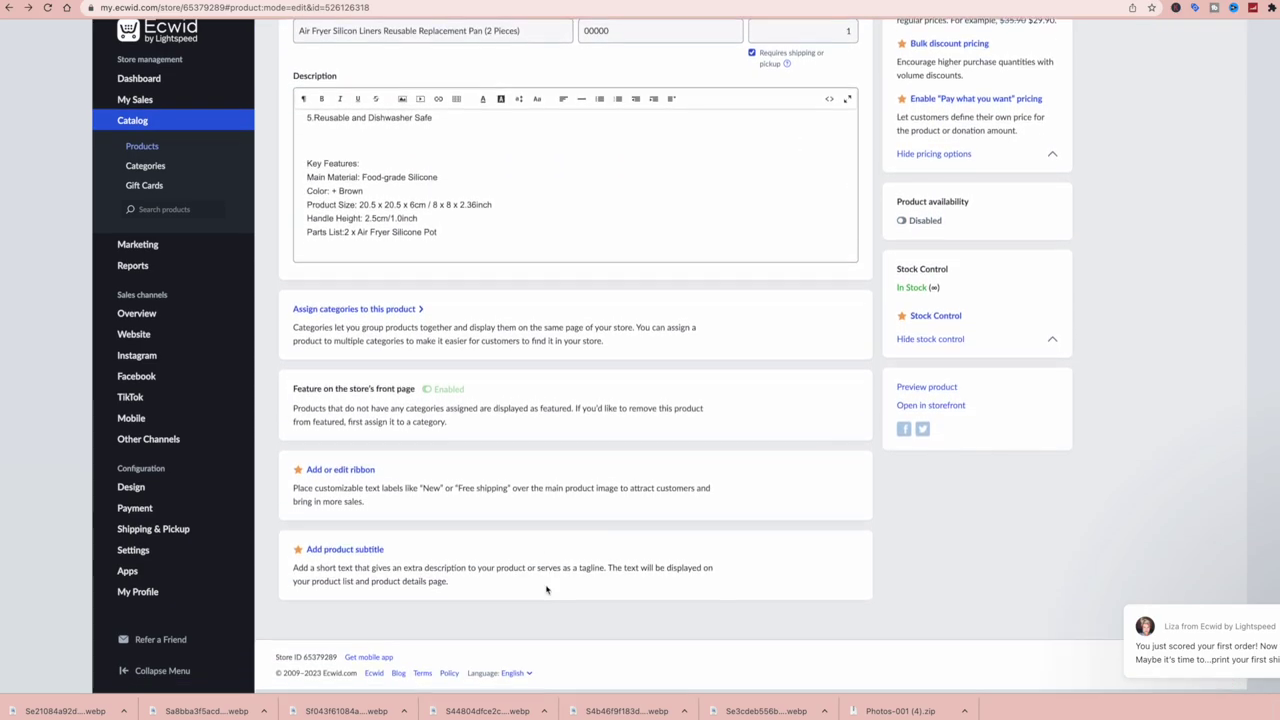
scroll(720, 331, "up", 2)
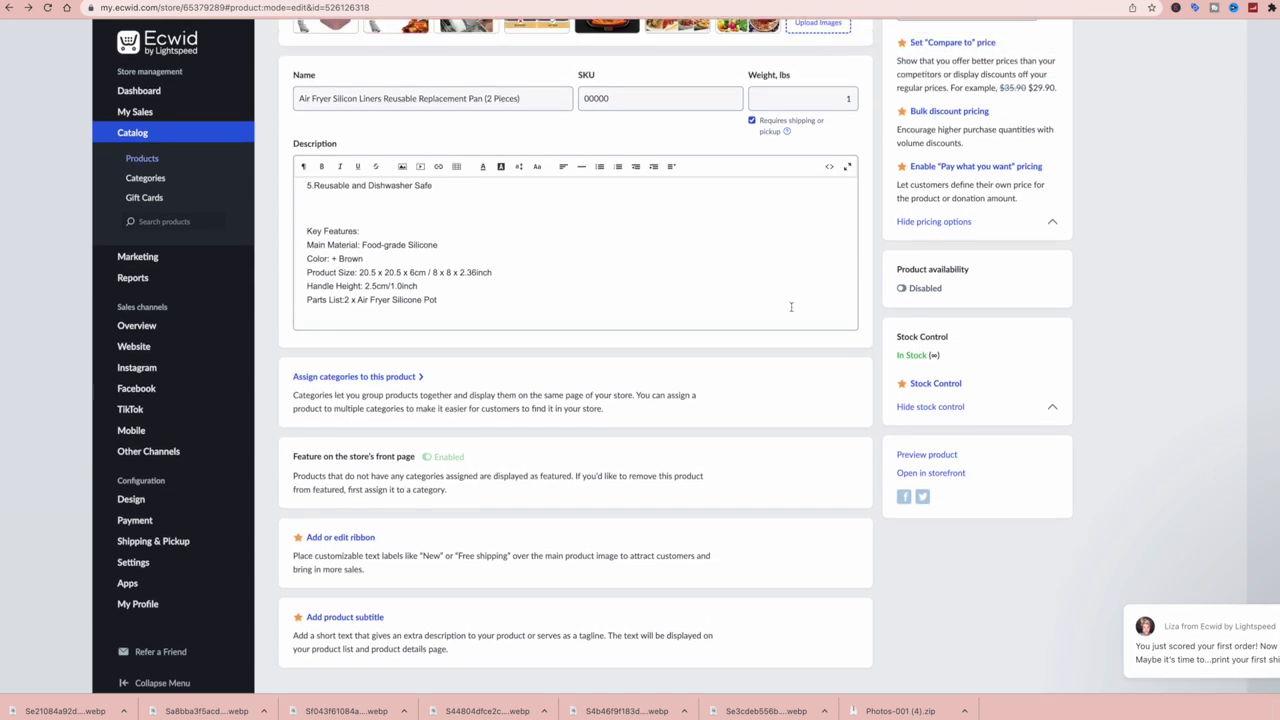
left_click(903, 289)
scroll(760, 268, "up", 3)
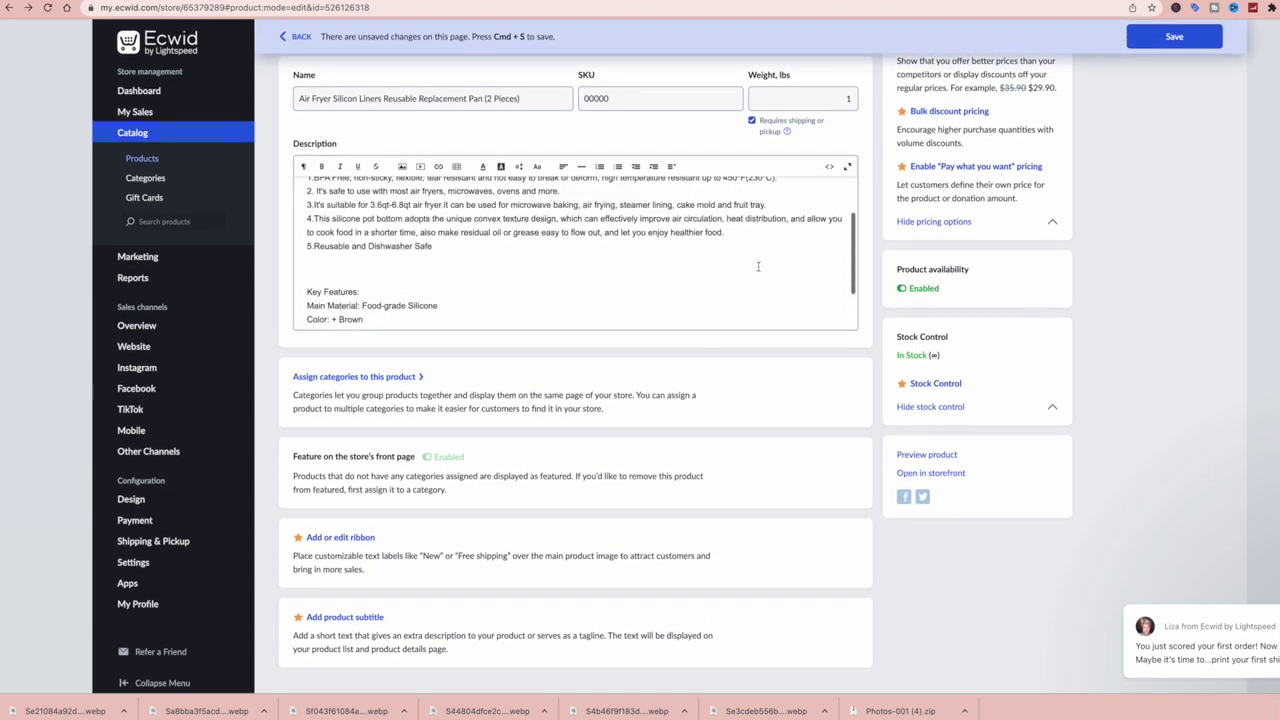
left_click(903, 289)
scroll(750, 271, "up", 5)
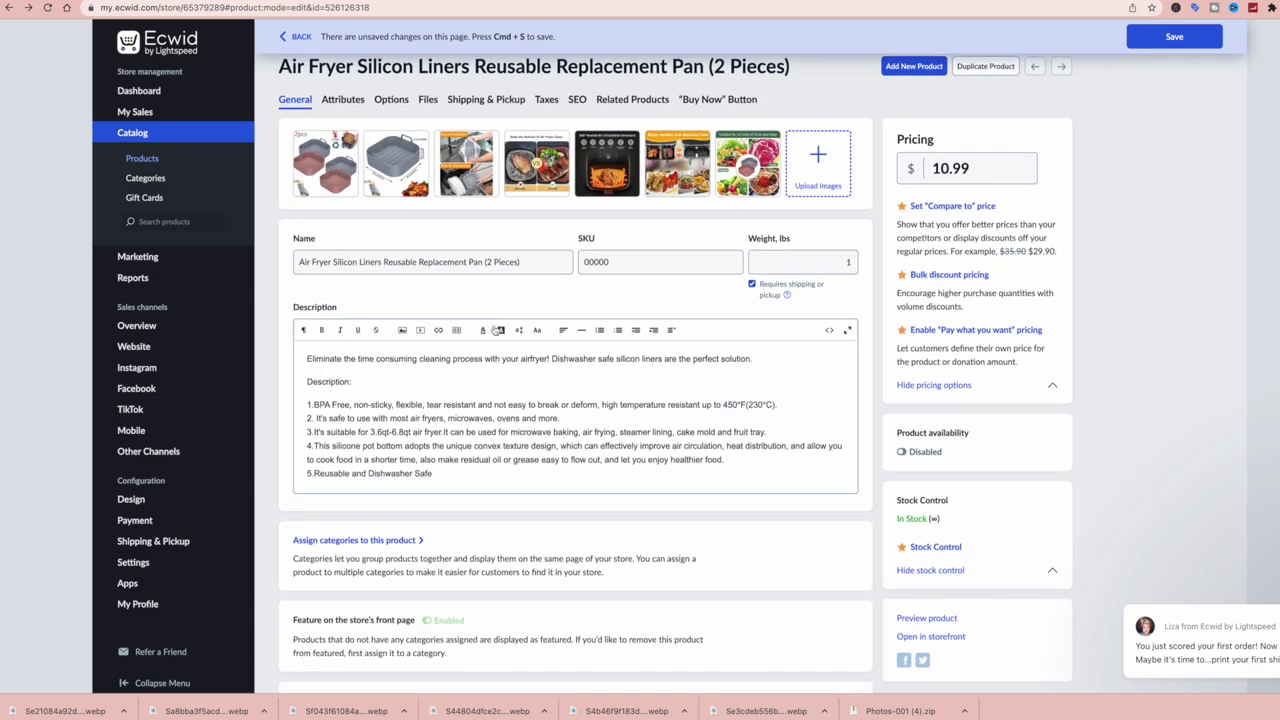
- Try to open the Shipping & Pickup settings, but choose to stay on the product page
scroll(157, 437, "down", 3)
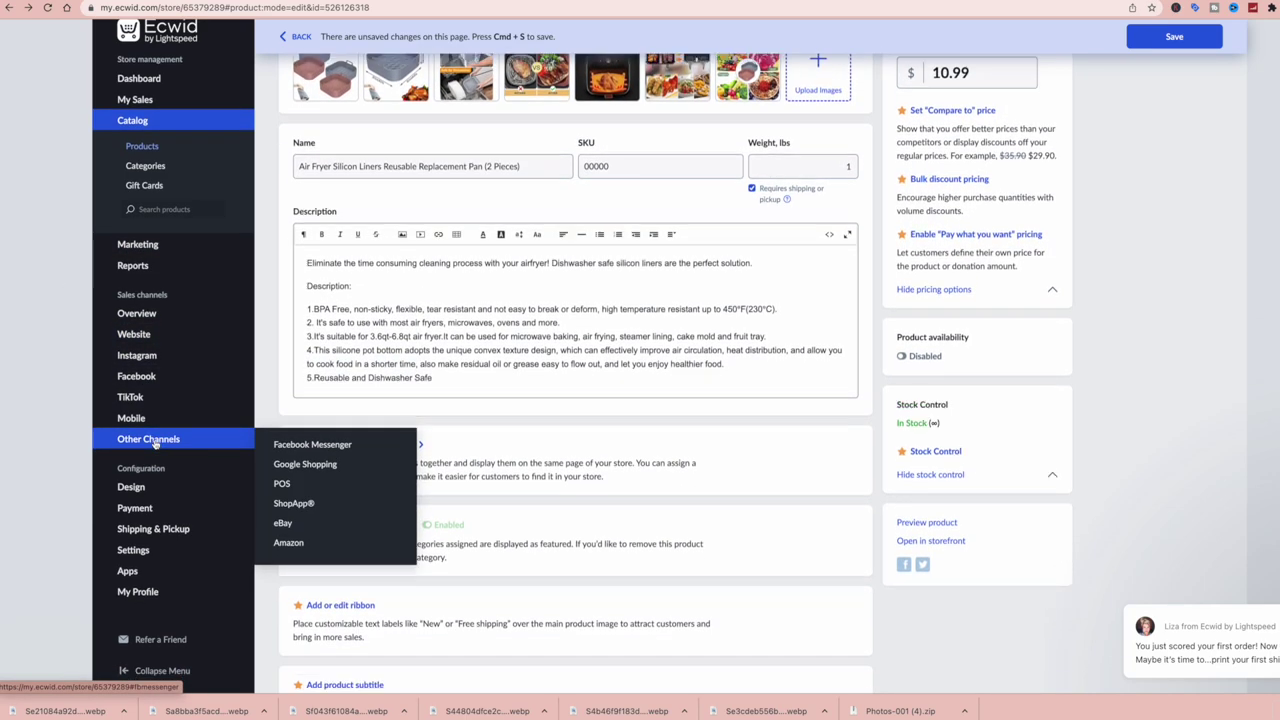
left_click(170, 536)
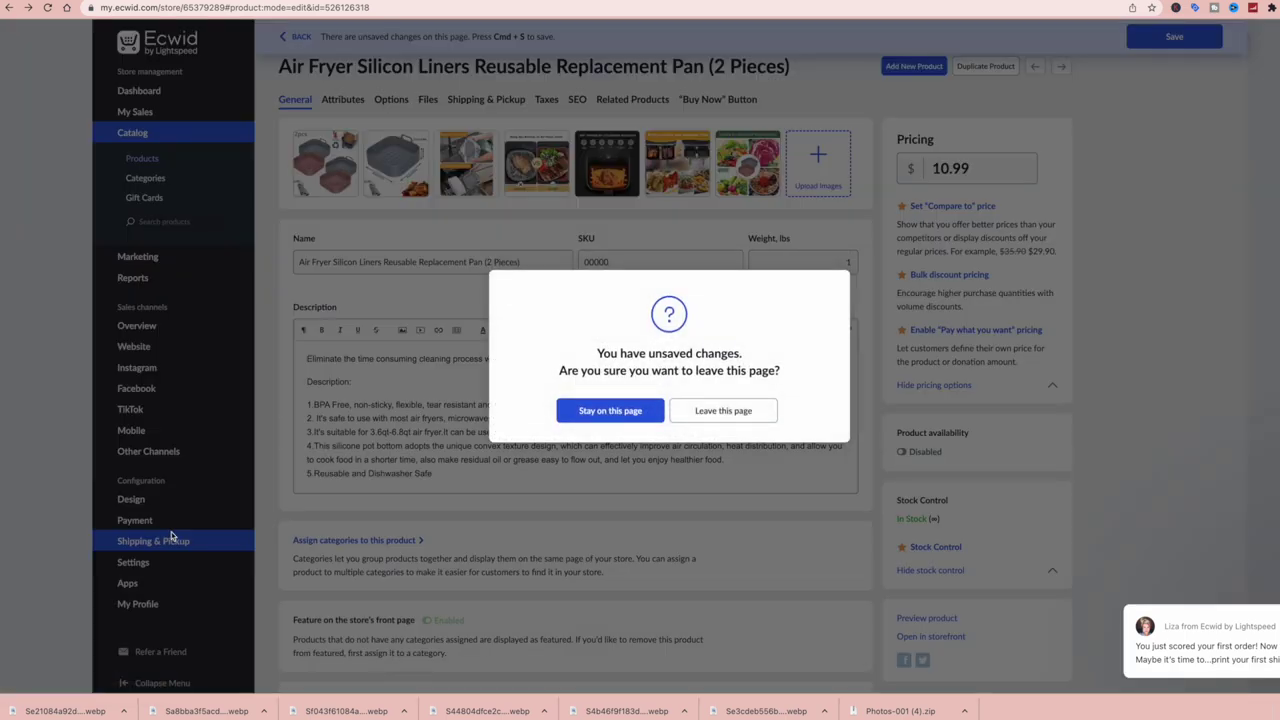
left_click(603, 411)
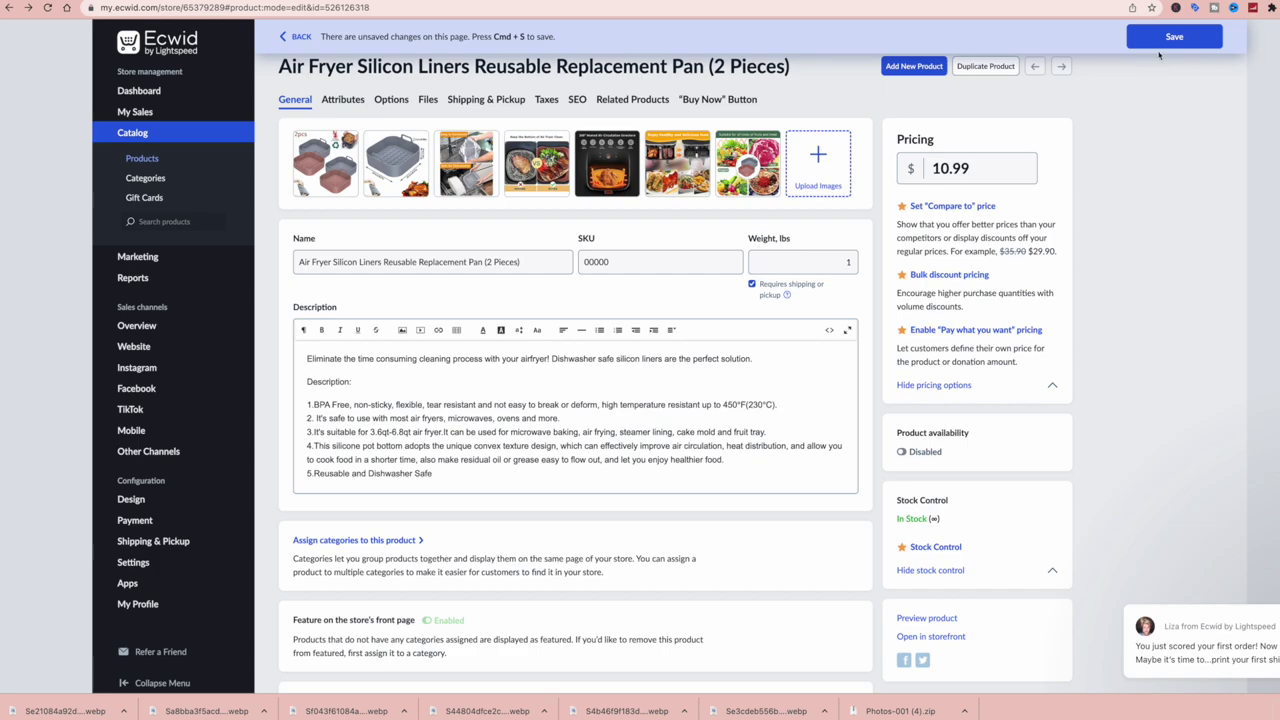
- Save the air fryer liners product changes and disable the existing Bundle Shipping and Standard shipping methods
left_click(1174, 36)
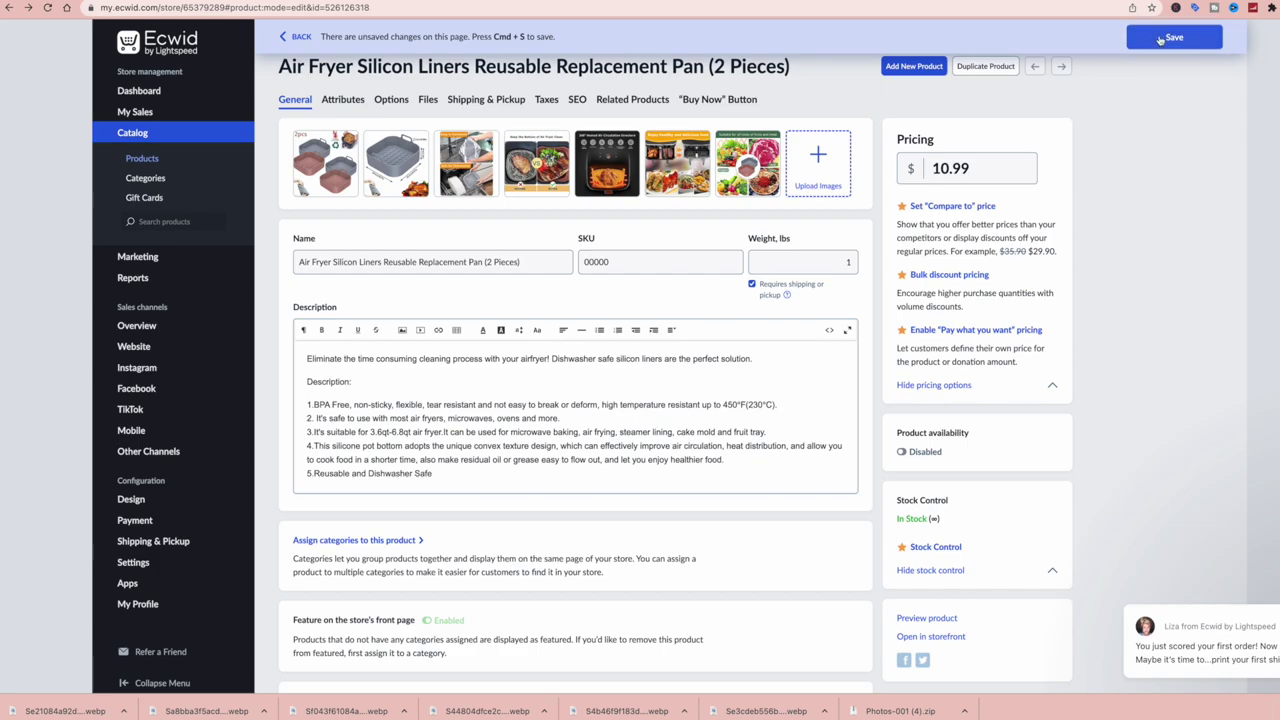
left_click(161, 541)
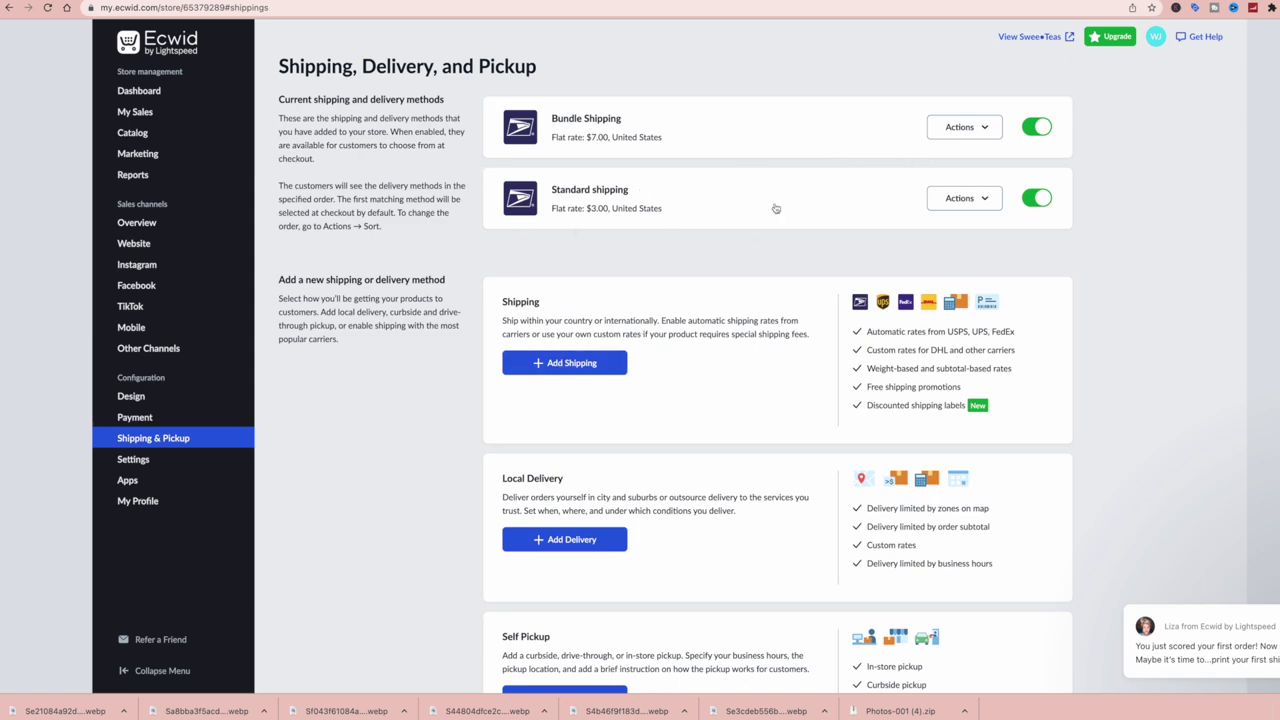
left_click(1036, 127)
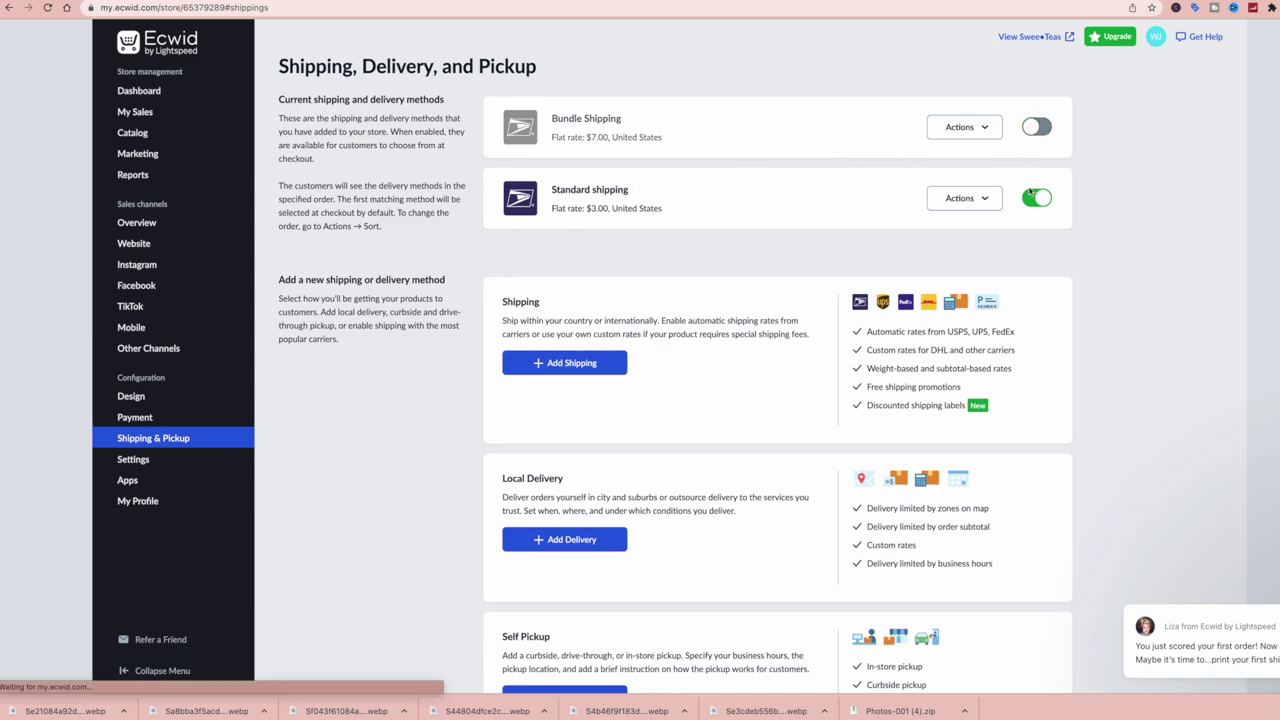
left_click(1032, 195)
- Add a USPS flat-rate shipping method named Standard shipping at $5.00, checking the AliExpress listing's price and shipping terms along the way
left_click(572, 365)
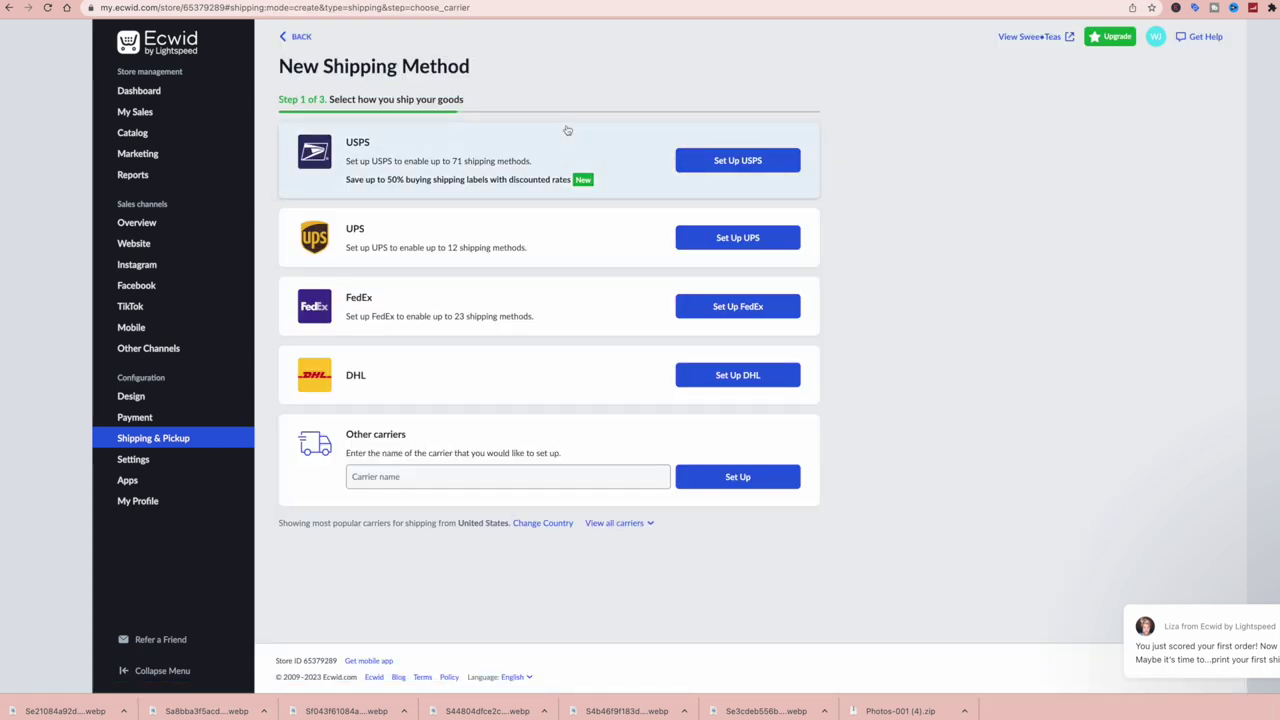
left_click(712, 162)
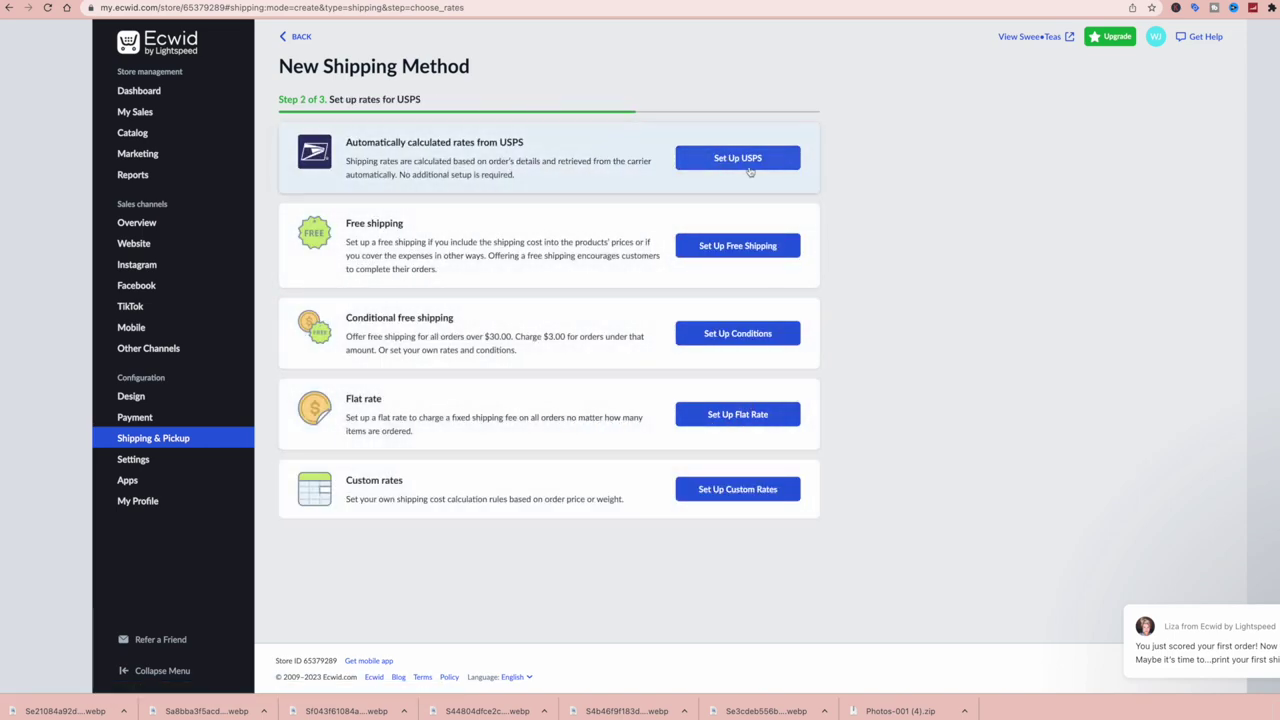
left_click(737, 415)
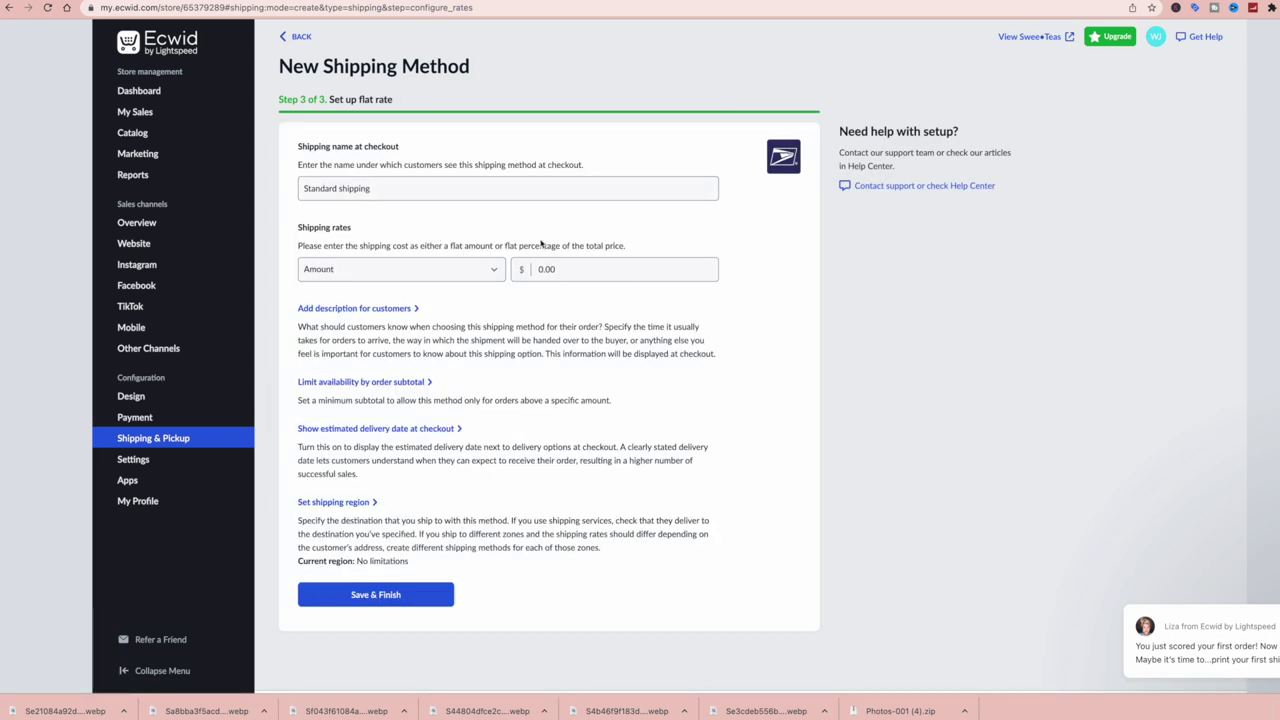
left_click(575, 269)
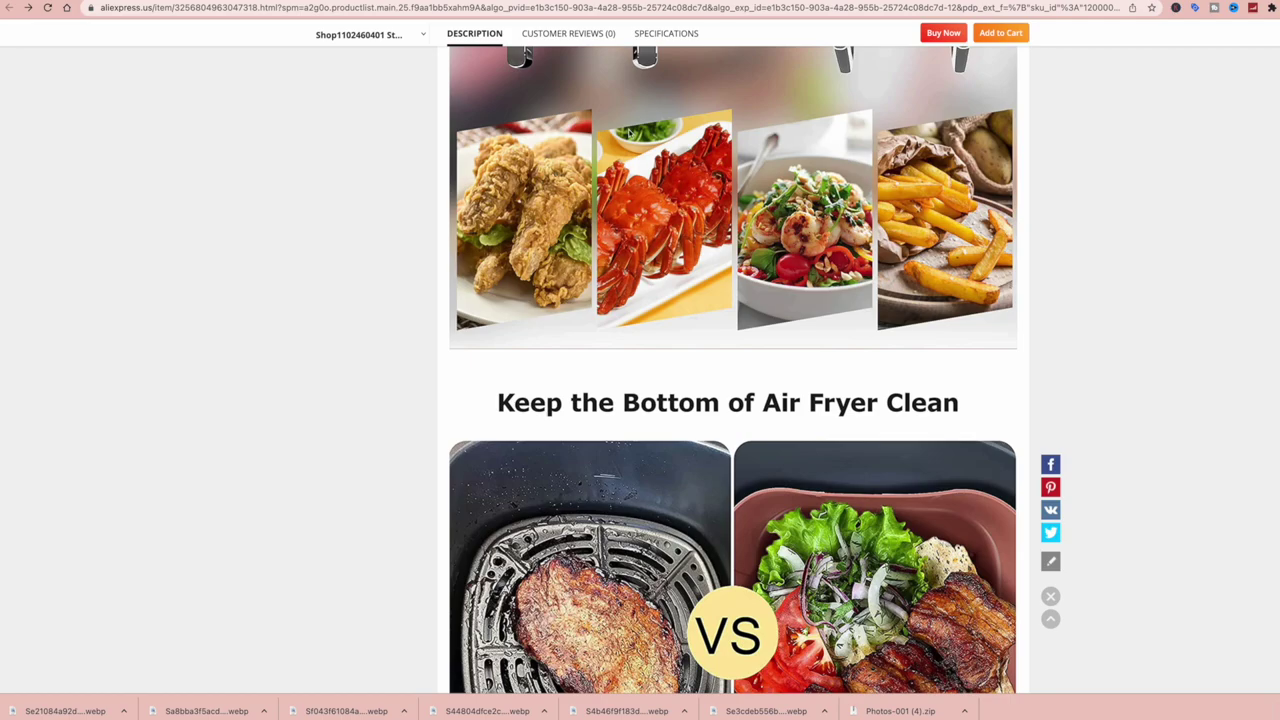
scroll(622, 226, "up", 20)
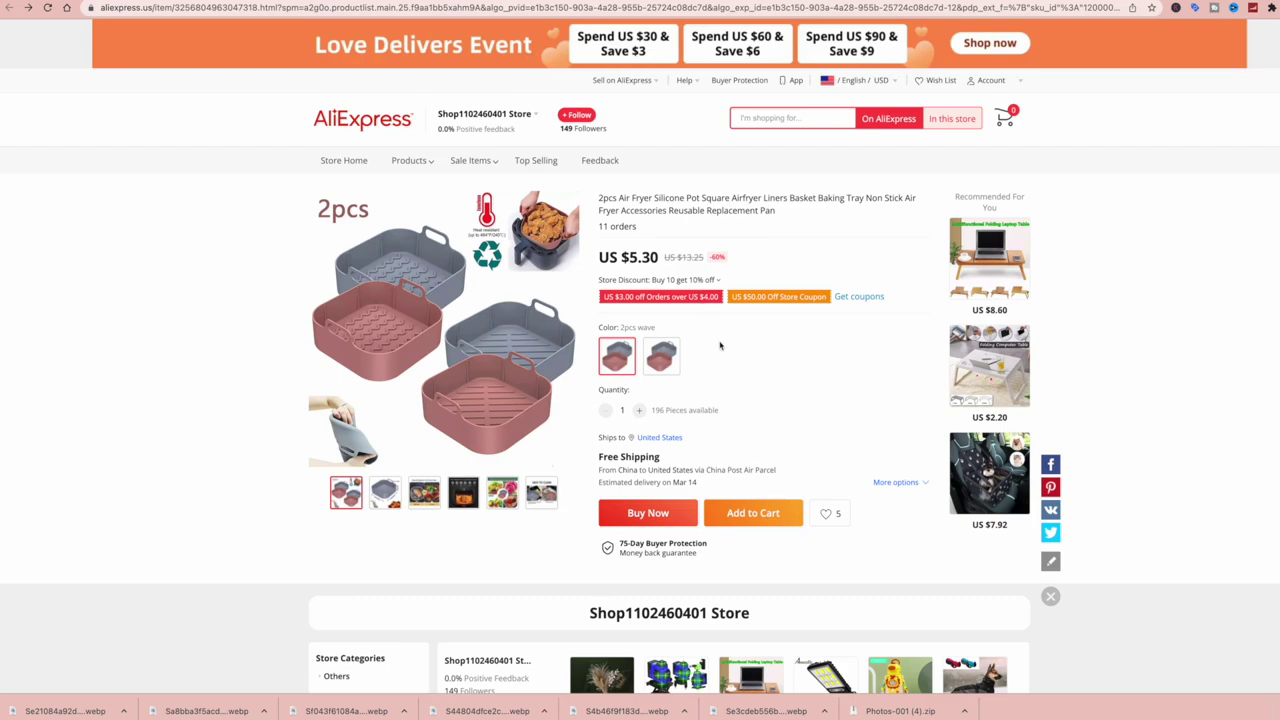
scroll(736, 354, "down", 3)
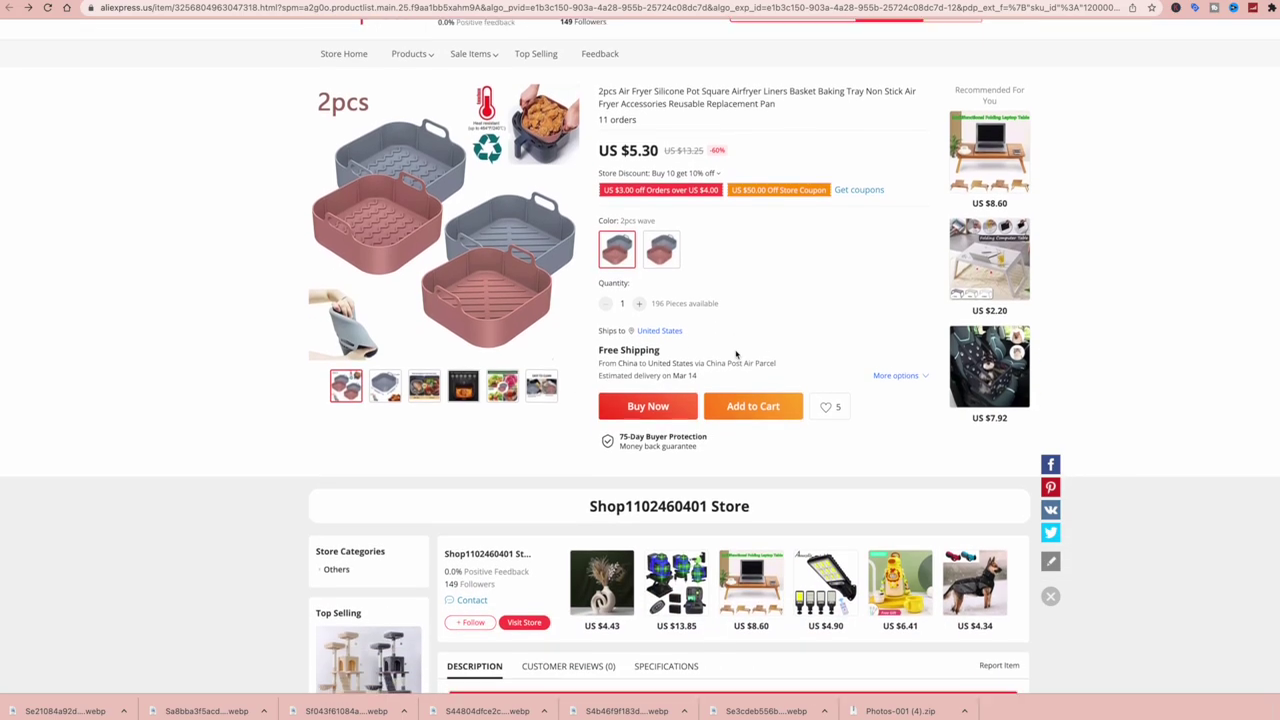
scroll(736, 354, "up", 3)
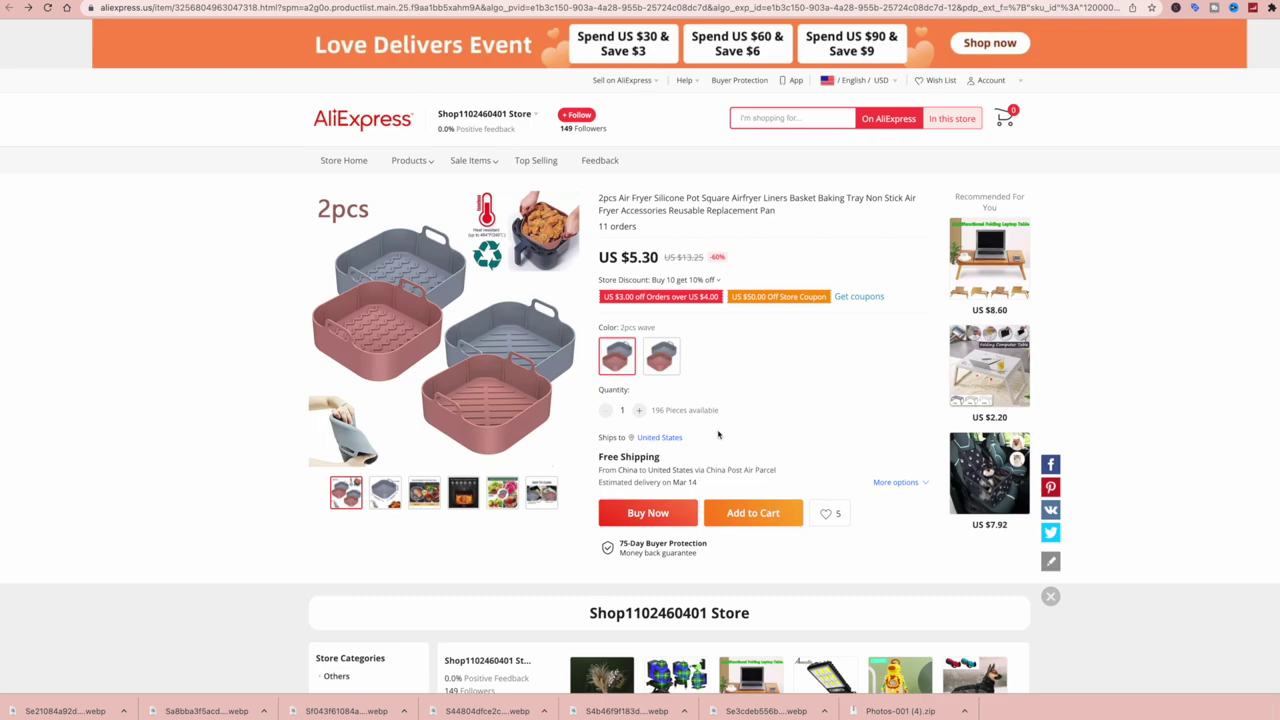
scroll(720, 436, "down", 2)
scroll(722, 437, "up", 2)
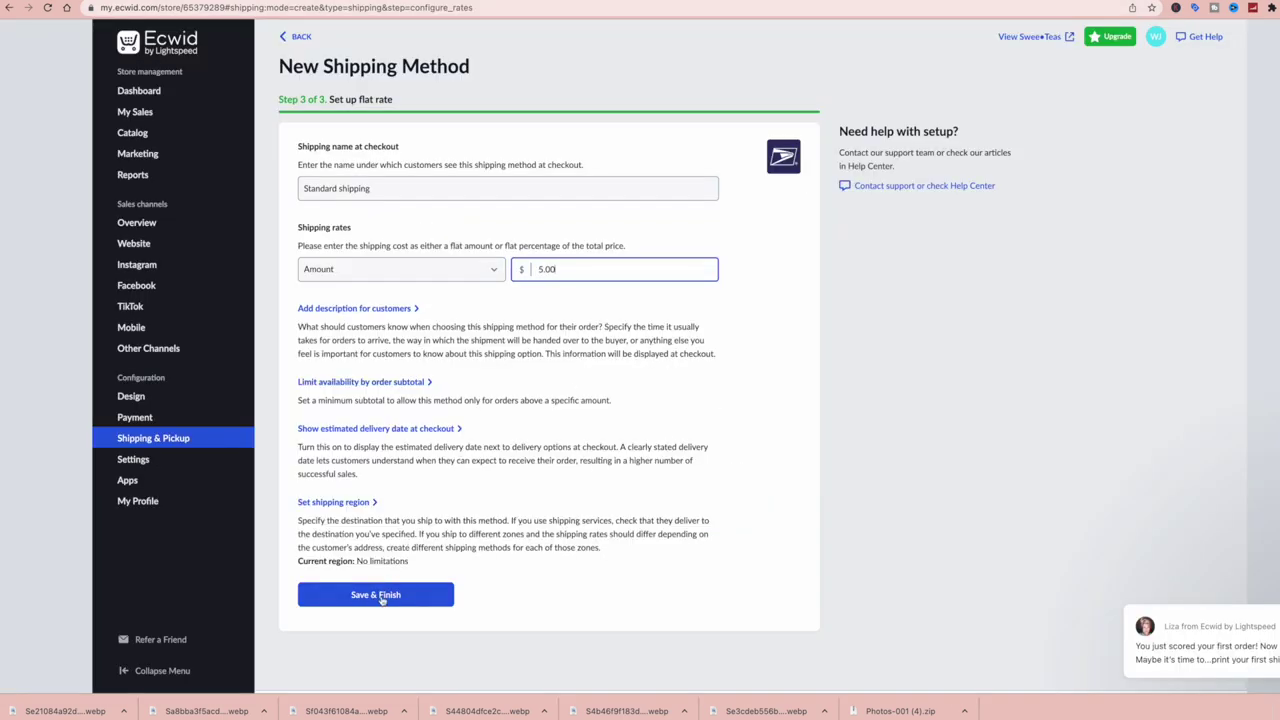
left_click(380, 597)
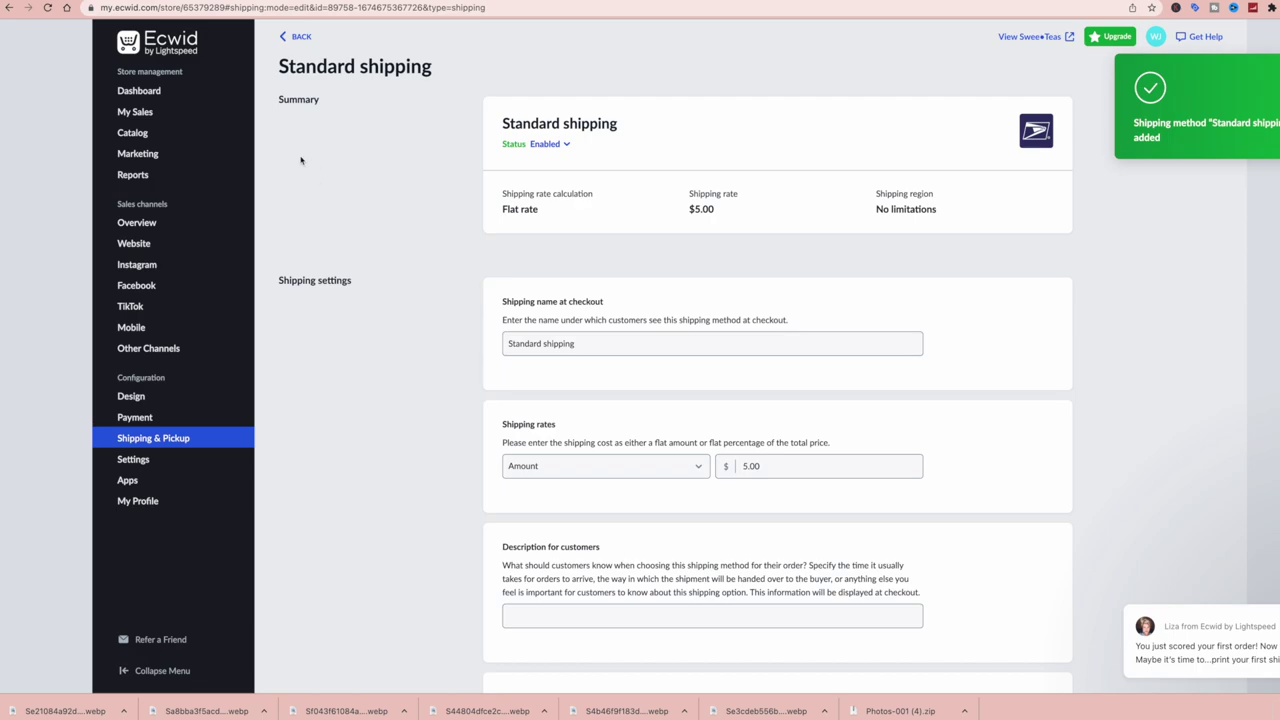
- Look through the store's Payment settings, covering the current methods and the Square and PayPal options
left_click(152, 418)
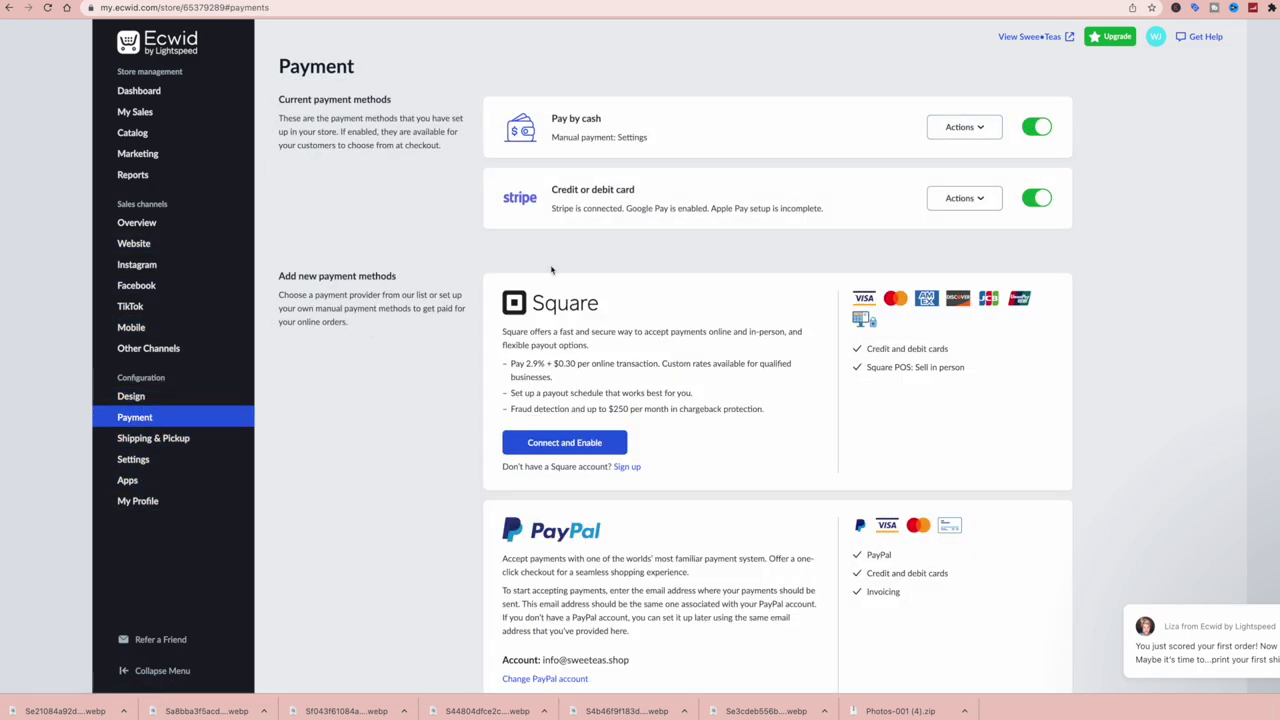
scroll(551, 268, "down", 1)
scroll(545, 255, "up", 1)
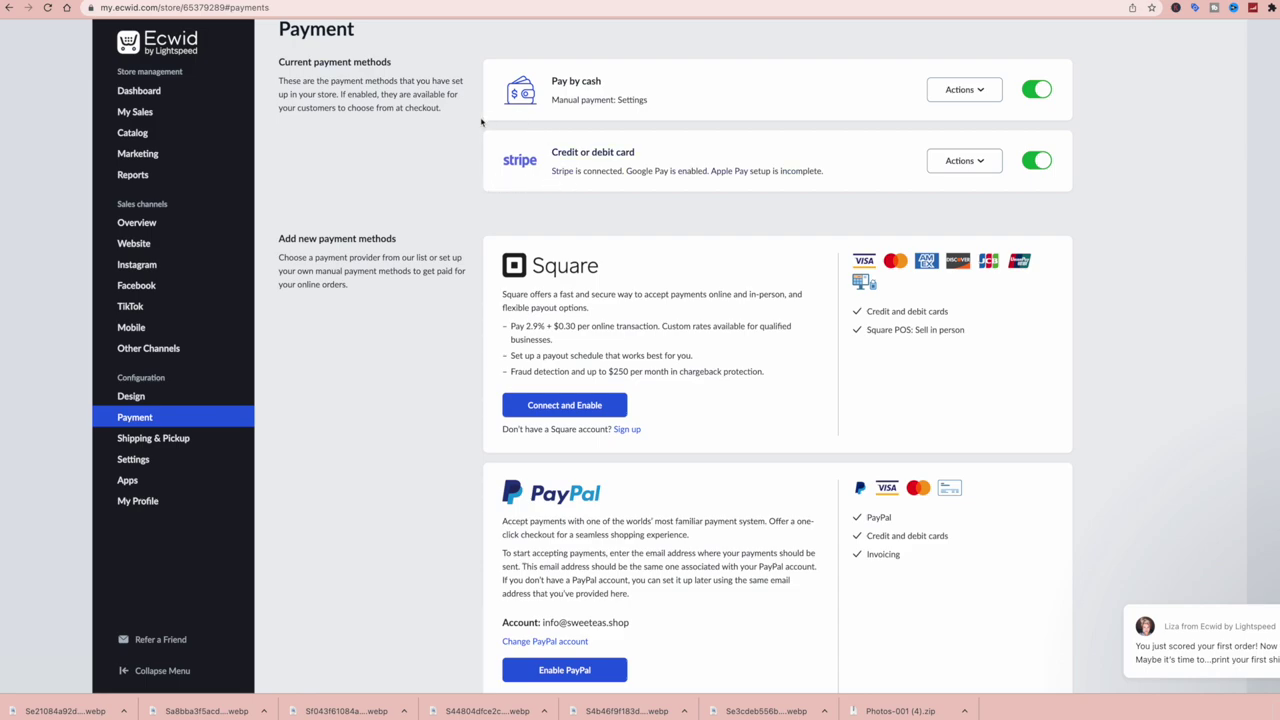
scroll(460, 331, "down", 2)
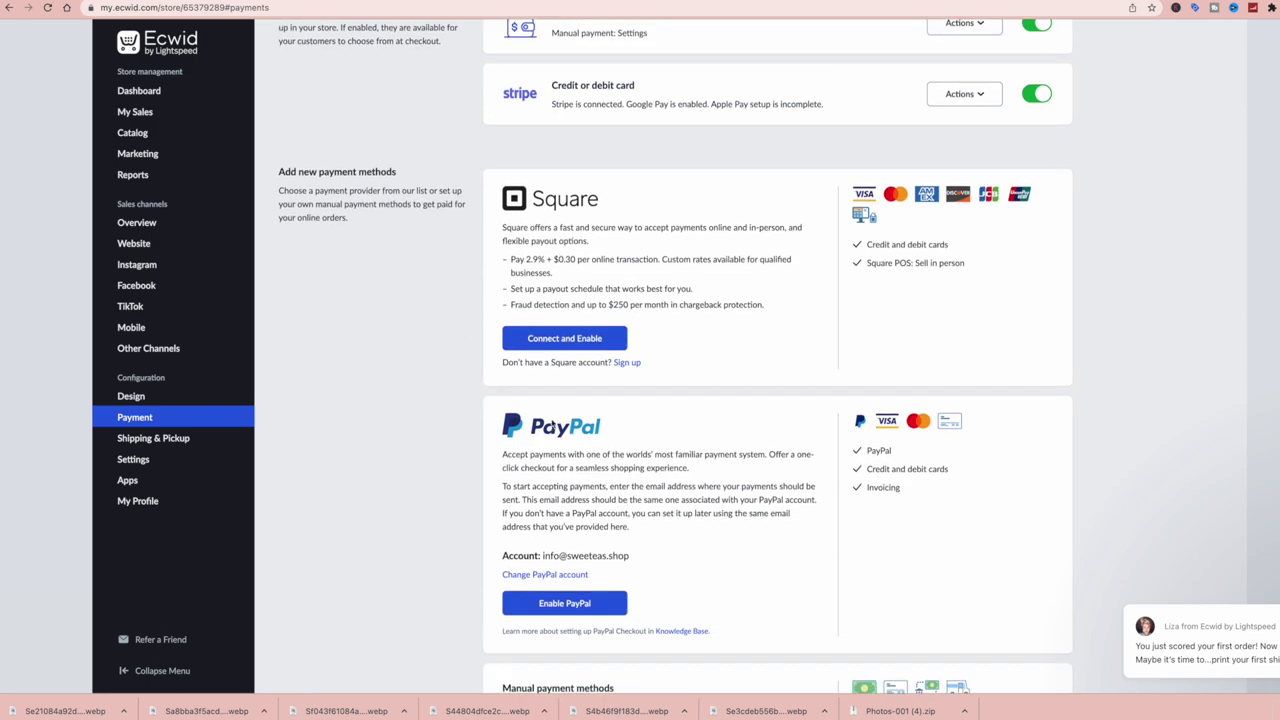
scroll(555, 425, "down", 1)
scroll(520, 423, "up", 4)
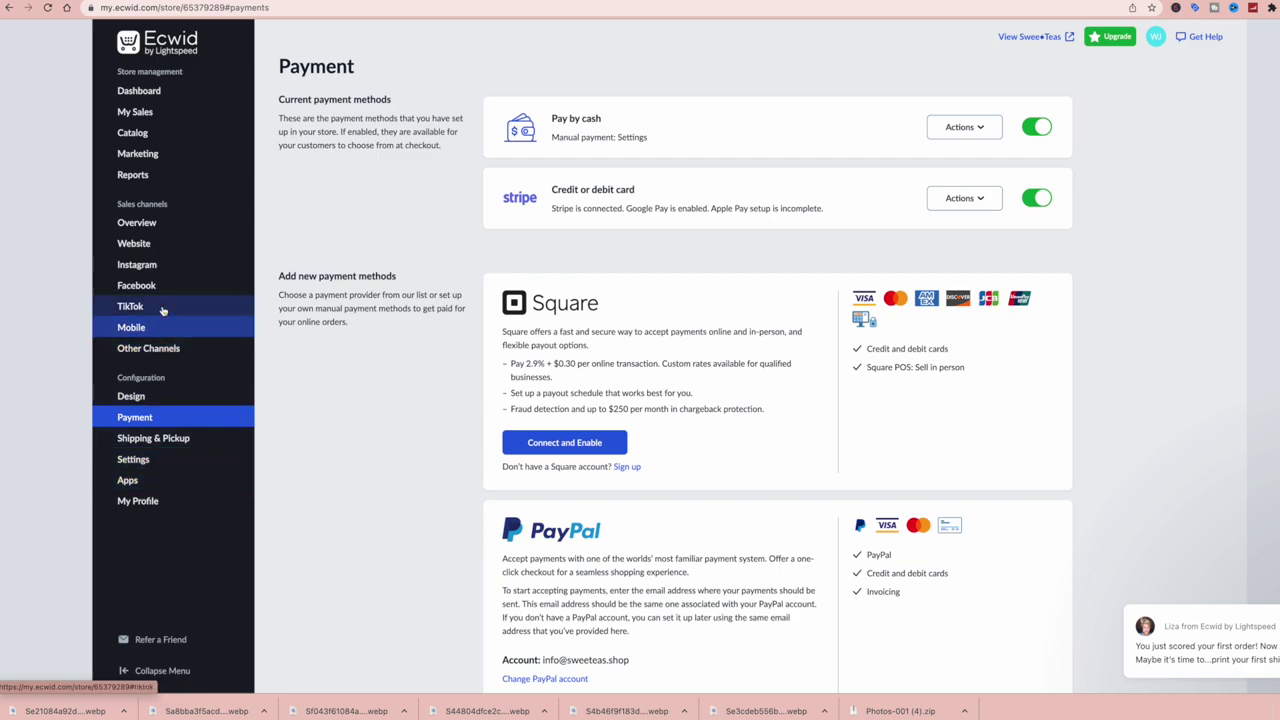
- Open the website design editor's Site Templates and browse the template gallery
mouse_move(152, 245)
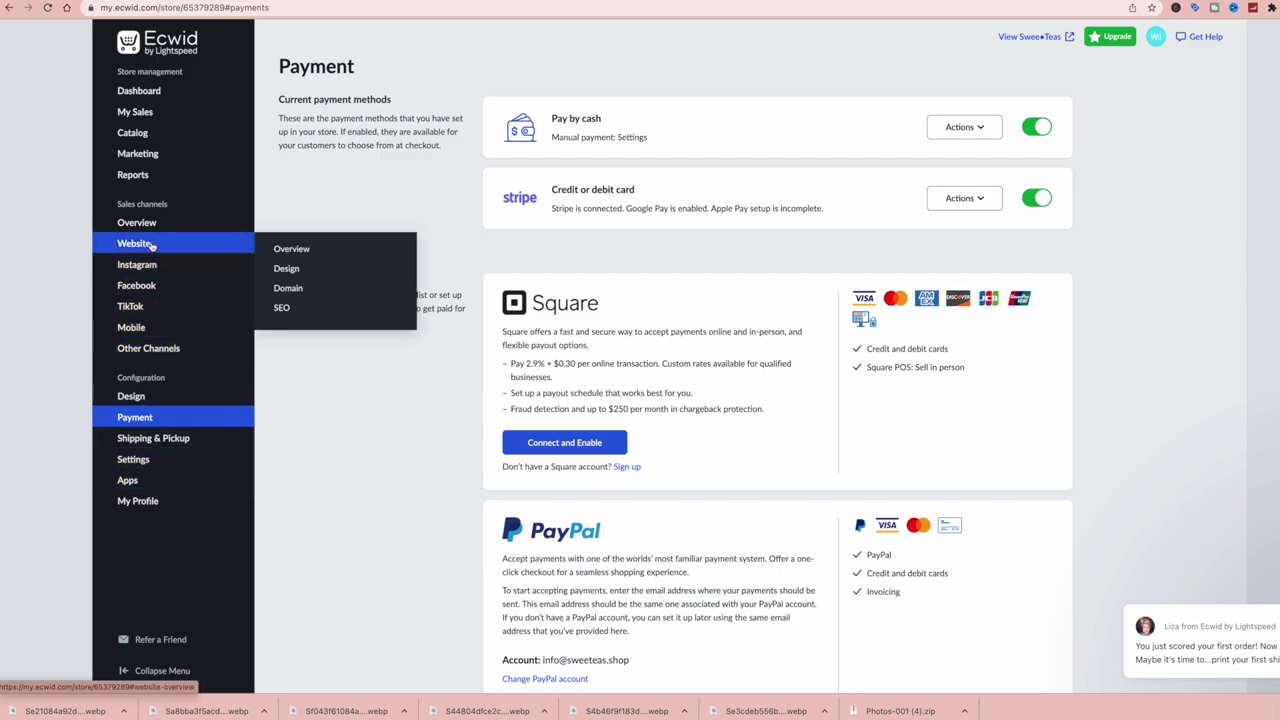
left_click(288, 269)
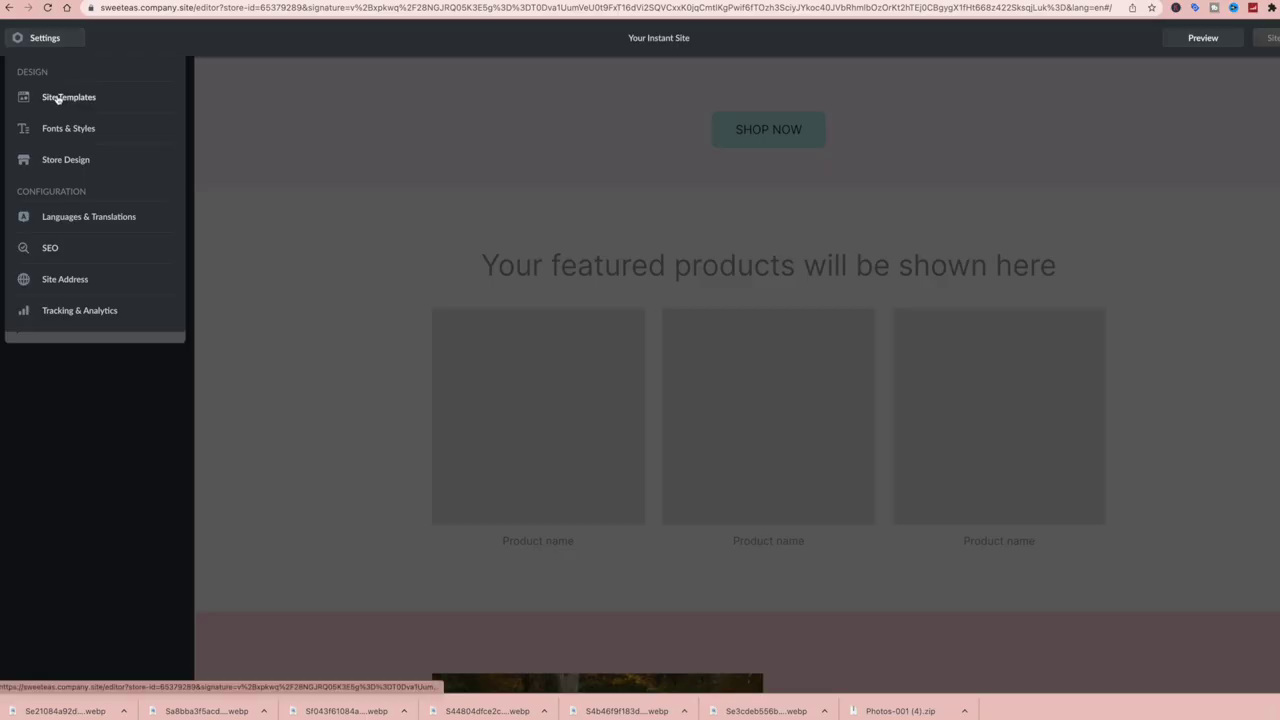
left_click(57, 98)
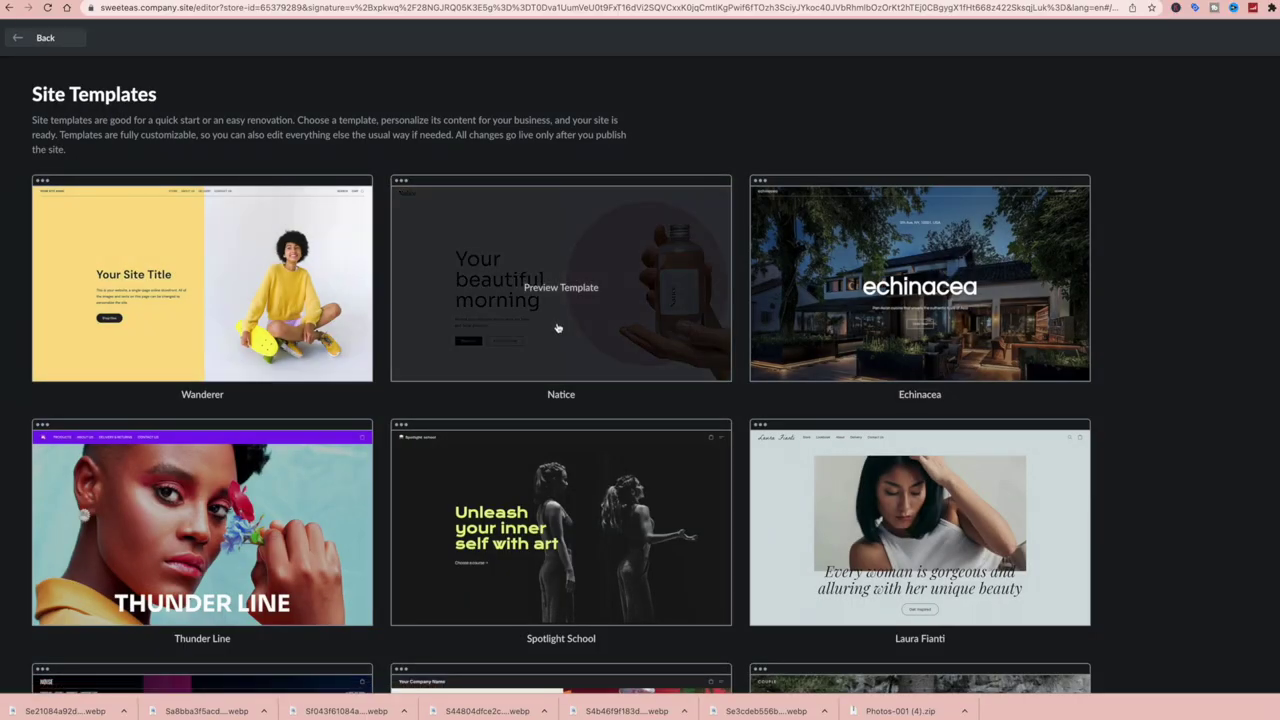
scroll(566, 426, "down", 3)
scroll(566, 426, "down", 6)
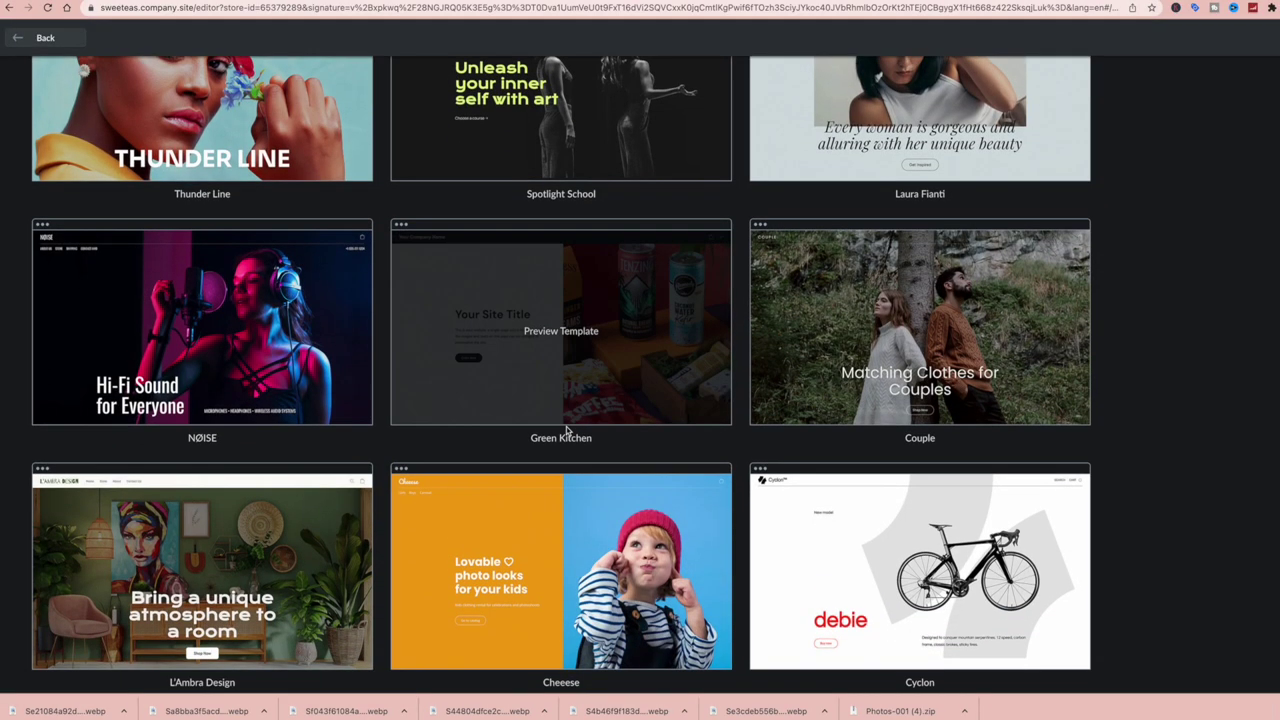
scroll(566, 426, "down", 4)
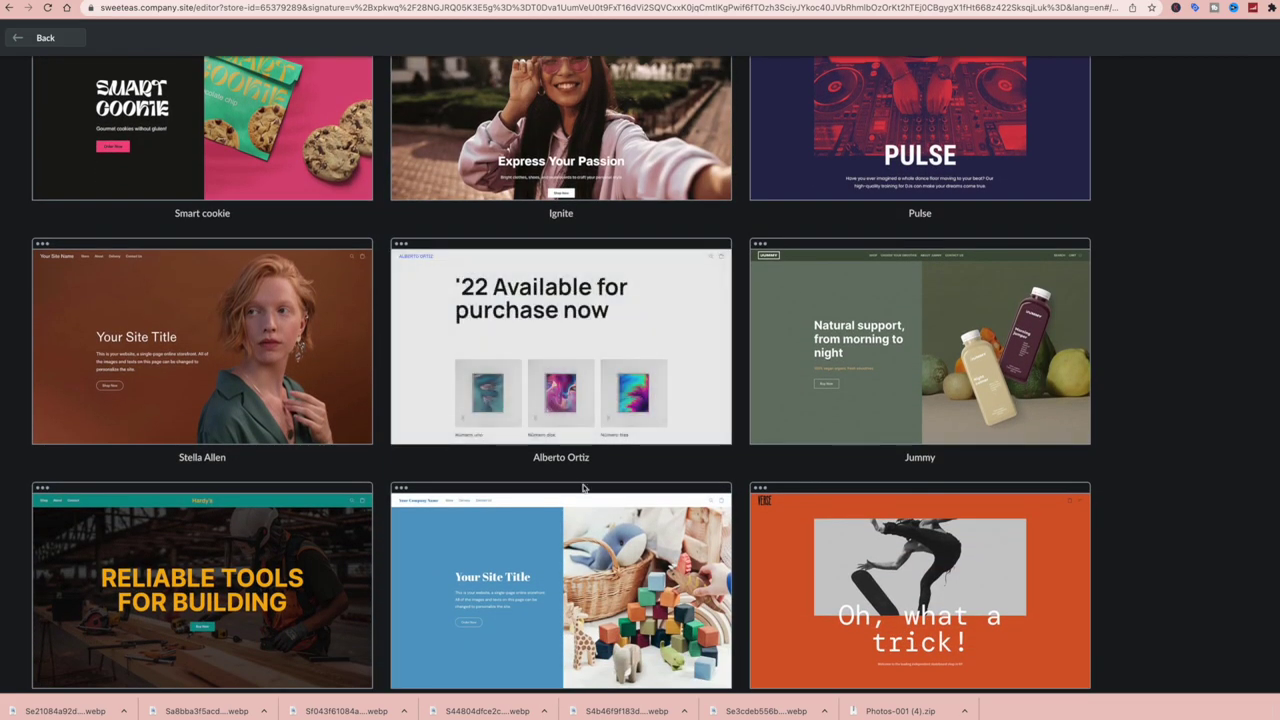
scroll(566, 443, "down", 3)
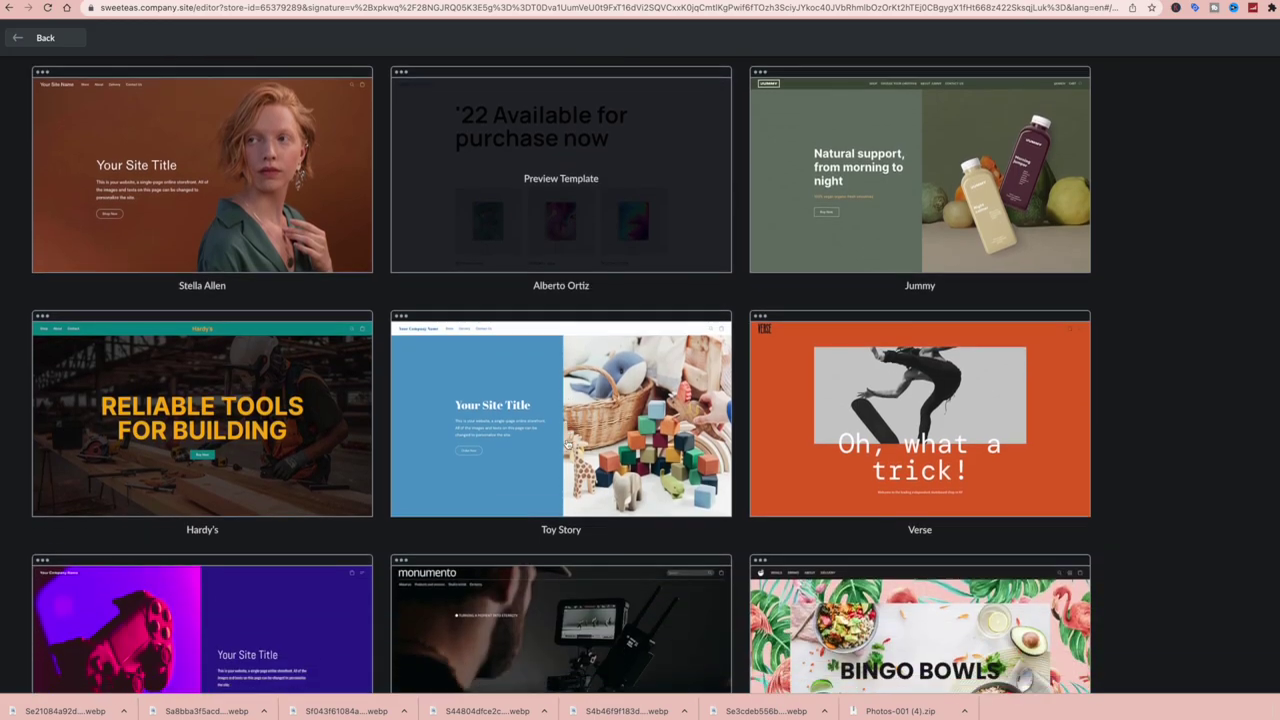
scroll(566, 443, "down", 5)
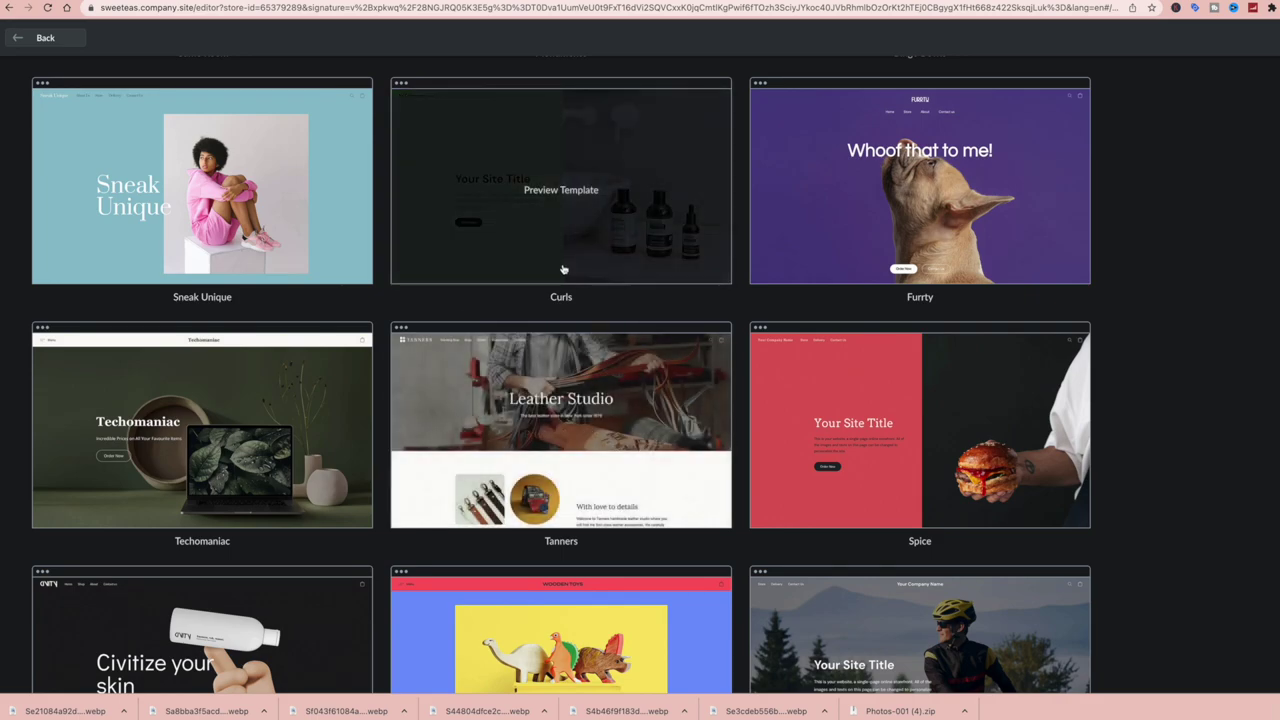
scroll(563, 269, "up", 1)
scroll(563, 269, "up", 3)
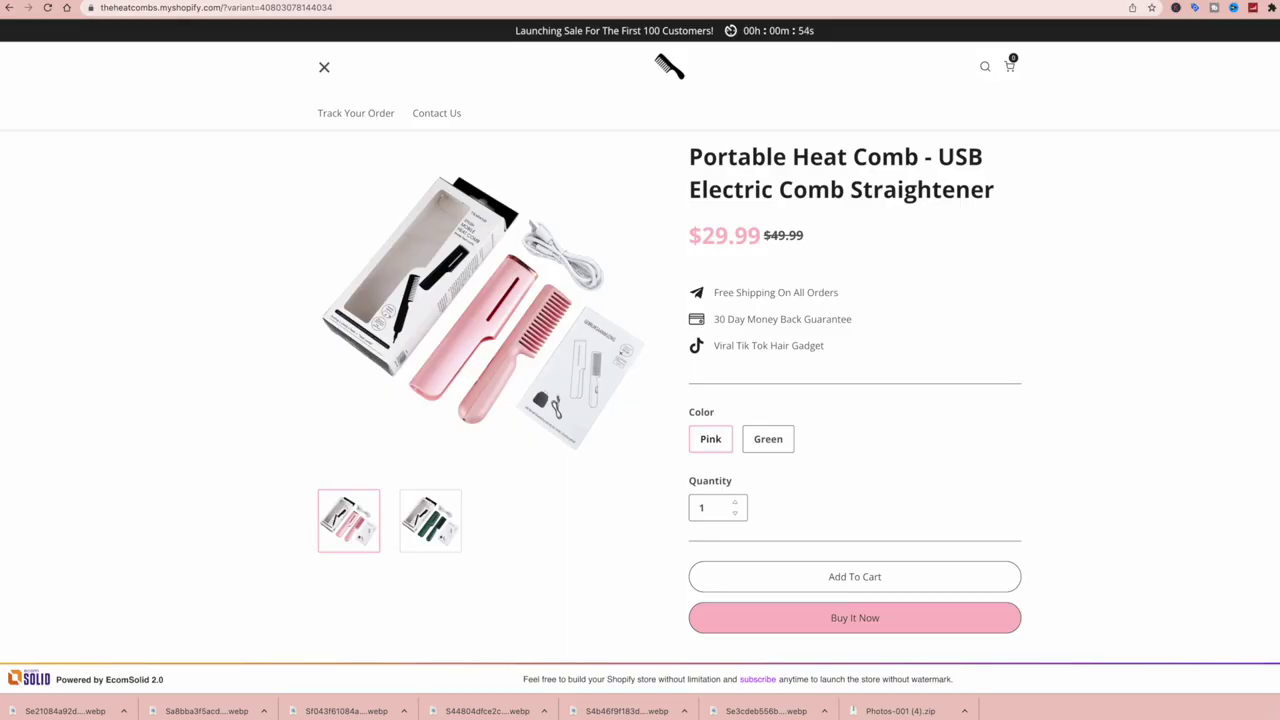
- Examine the Shopify Portable Heat Comb product page, from its offer details down to the features, testimonials and FAQ
scroll(450, 220, "up", 2)
scroll(182, 397, "down", 6)
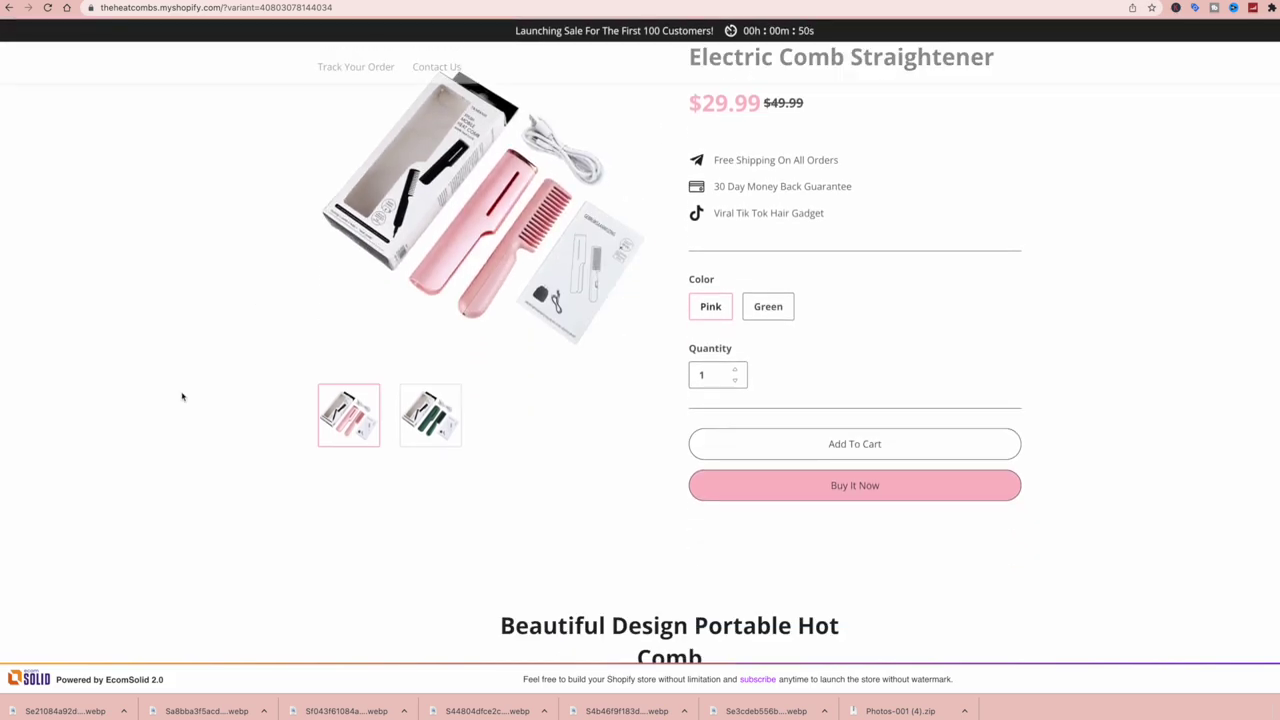
scroll(182, 397, "up", 6)
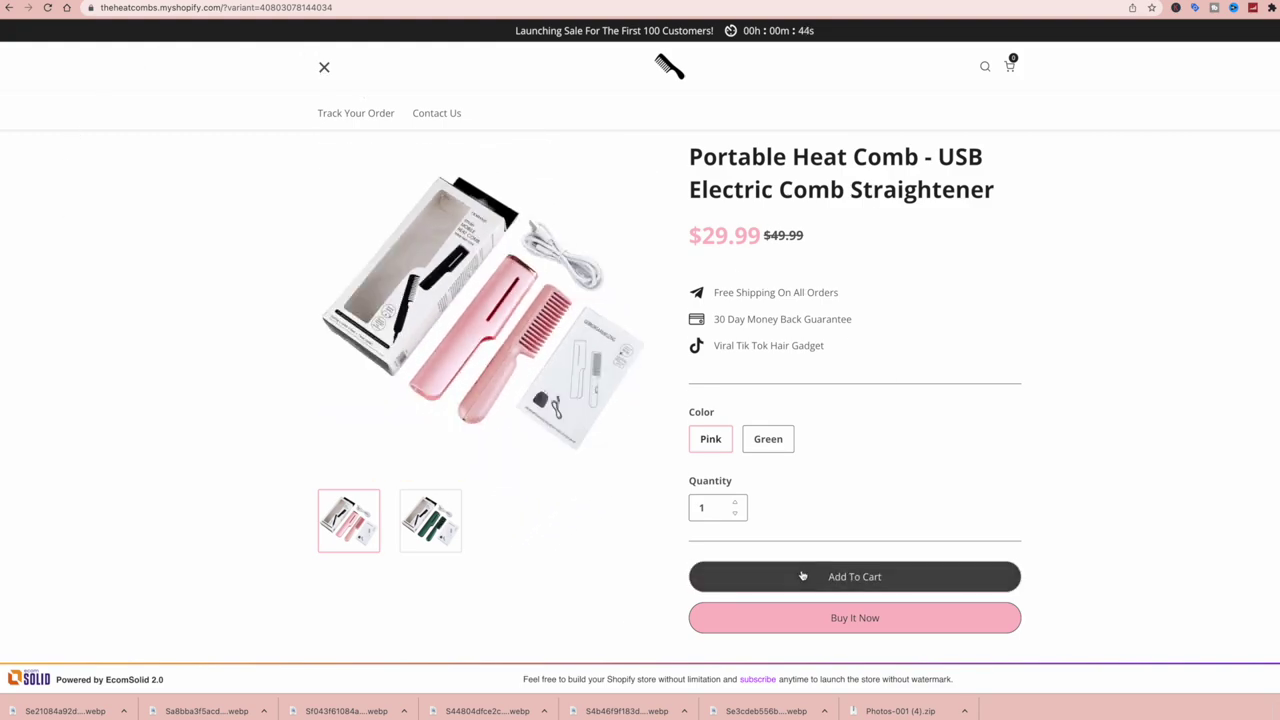
scroll(240, 317, "down", 2)
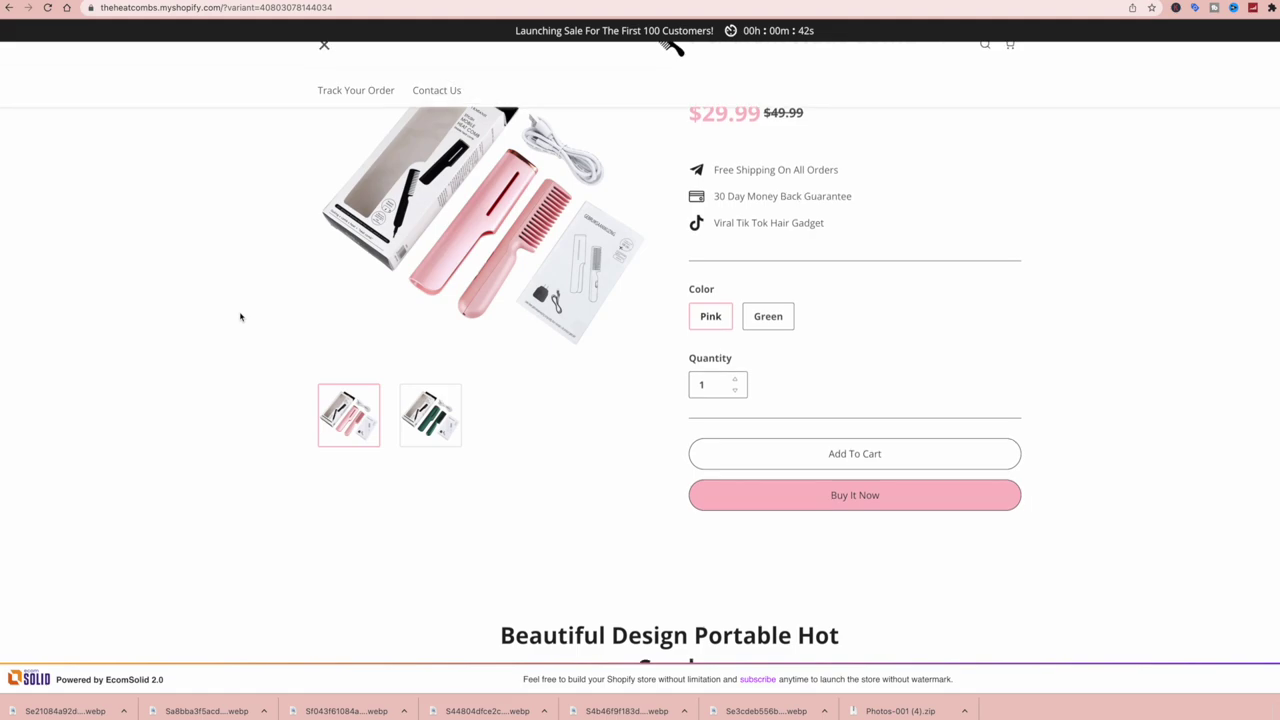
scroll(240, 317, "up", 3)
scroll(240, 317, "down", 1)
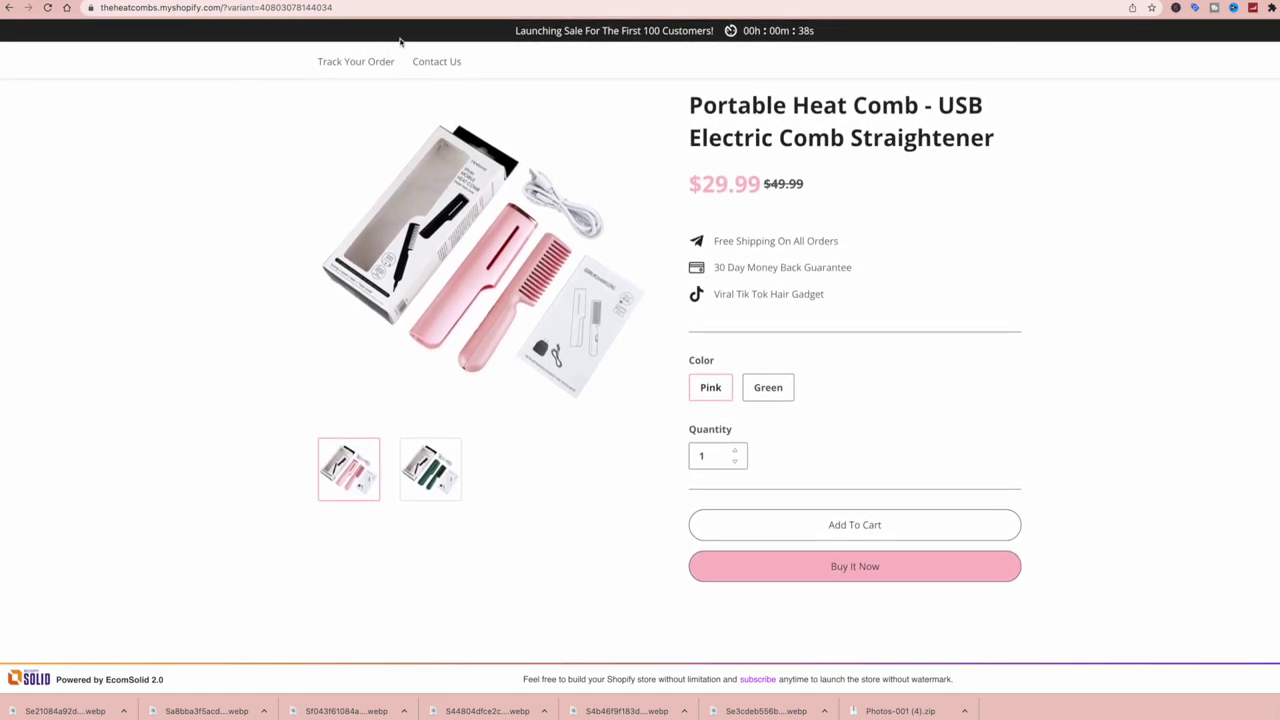
scroll(230, 313, "down", 3)
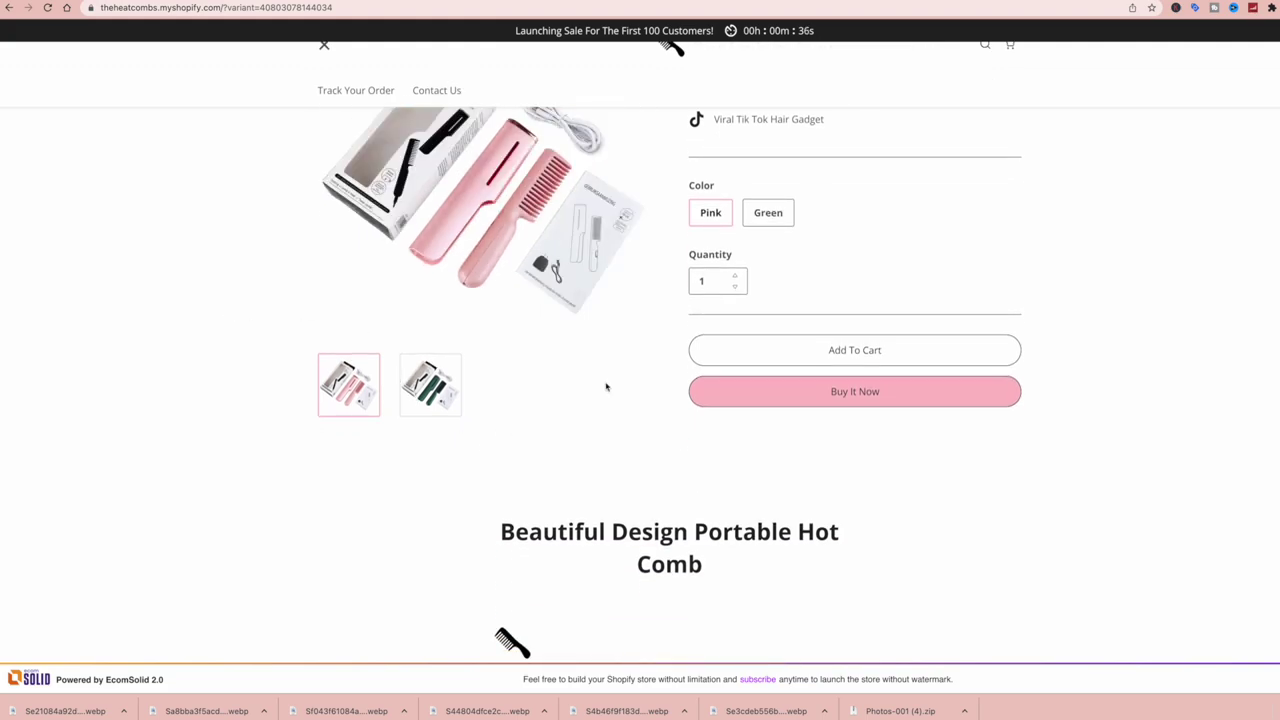
scroll(572, 464, "down", 8)
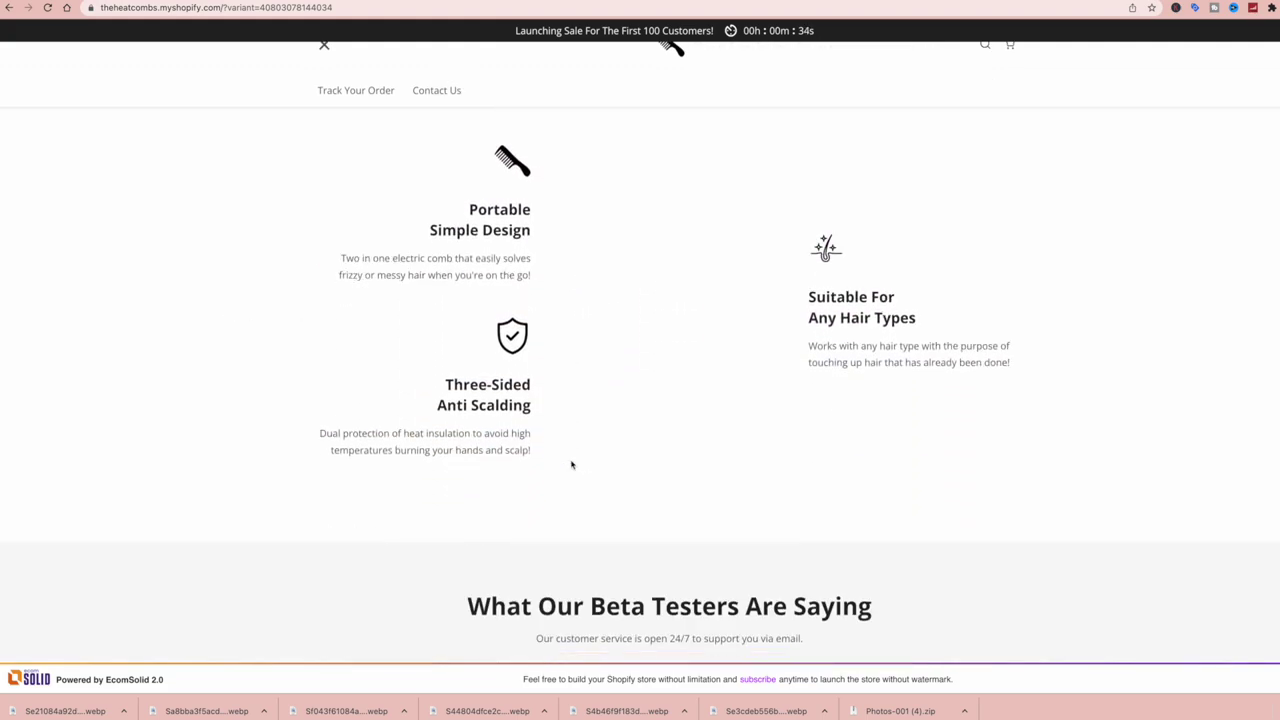
scroll(791, 547, "down", 5)
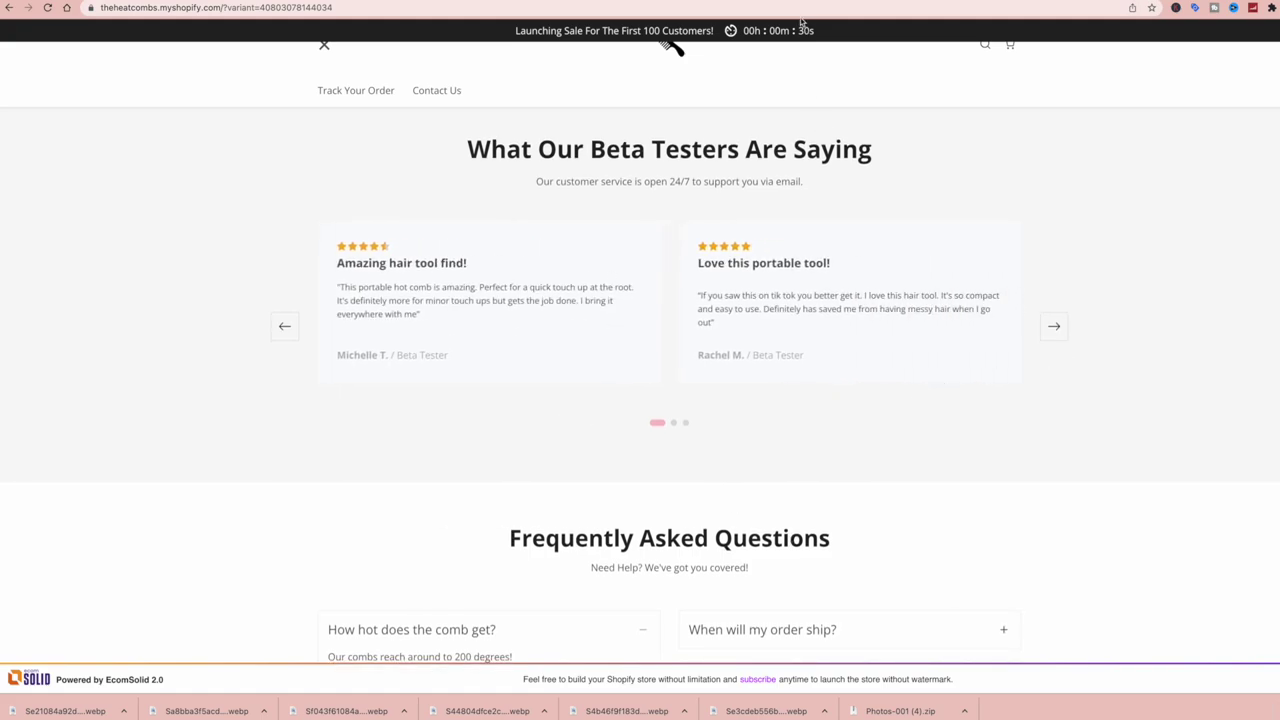
- Switch to the AliExpress air fryer liners listing and look through its description images and shipping map
key("ctrl+Tab")
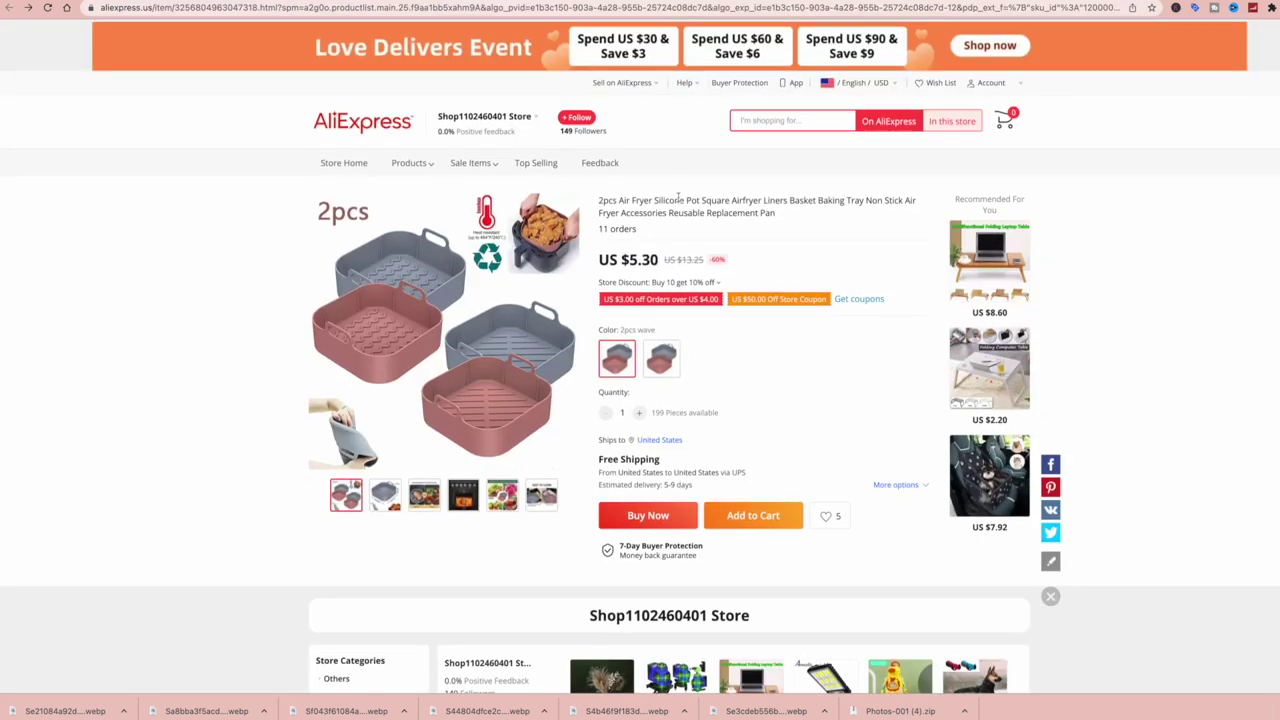
scroll(680, 290, "down", 20)
scroll(647, 299, "up", 15)
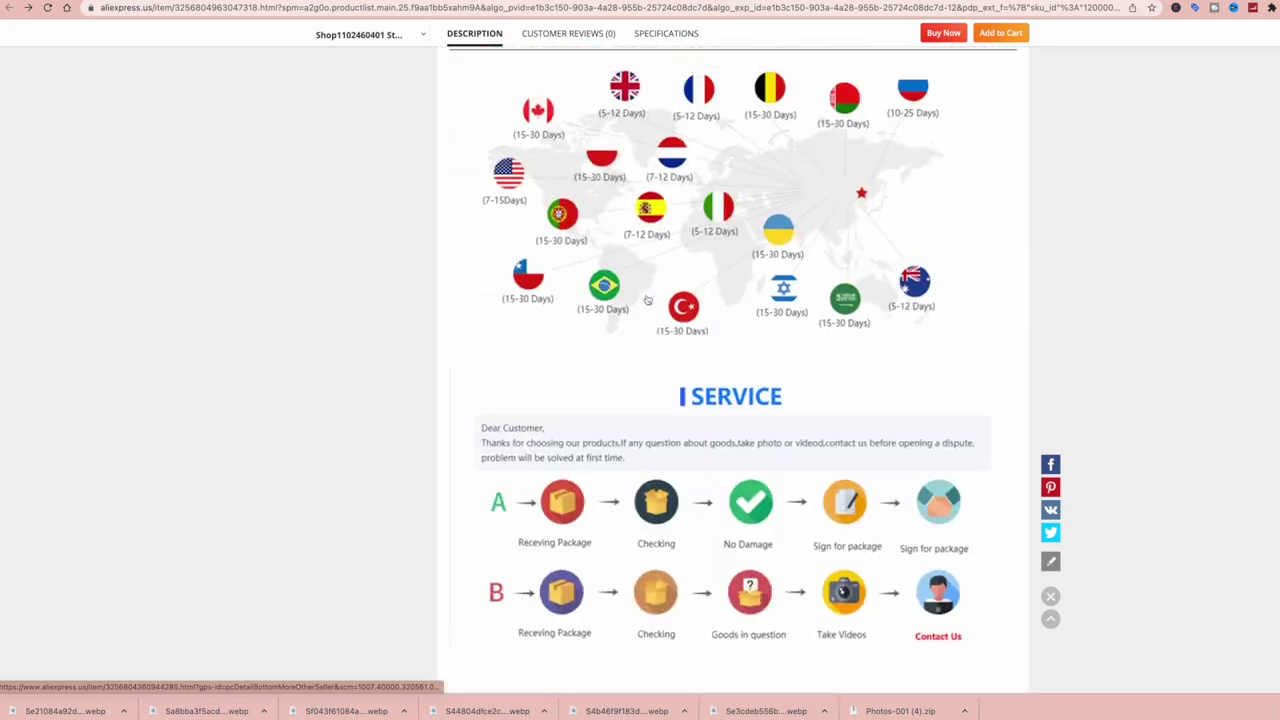
scroll(647, 299, "up", 15)
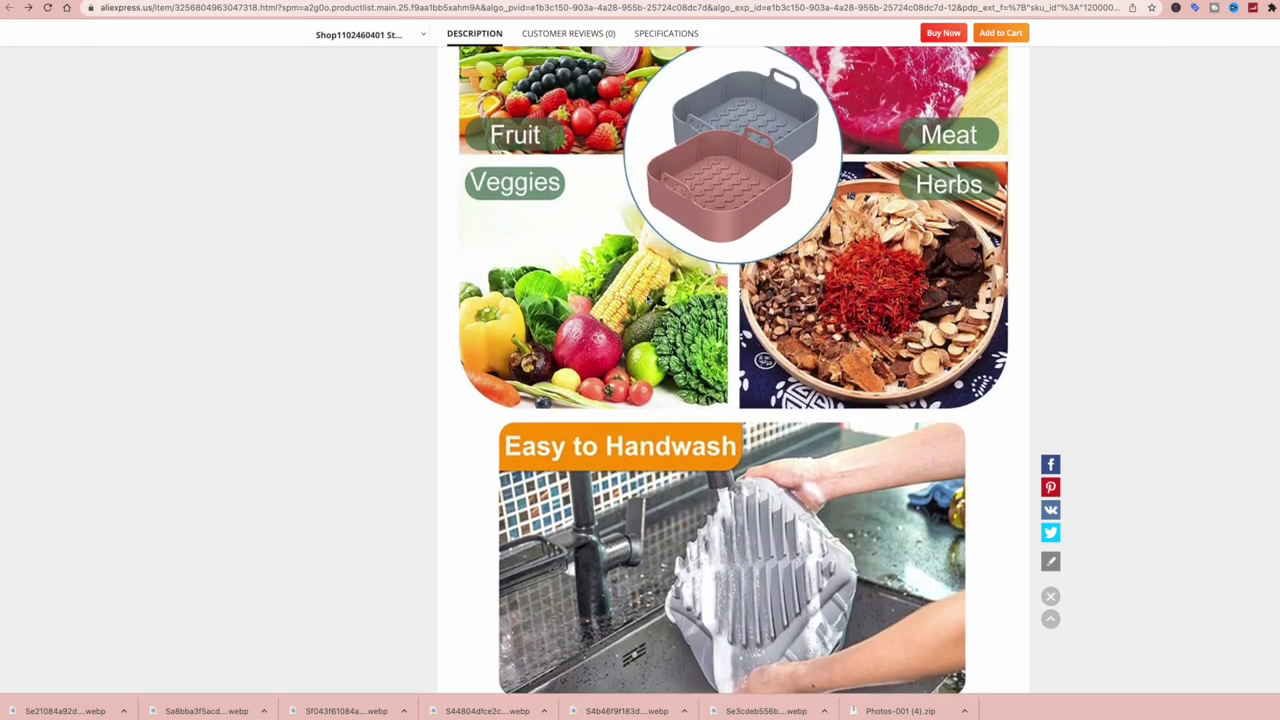
scroll(646, 298, "up", 15)
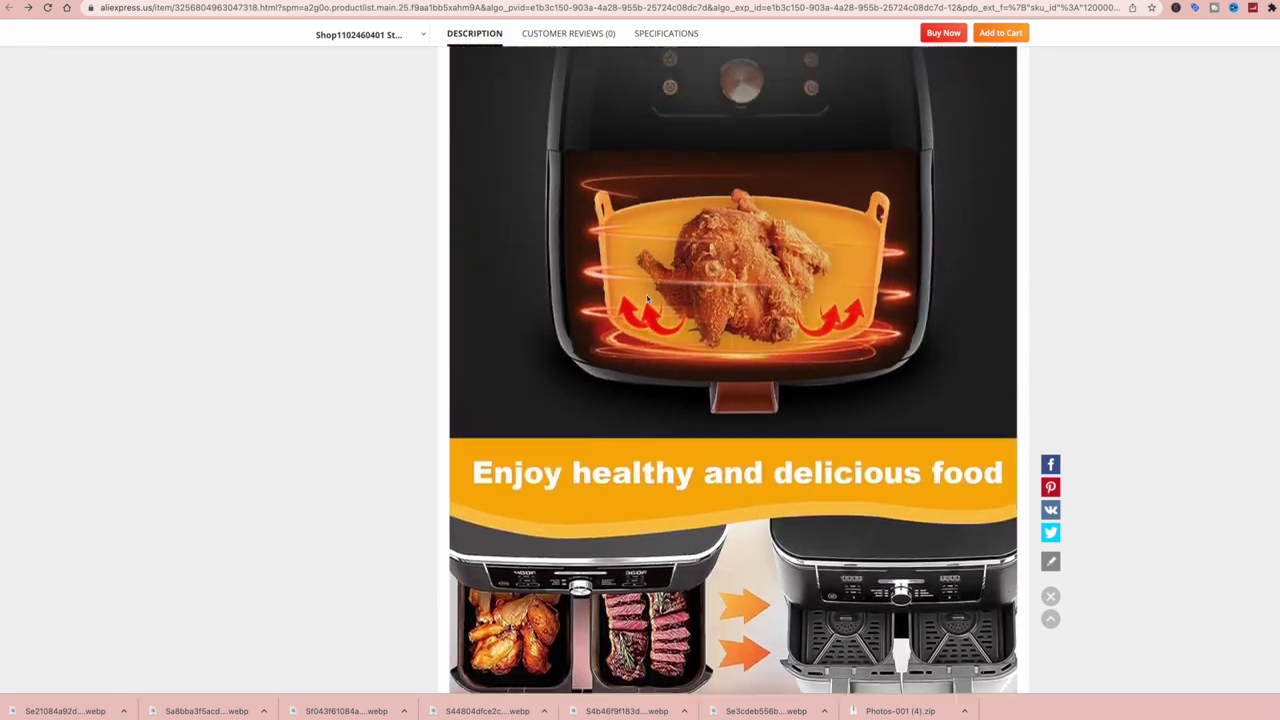
- Finish looking over the AliExpress listing, return to the site template gallery and open the Cyclon template's preview
scroll(648, 298, "up", 8)
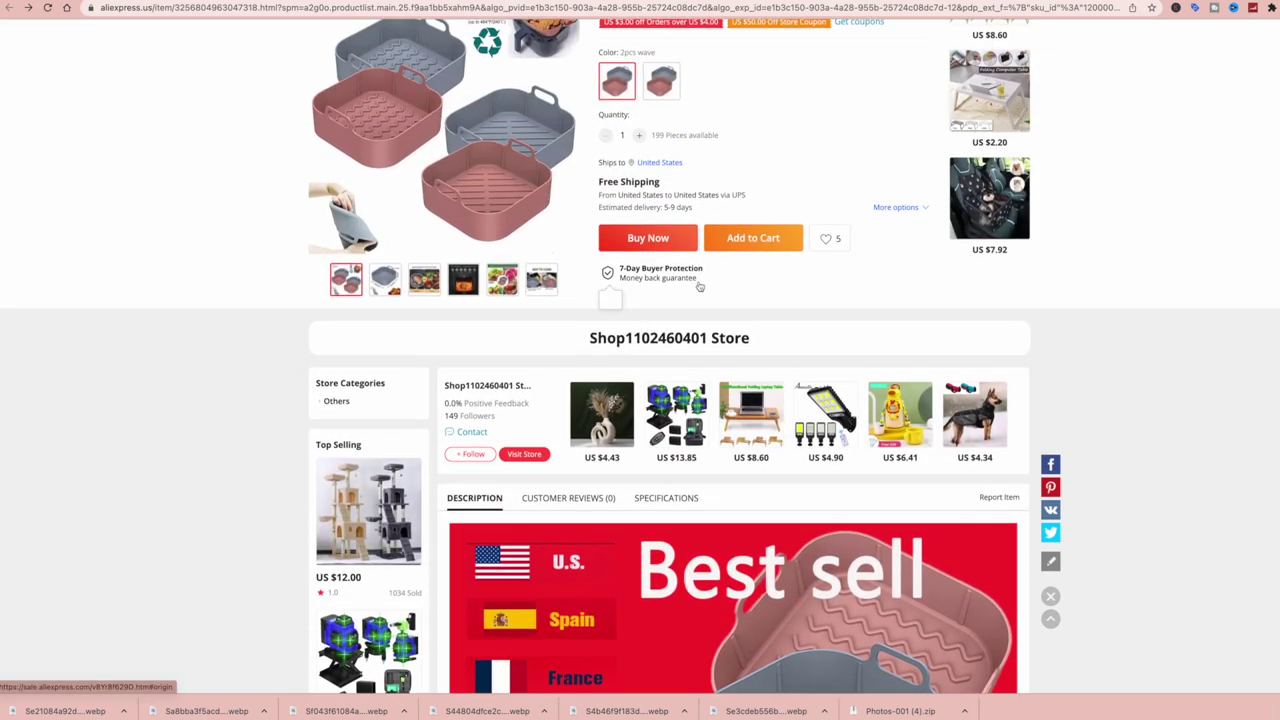
scroll(646, 257, "up", 5)
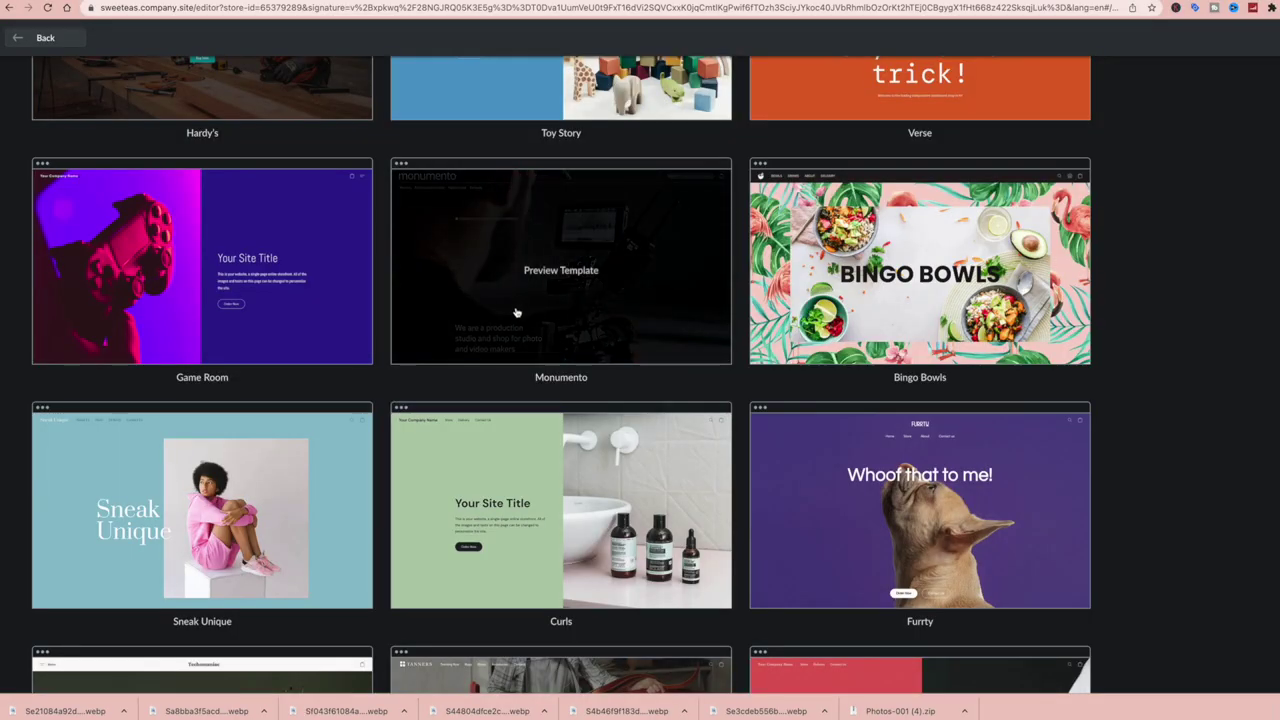
scroll(520, 310, "down", 1)
scroll(505, 397, "up", 2)
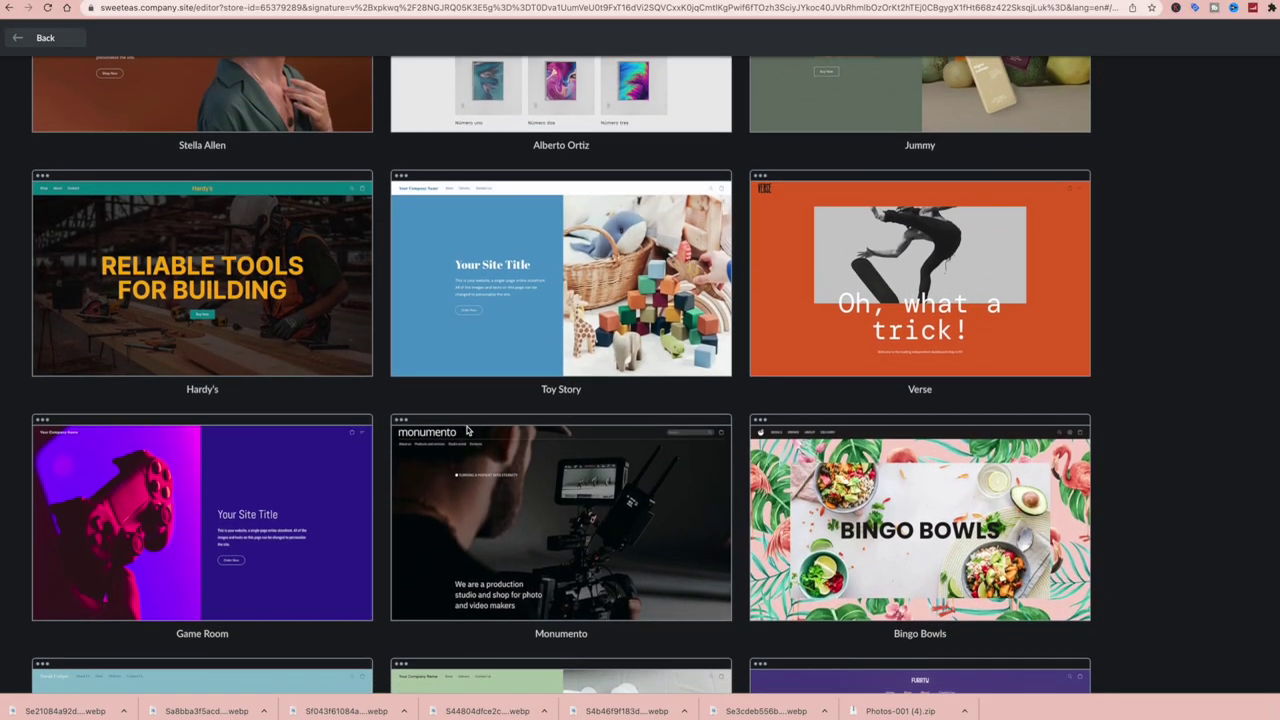
scroll(466, 430, "up", 10)
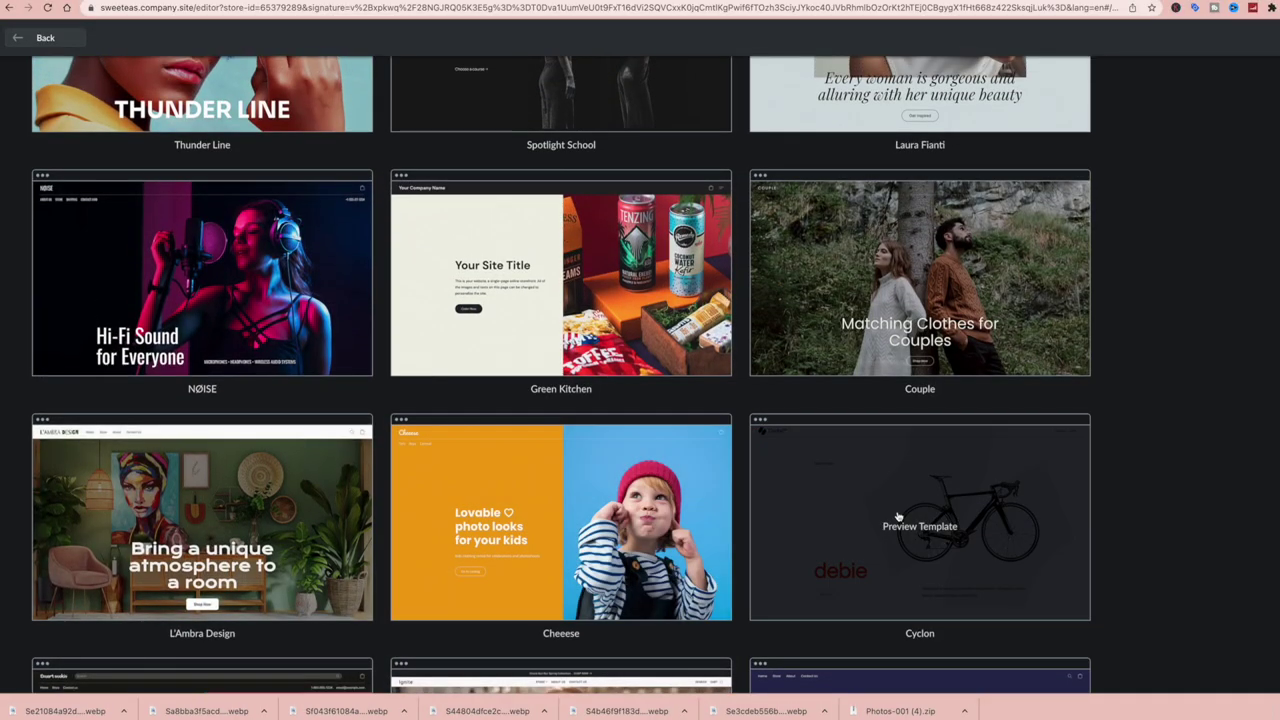
left_click(871, 499)
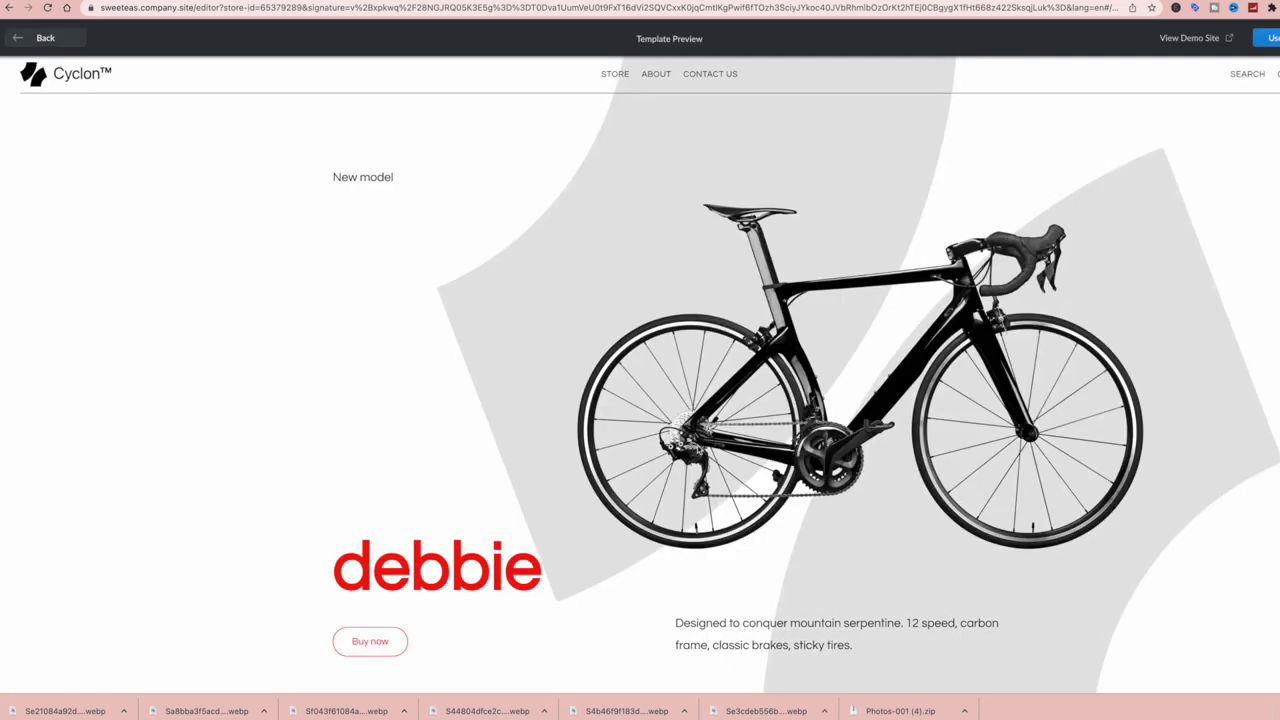
- Review the Cyclon template from its product grid to its footer and apply it to the site
scroll(698, 450, "down", 15)
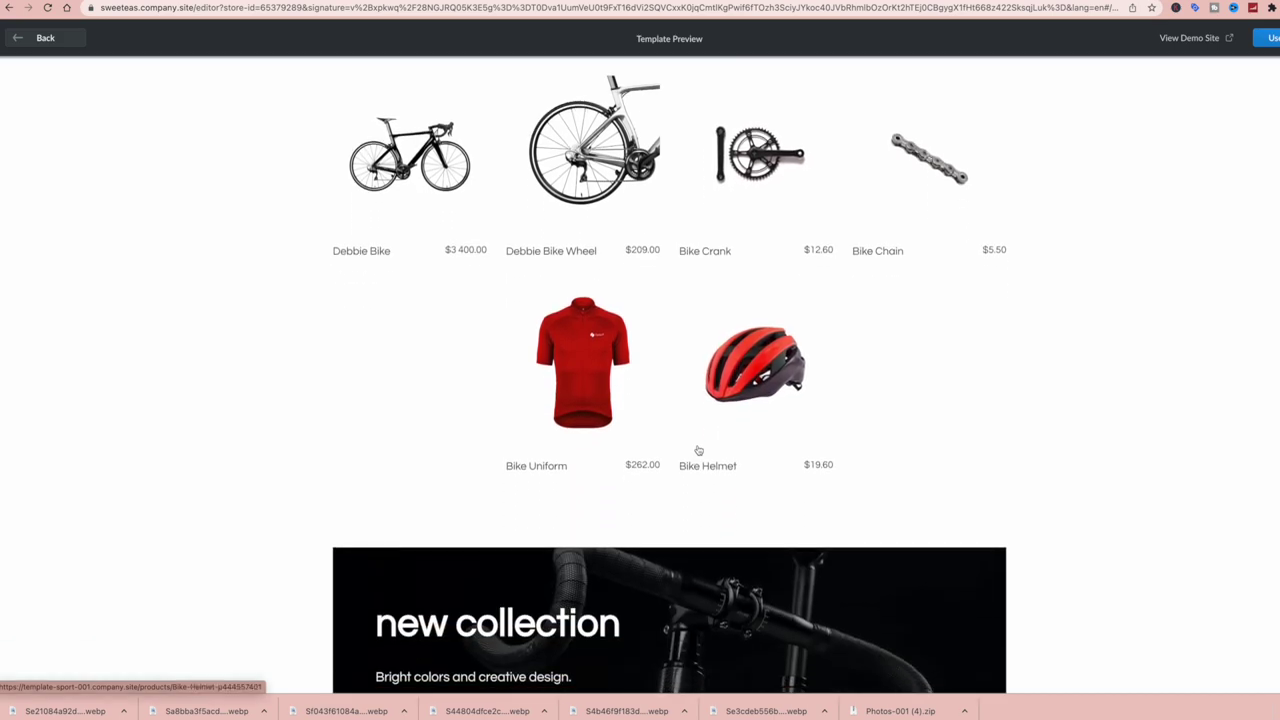
scroll(698, 450, "down", 10)
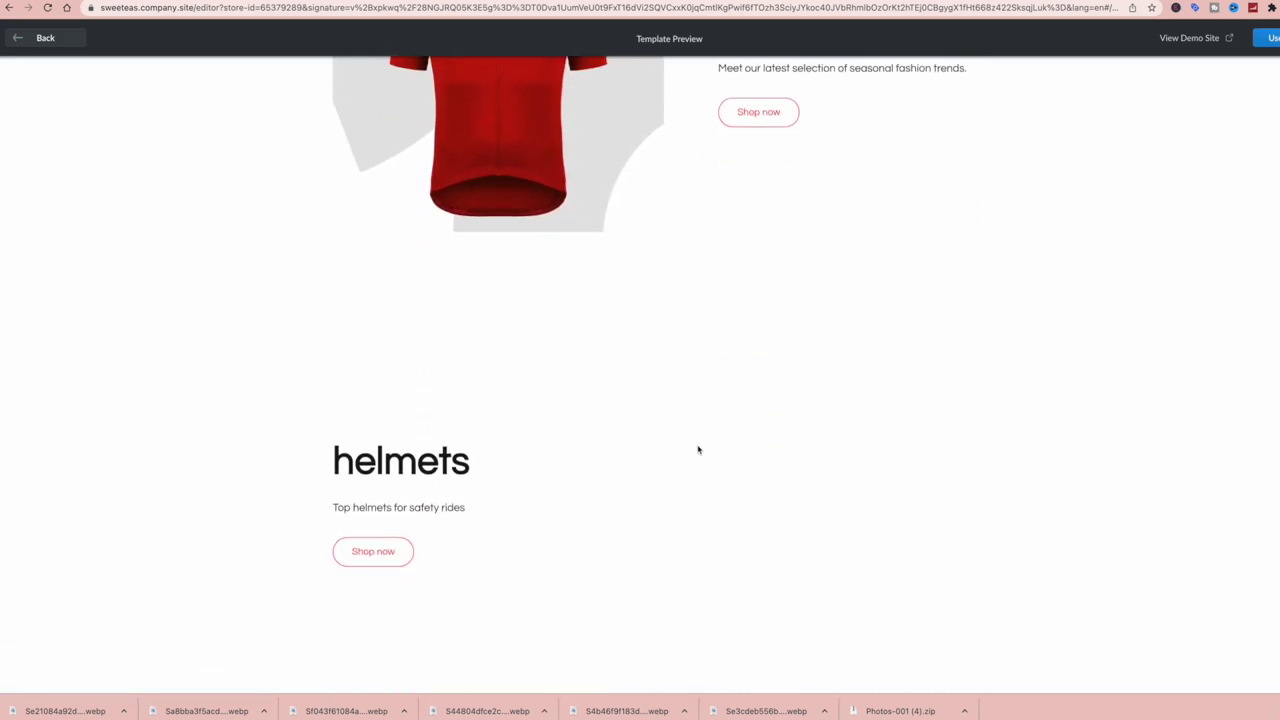
scroll(698, 450, "down", 15)
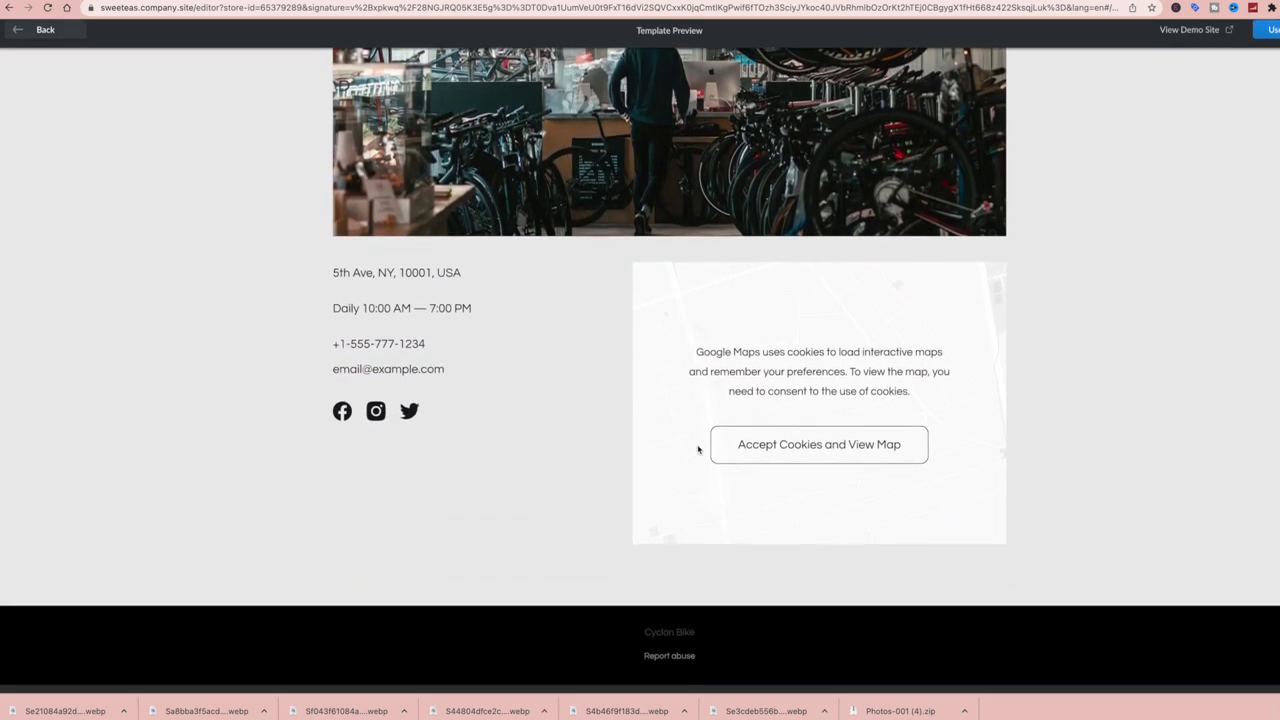
scroll(698, 450, "up", 6)
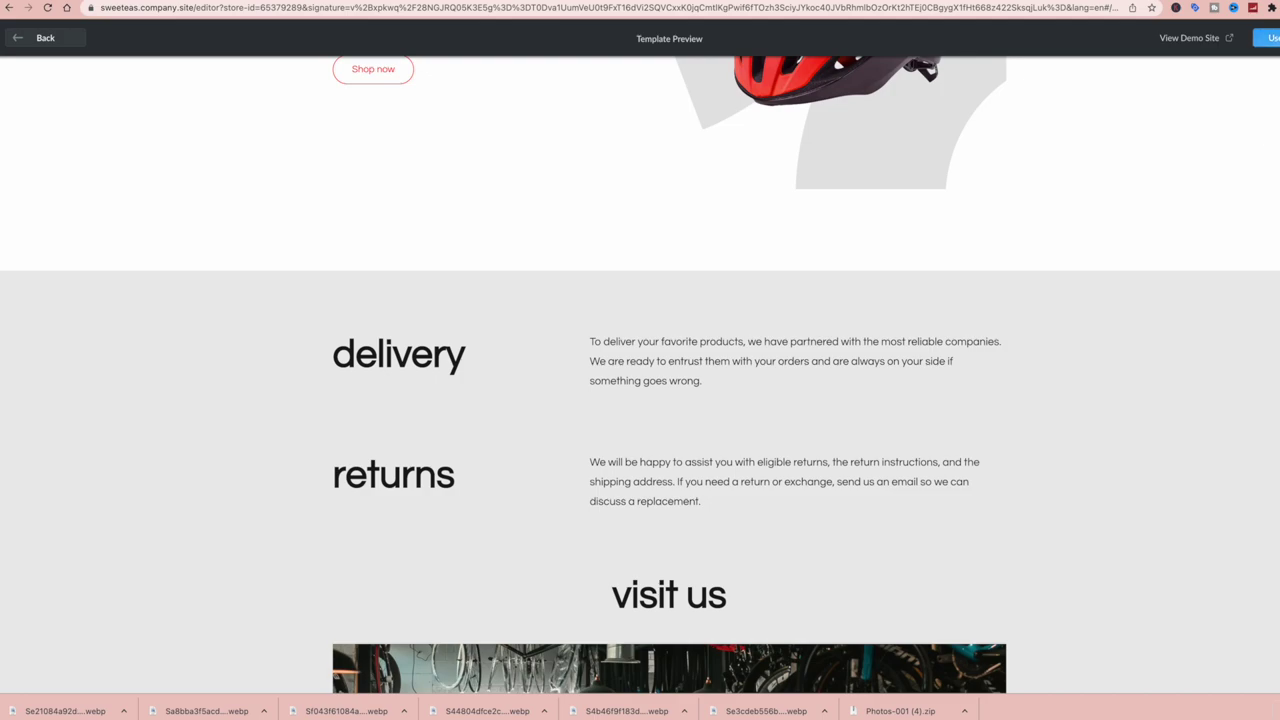
left_click(1268, 37)
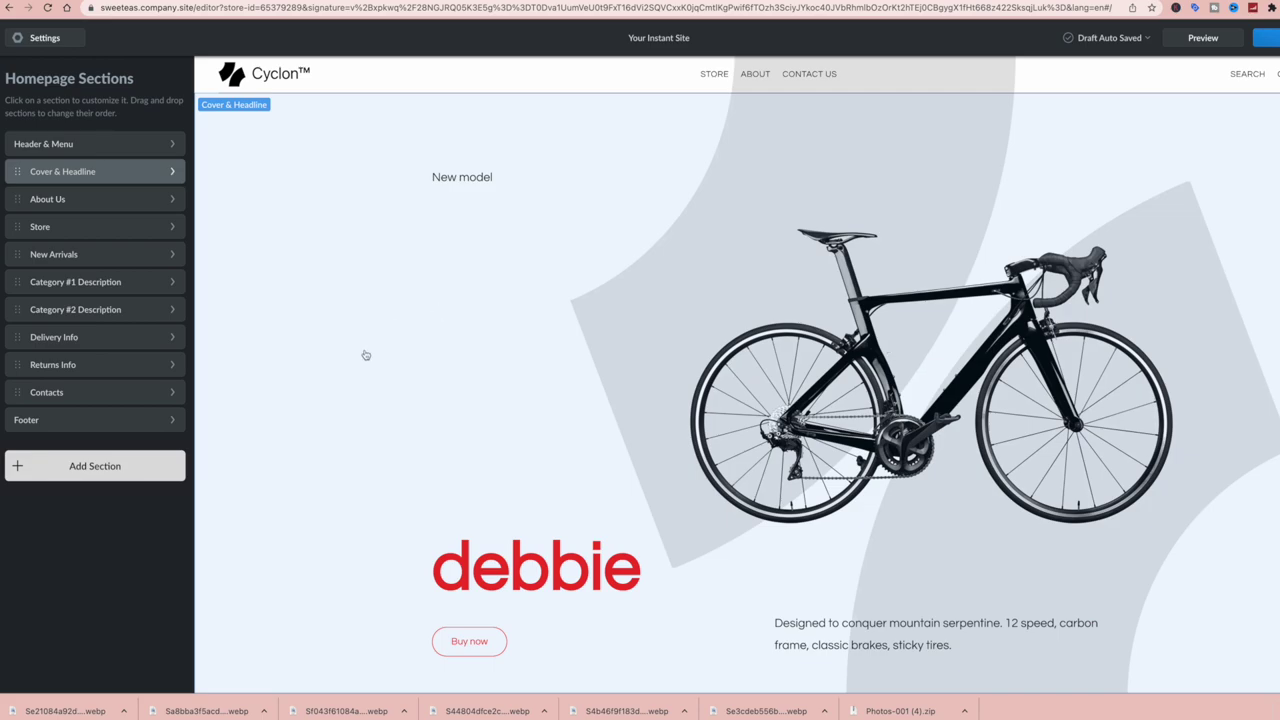
- Try to replace the bike image in the Cover & Headline section with the air fryer liner screenshot from the Desktop
left_click(843, 372)
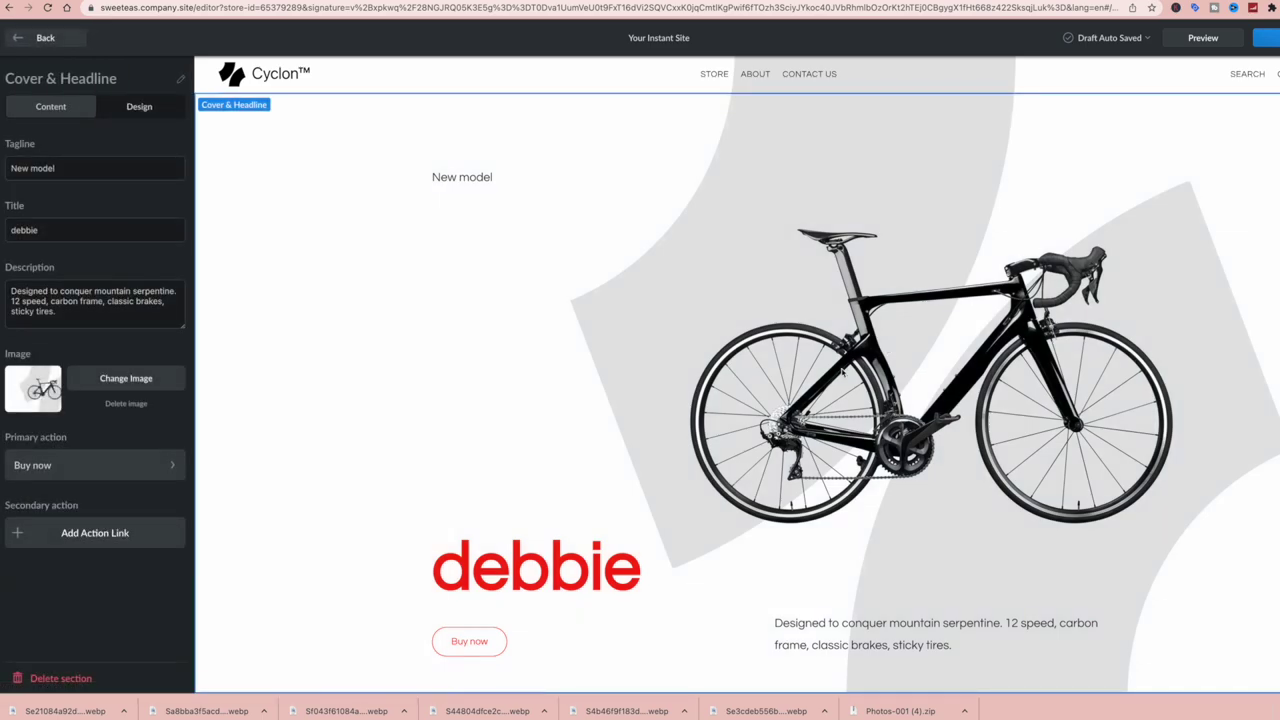
left_click(126, 376)
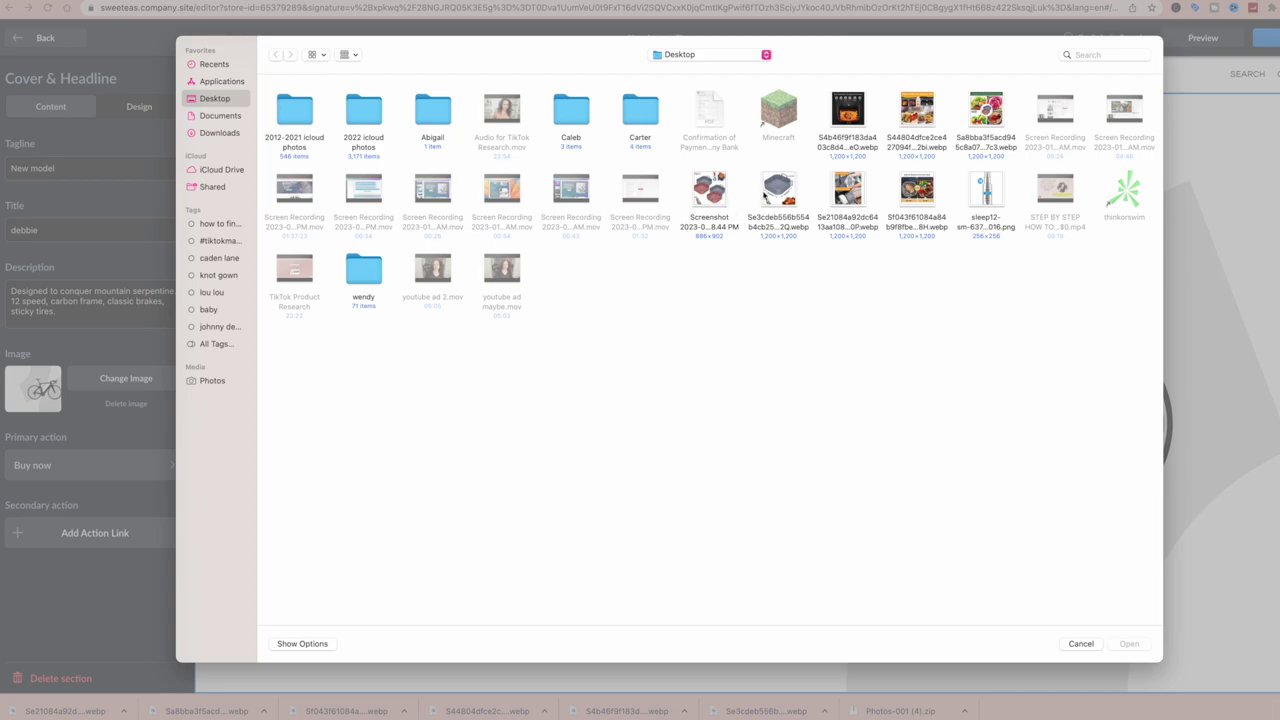
left_click(778, 192)
left_click(711, 196)
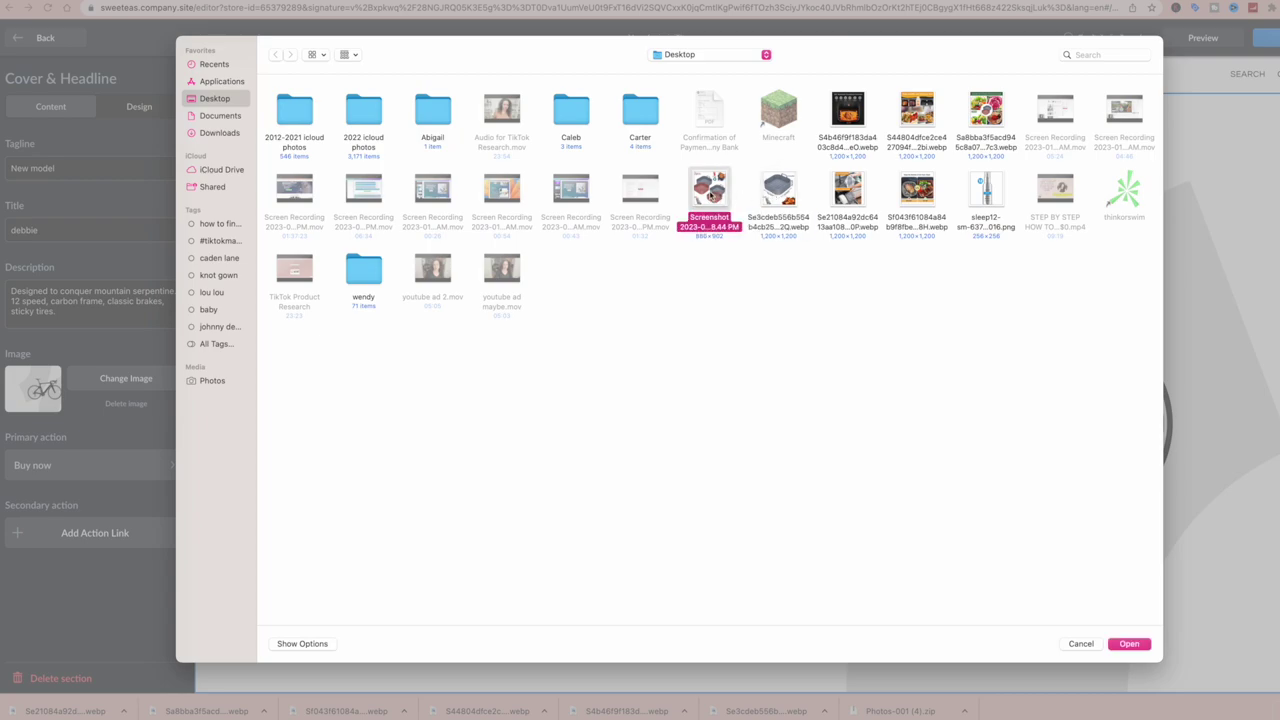
left_click(1129, 644)
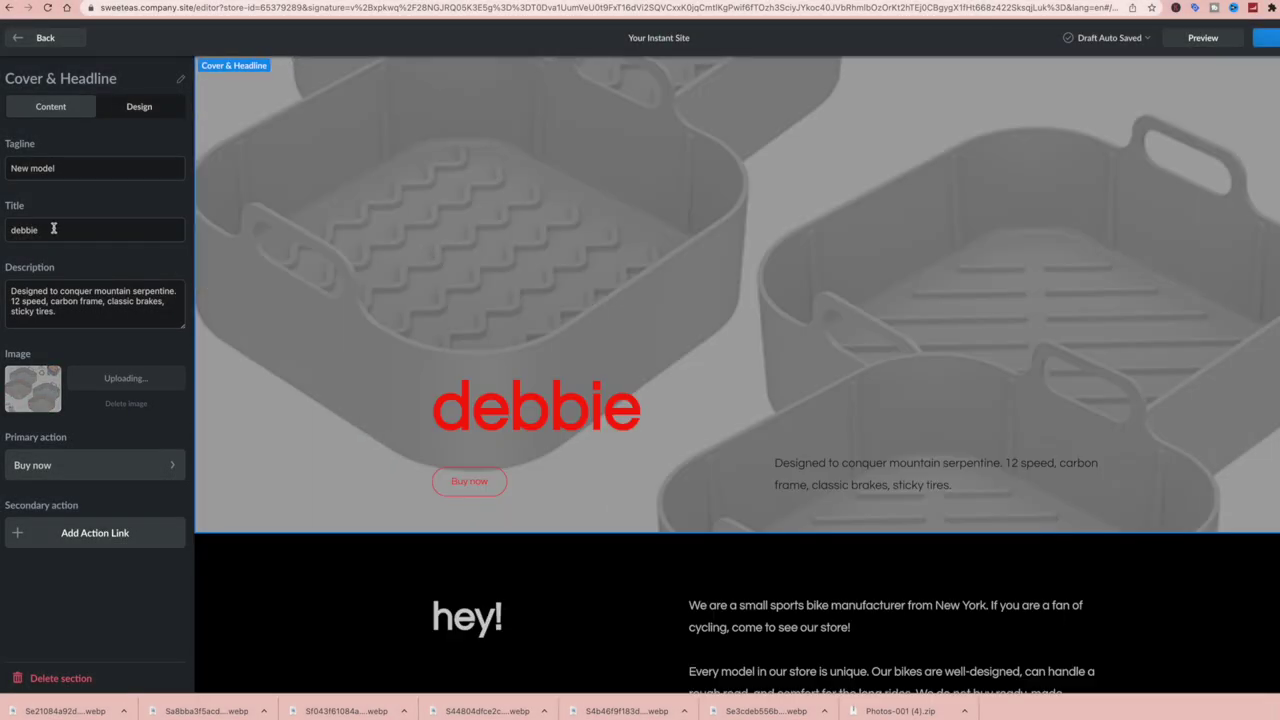
- Set the cover title to "Get Your Gadget" and clear the tagline
double_click(57, 229)
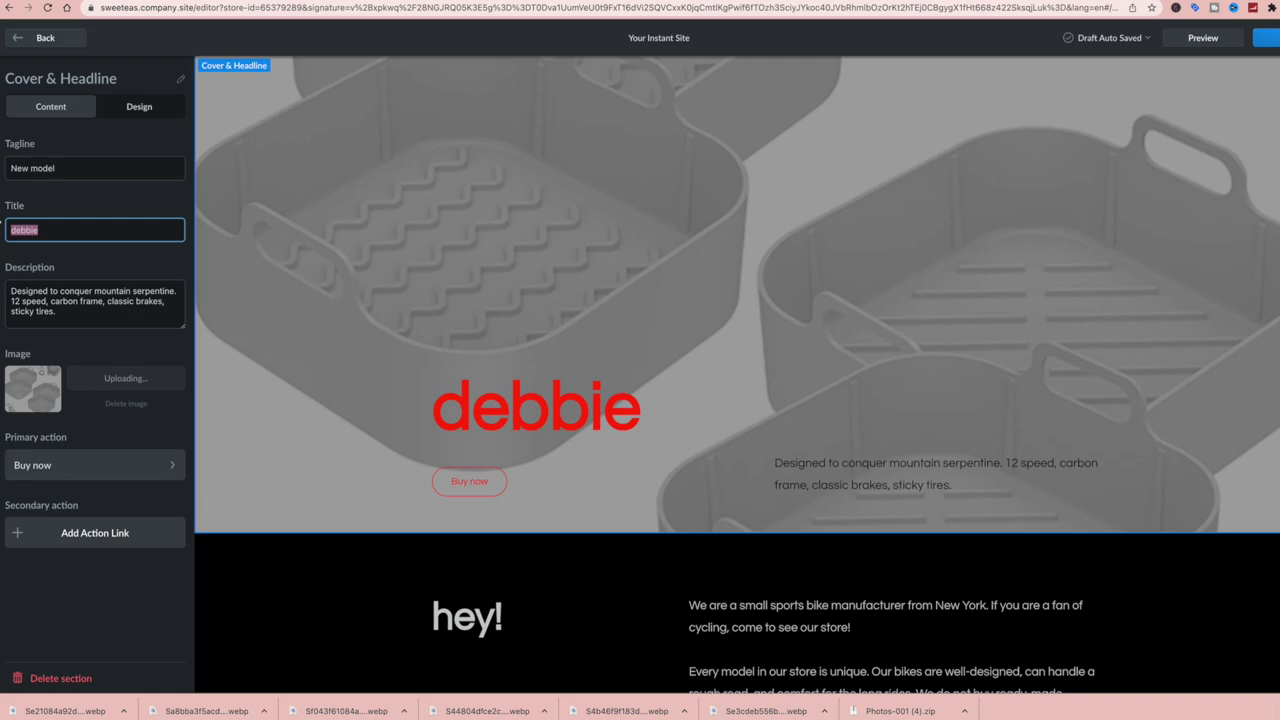
type("Get Your")
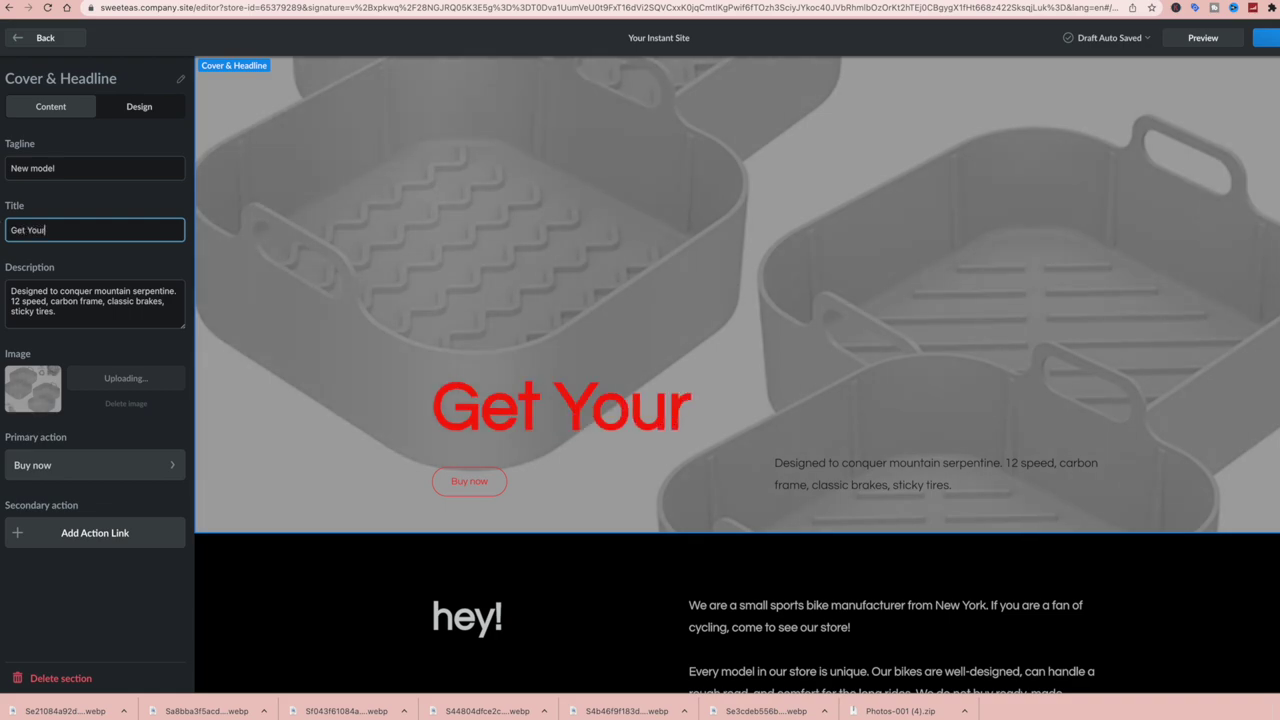
type(" Gadget")
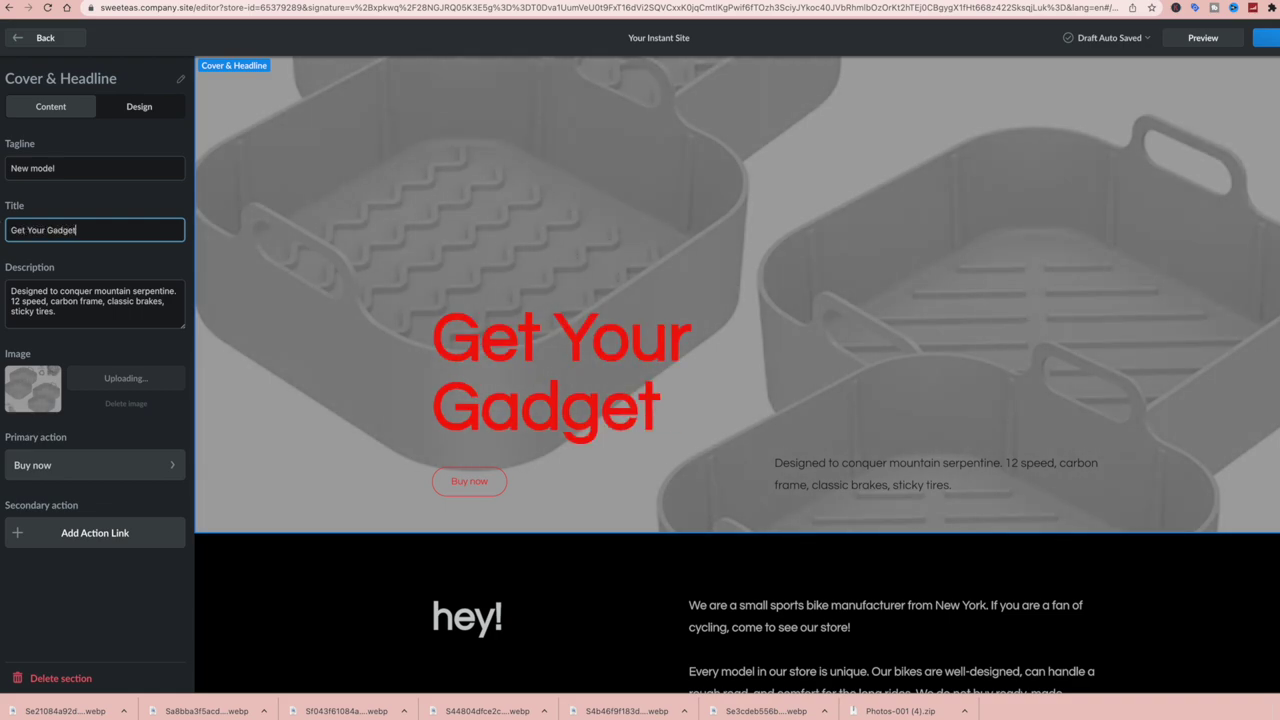
key("shift+Tab")
key("BackSpace")
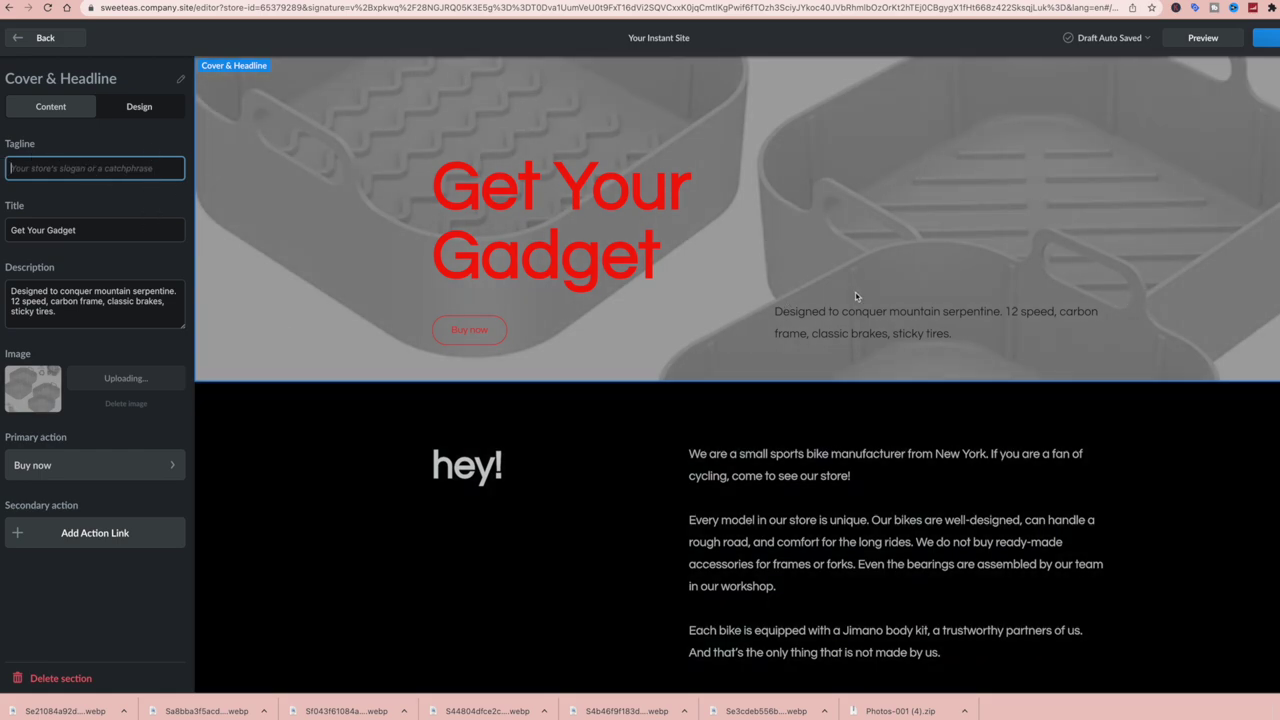
- Replace the cover description with "All the trending gadgets you need for your home!"
left_click(886, 326)
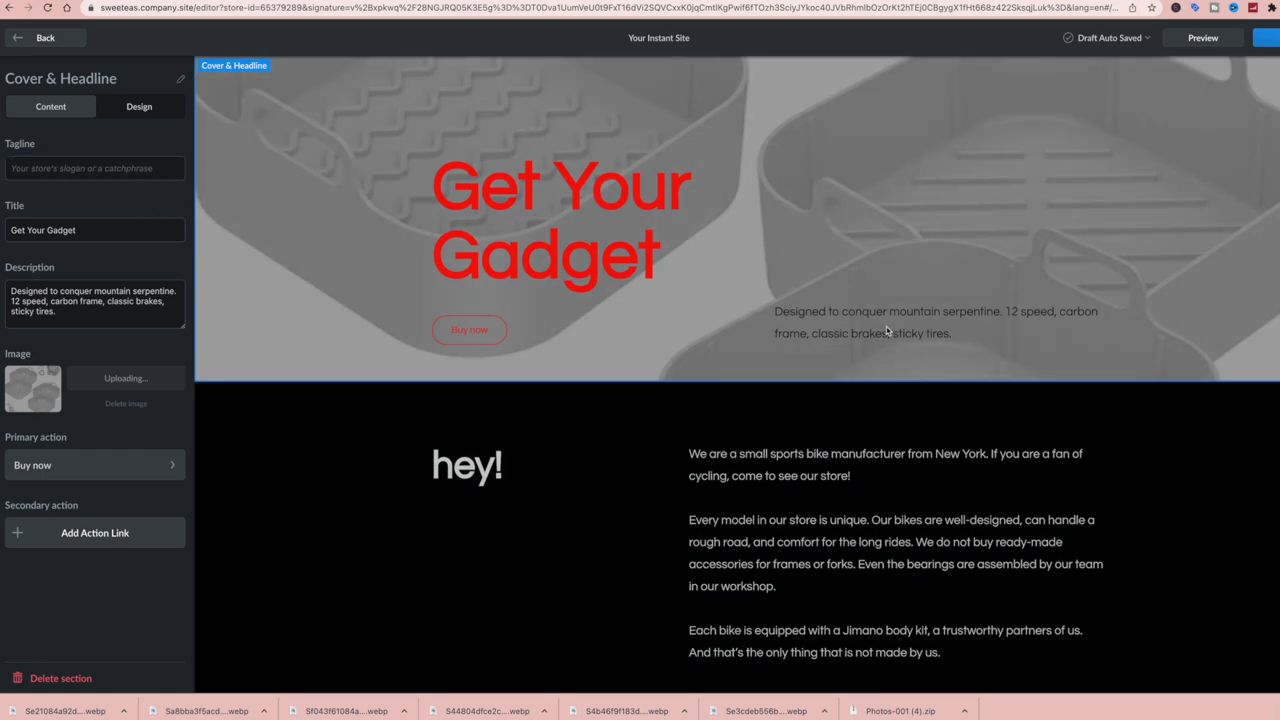
triple_click(69, 313)
key("BackSpace")
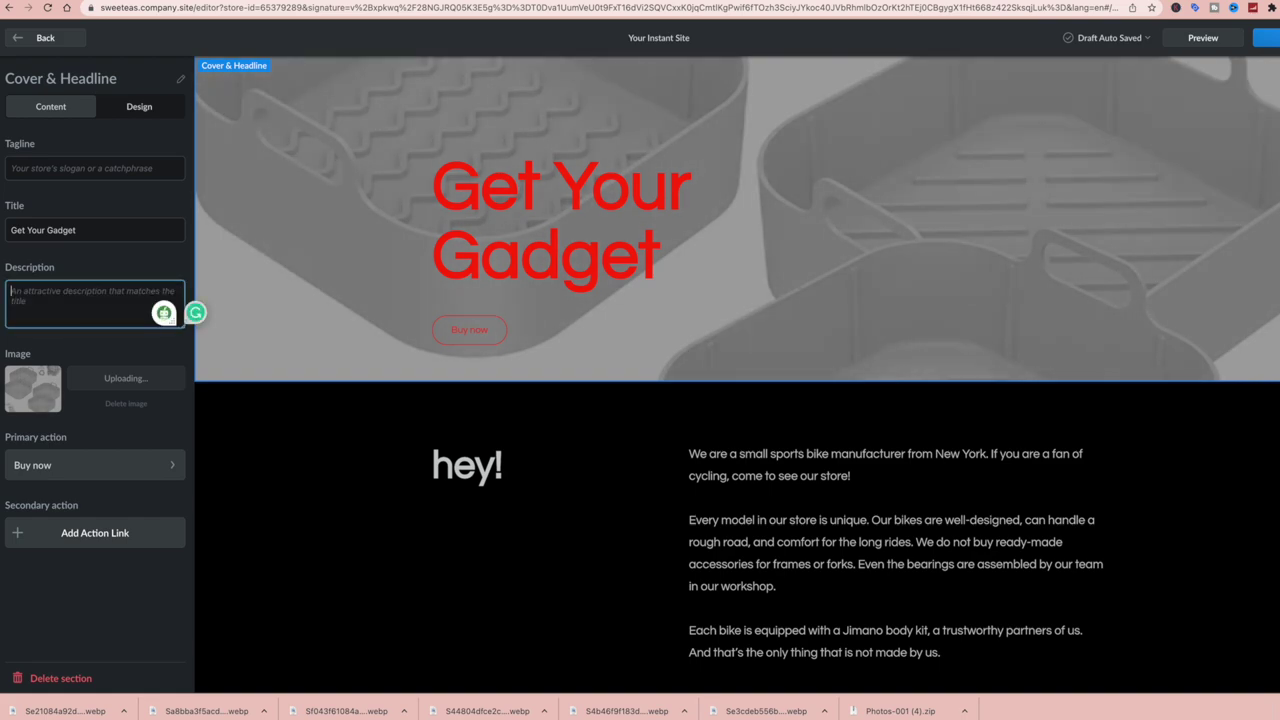
type("All the trending gadgets you need for your")
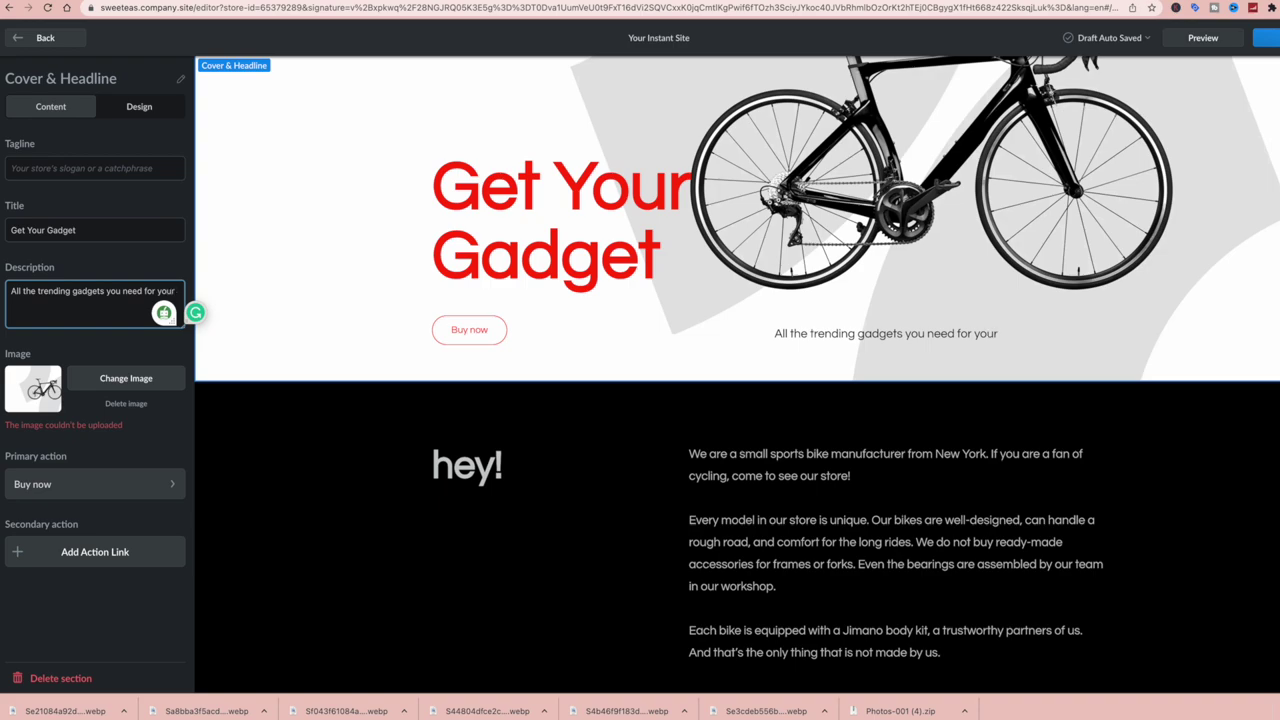
type("home!")
left_click(469, 329)
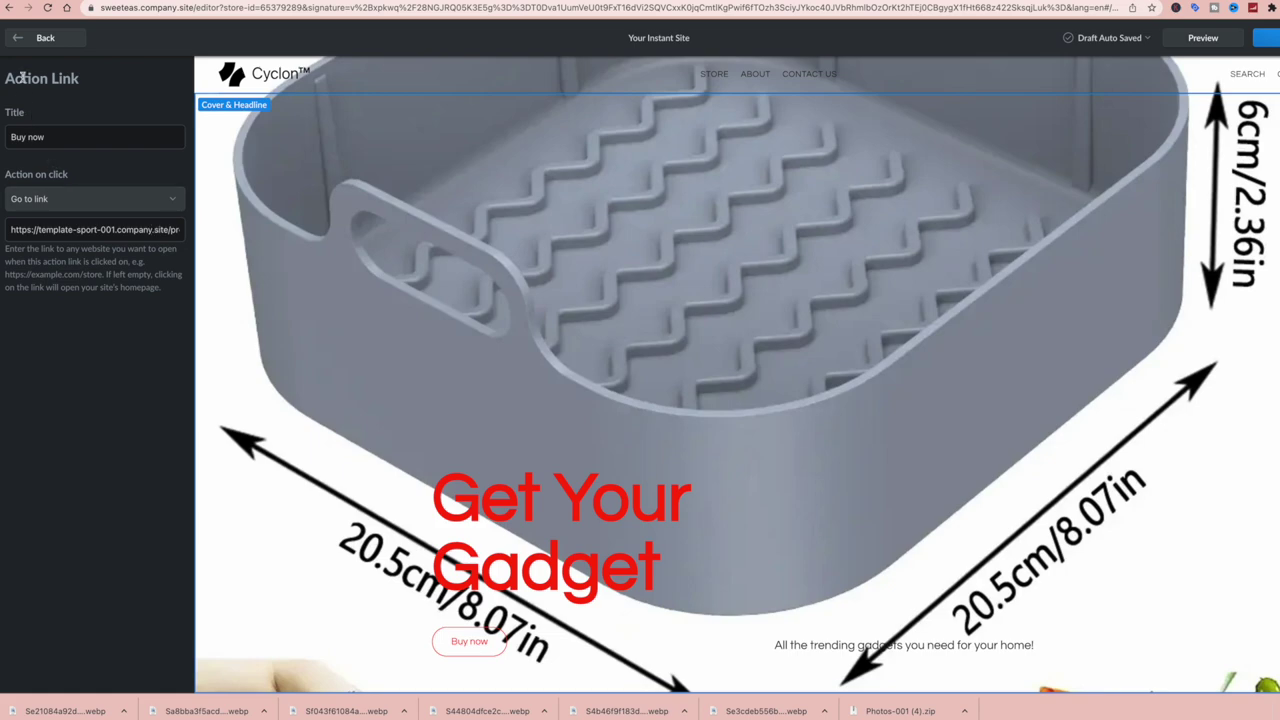
left_click(19, 40)
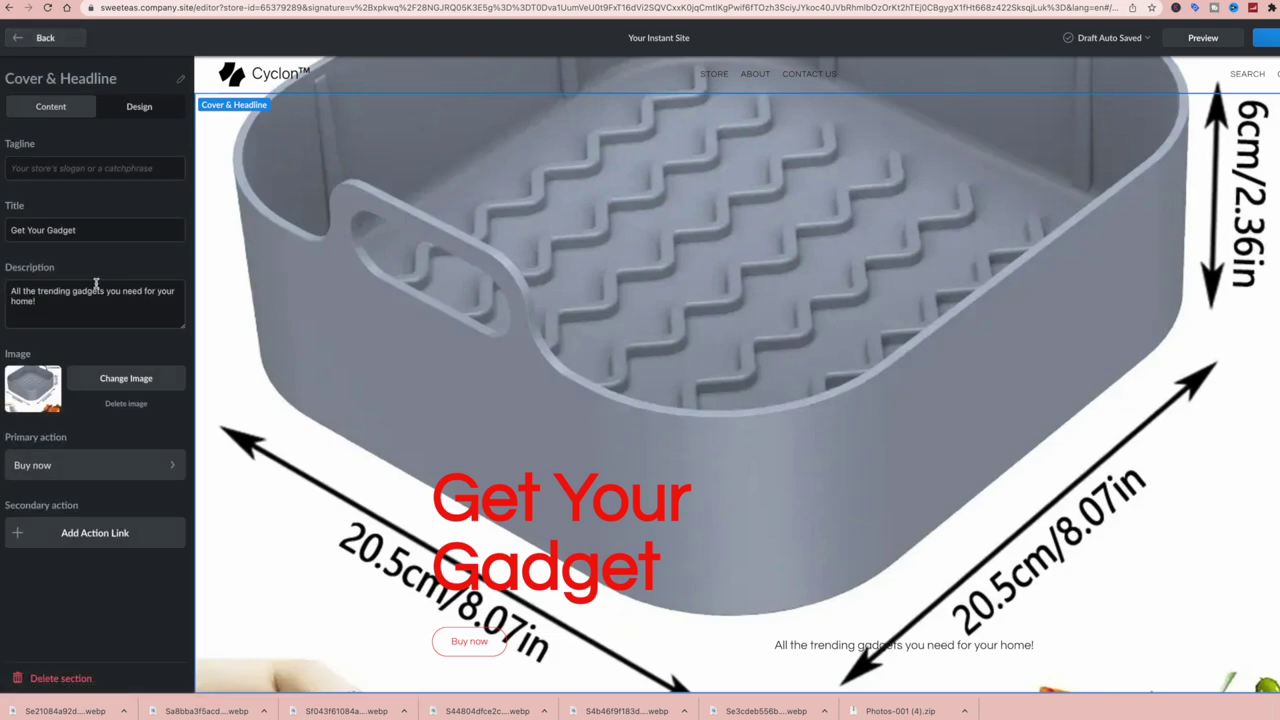
- Change the Cover & Headline layout to the one with the text block left of a separate image
left_click(128, 108)
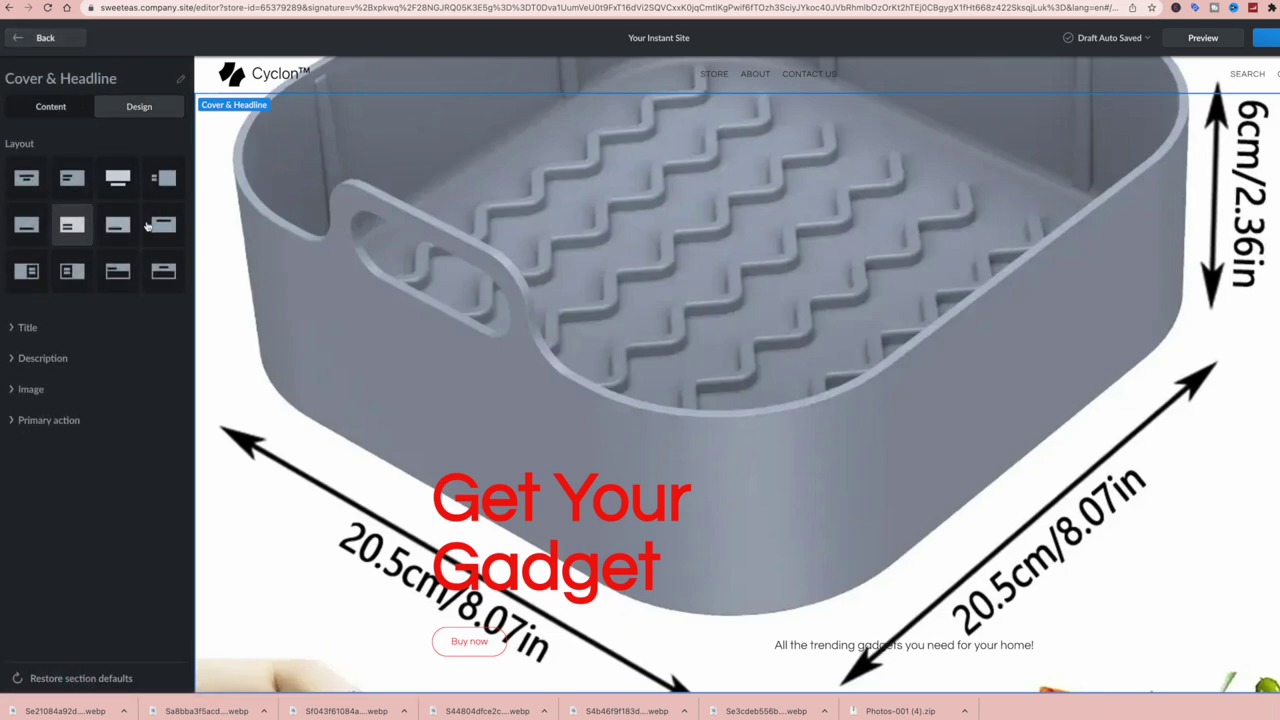
left_click(165, 180)
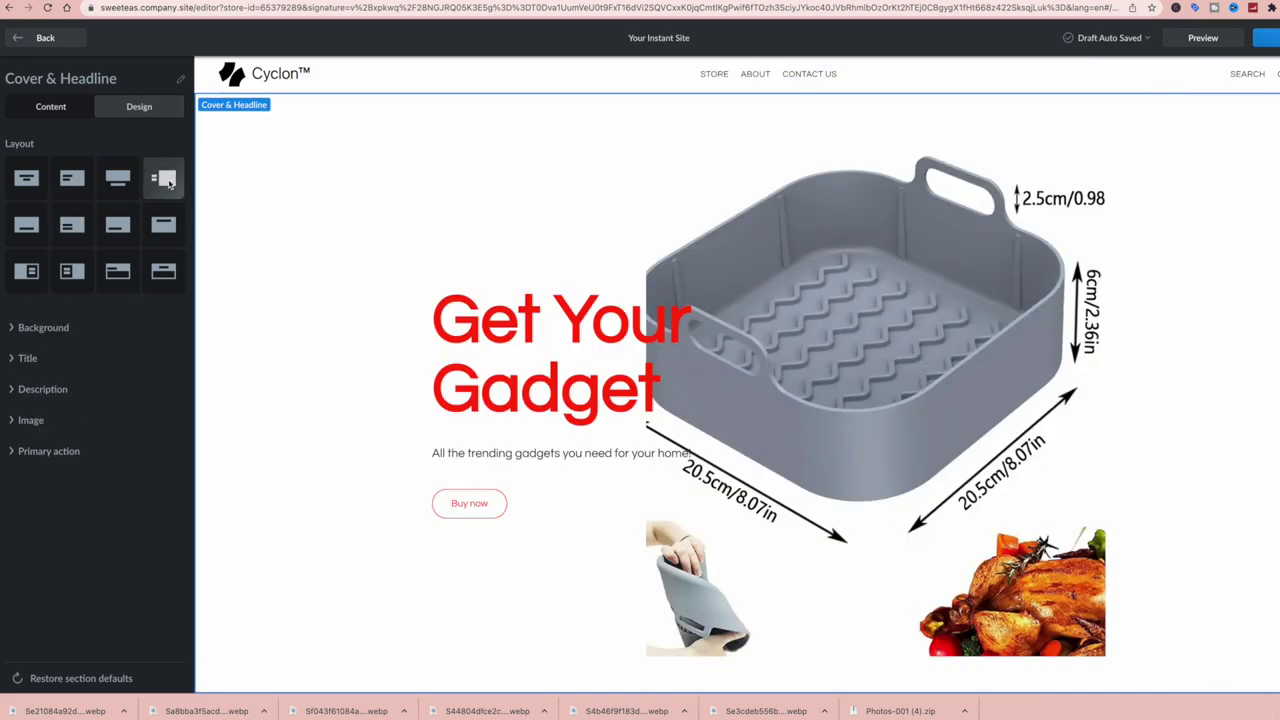
left_click(37, 106)
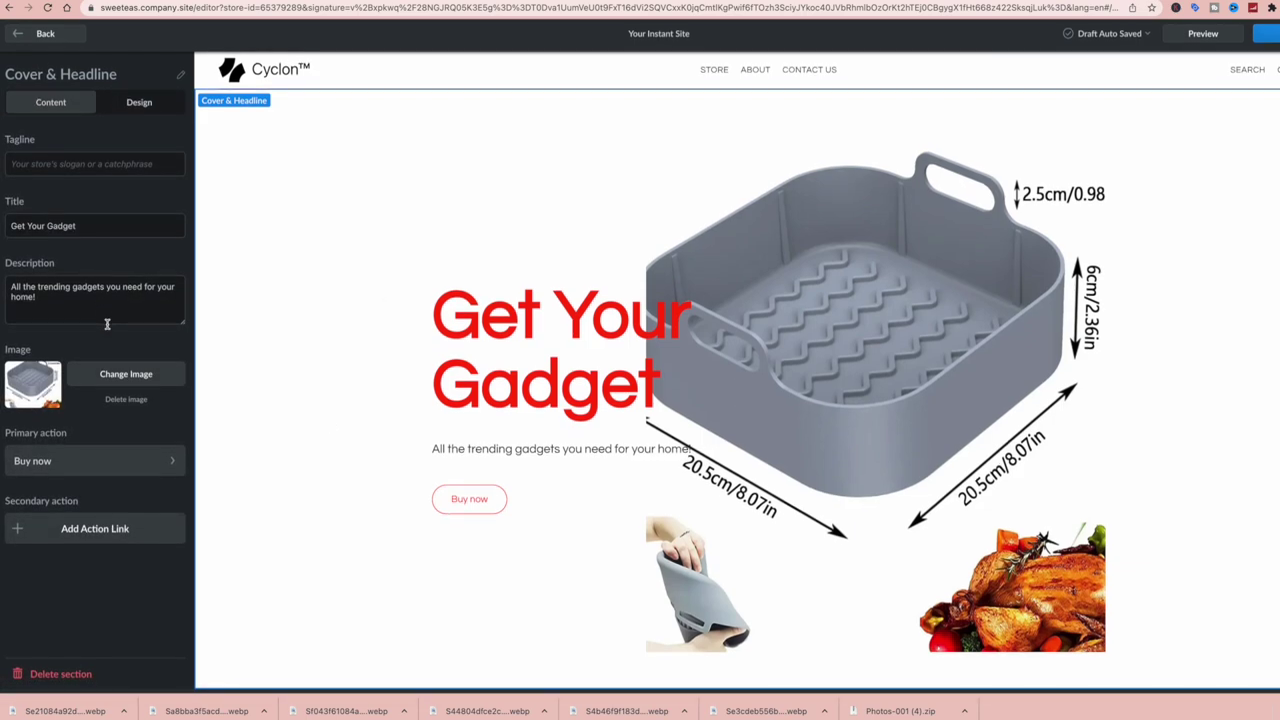
- Check the homepage from the new cover layout through the About Us text to the start of the featured products
scroll(339, 466, "down", 3)
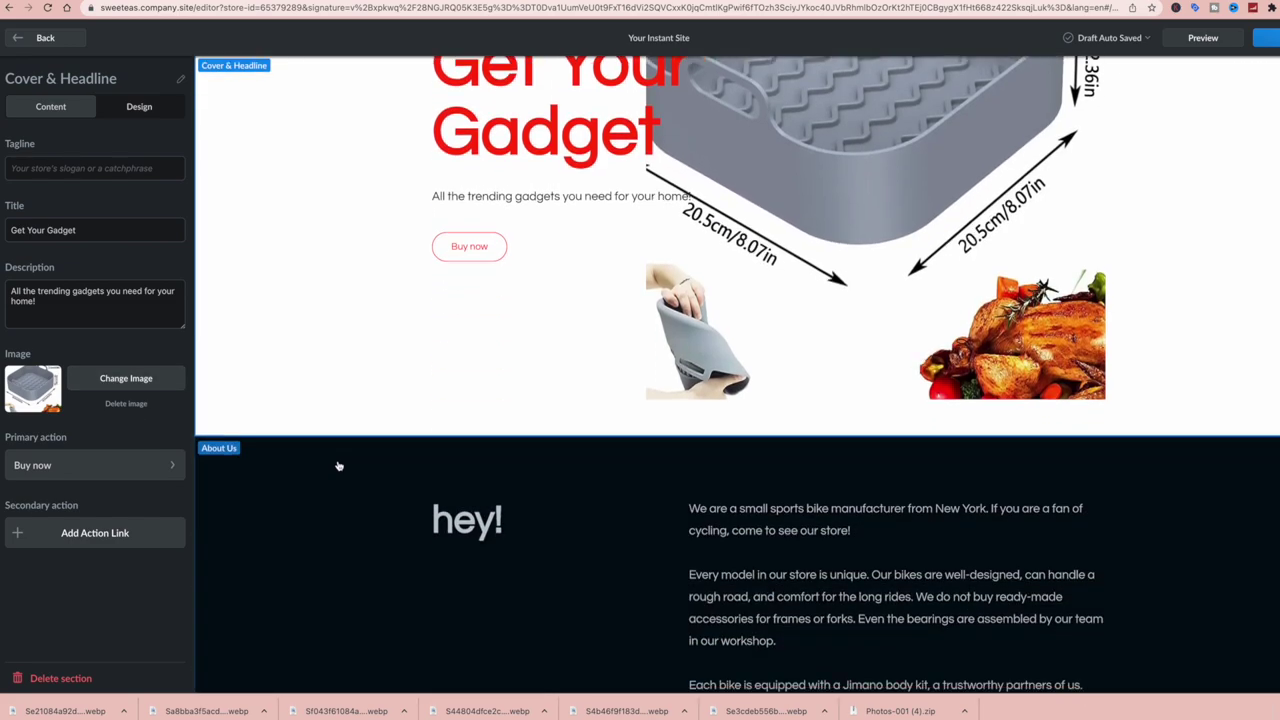
scroll(339, 466, "up", 1)
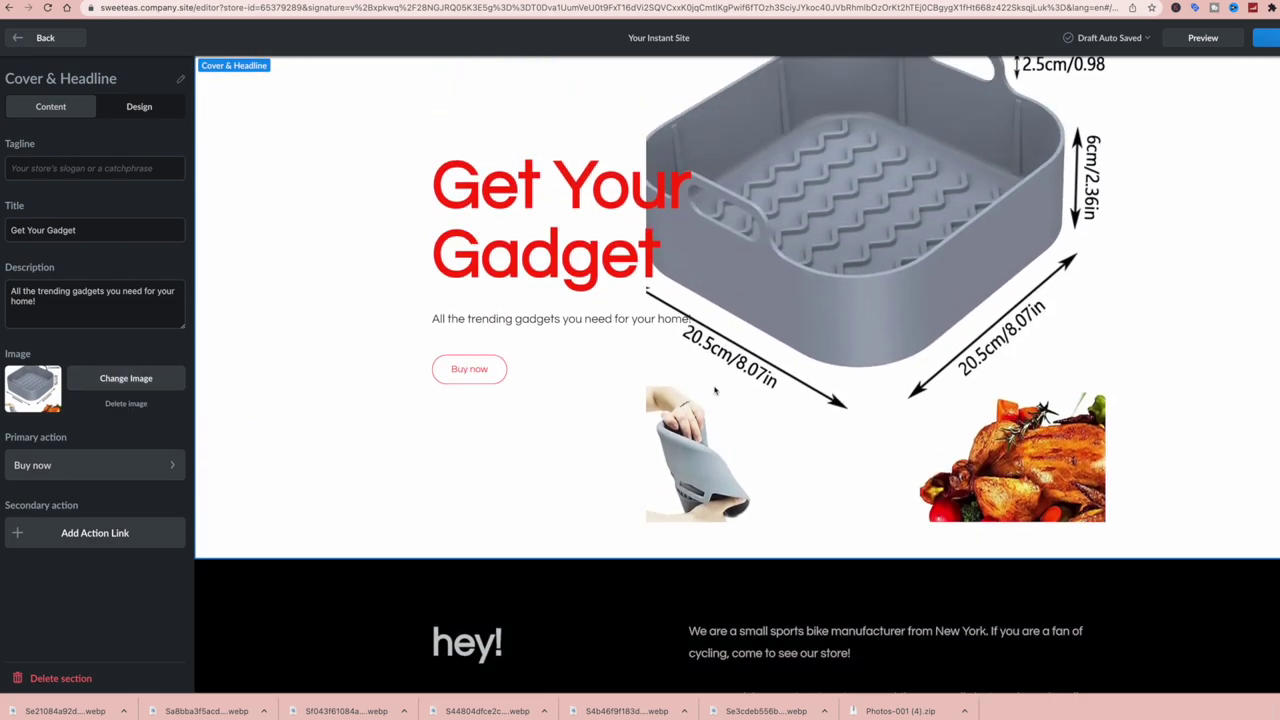
scroll(842, 378, "up", 1)
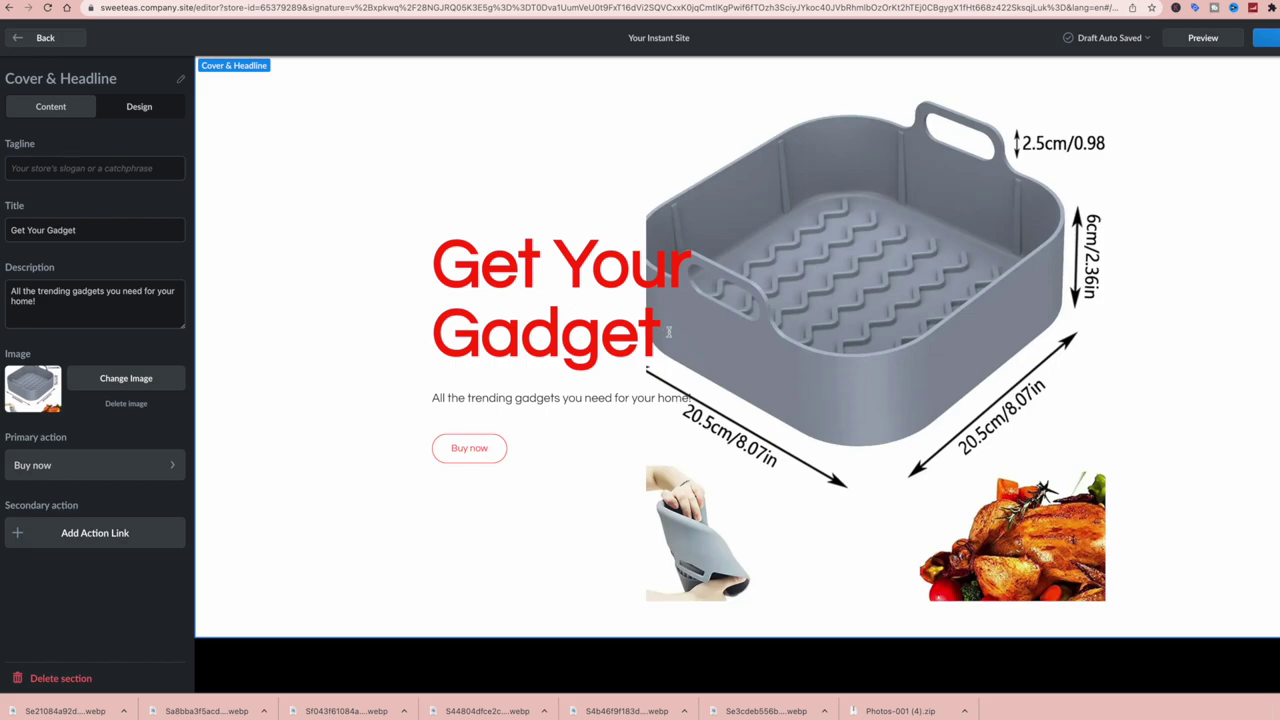
scroll(603, 412, "down", 2)
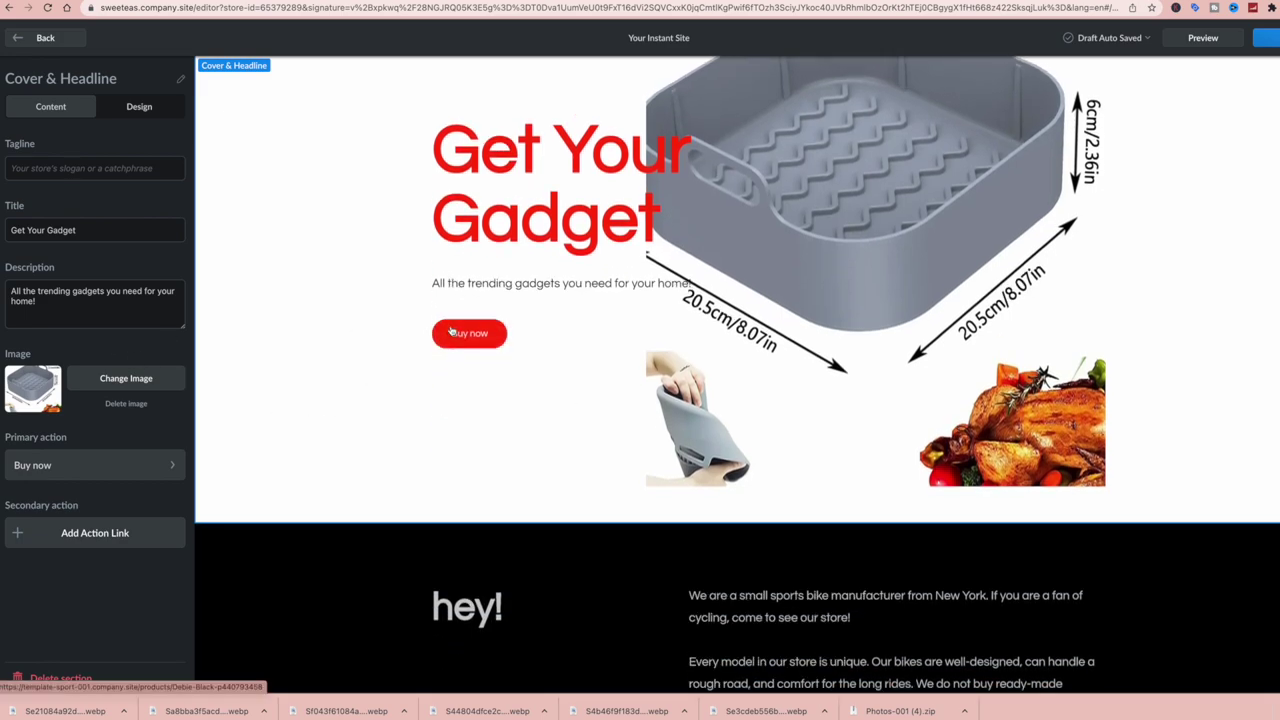
scroll(460, 335, "up", 1)
scroll(450, 327, "down", 10)
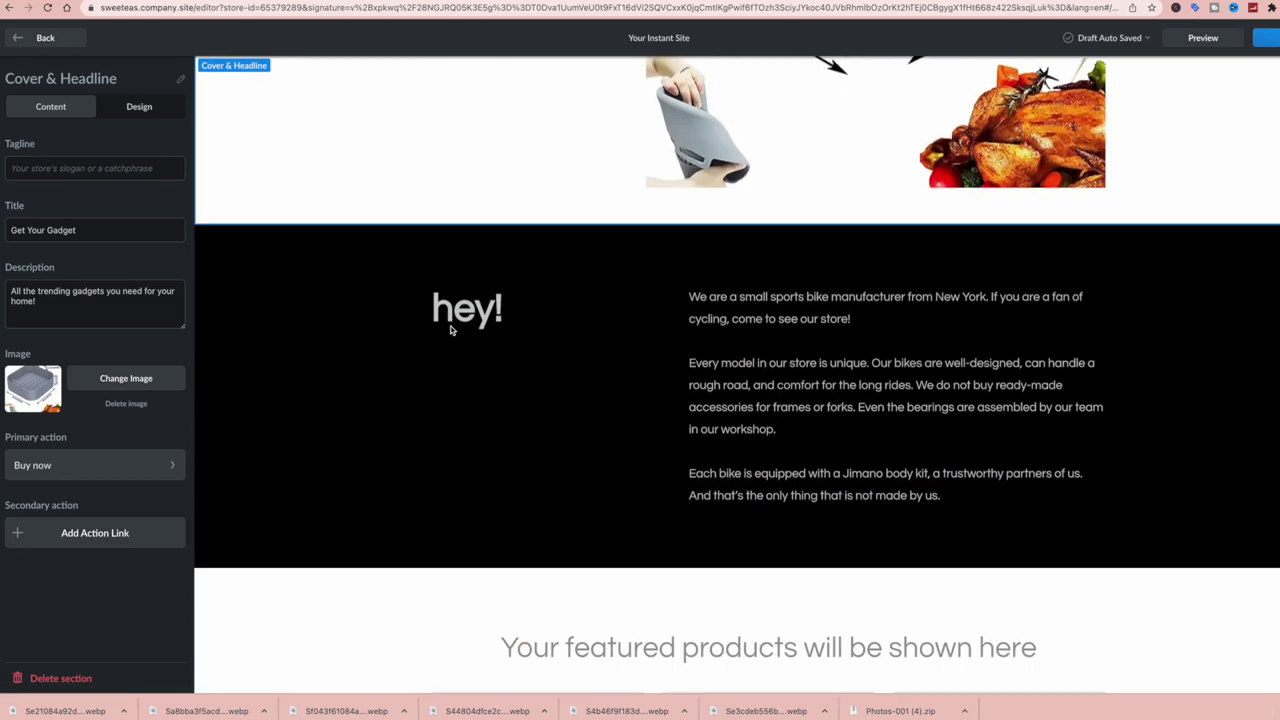
scroll(450, 329, "up", 5)
scroll(451, 331, "up", 6)
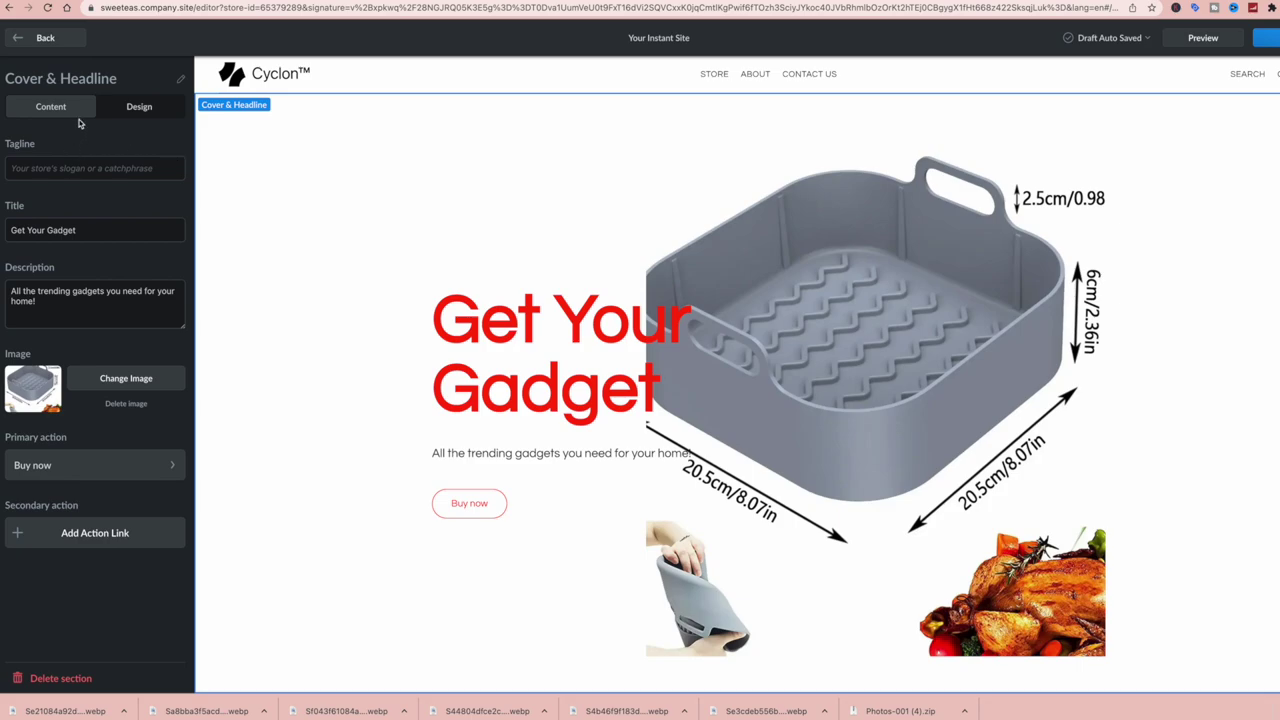
- Delete the About Us section from the homepage
left_click(32, 42)
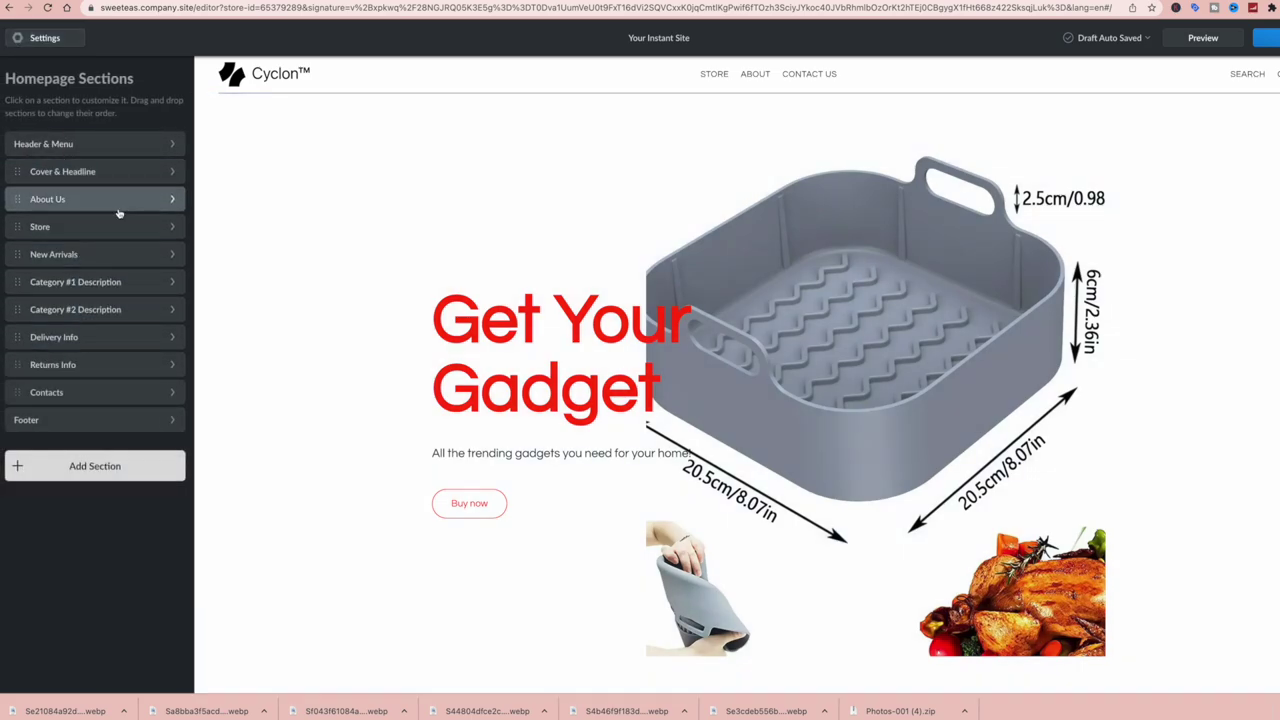
left_click(16, 199)
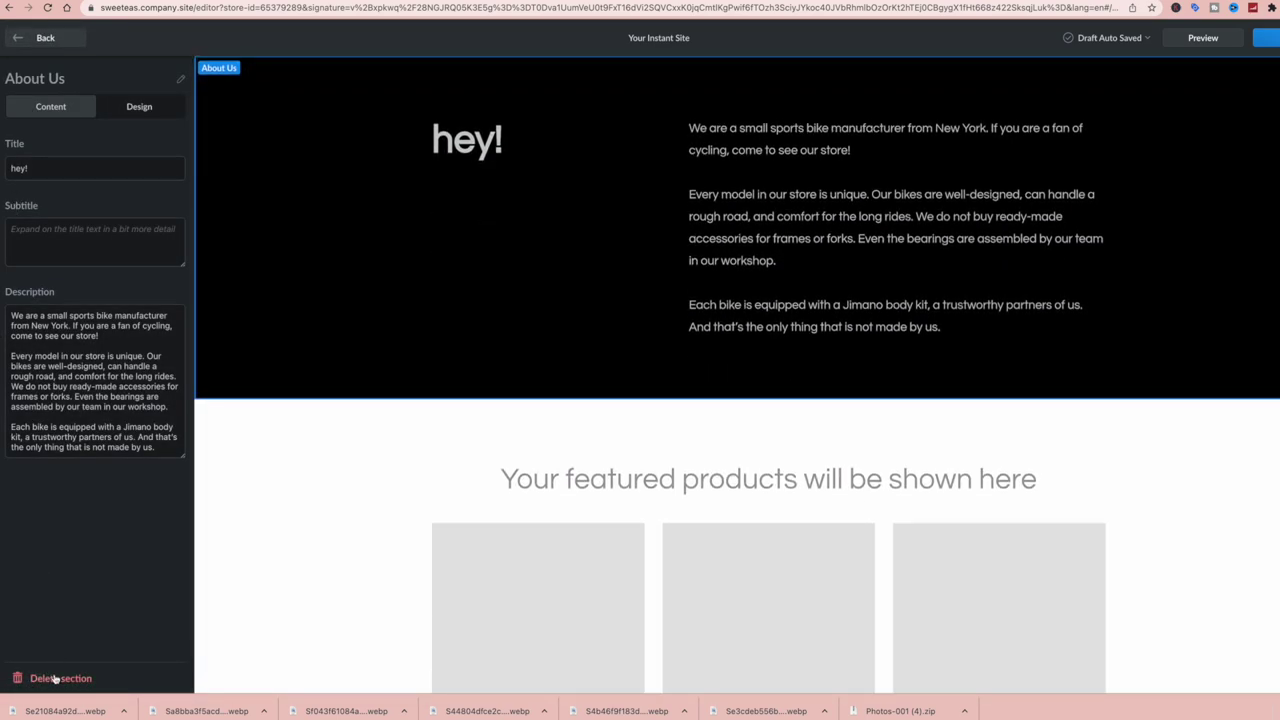
left_click(55, 678)
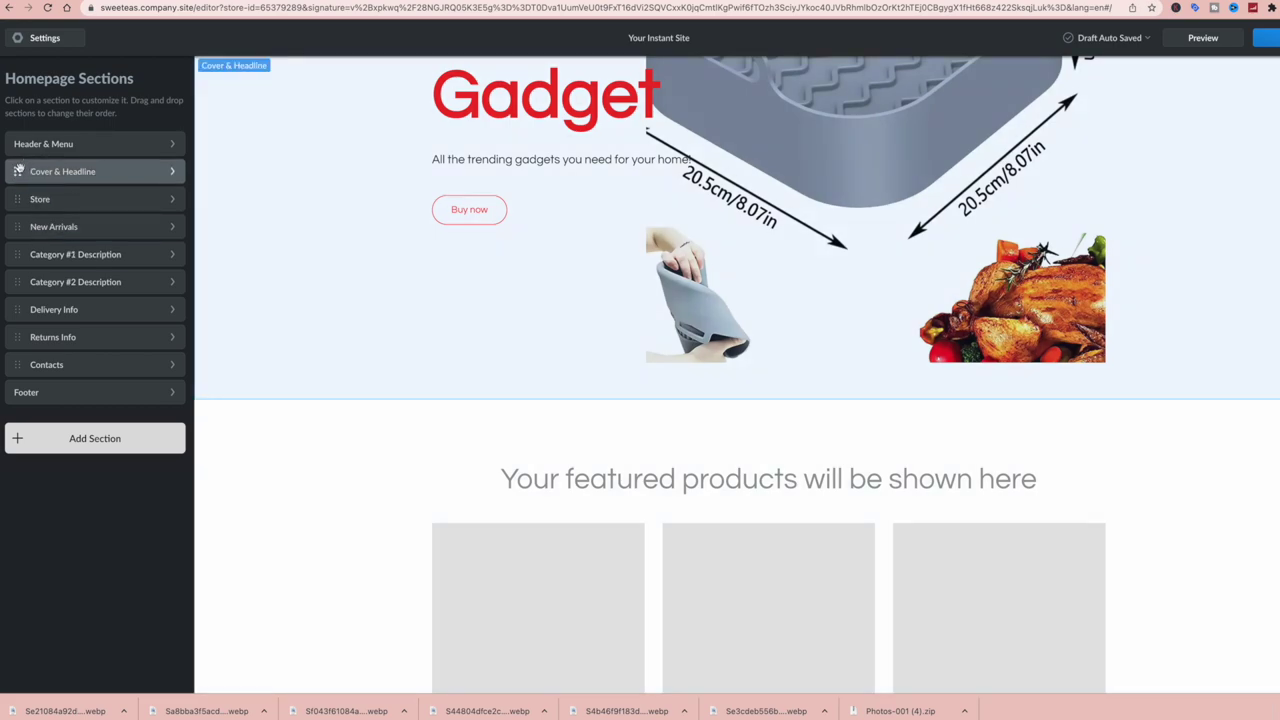
- Delete the Cover & Headline and New Arrivals sections from the homepage
left_click(16, 171)
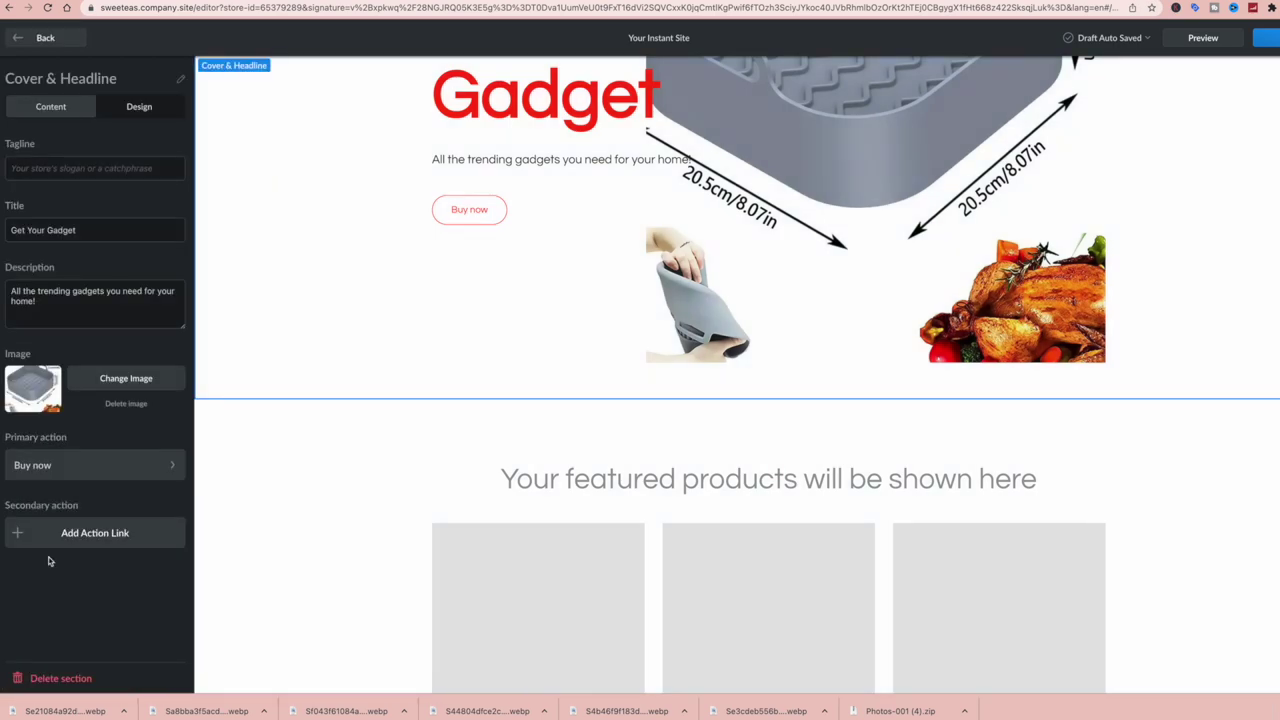
left_click(52, 679)
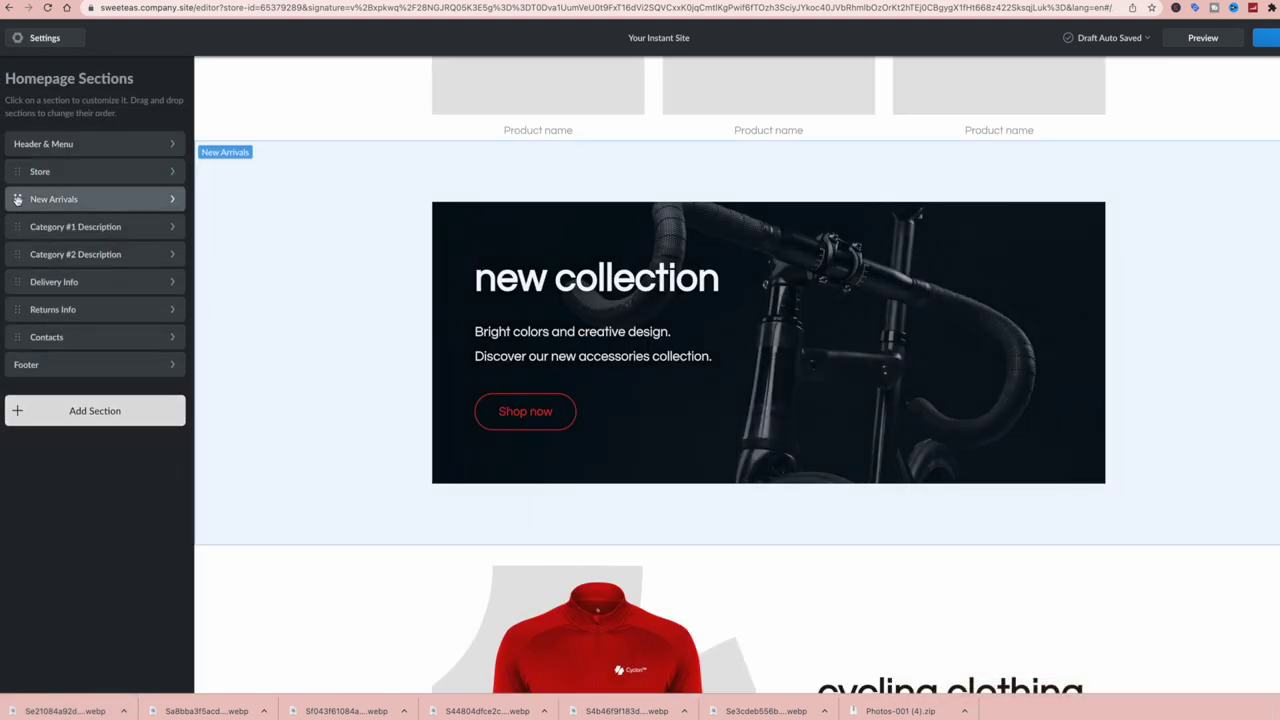
left_click(20, 200)
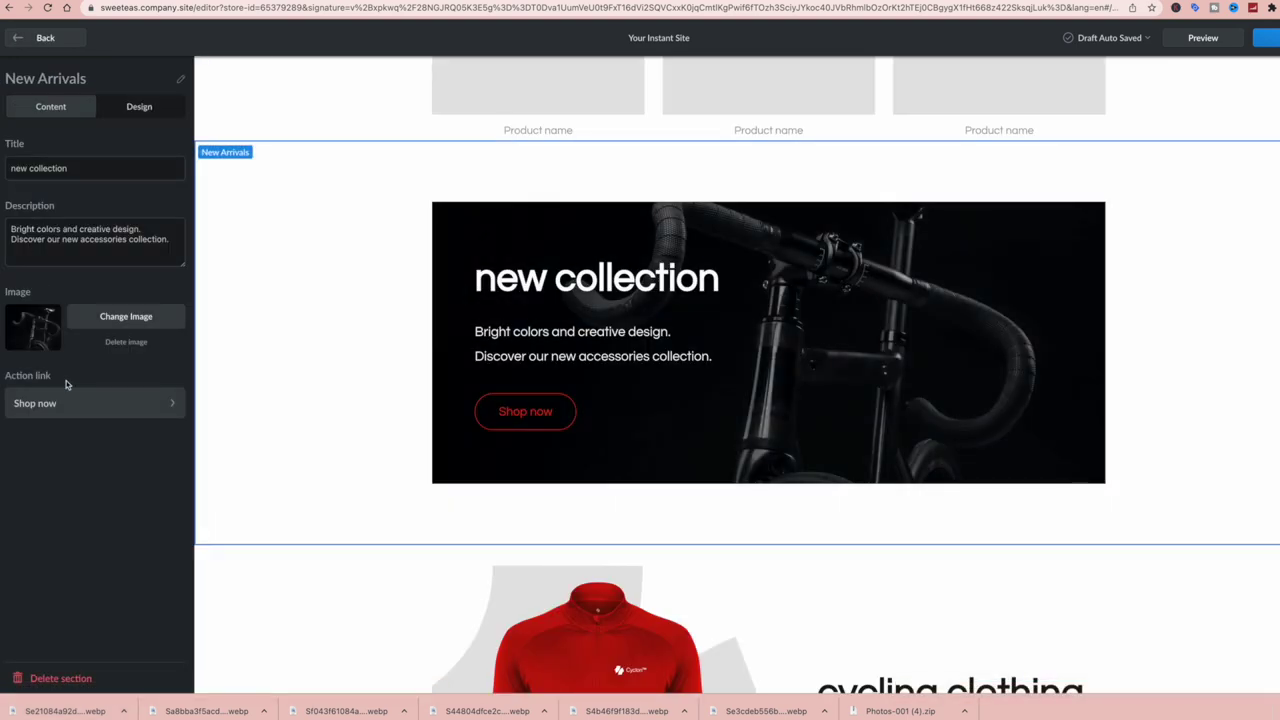
left_click(60, 679)
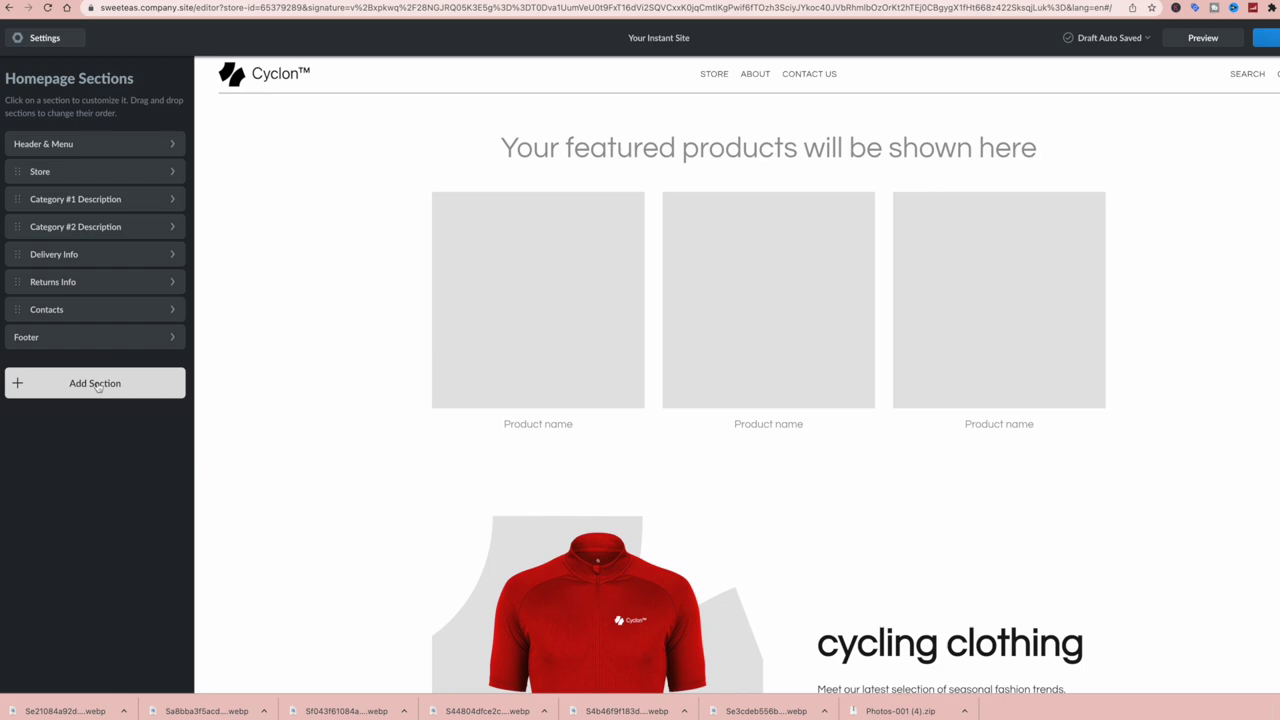
- Delete the Category #1 Description, Store, Delivery Info, Returns Info and Contacts sections from the homepage
left_click(18, 199)
left_click(60, 679)
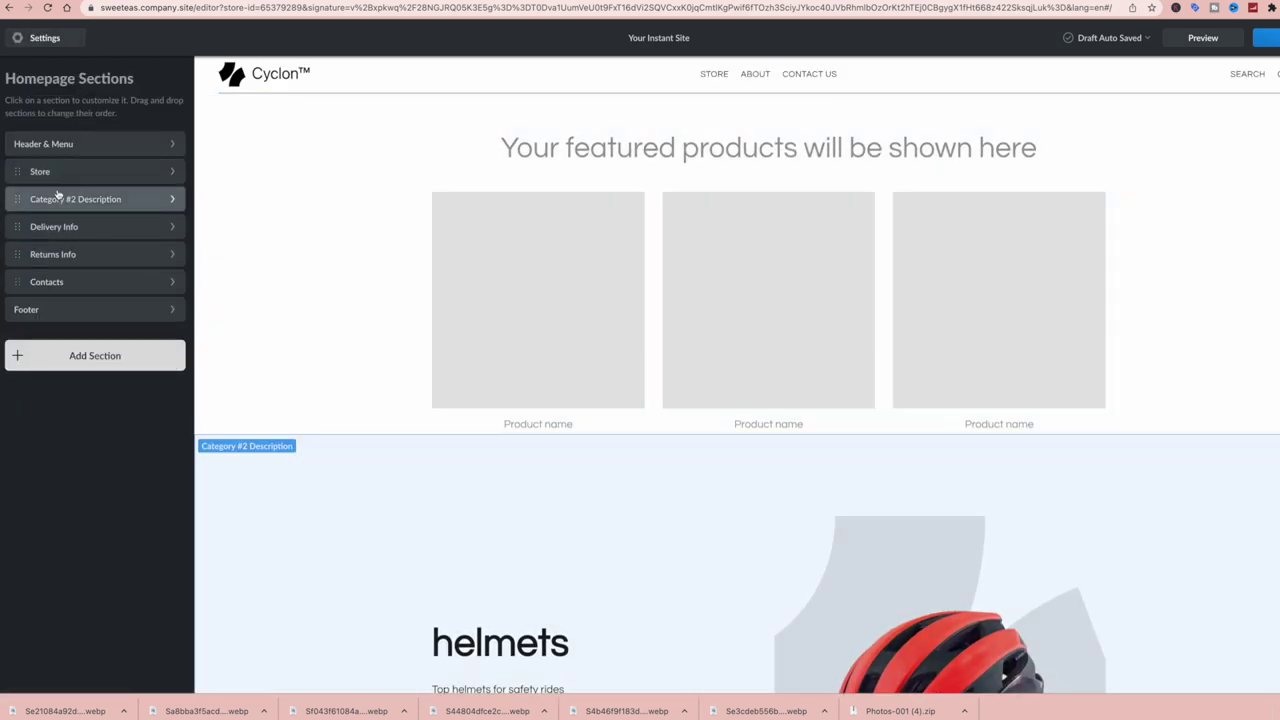
left_click(51, 226)
left_click(78, 678)
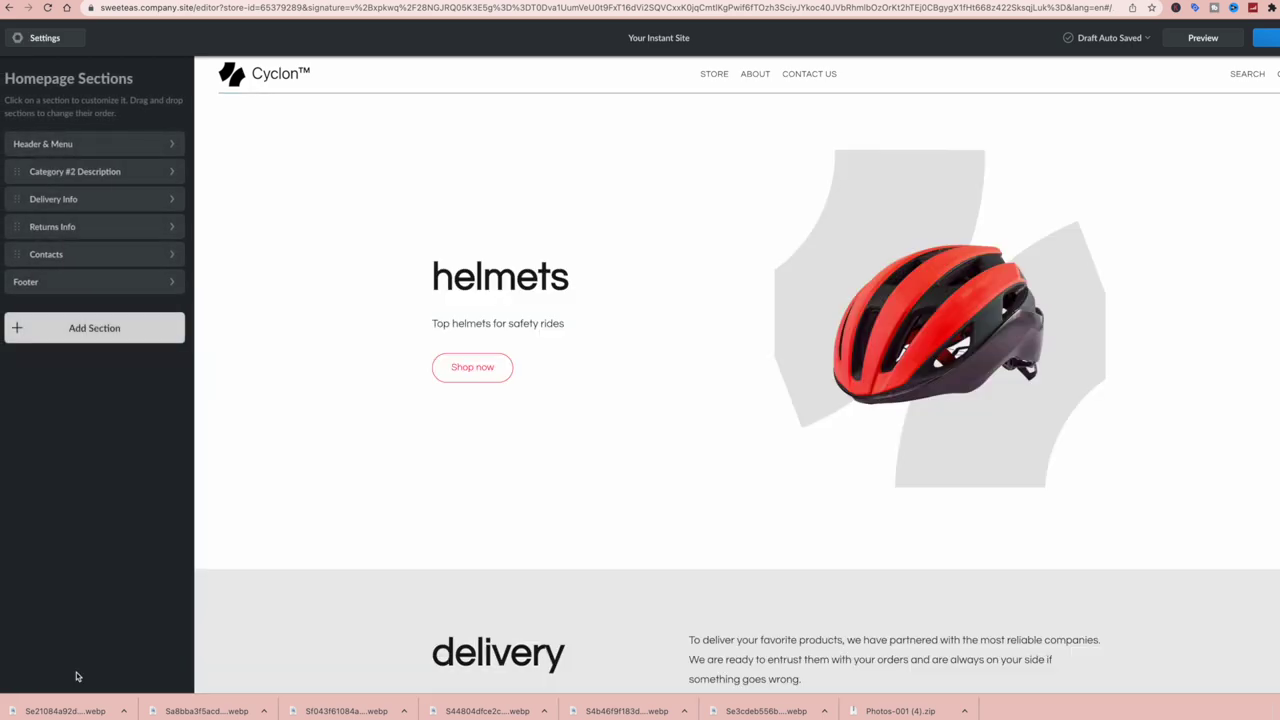
scroll(417, 406, "down", 5)
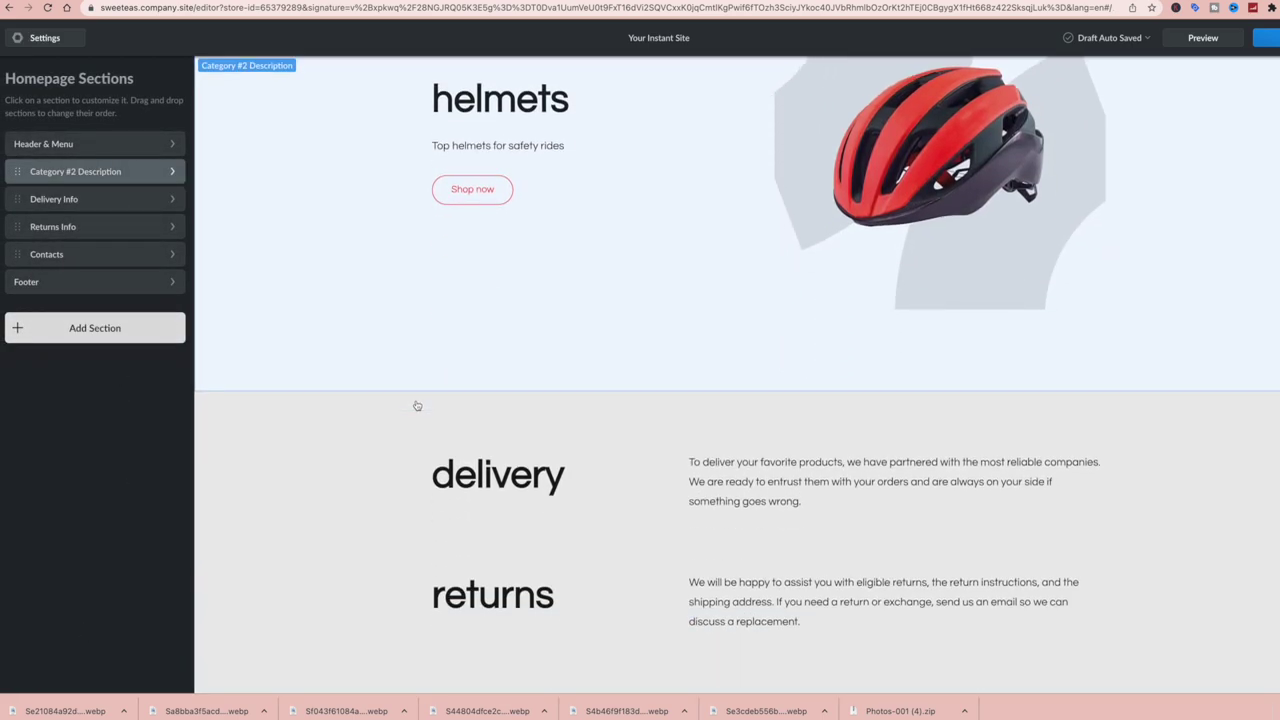
scroll(417, 406, "up", 5)
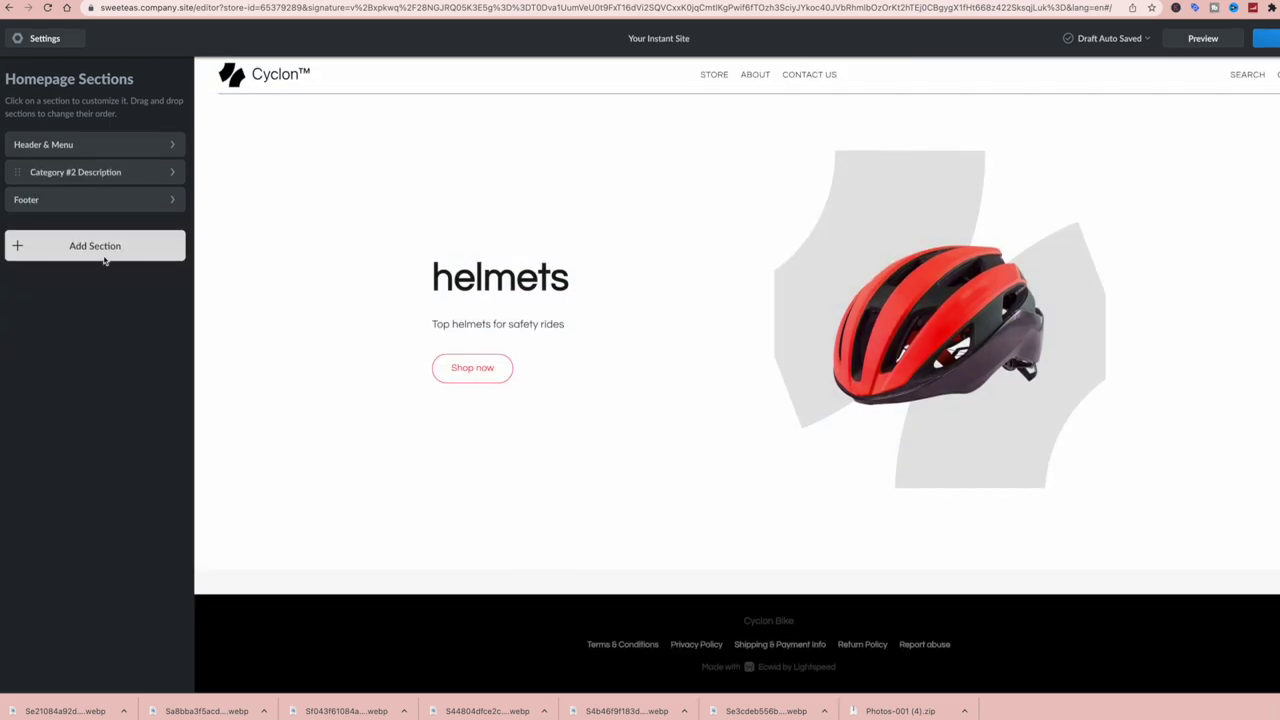
- Replace the footer's copyright text with "Get Your Gadget"
left_click(143, 200)
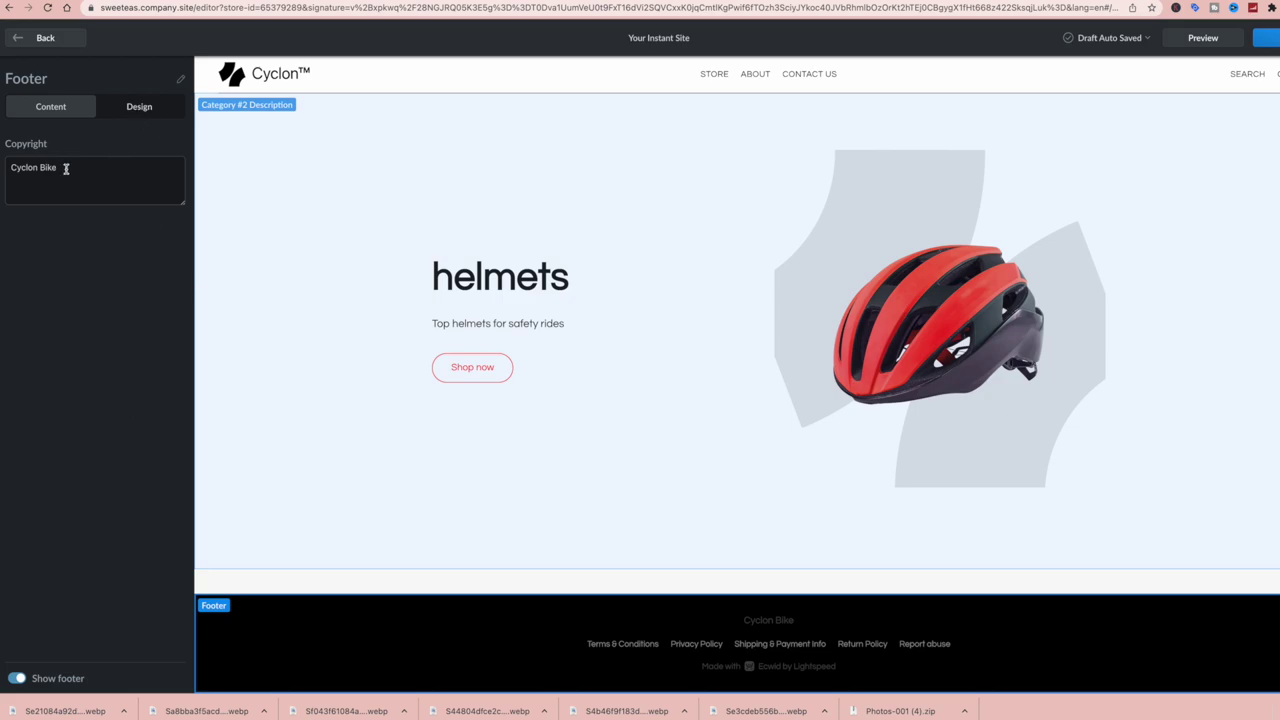
key("Escape")
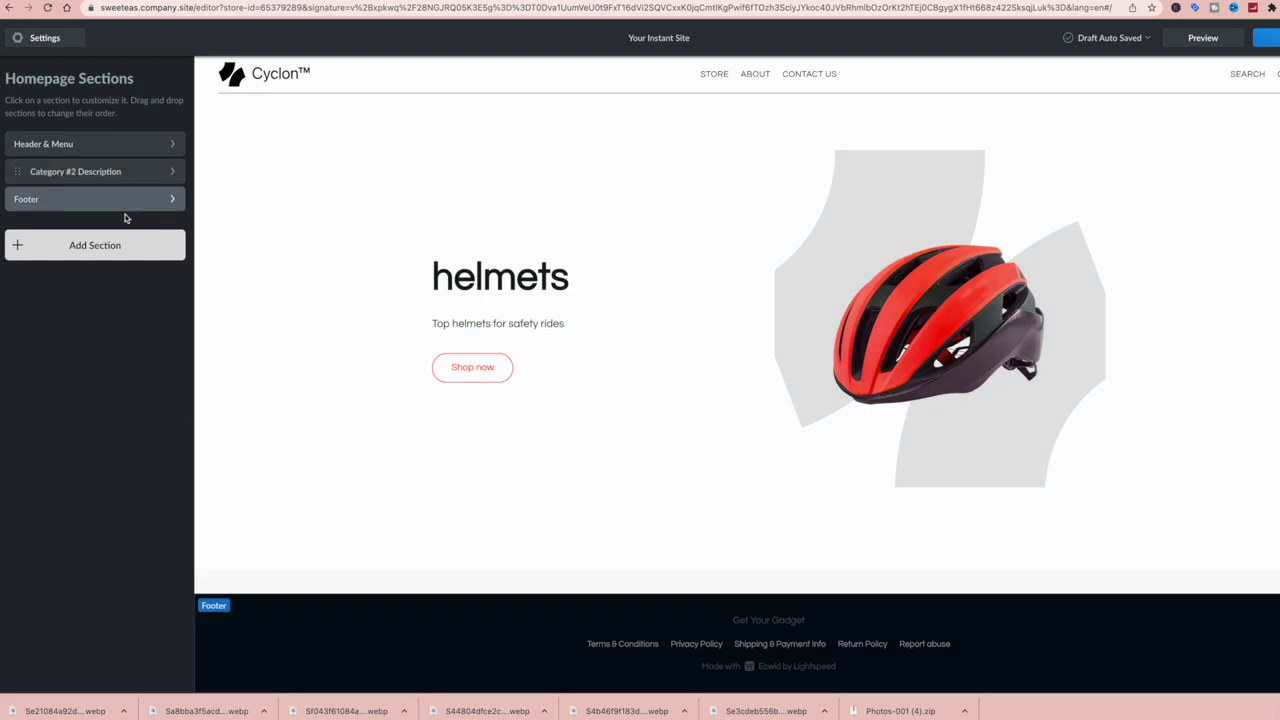
- Add the "Why Clients Love Us" Customer Reviews section to the homepage
left_click(87, 249)
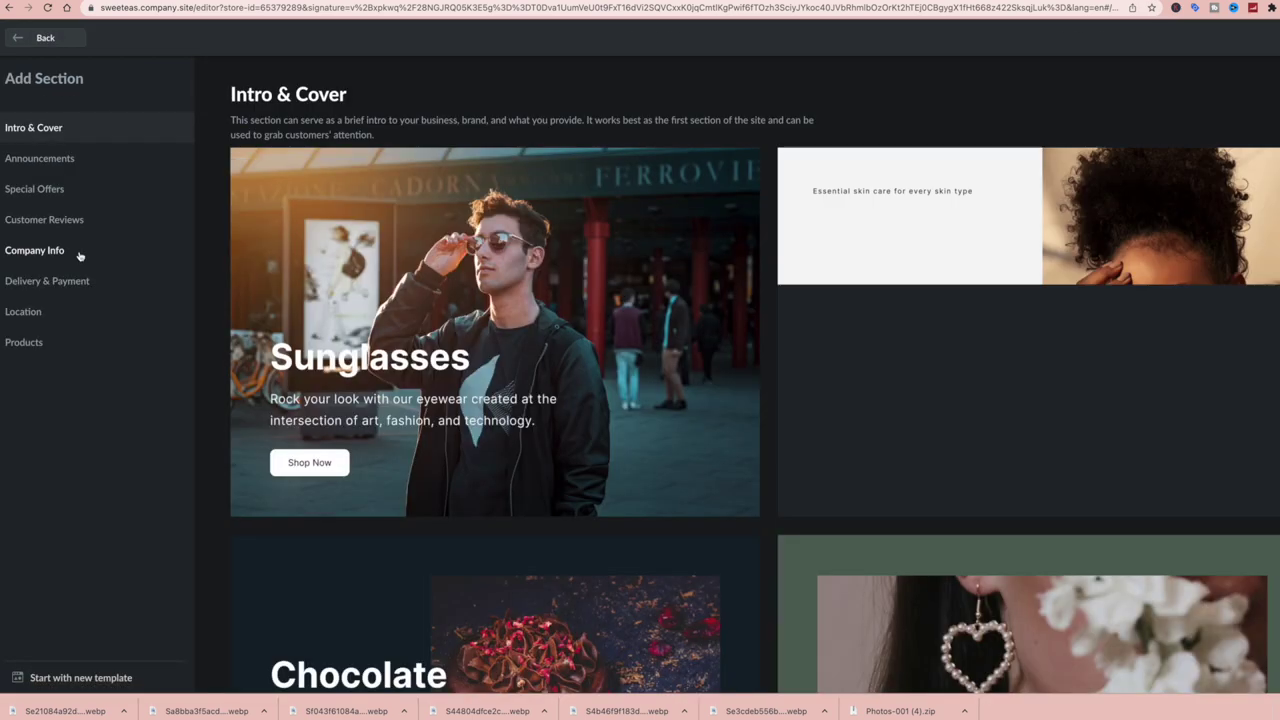
scroll(486, 477, "down", 12)
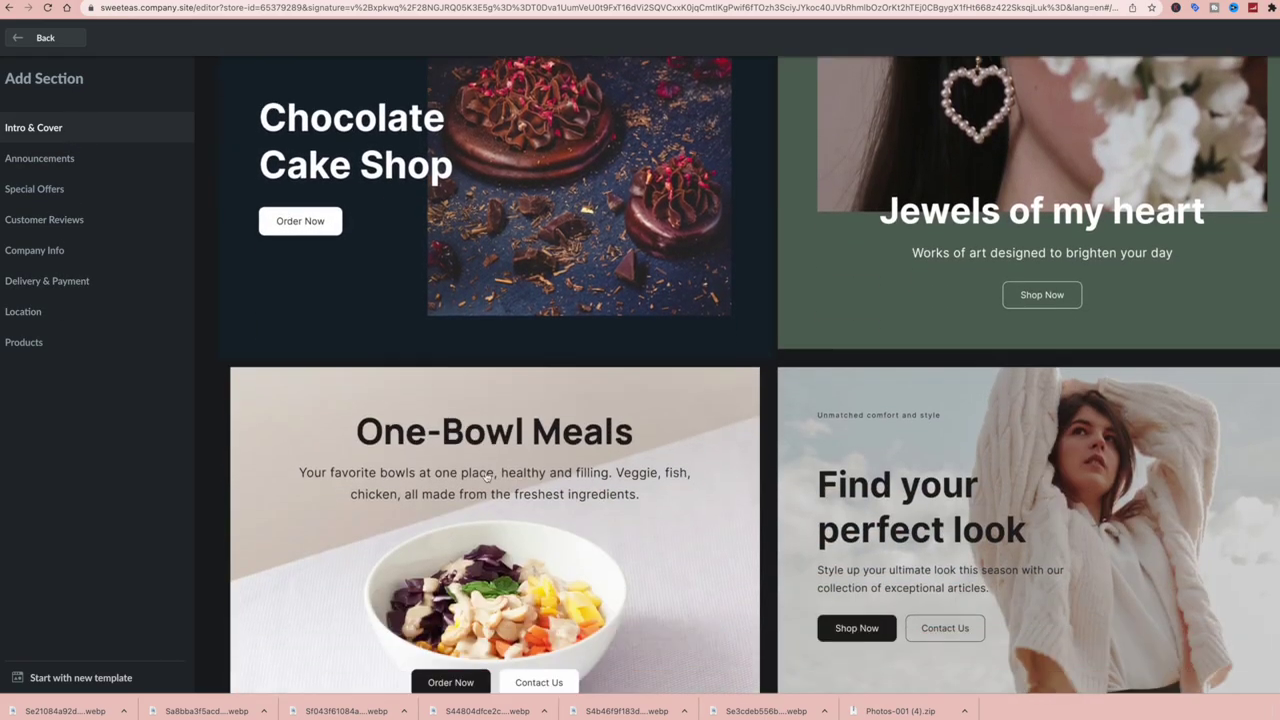
scroll(486, 477, "down", 15)
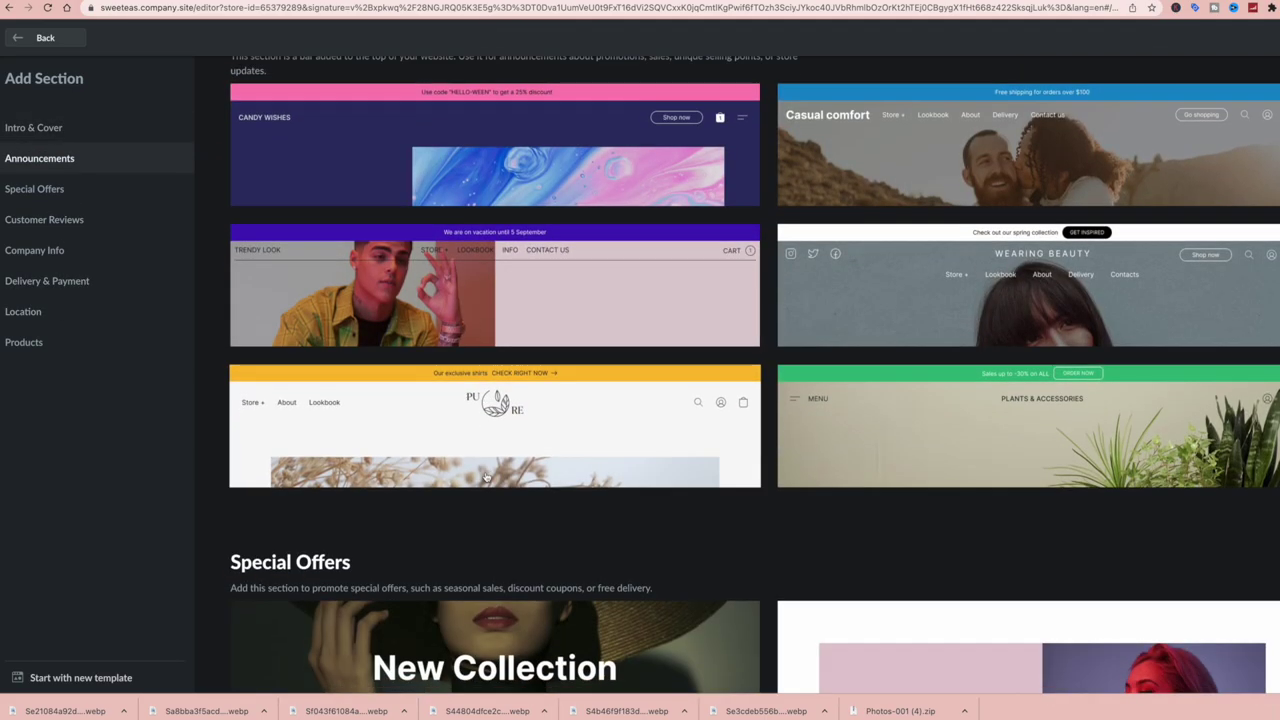
scroll(486, 477, "down", 15)
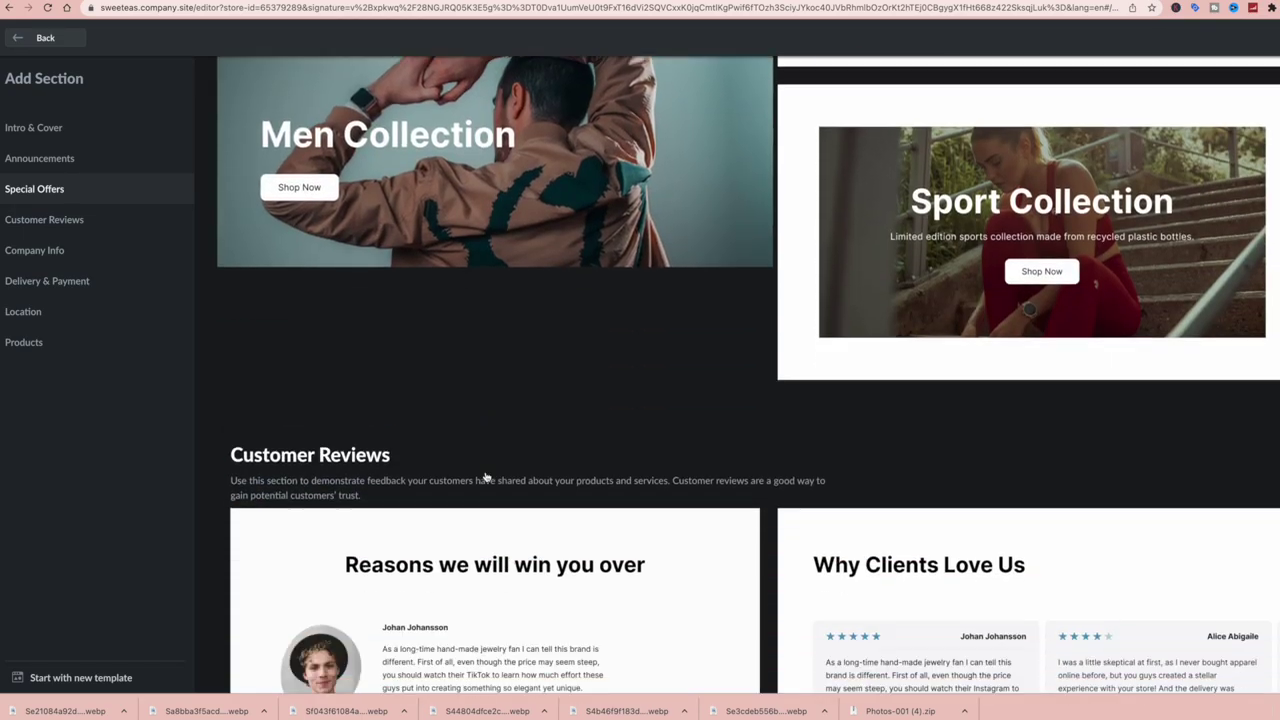
scroll(486, 477, "down", 3)
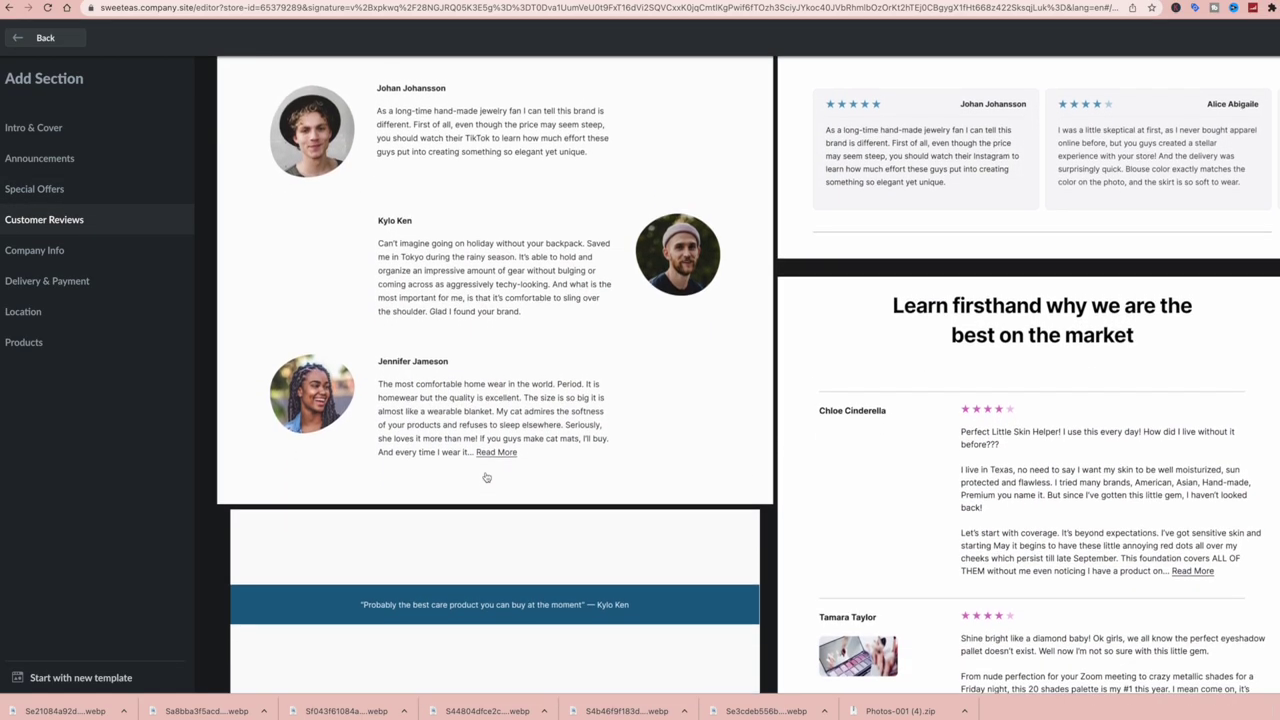
scroll(486, 477, "up", 2)
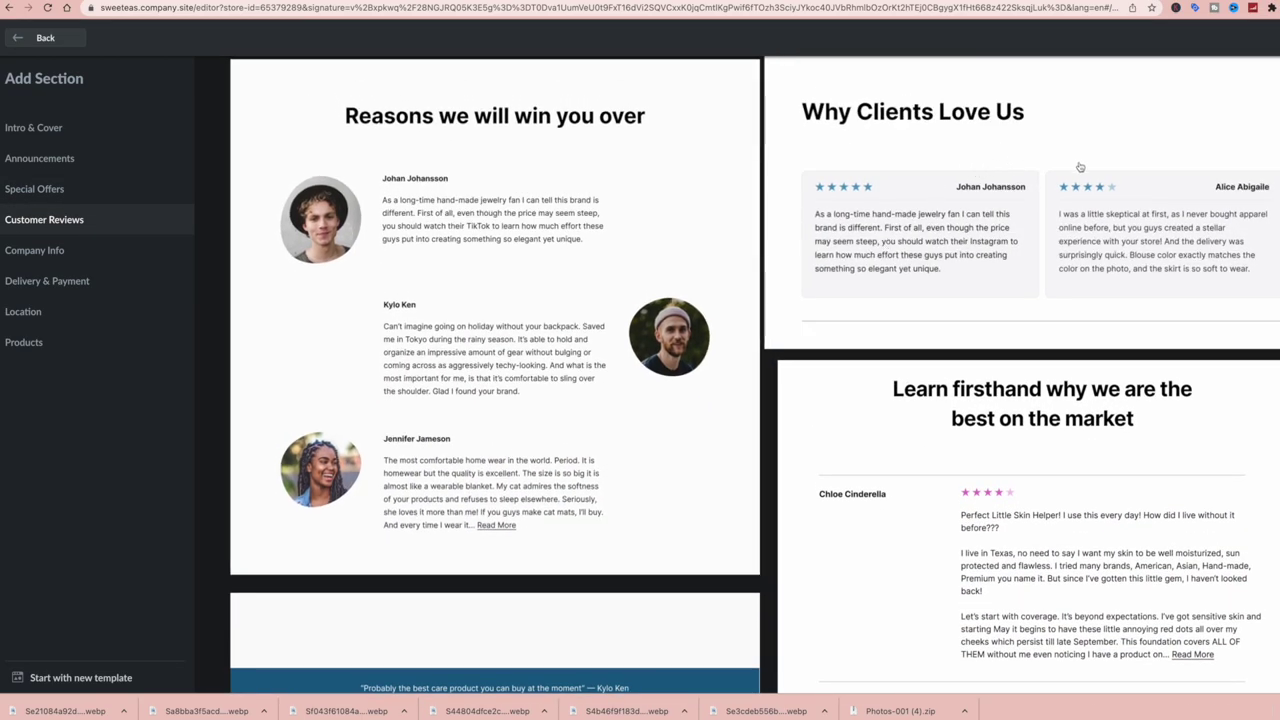
left_click(1078, 145)
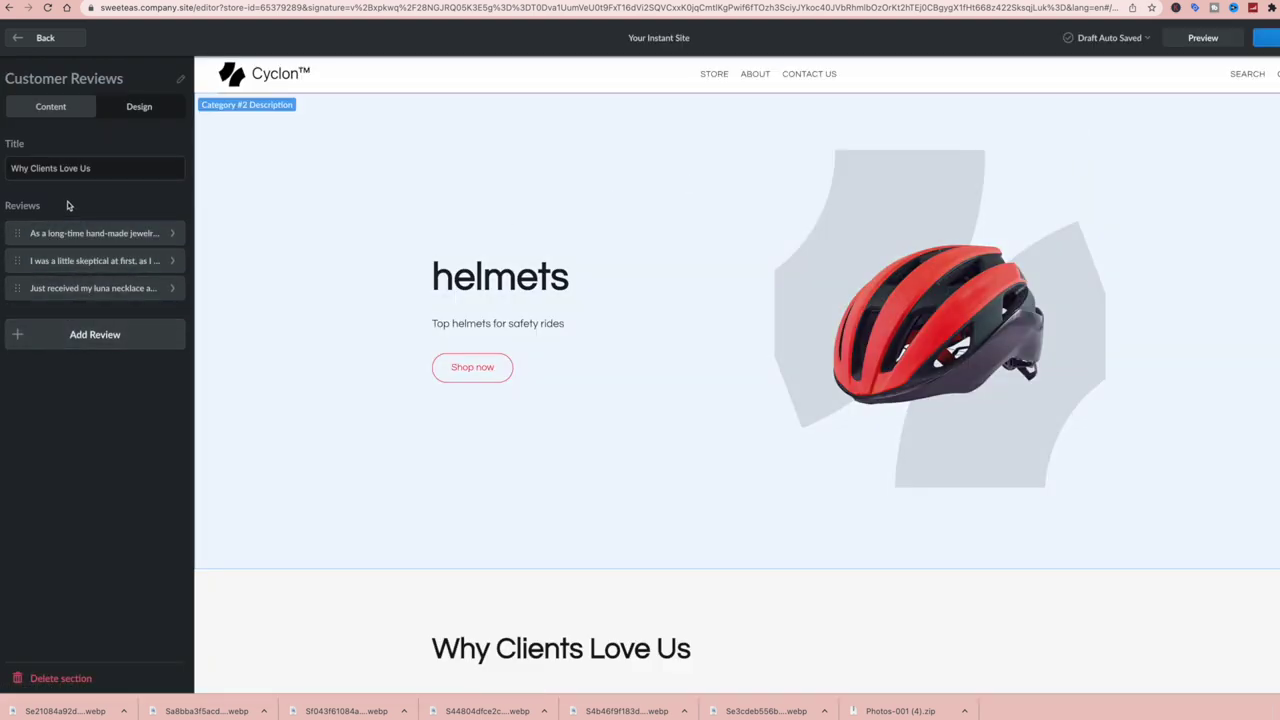
- Change the Customer Reviews section title to "What Our Customers Are Saying" and return to the homepage sections
left_click_drag(100, 169, 2, 166)
type("W")
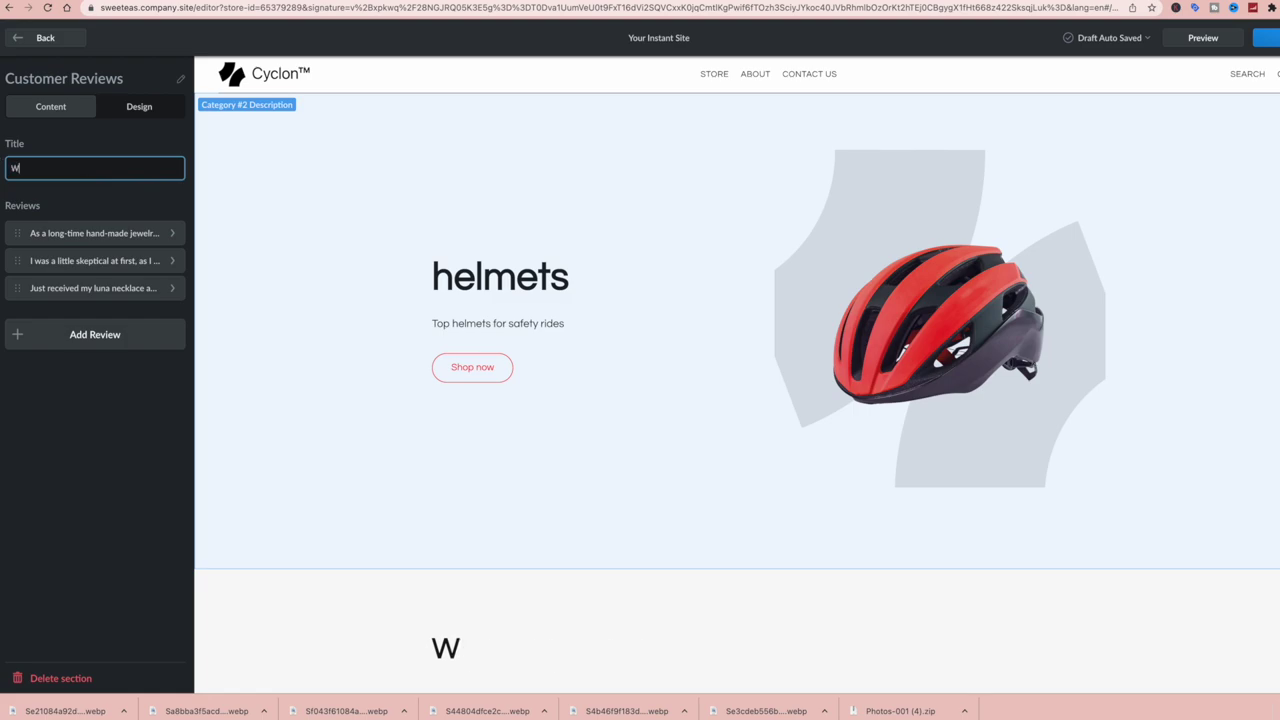
type("hat Ou")
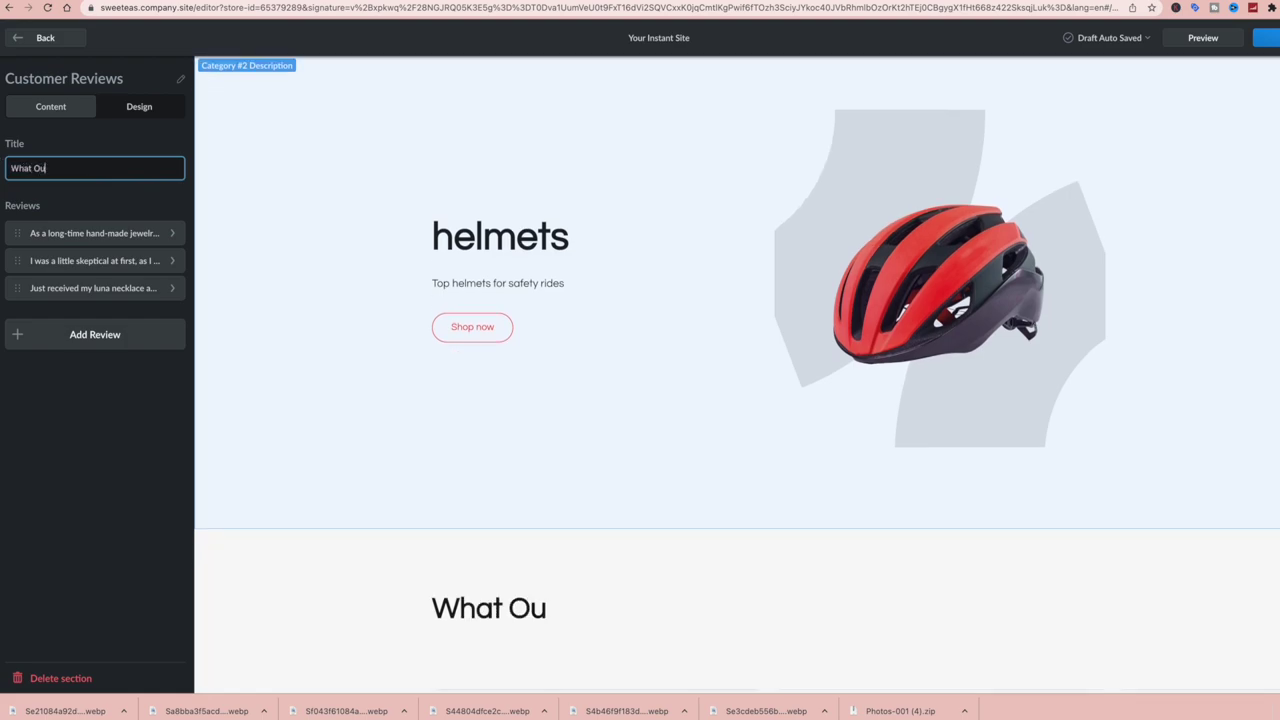
type("r Custom")
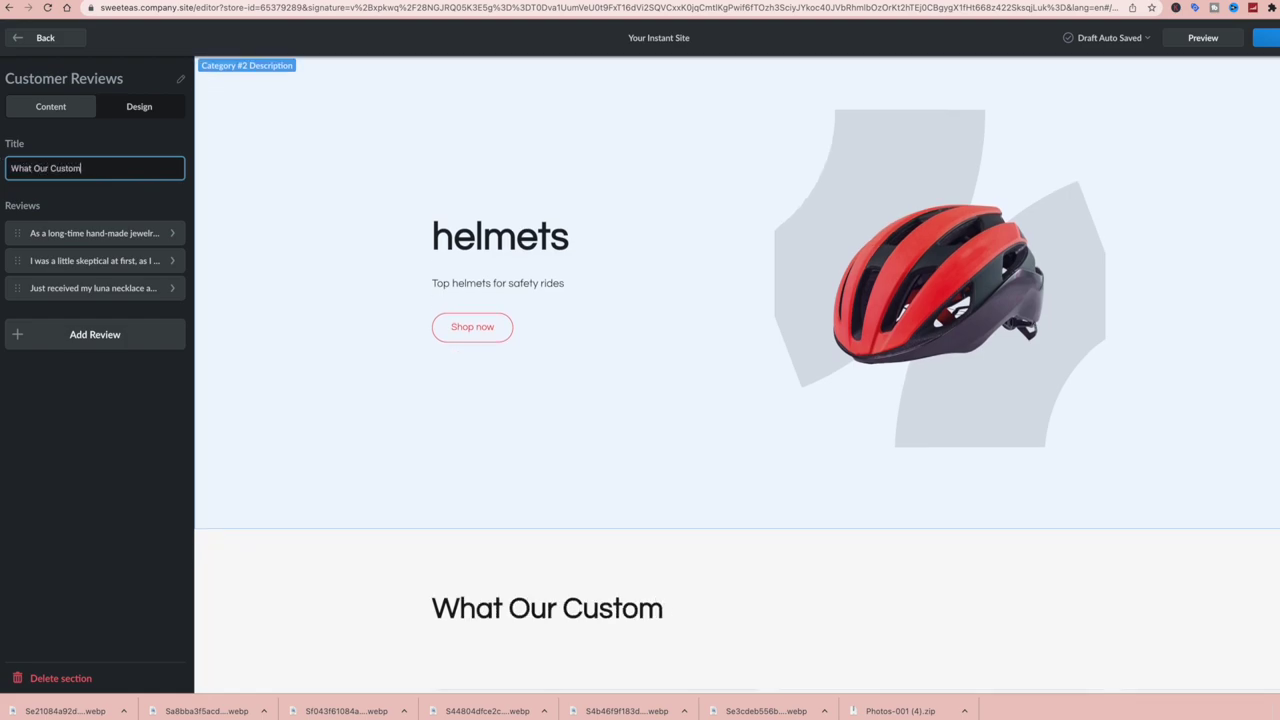
type("ers Are Saying")
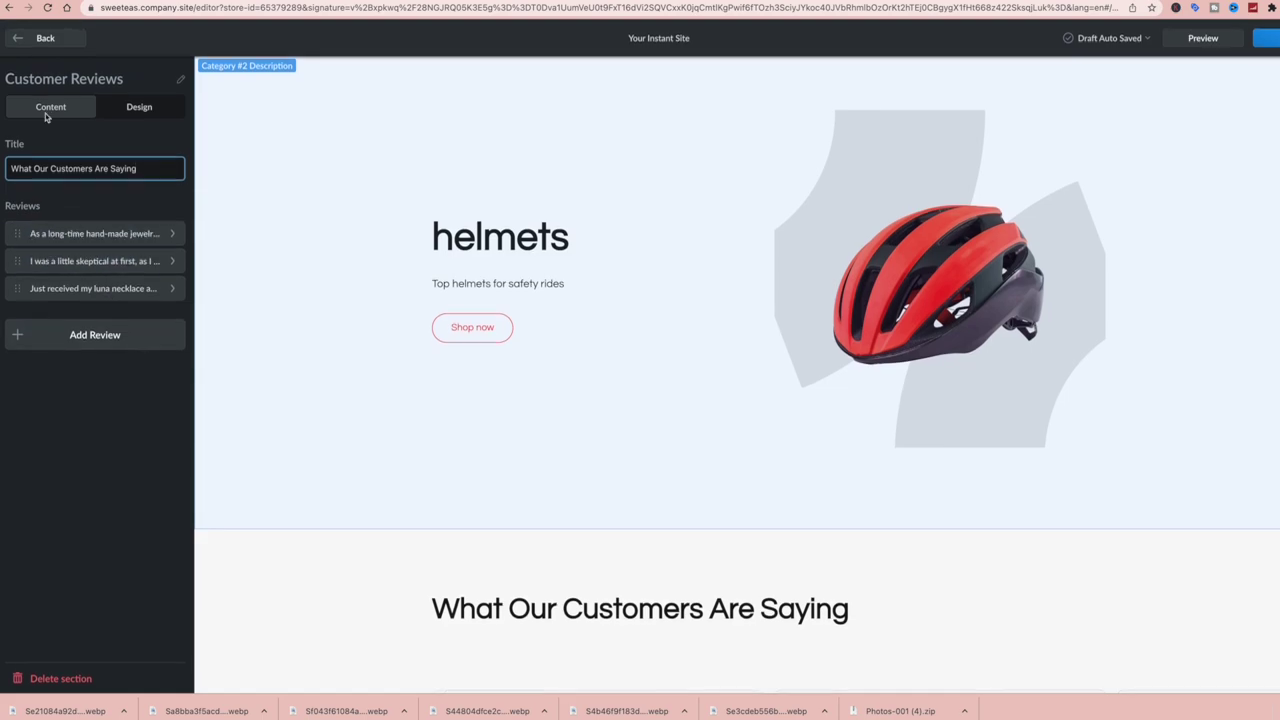
left_click(18, 37)
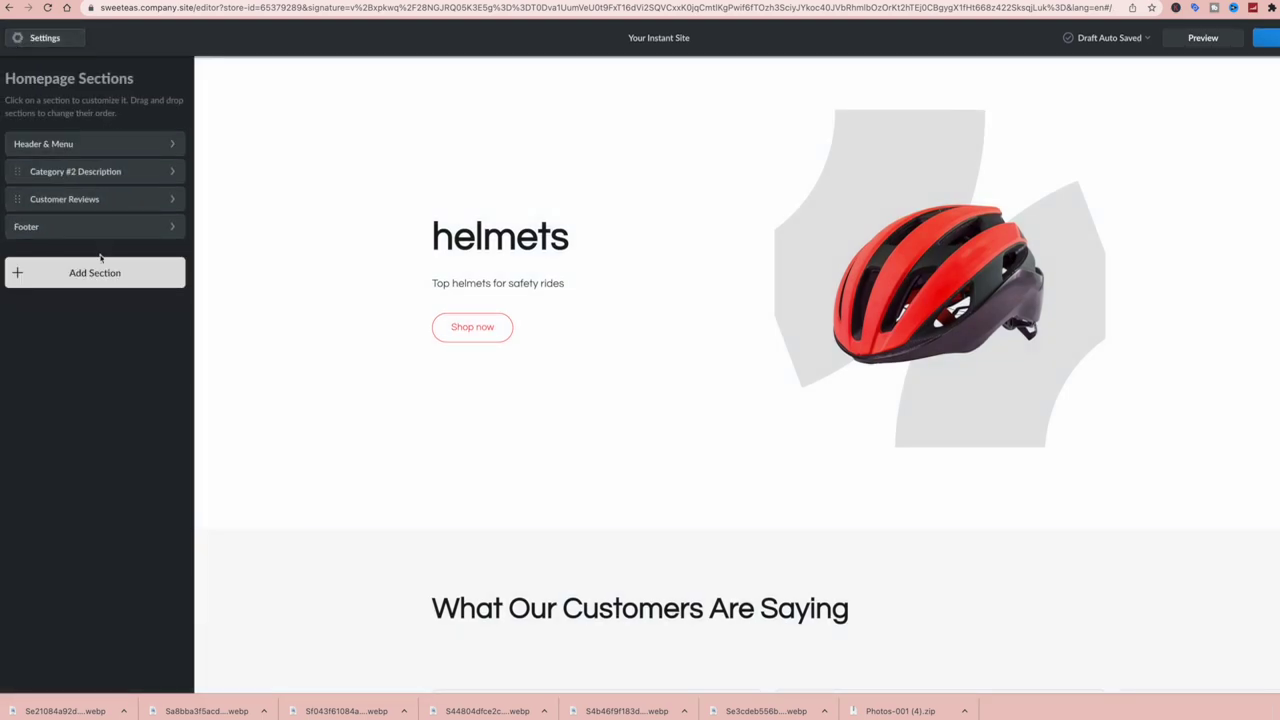
- Look through the section designs available to add, from Intro & Cover through to Products
left_click(94, 276)
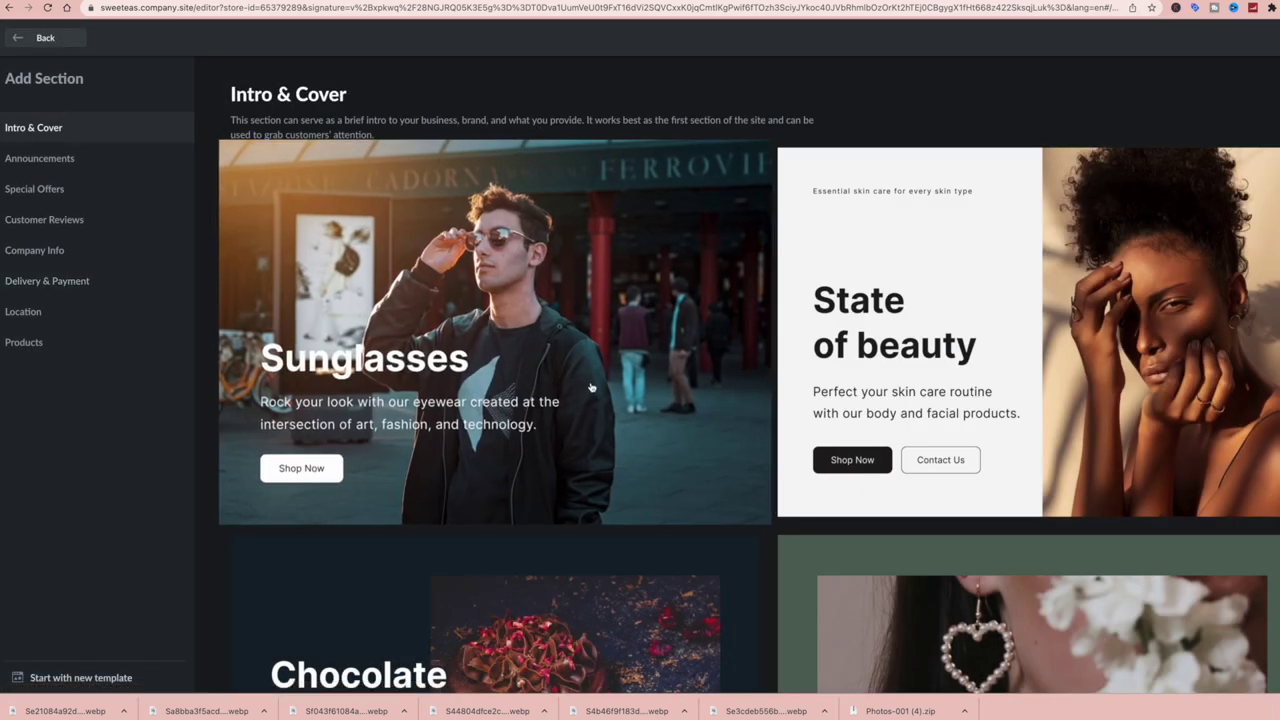
scroll(591, 387, "down", 5)
scroll(591, 387, "down", 15)
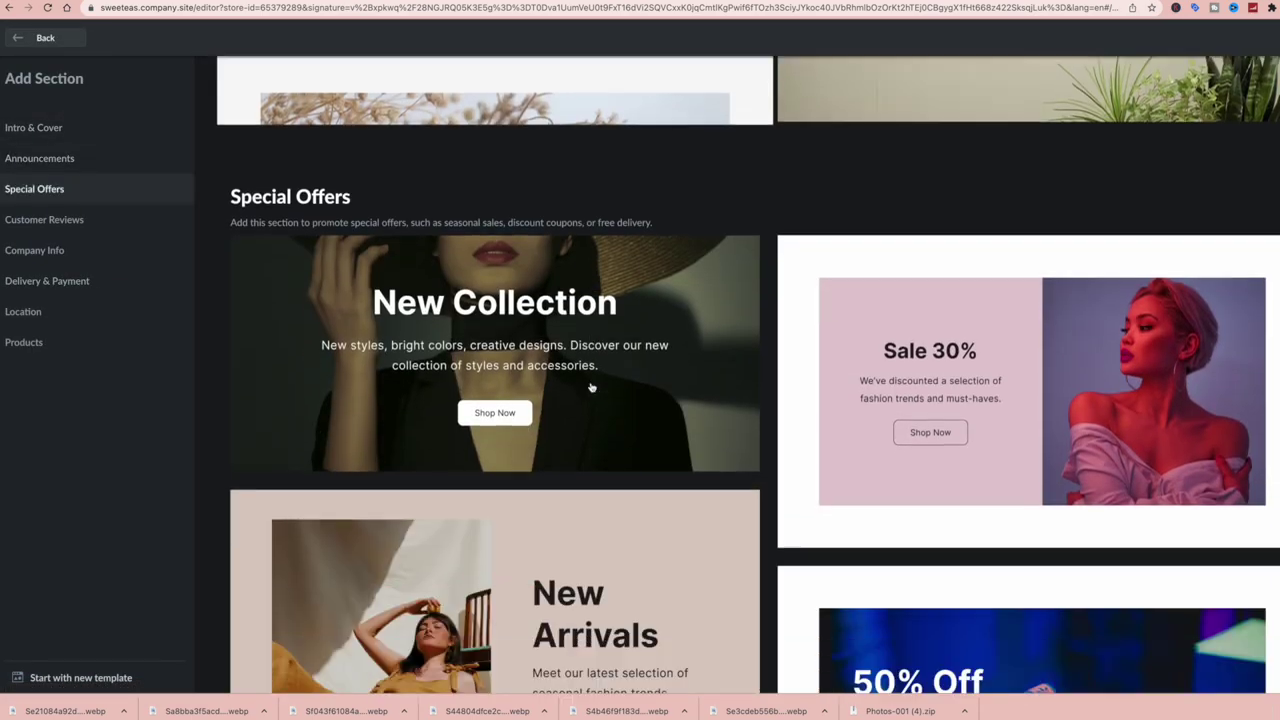
scroll(591, 387, "down", 15)
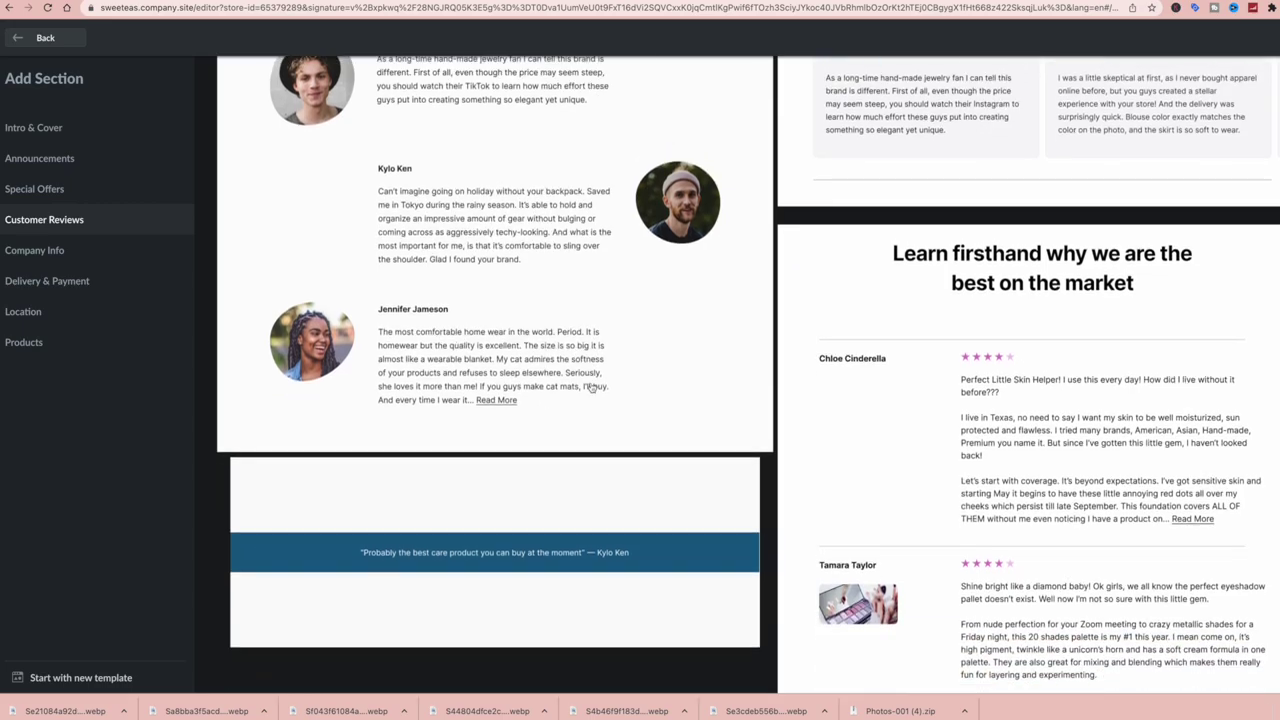
scroll(591, 387, "down", 15)
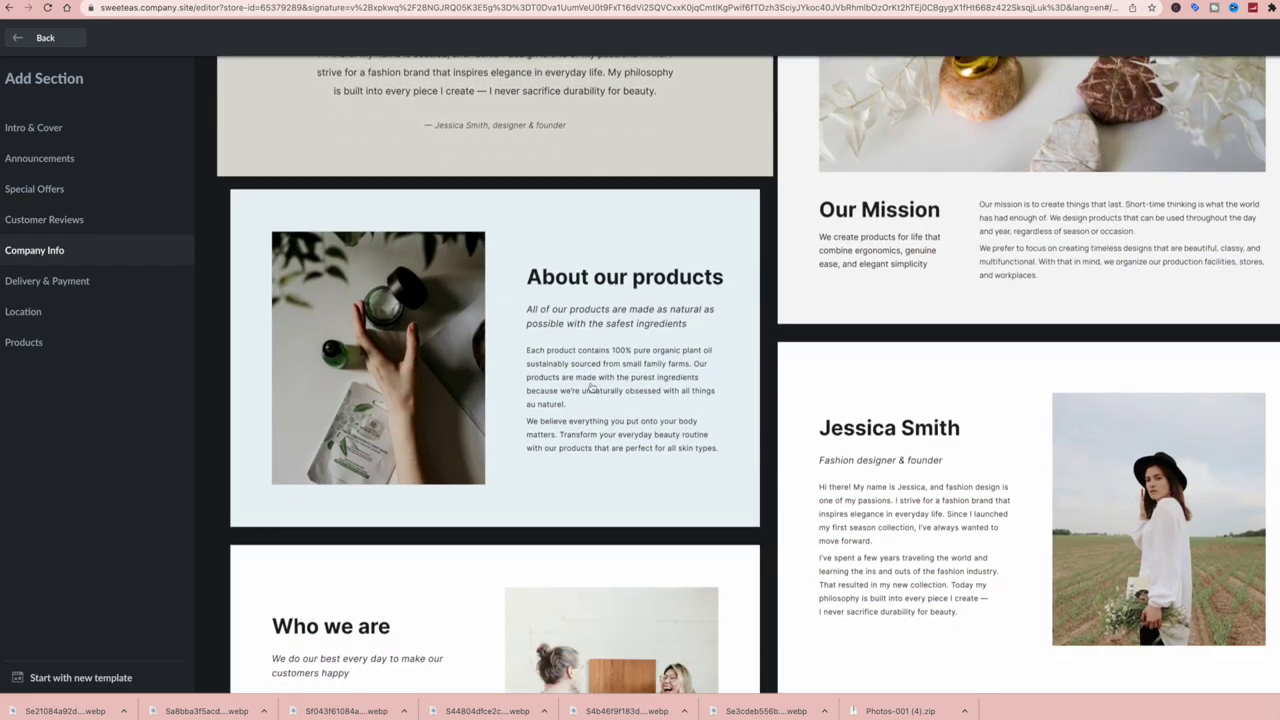
scroll(591, 387, "down", 15)
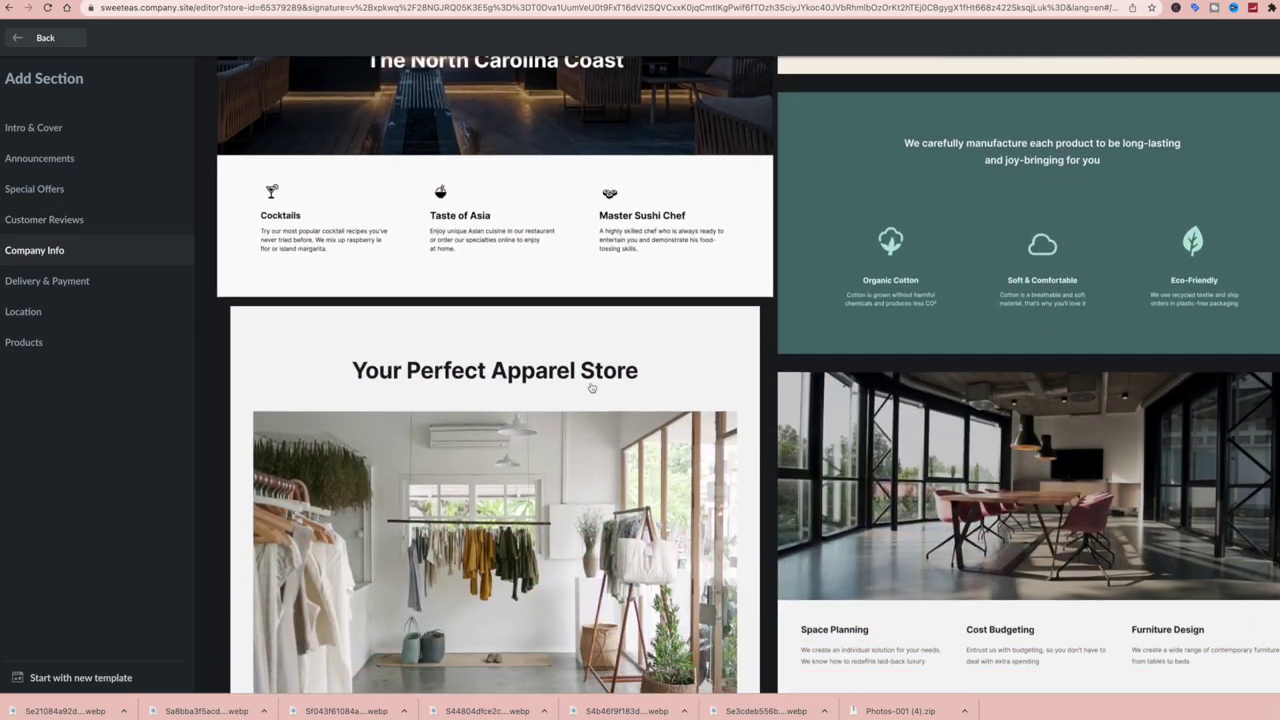
scroll(591, 387, "down", 15)
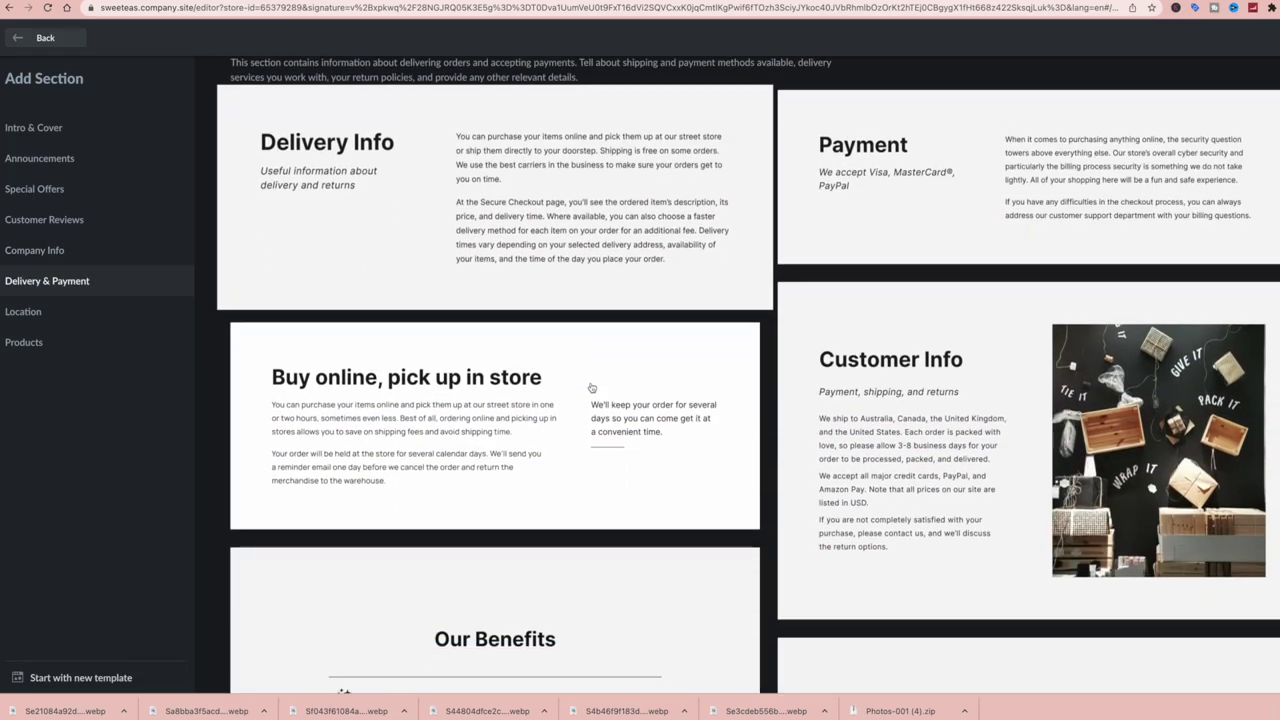
scroll(591, 387, "up", 4)
scroll(591, 387, "down", 2)
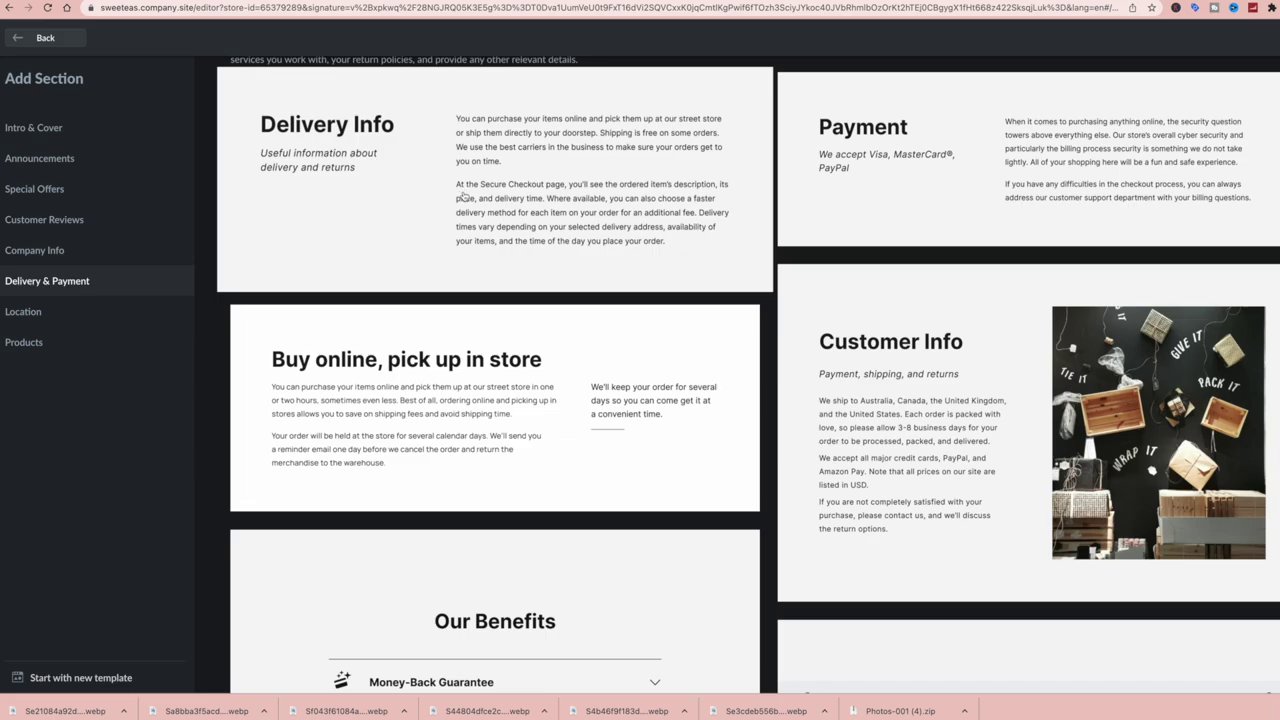
scroll(584, 200, "down", 10)
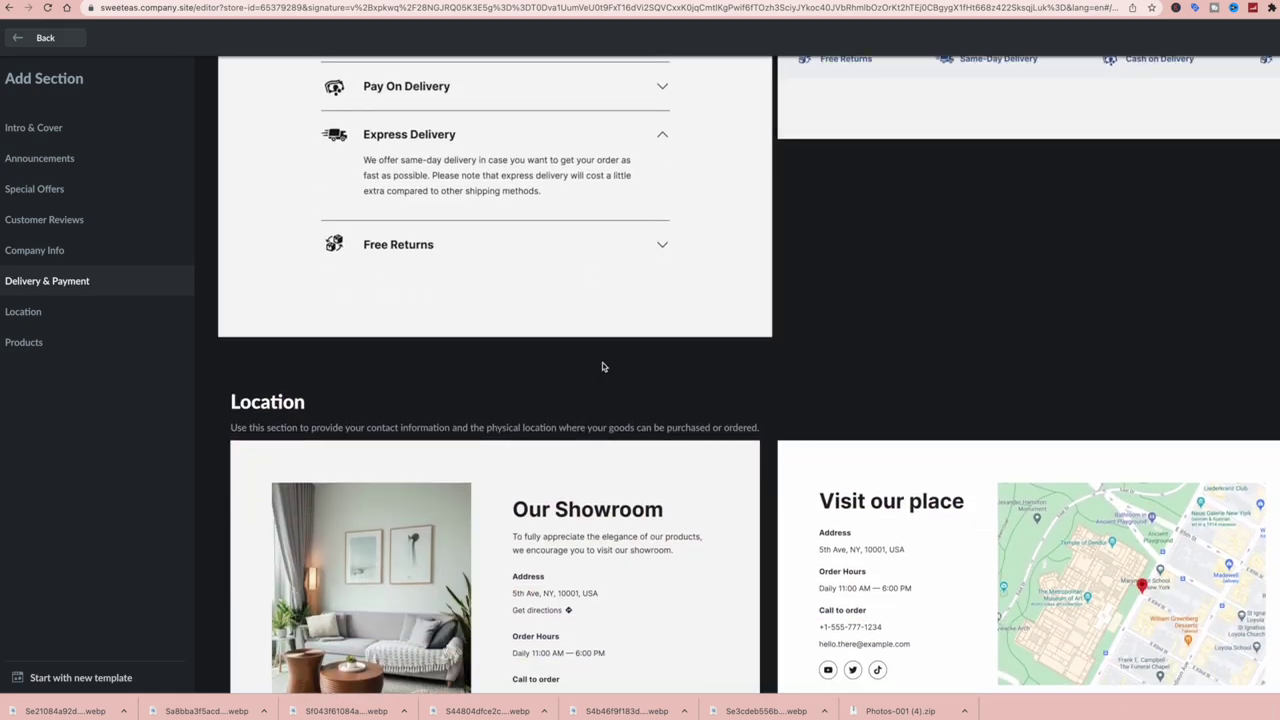
scroll(603, 367, "down", 10)
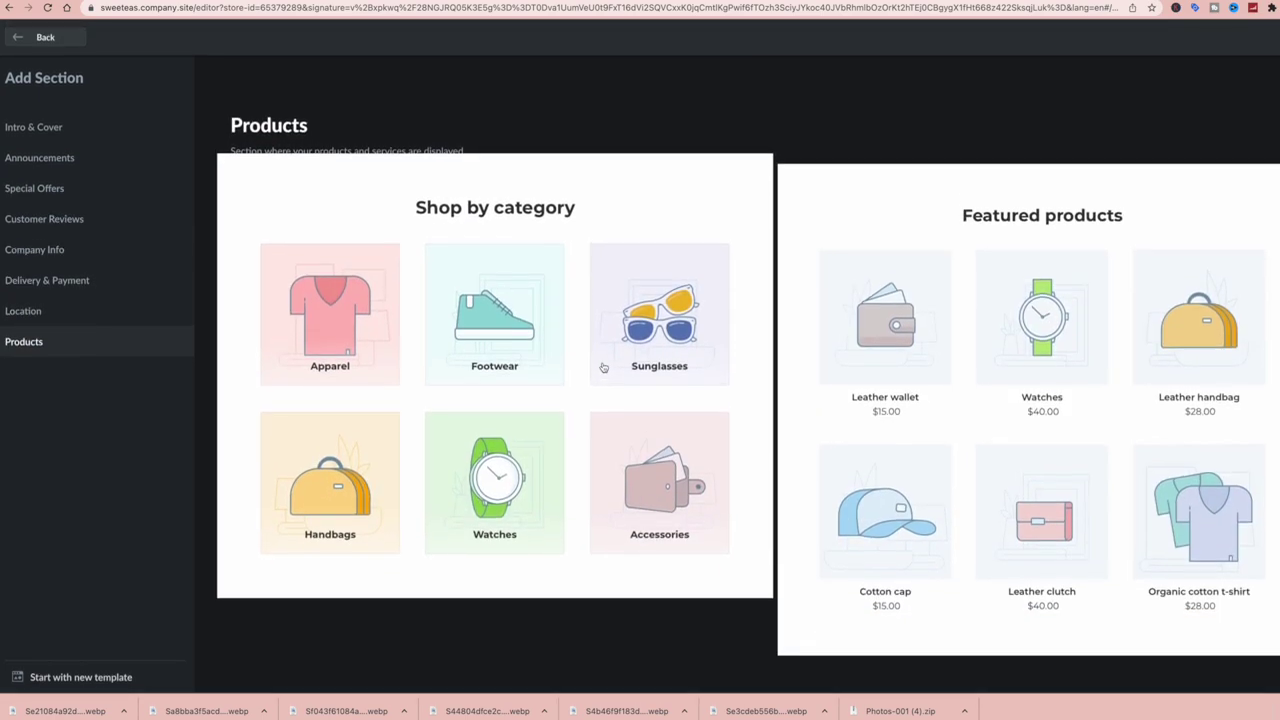
- Add the "Our Benefits" Delivery & Payment section with expandable selling points to the homepage
scroll(603, 367, "up", 7)
scroll(603, 367, "up", 10)
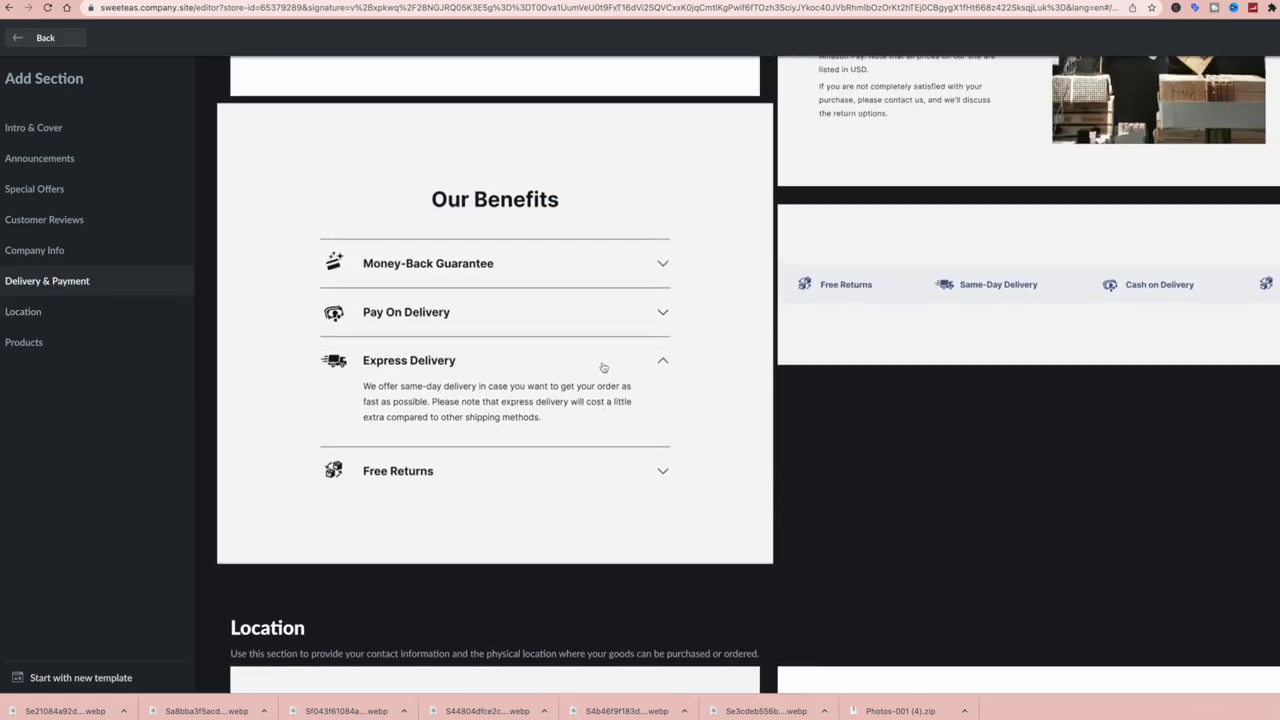
scroll(603, 367, "up", 7)
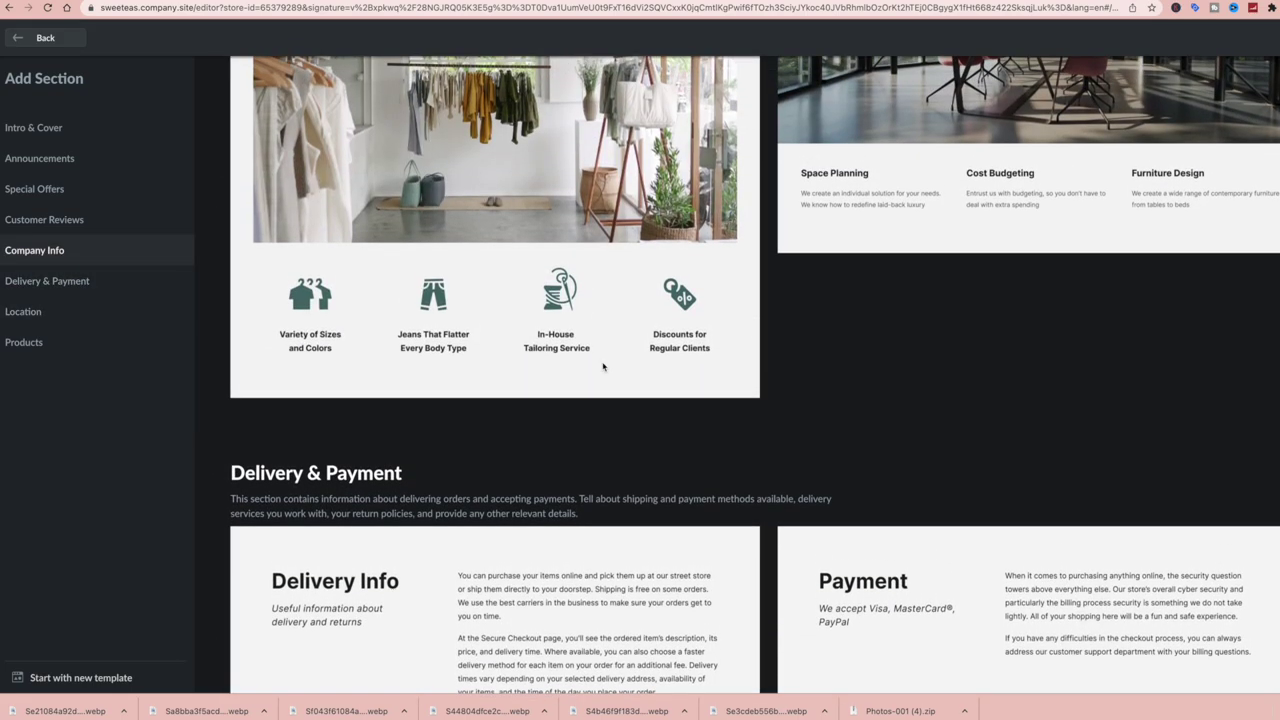
scroll(603, 367, "down", 3)
scroll(603, 367, "down", 2)
scroll(603, 367, "down", 2)
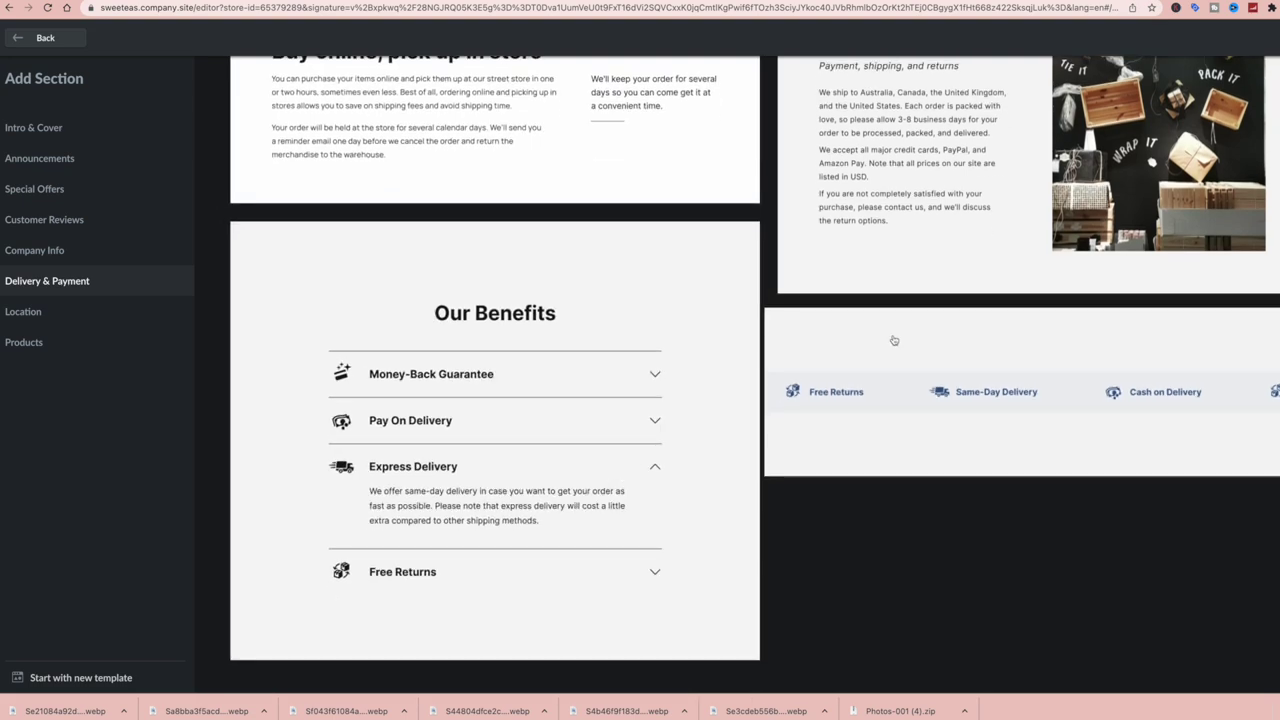
left_click(405, 270)
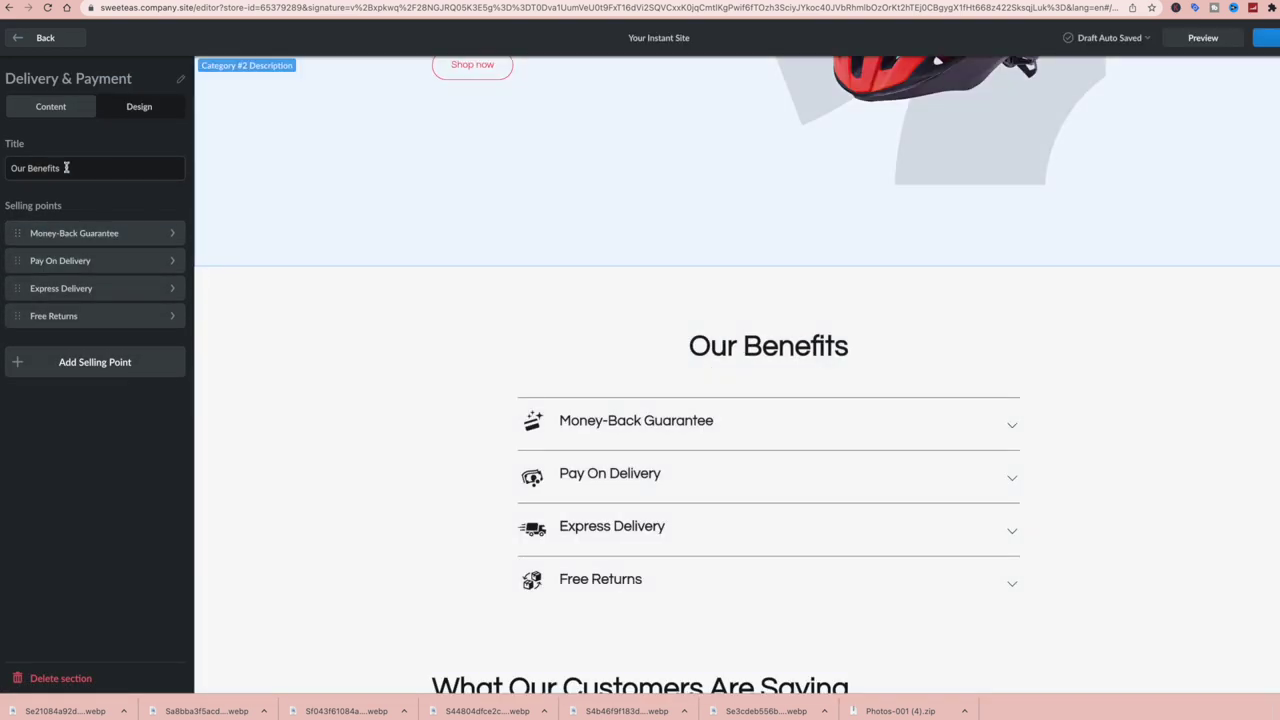
- Change the Delivery & Payment section's title to "FAQ"
left_click_drag(84, 168, 2, 168)
type("F")
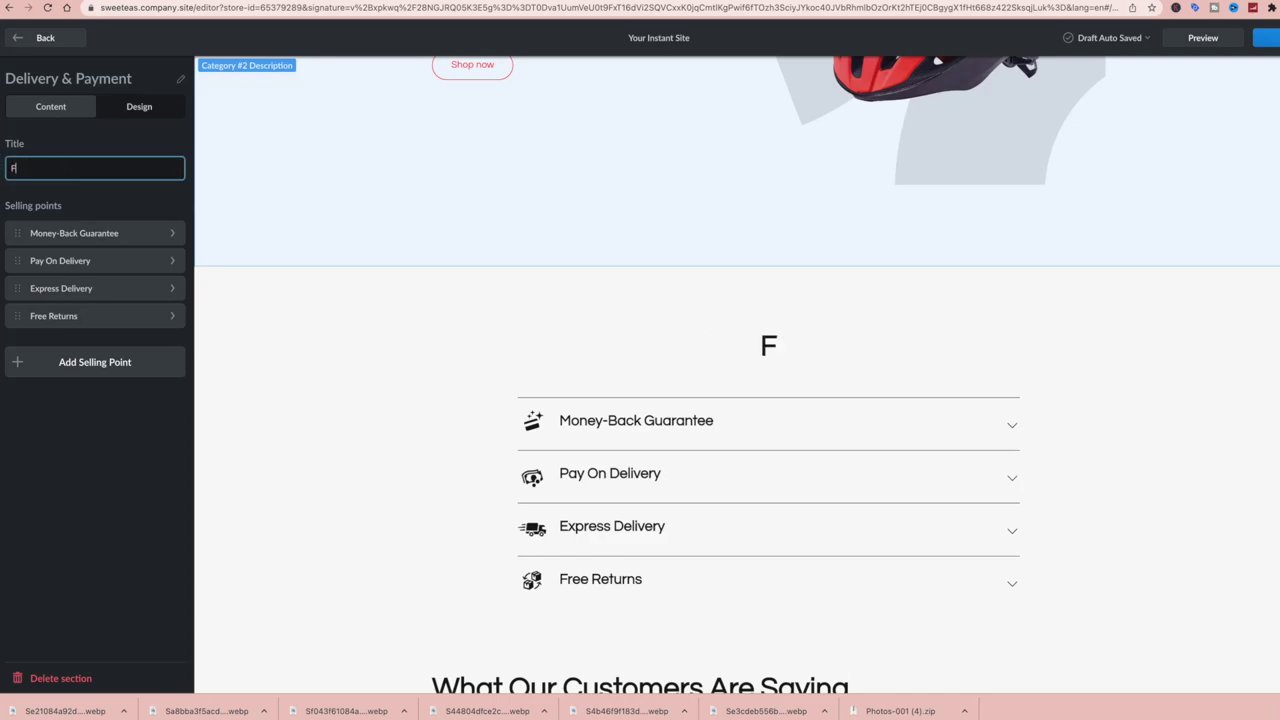
type("AQ")
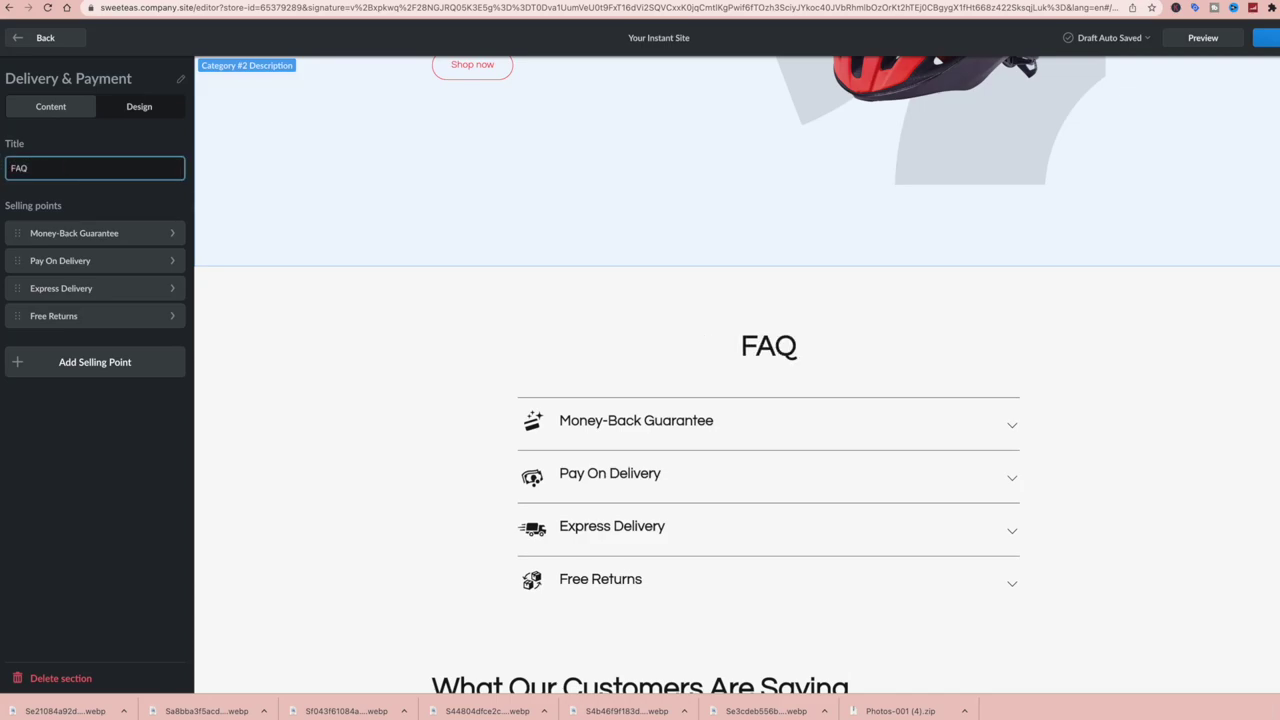
- Retitle the Money-Back Guarantee selling point as "How Fast Do You Ship?"
left_click(94, 237)
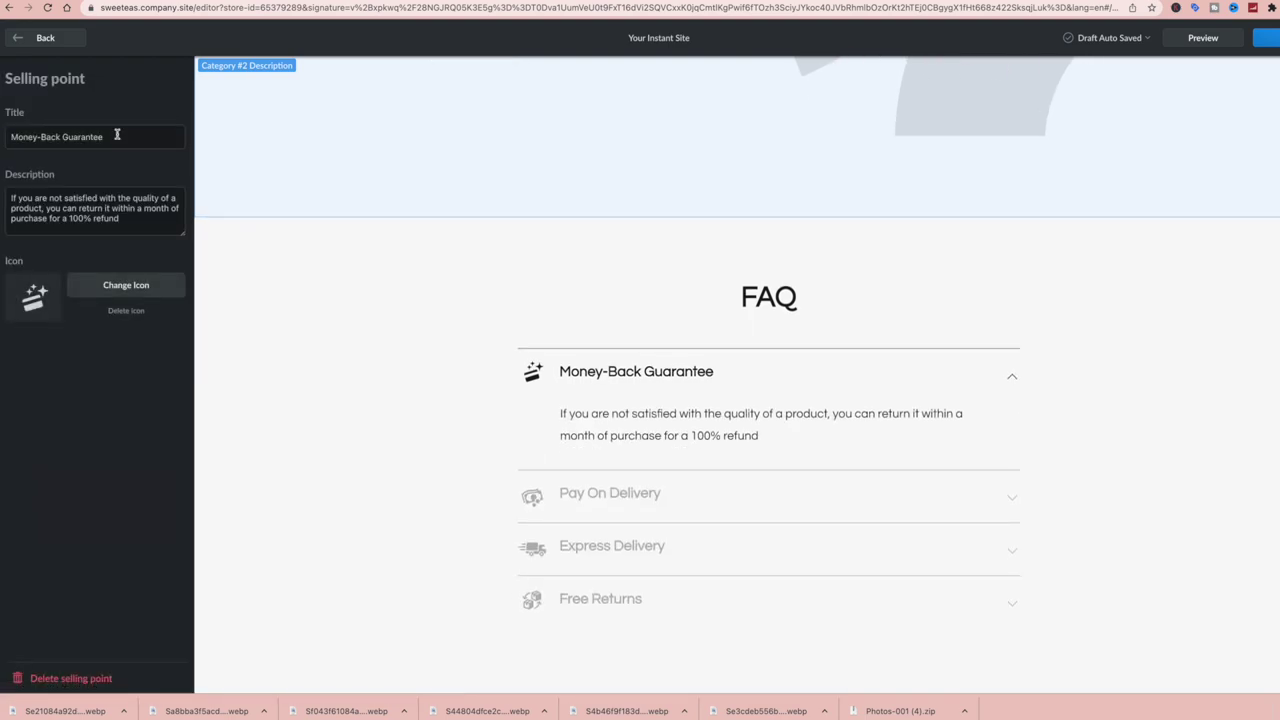
left_click_drag(117, 134, 3, 136)
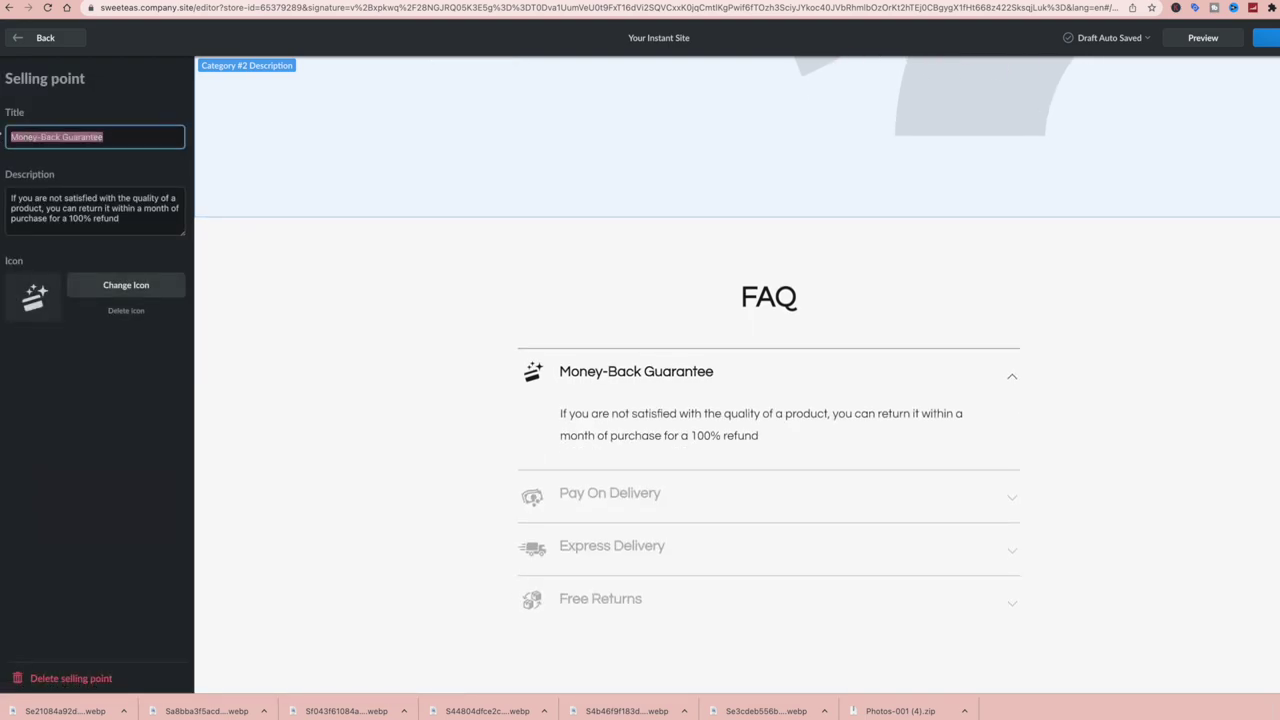
type("How")
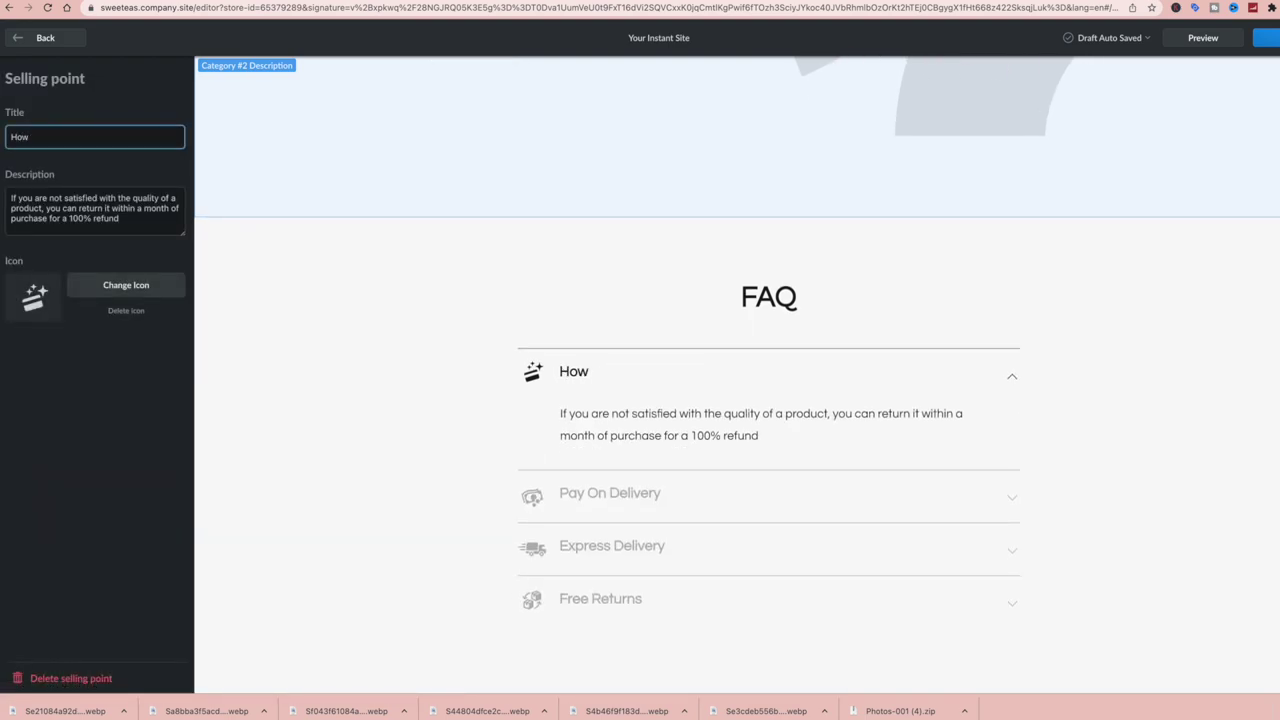
type(" Fast")
type(" Will I")
key("BackSpace")
key("BackSpace")
key("BackSpace")
key("BackSpace")
type("Do You Ship")
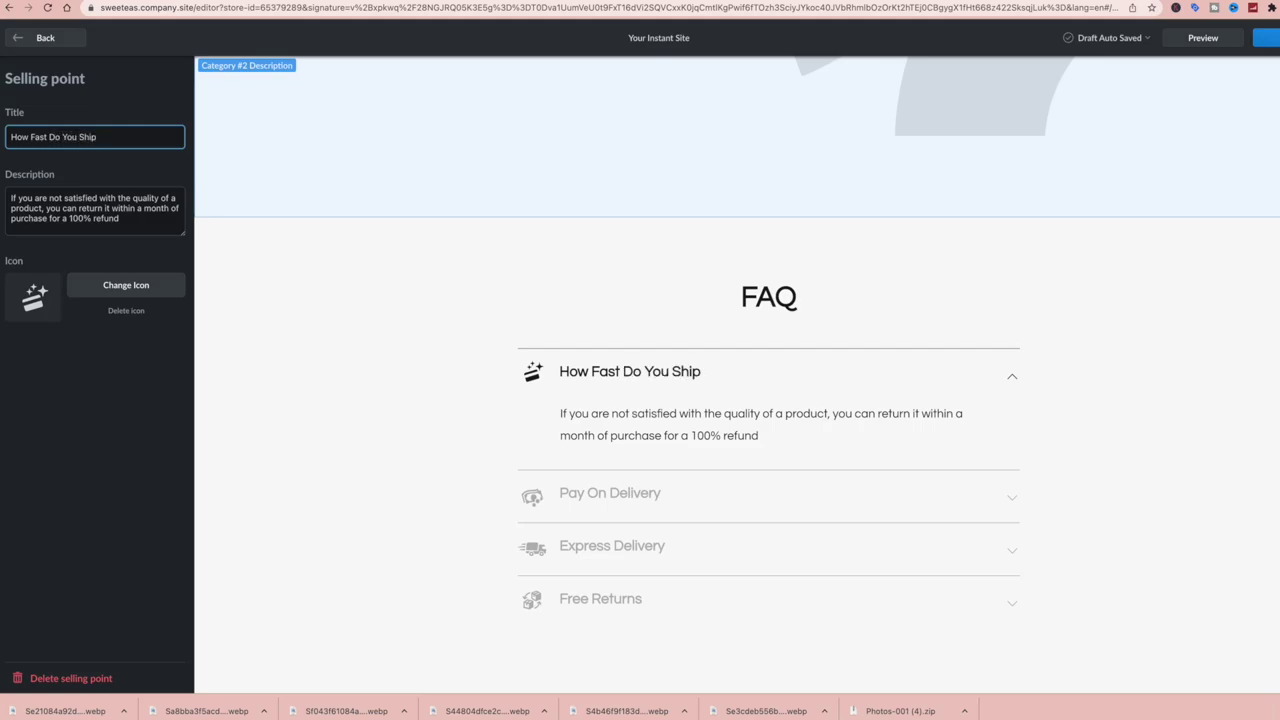
type("?")
- Replace the shipping question's description with "Most orders ship within 3 business days vis USPS"
left_click_drag(128, 222, 2, 207)
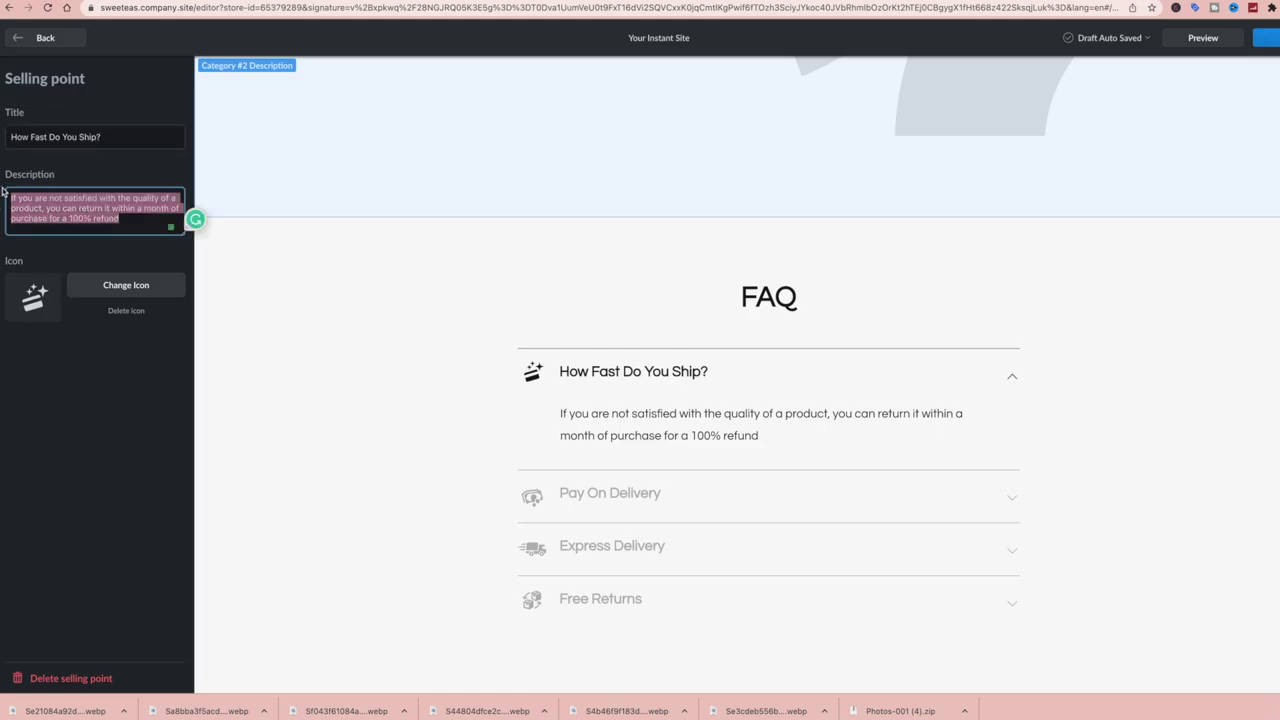
type("Most")
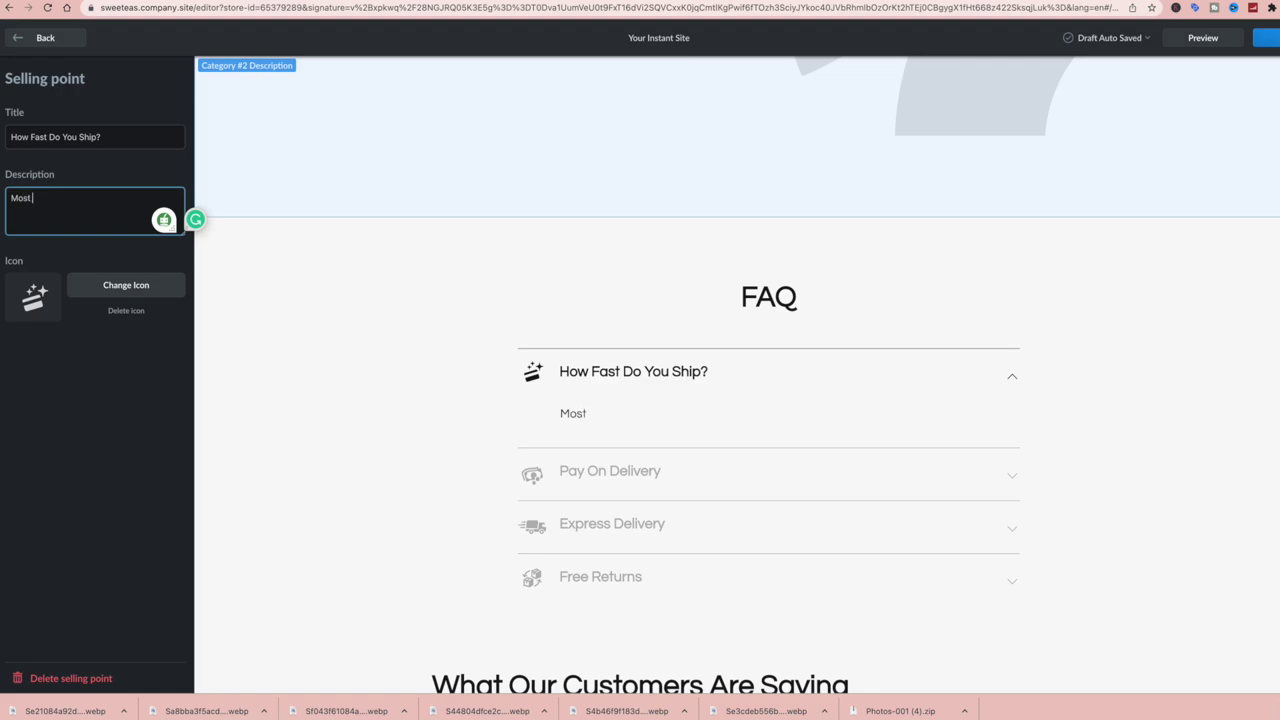
type(" Order Ship")
key("BackSpace")
key("BackSpace")
key("BackSpace")
key("BackSpace")
key("BackSpace")
key("BackSpace")
key("BackSpace")
key("BackSpace")
type("orders ship within")
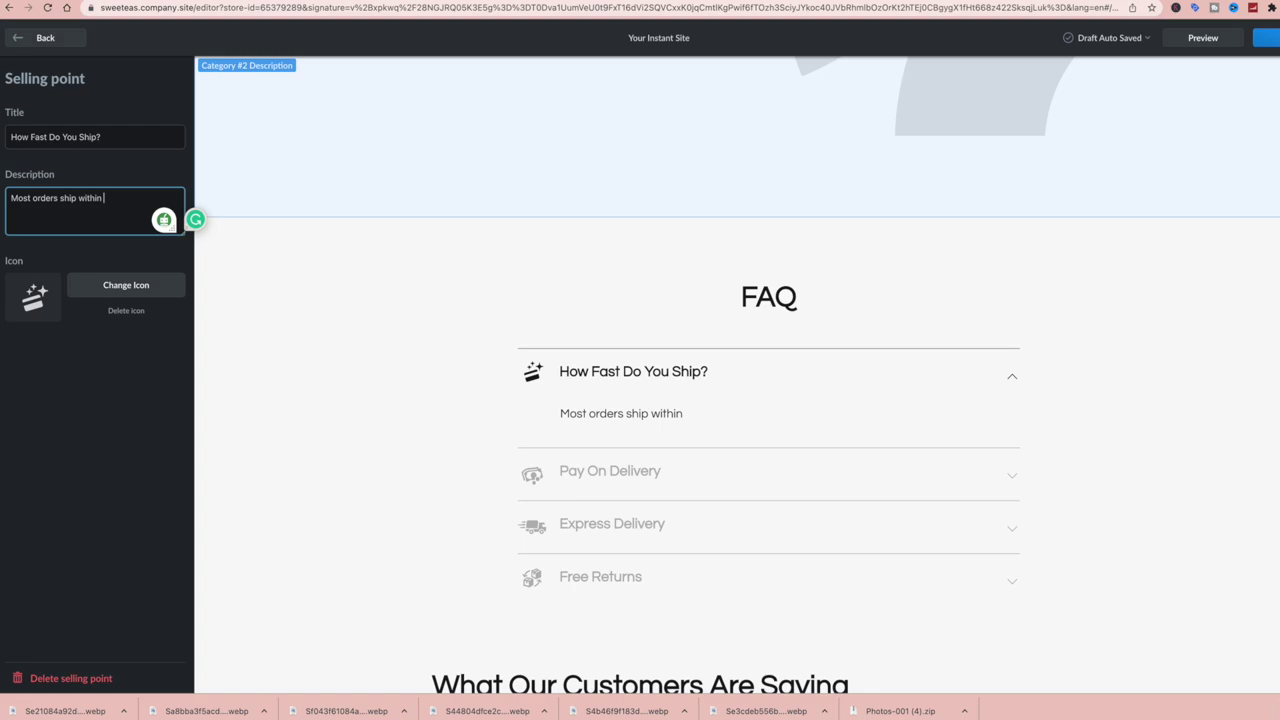
type(" 3 business days")
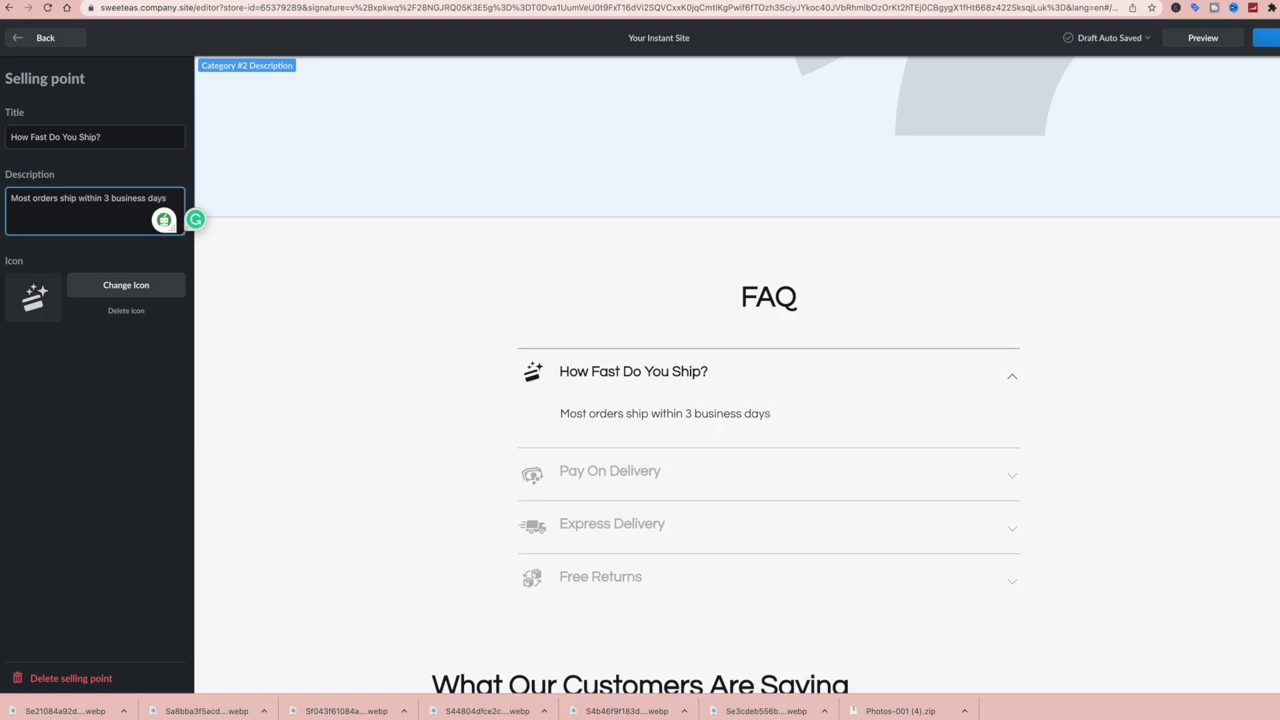
type(" vis USPS")
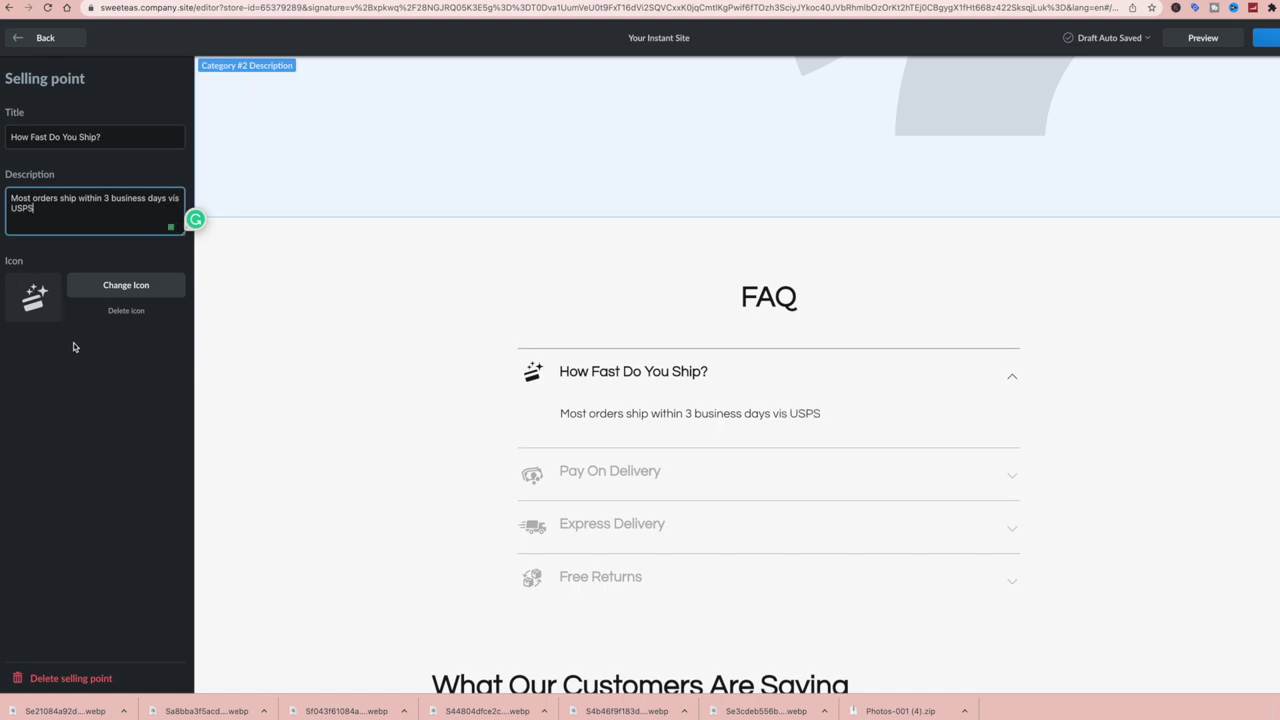
- Change the shipping question's icon to the open box and return to the section's list of selling points
left_click(37, 298)
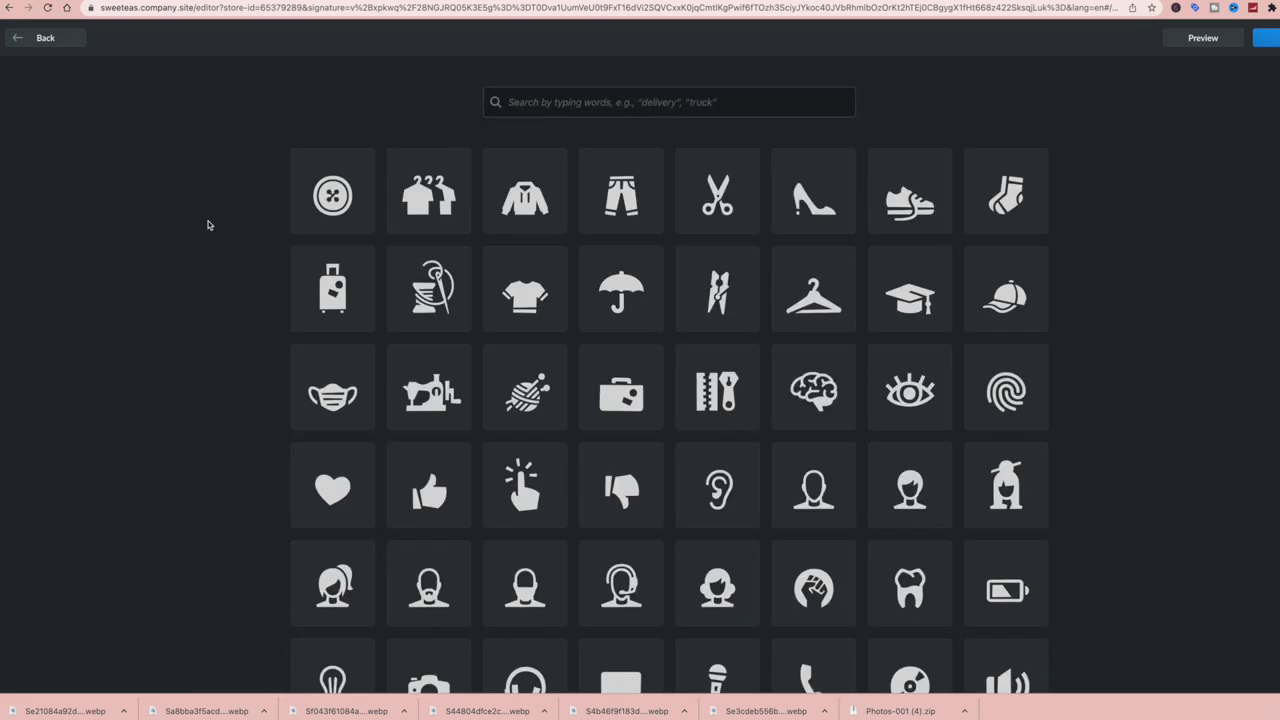
left_click(541, 104)
type("shipping")
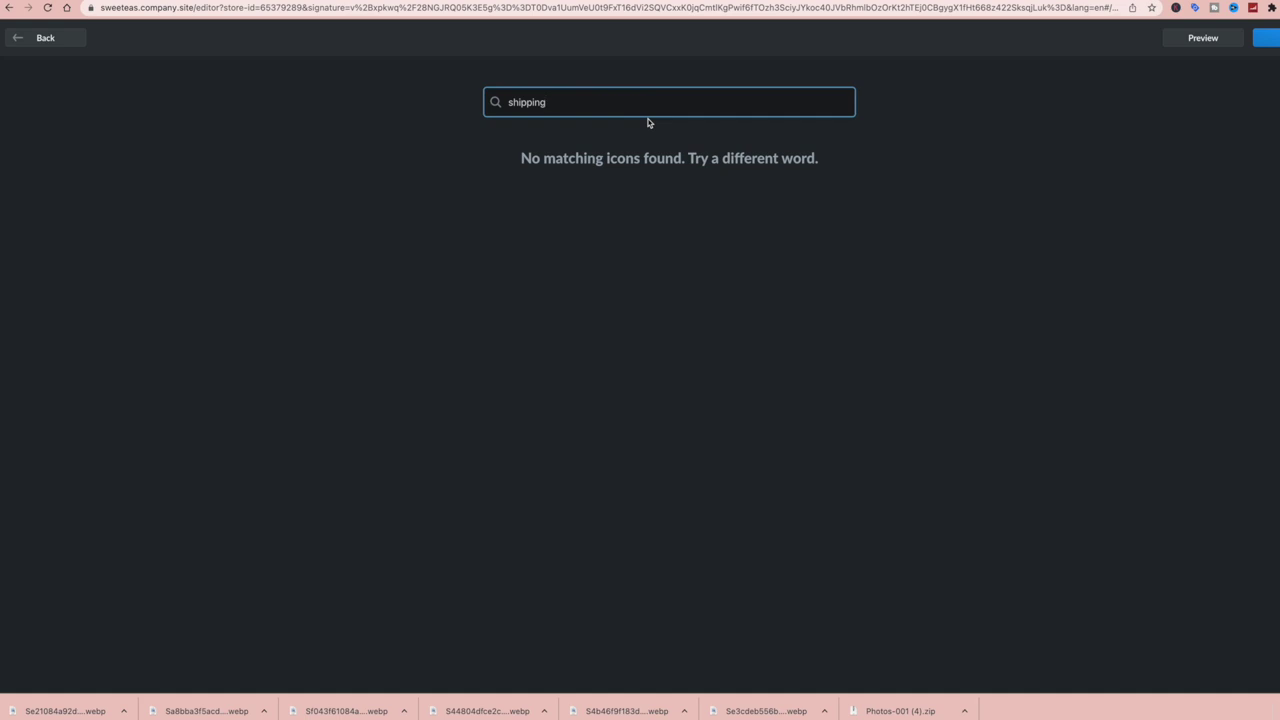
key("BackSpace")
key("BackSpace")
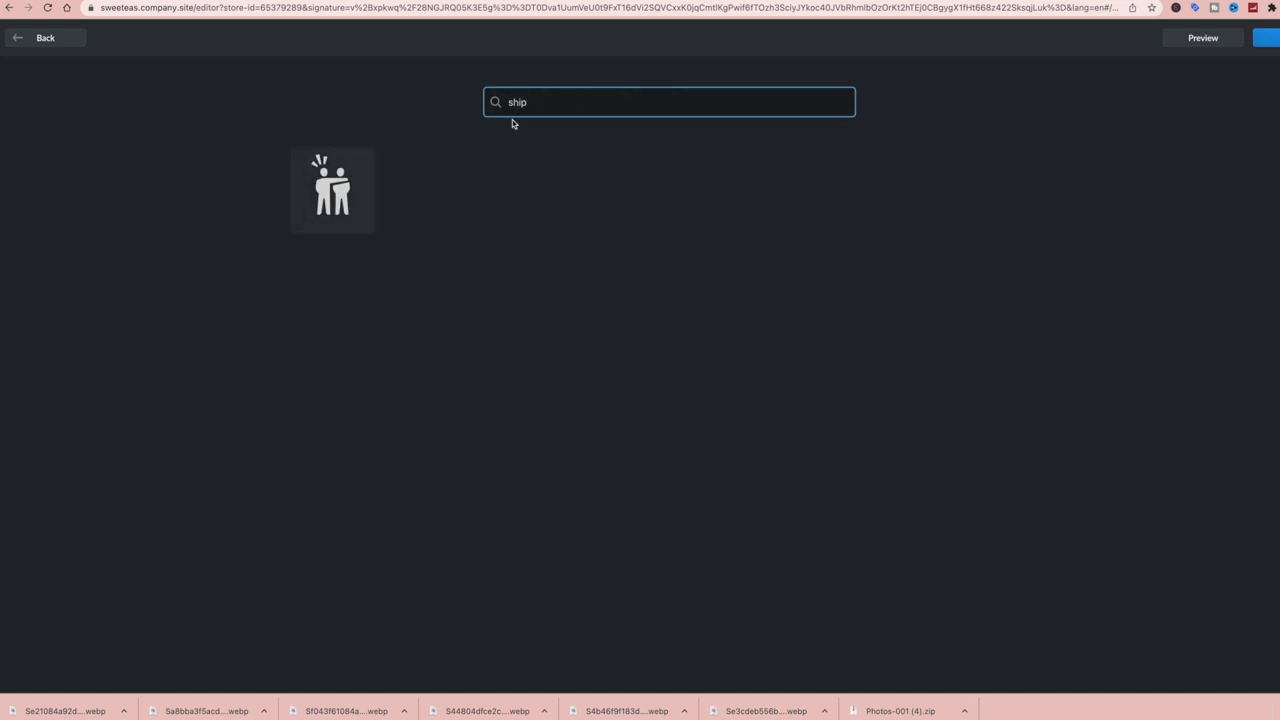
left_click_drag(537, 101, 489, 100)
key("BackSpace")
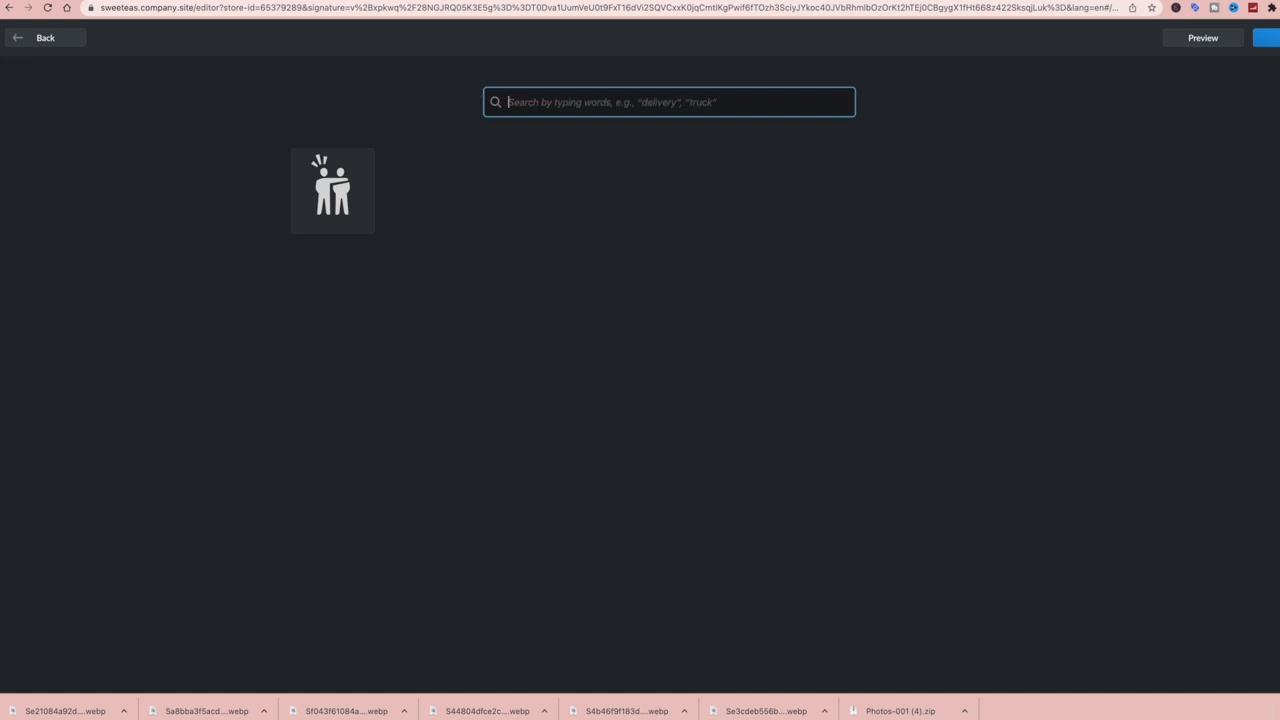
scroll(559, 251, "down", 3)
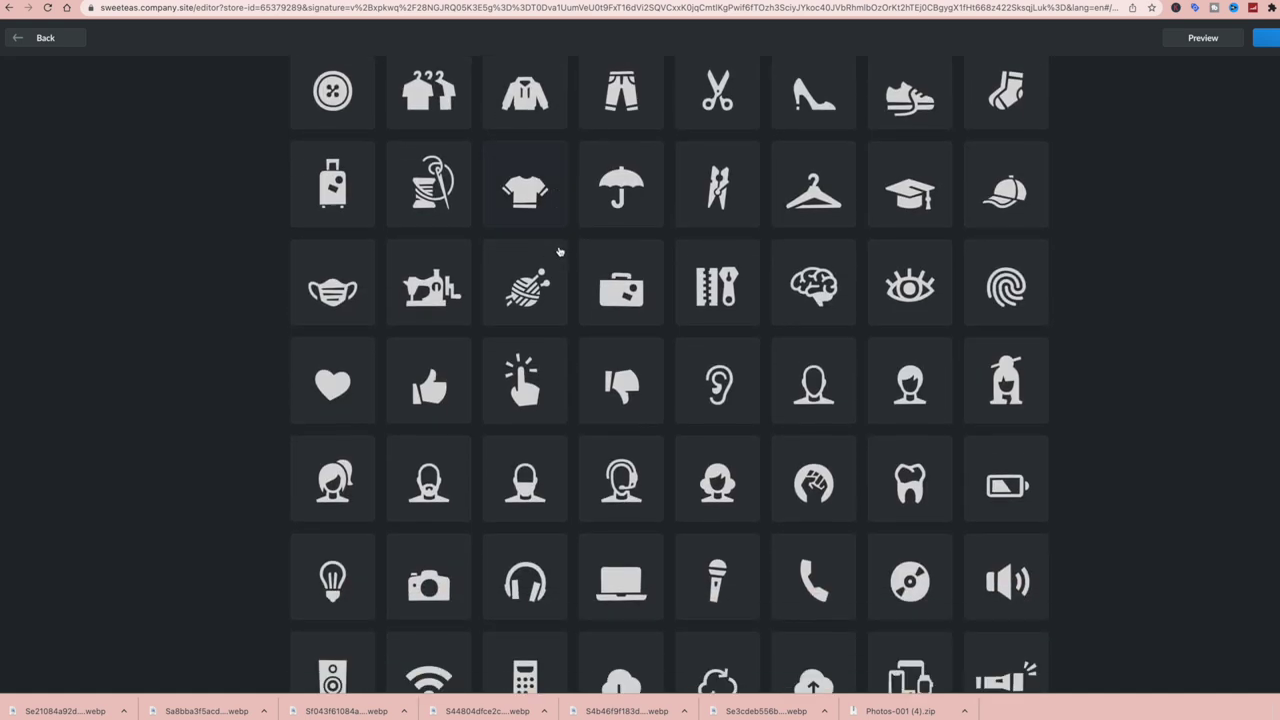
scroll(559, 251, "down", 5)
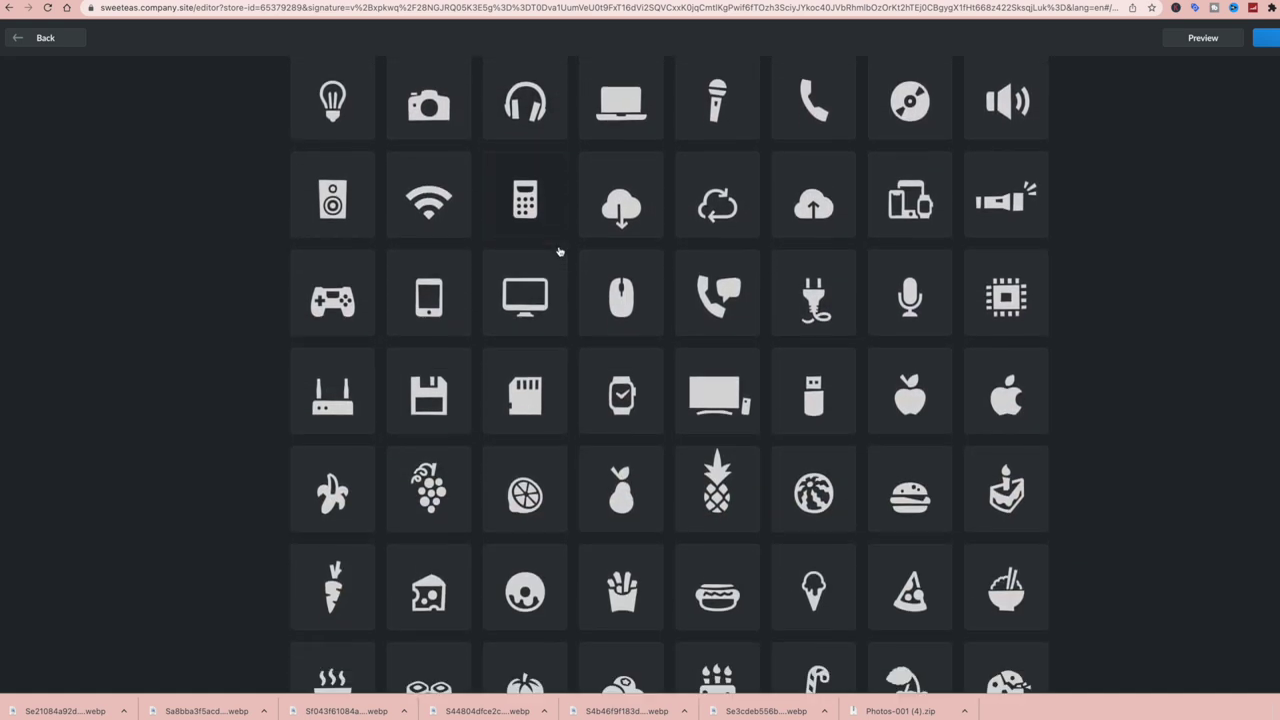
scroll(559, 251, "down", 10)
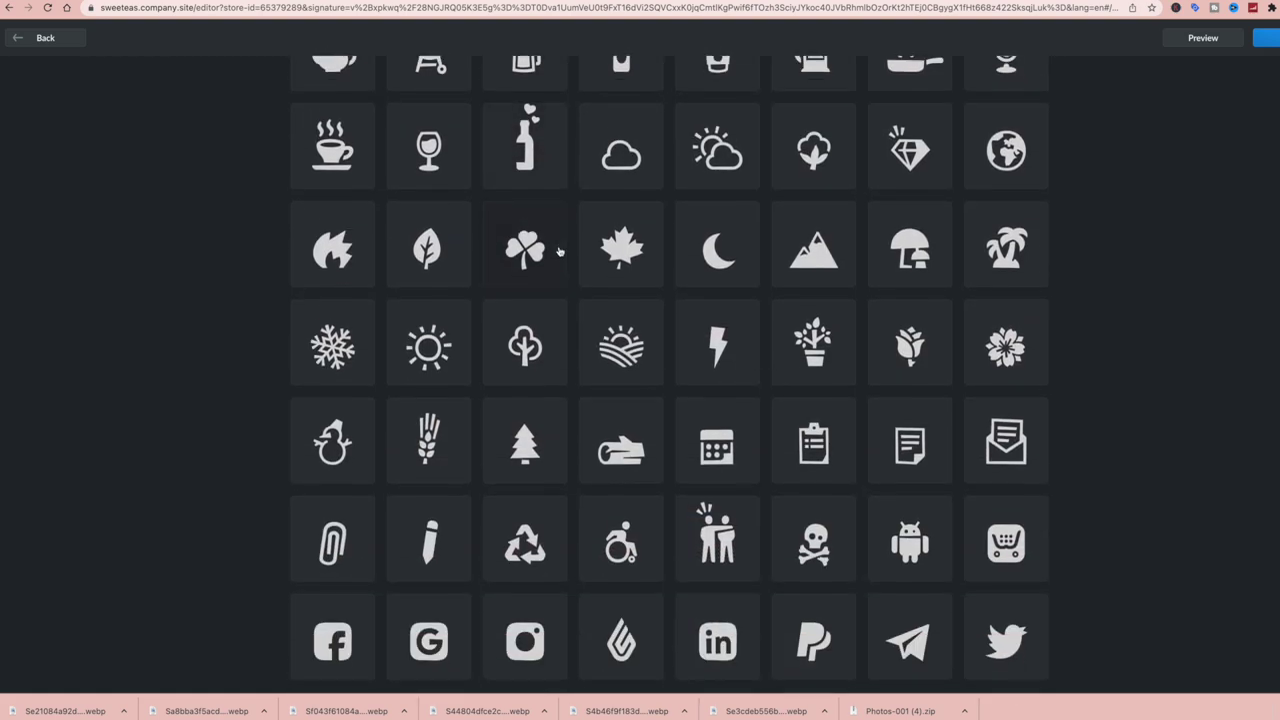
scroll(559, 251, "down", 4)
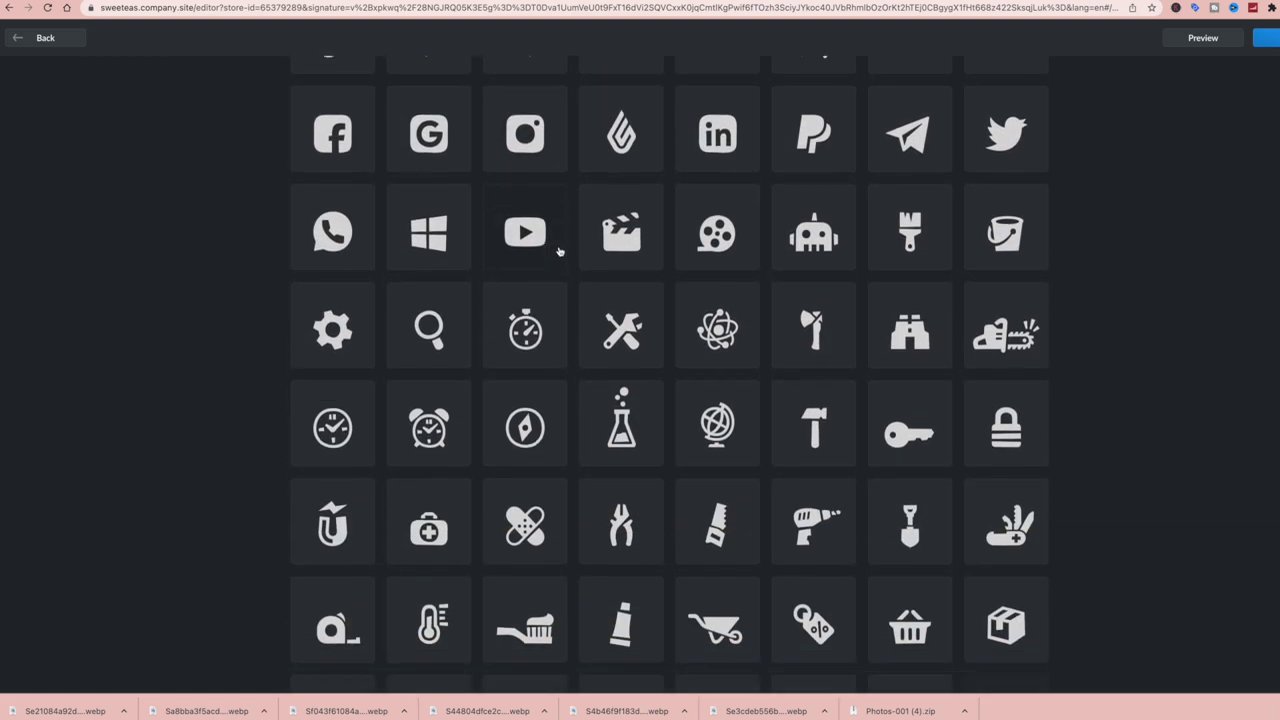
scroll(559, 251, "down", 2)
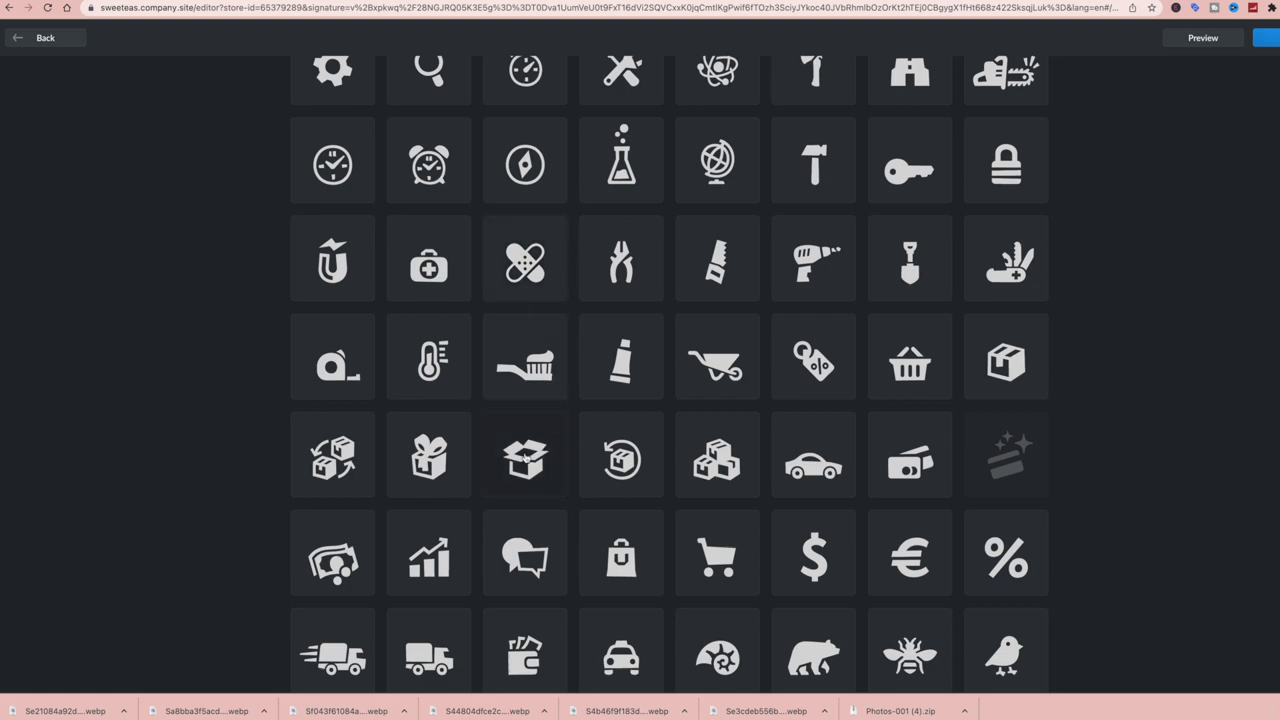
left_click(524, 458)
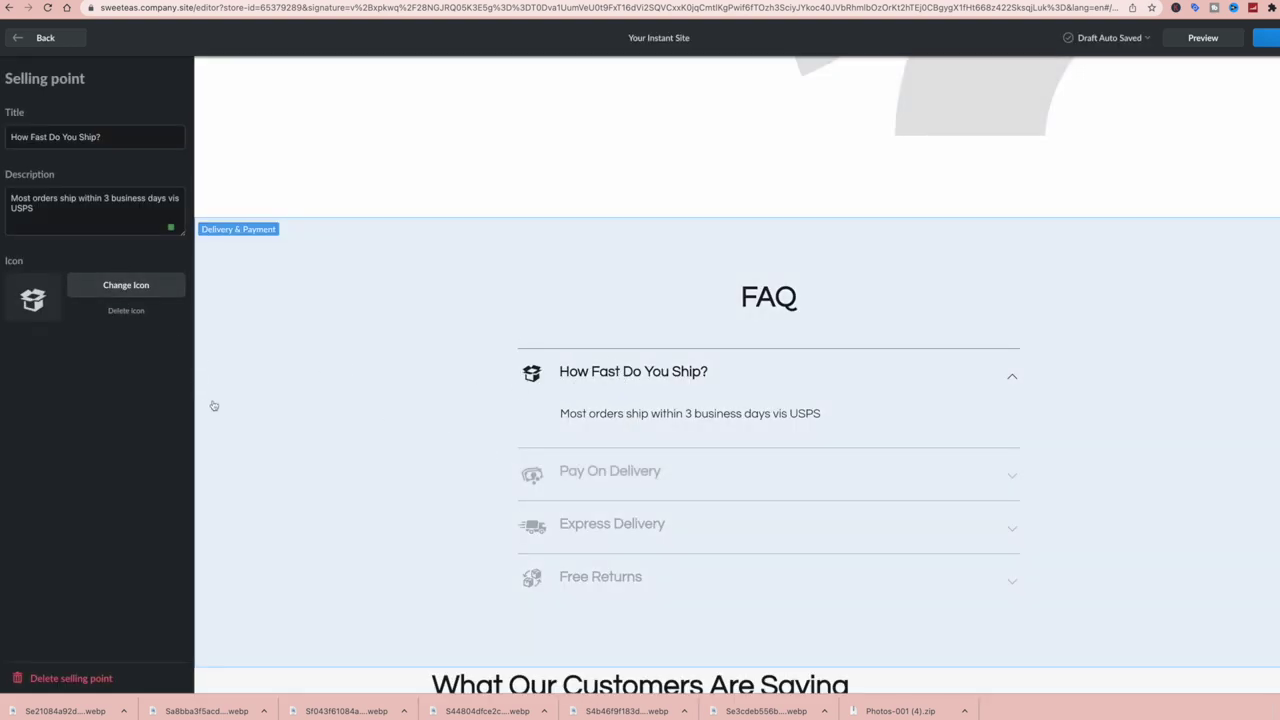
left_click(42, 38)
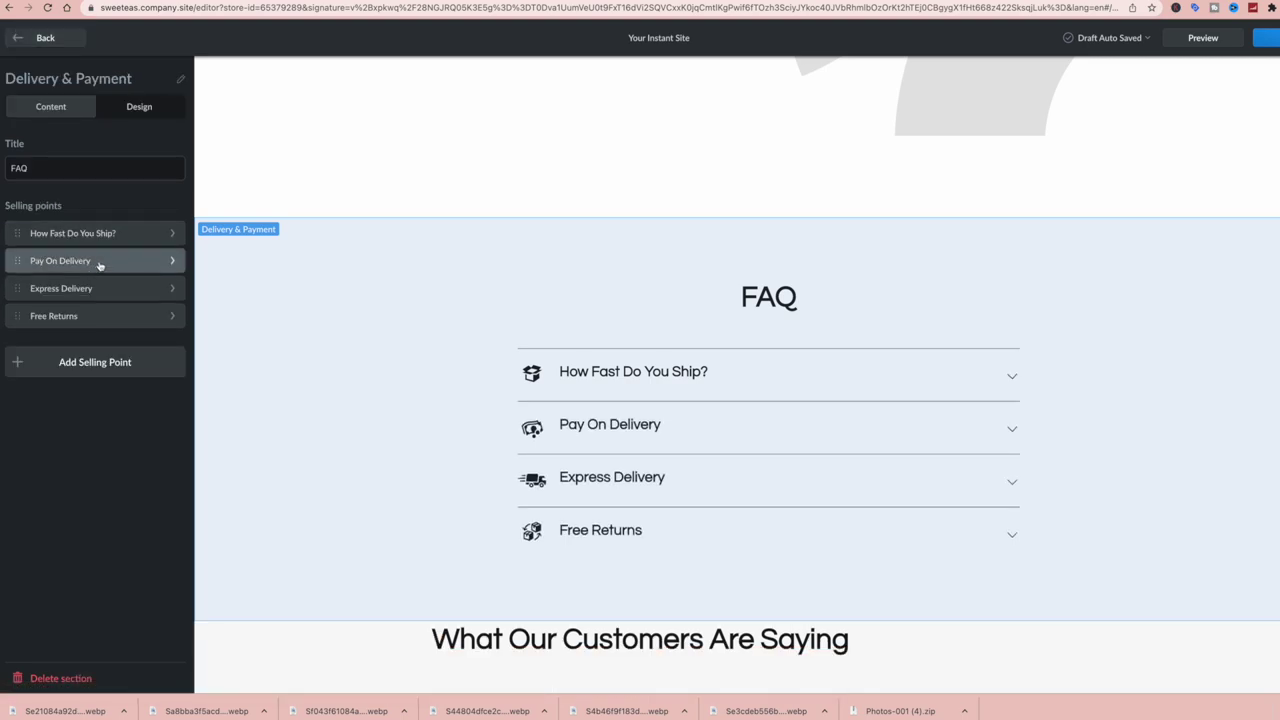
- Retitle the Pay On Delivery selling point as "Do You Accept Returns?"
left_click(99, 262)
triple_click(77, 138)
key("BackSpace")
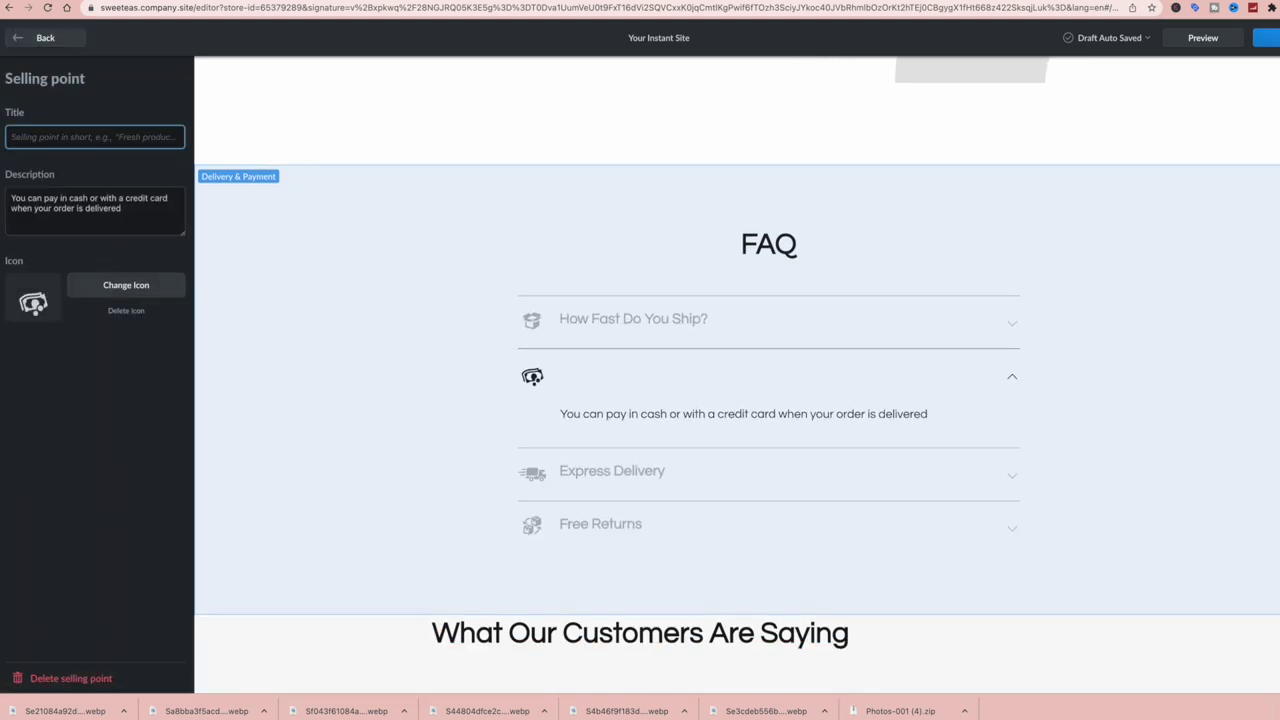
type("Do Y")
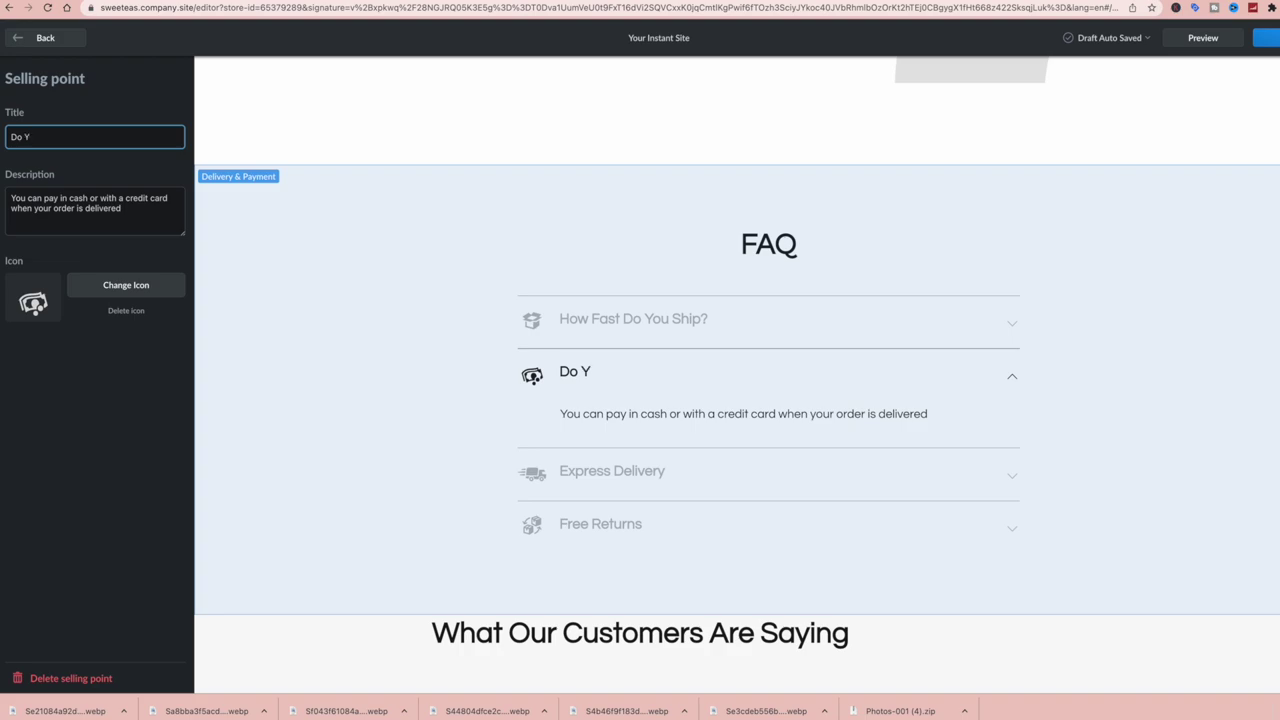
key("BackSpace")
type("you")
key("BackSpace")
key("BackSpace")
key("BackSpace")
type("You Accept REturns")
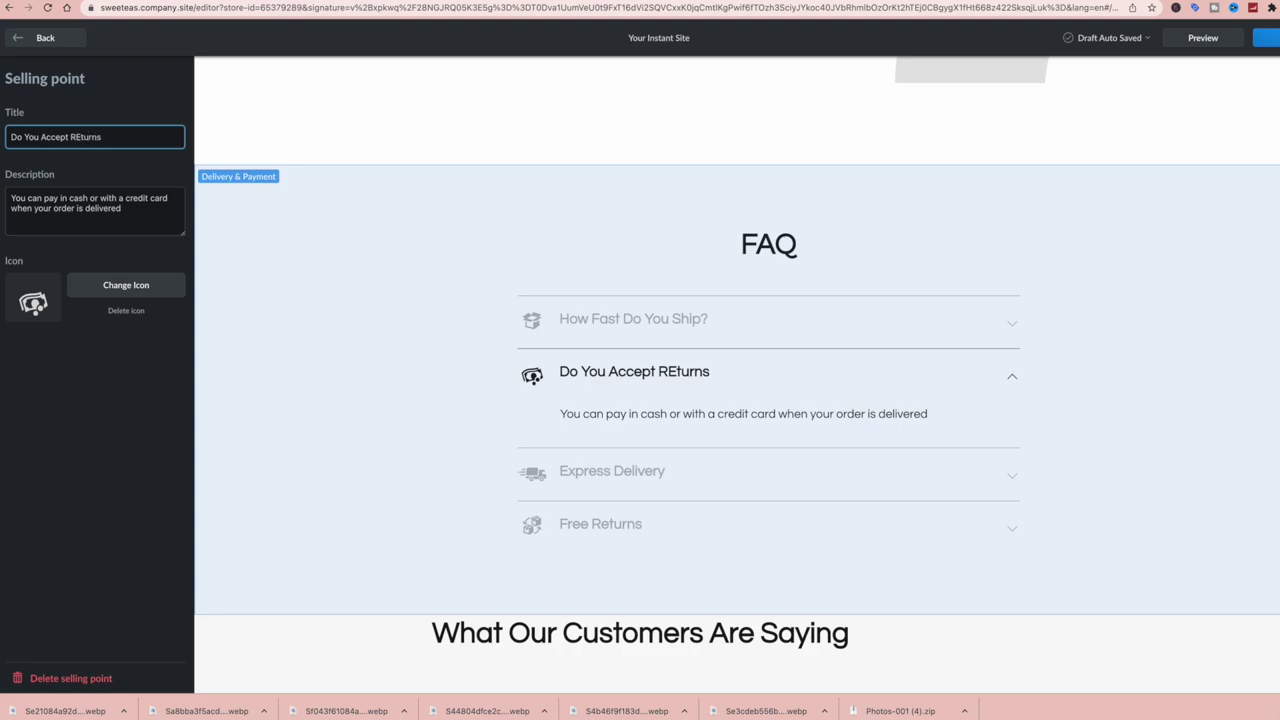
left_click(72, 137)
key("BackSpace")
type("e")
left_click(106, 136)
type("?")
- Replace the returns question's description with "We do not accept returns unless the product arrives to you damaged"
left_click_drag(137, 210, 2, 196)
type("We do n")
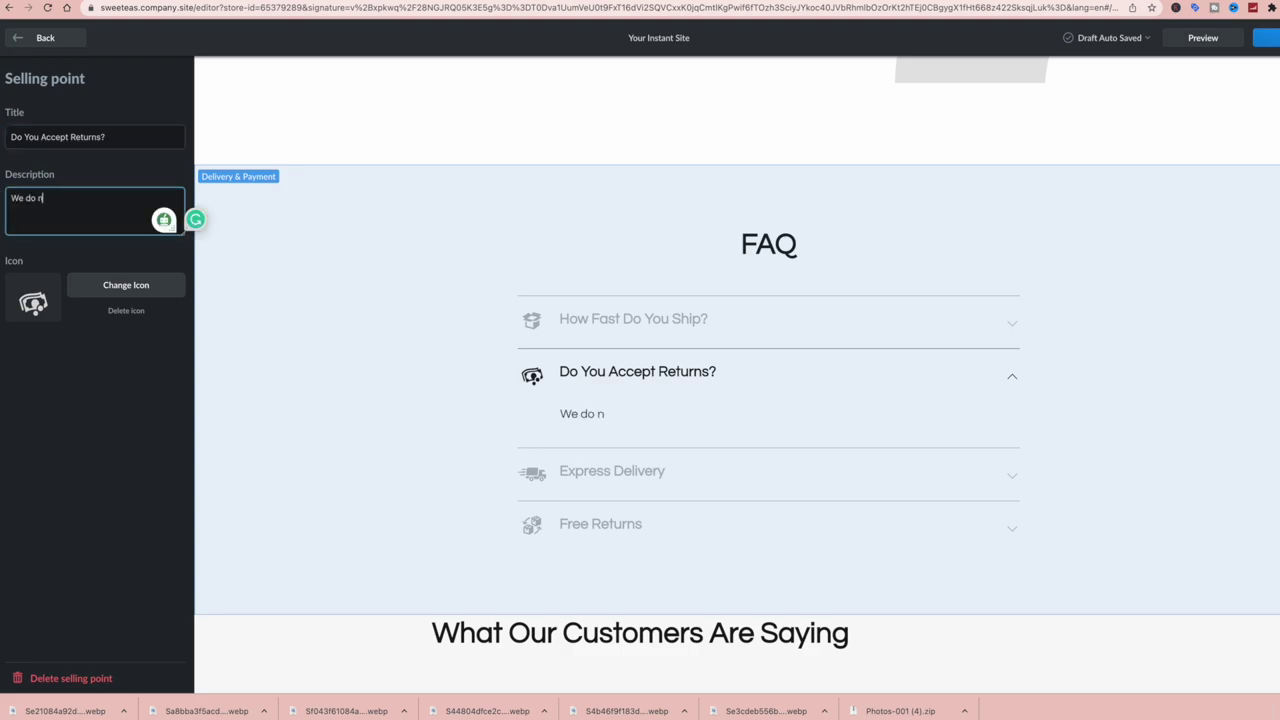
type("ot accept returns unless")
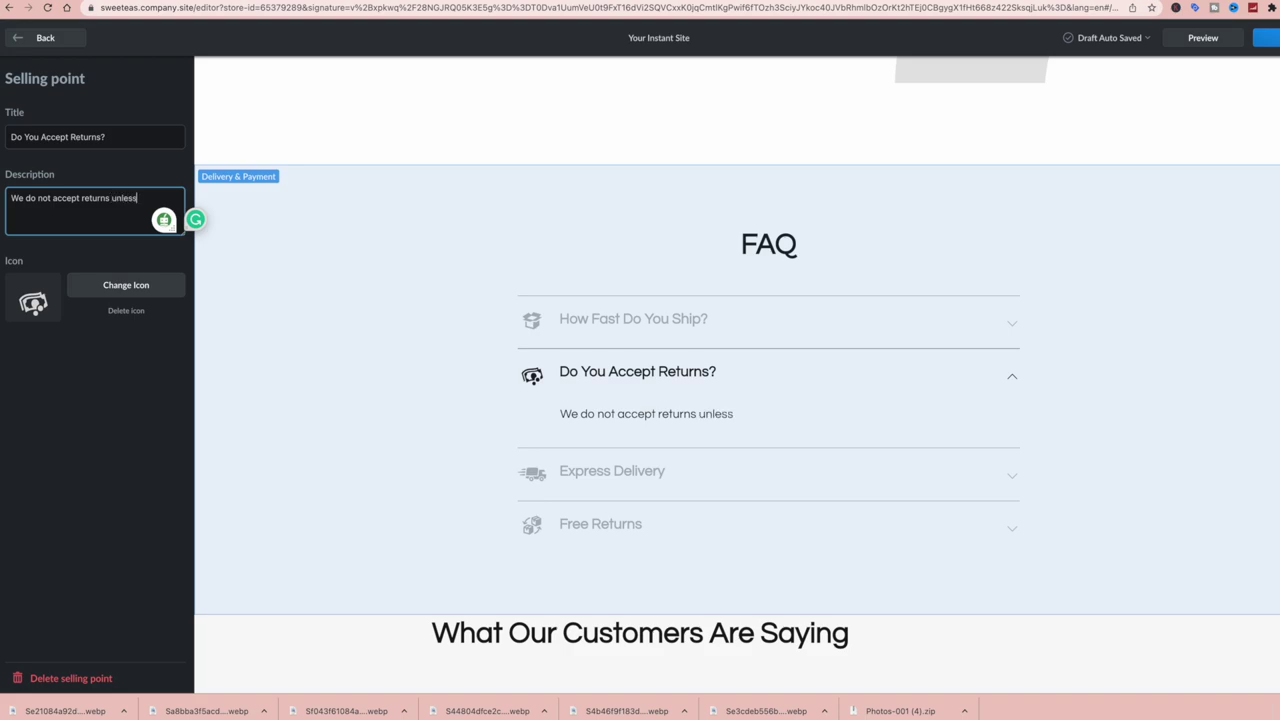
type(" the prodcut")
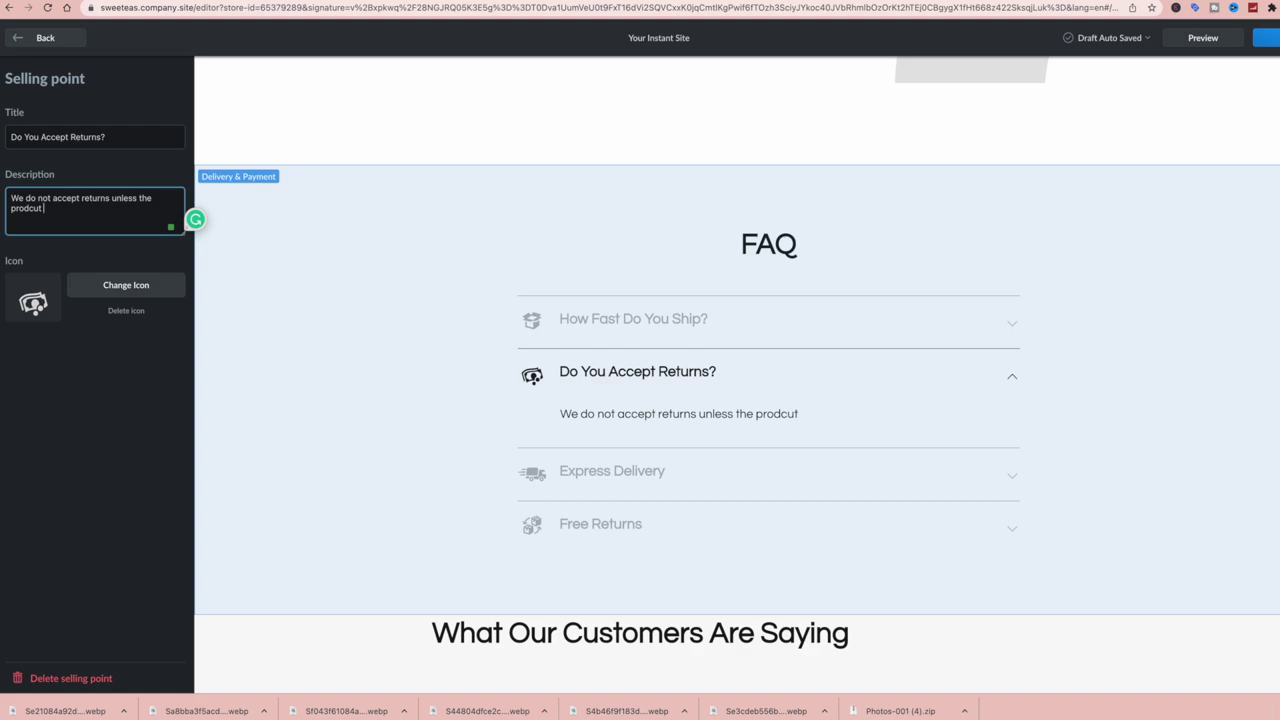
key("BackSpace")
key("BackSpace")
key("BackSpace")
type("u")
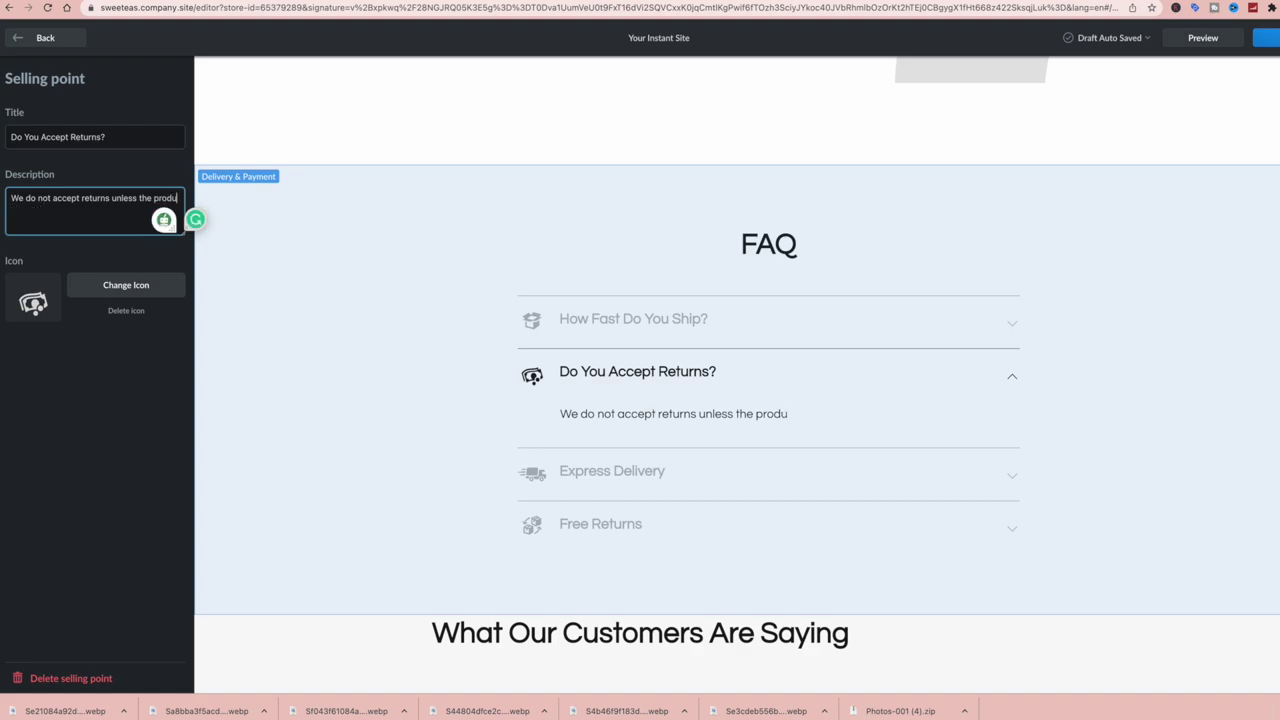
type("ct arrives yo")
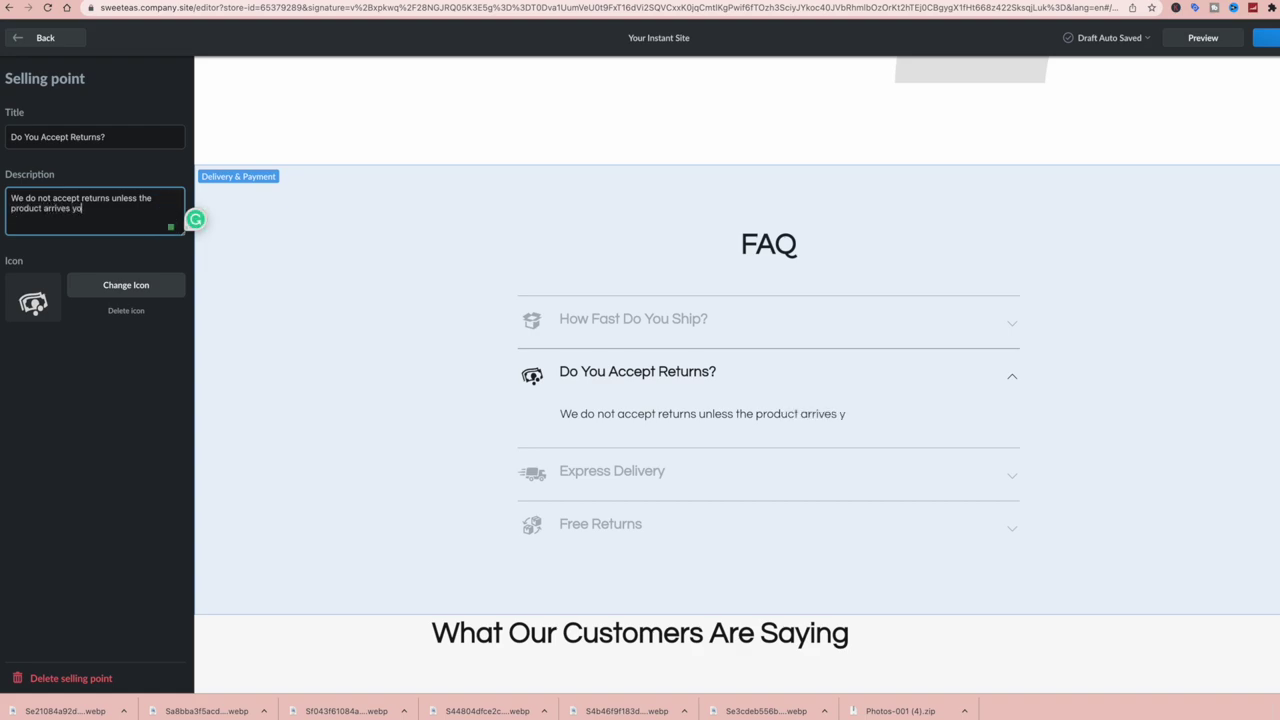
key("BackSpace")
key("BackSpace")
type("to you damaged")
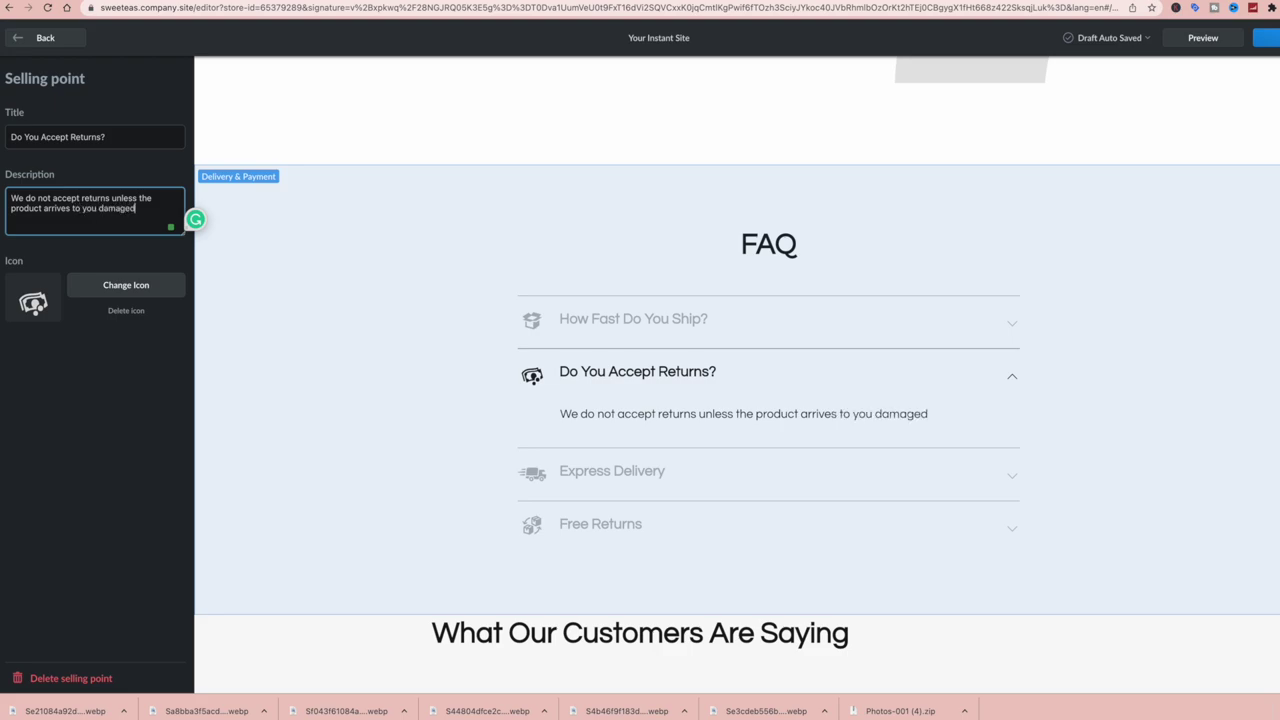
- Extend the returns description with ", in which case we will refund the price of the product minus the shipping cost."
type(". If y")
key("BackSpace")
key("BackSpace")
key("BackSpace")
key("BackSpace")
type("in which case")
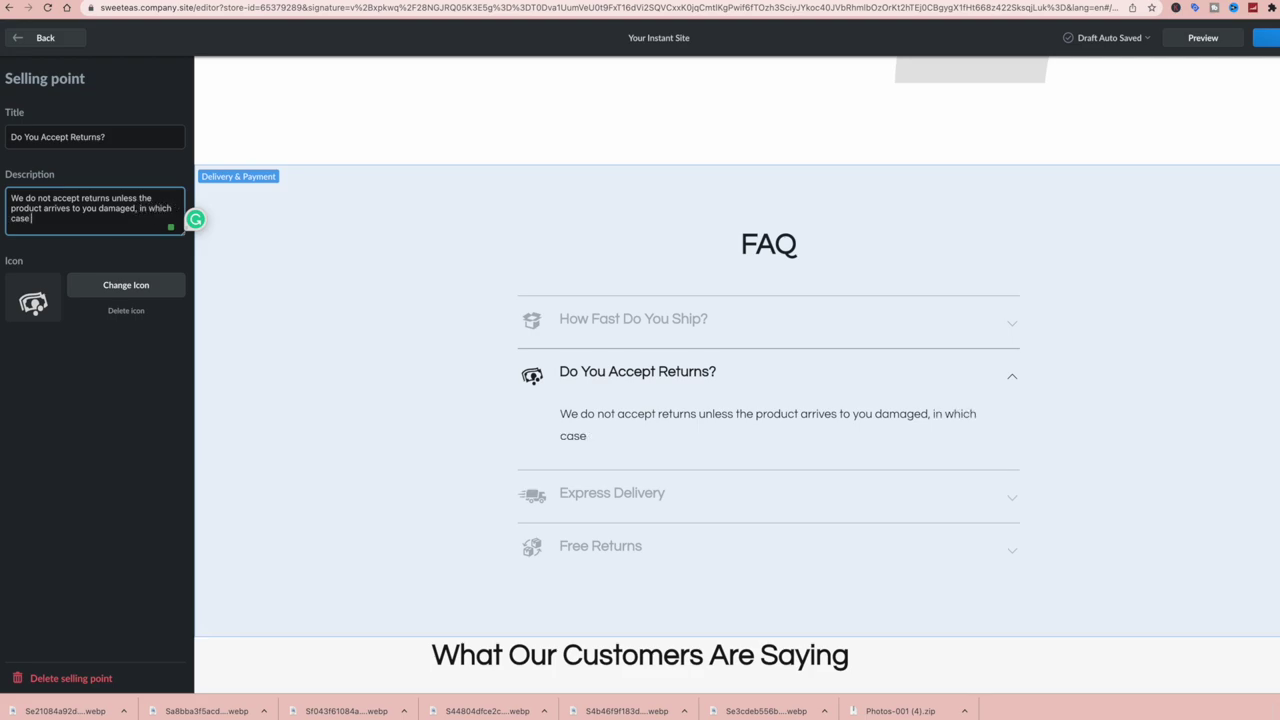
type(" we will refund a")
key("BackSpace")
key("BackSpace")
type("the price of t")
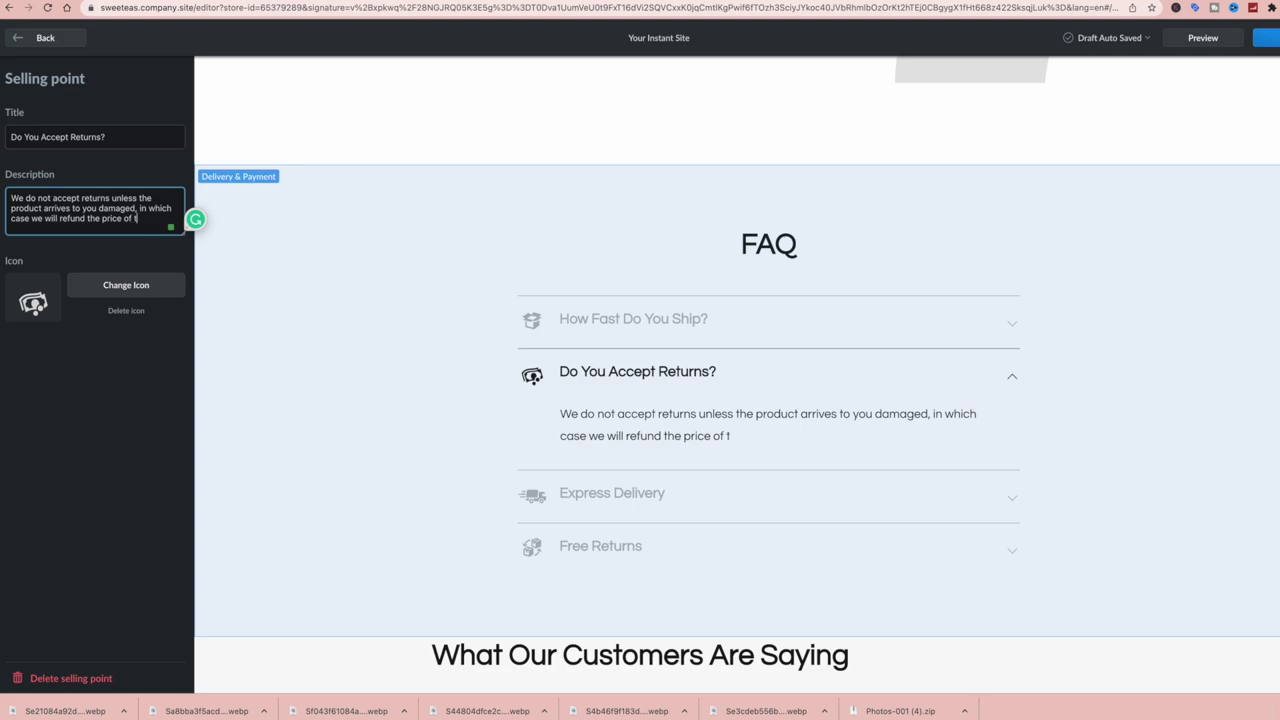
type("he prod")
type("uct minus ")
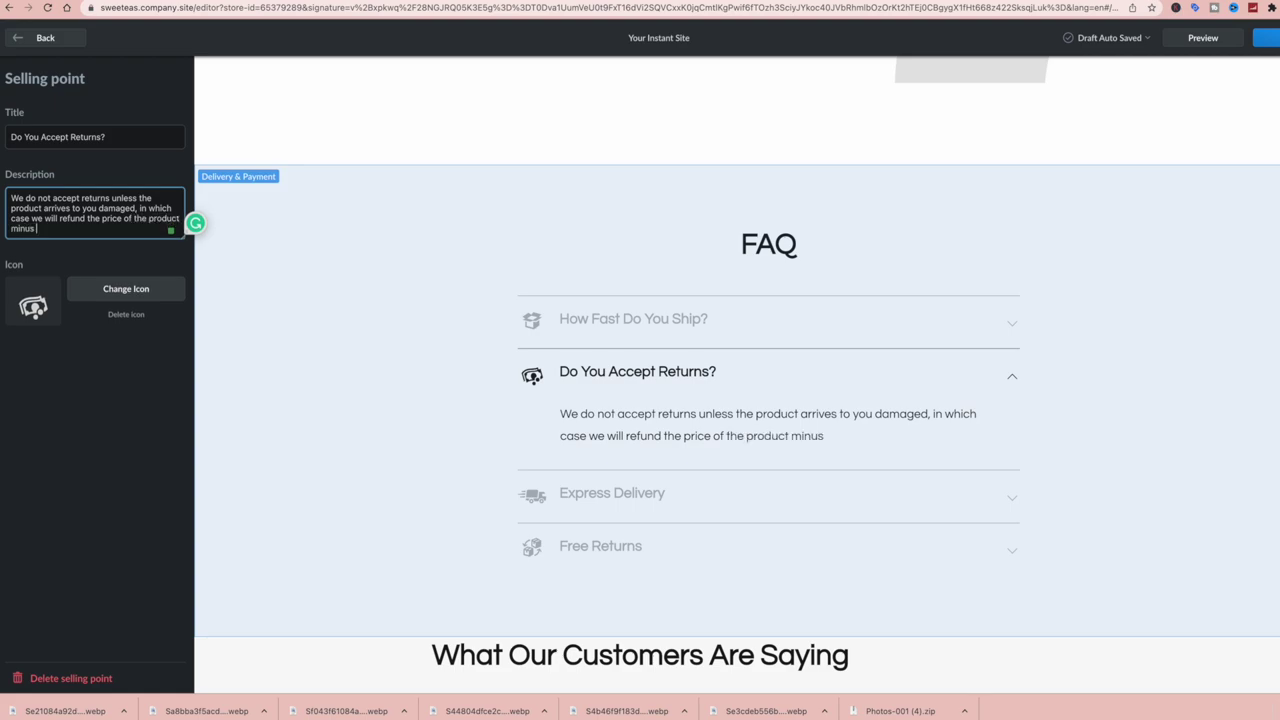
type("the shipping cost.")
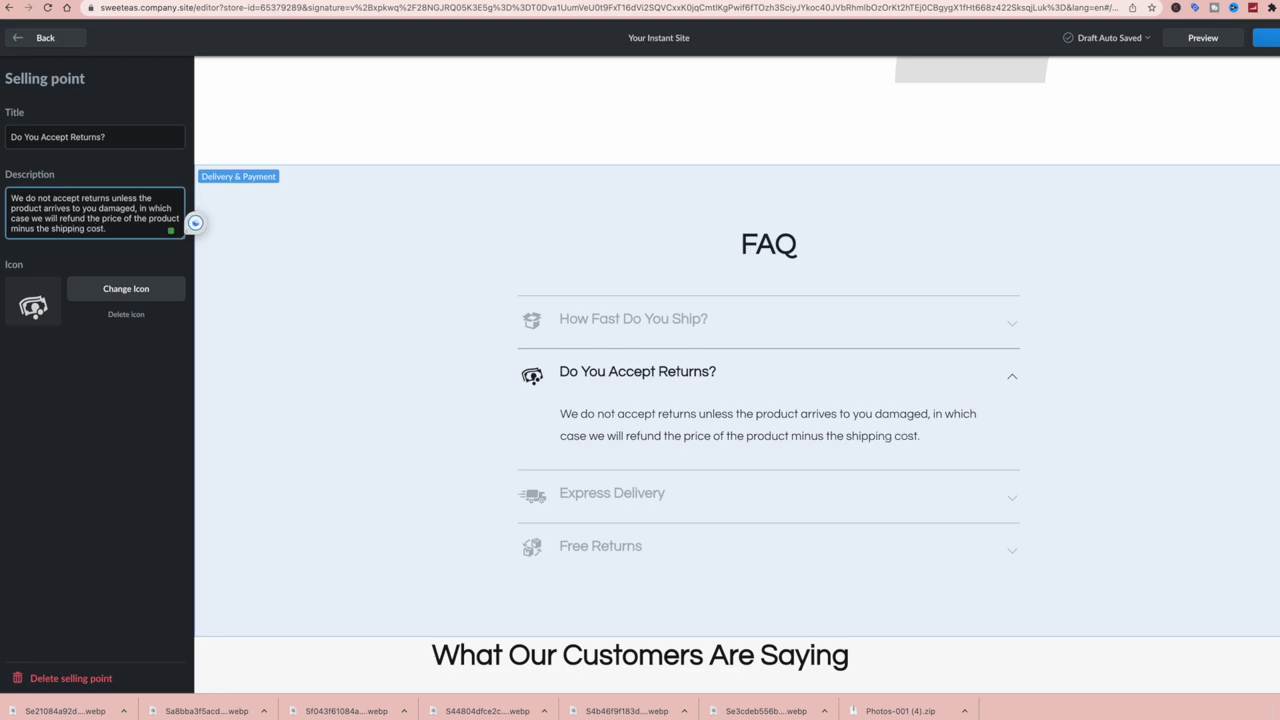
- Leave the returns question and the FAQ section, returning to the homepage's list of sections
left_click(17, 40)
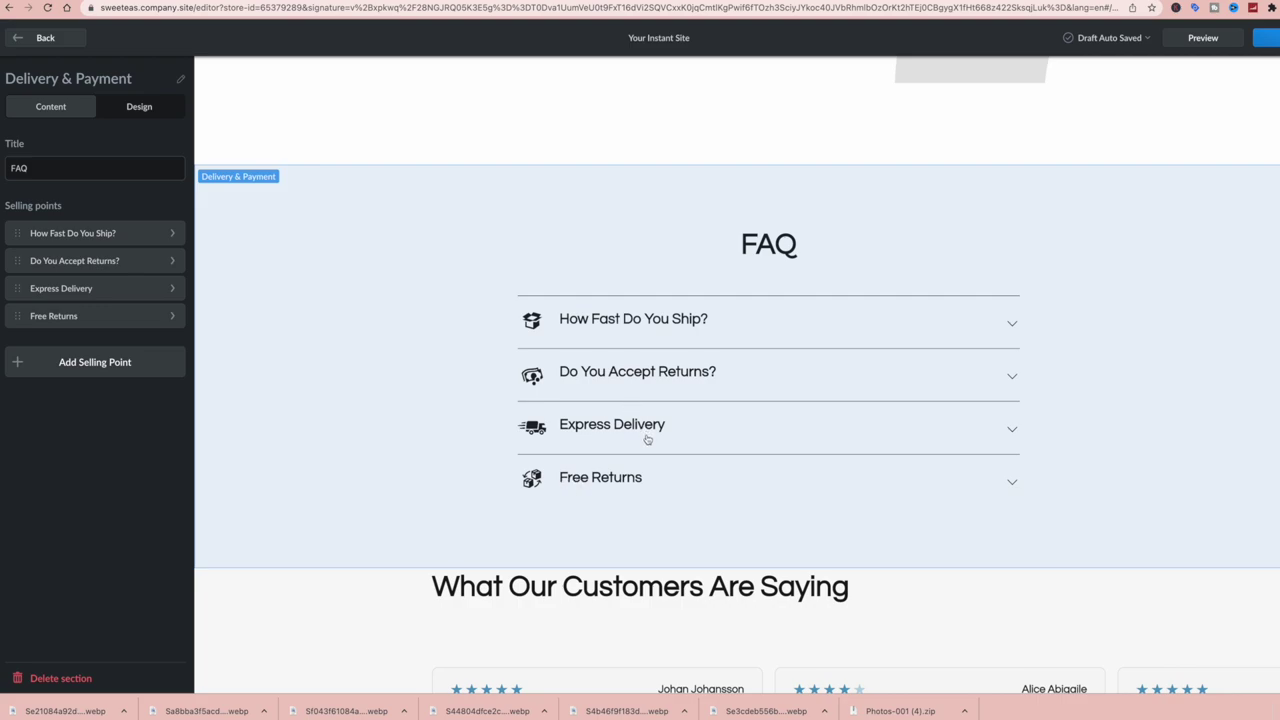
left_click(42, 37)
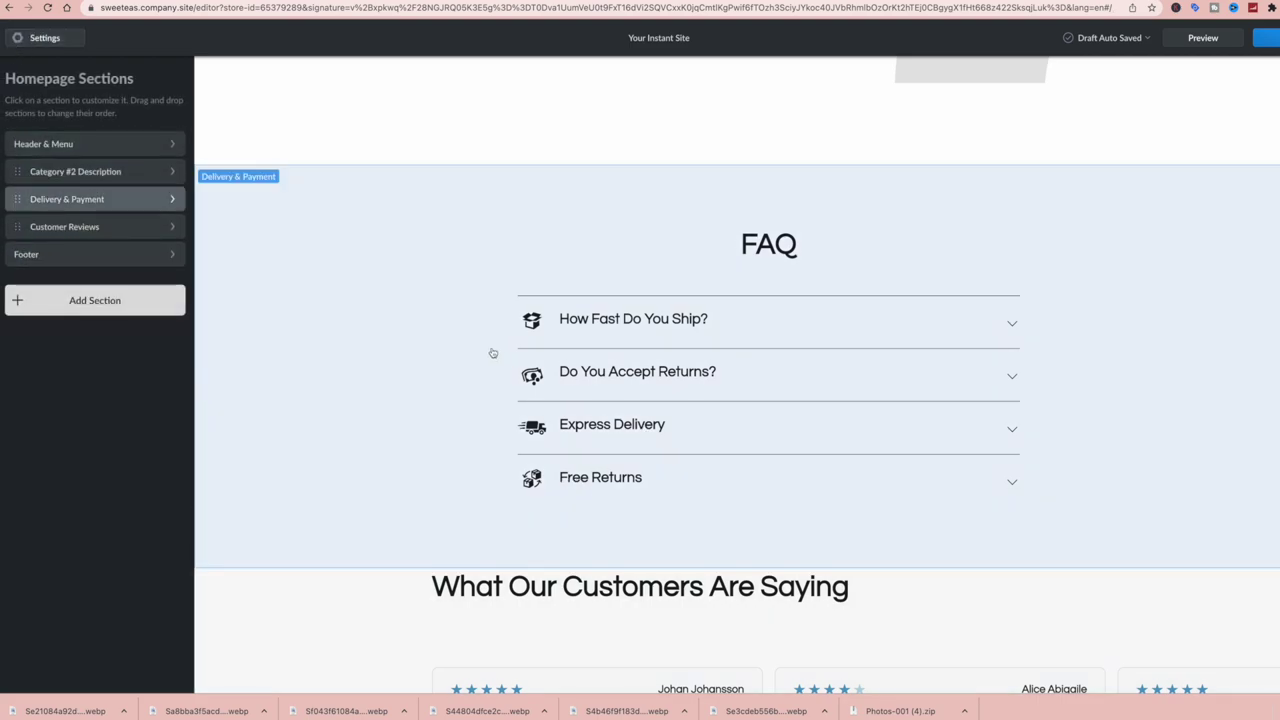
scroll(537, 521, "down", 4)
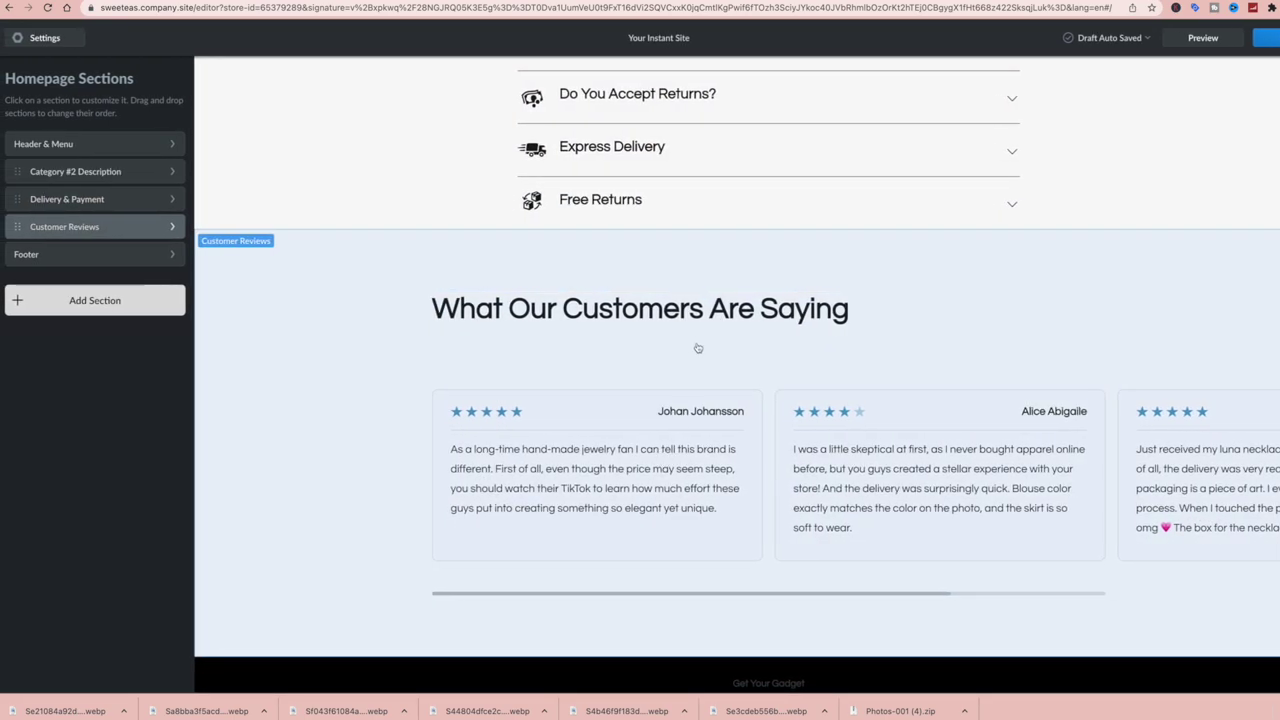
scroll(690, 345, "up", 6)
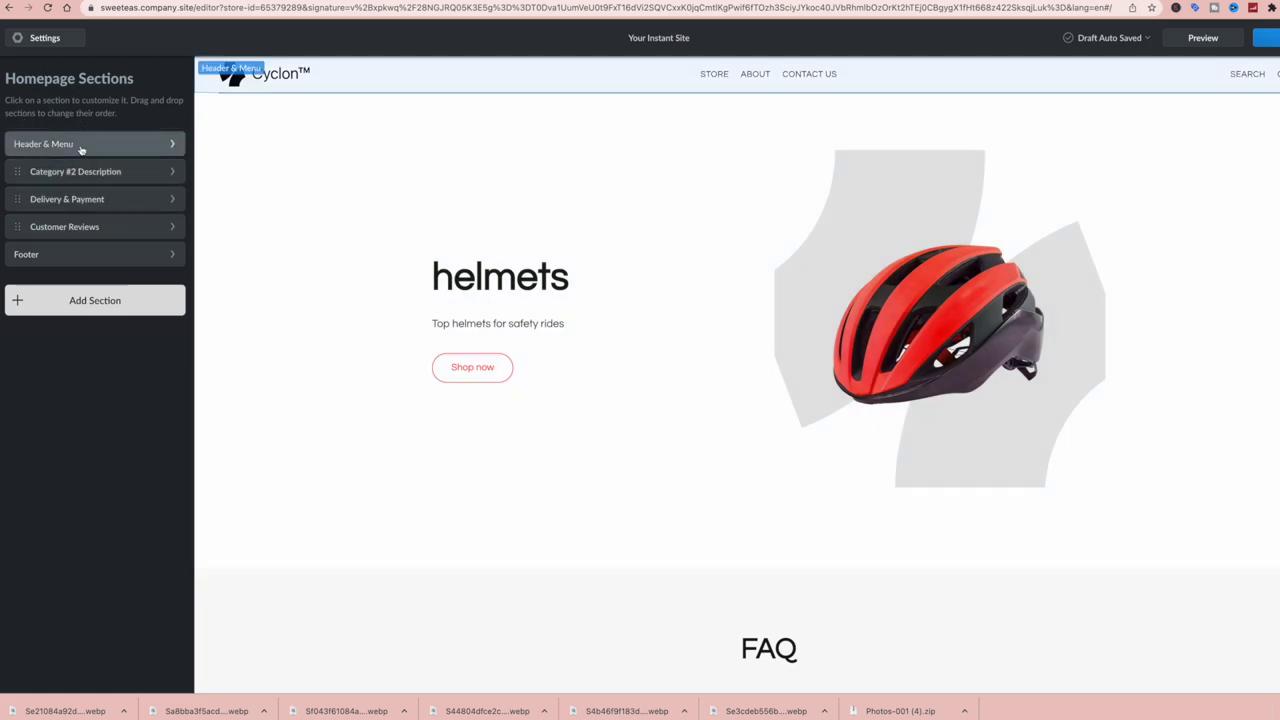
- Replace the header's site logo with the image "GET YOUR GADGET Logo - Black with White Background - 5000x5000.png"
left_click(82, 144)
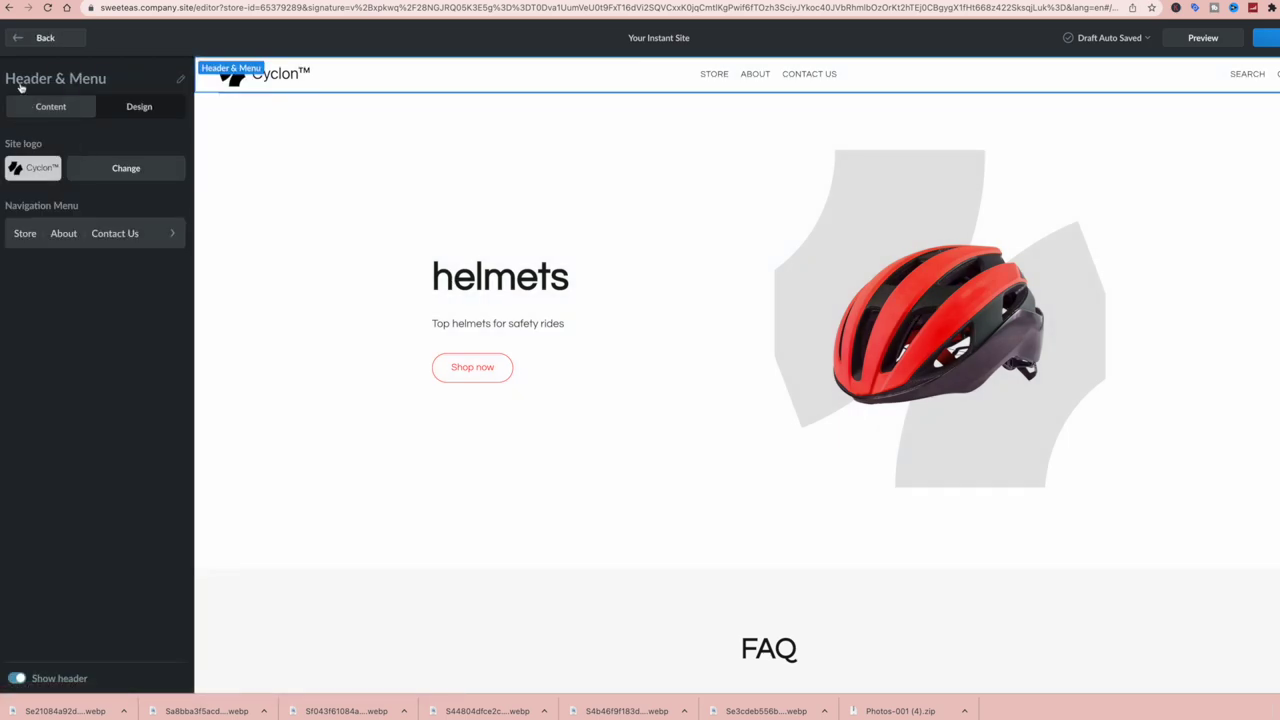
left_click(33, 168)
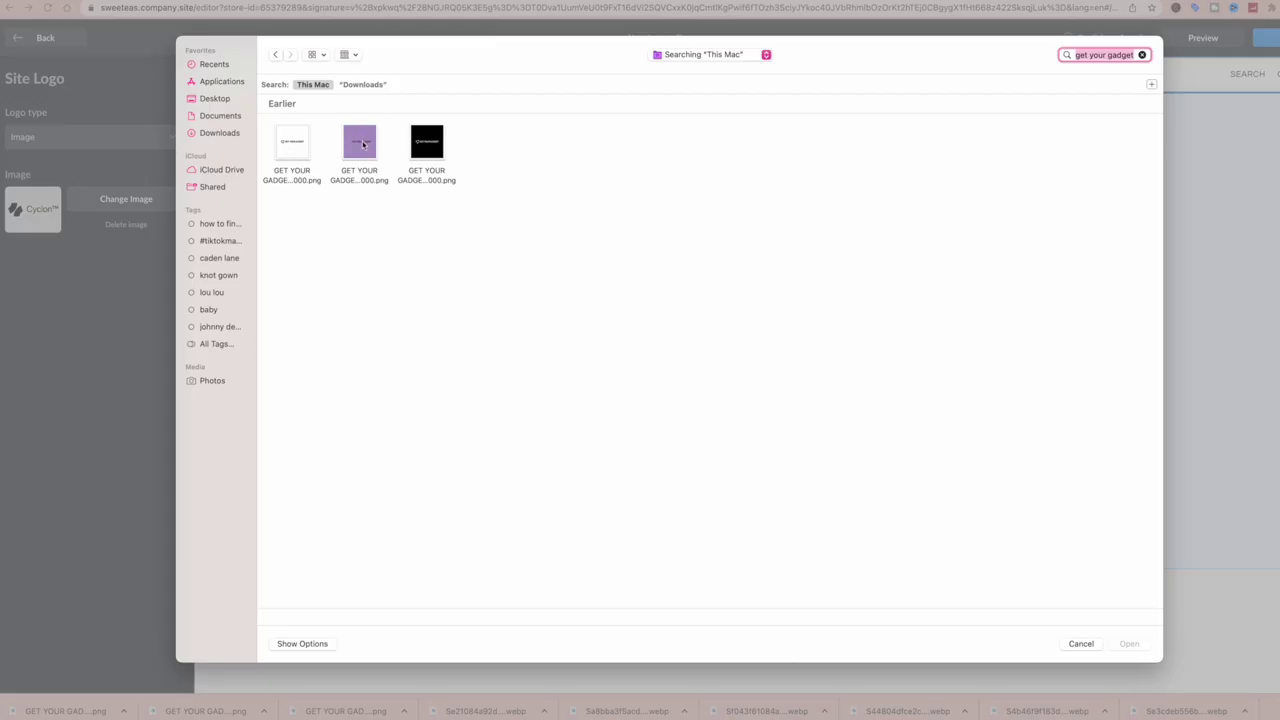
left_click(294, 146)
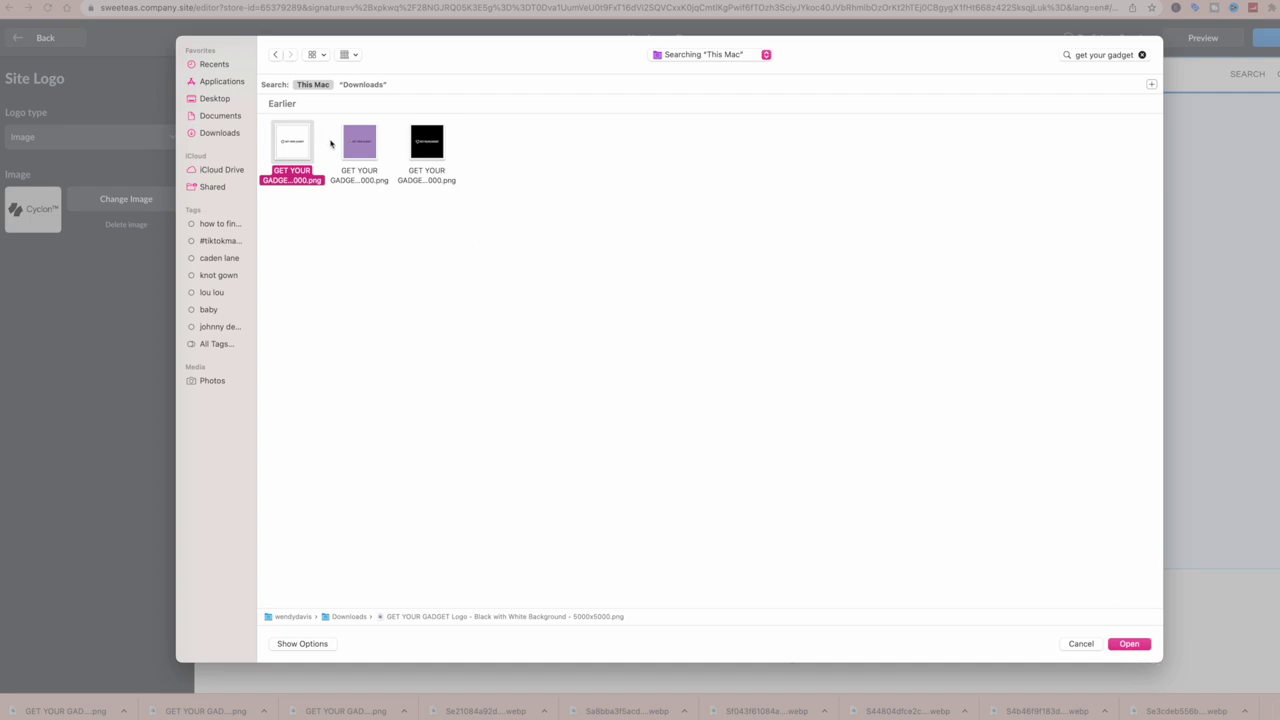
key("Return")
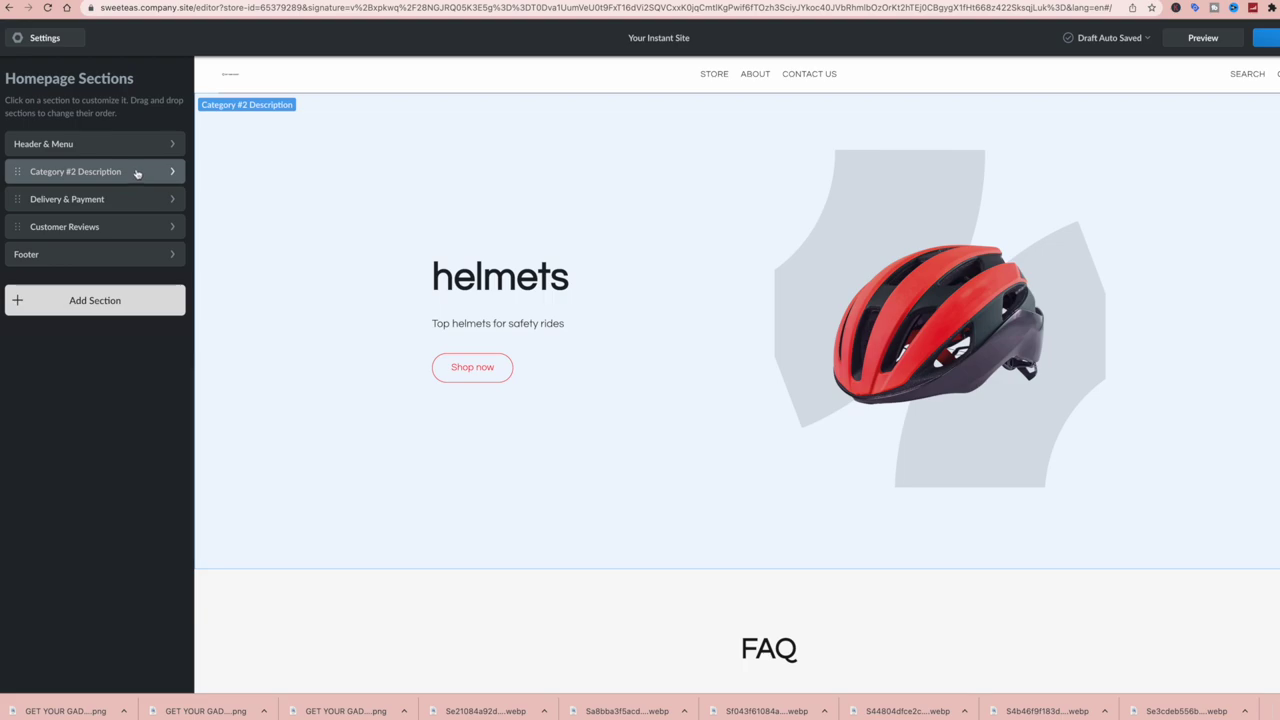
- Retitle the helmets section (Category #2 Description) as "Silicon Air Fryer Liners"
left_click(135, 171)
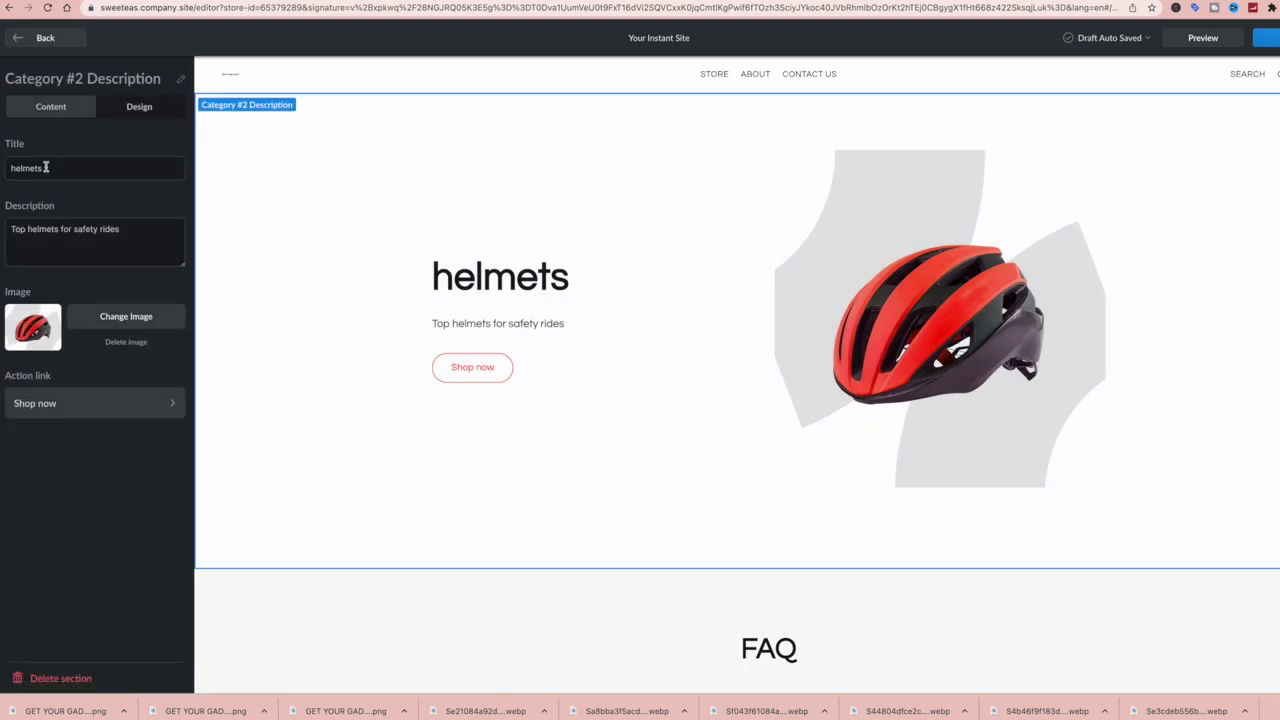
left_click_drag(45, 168, 2, 168)
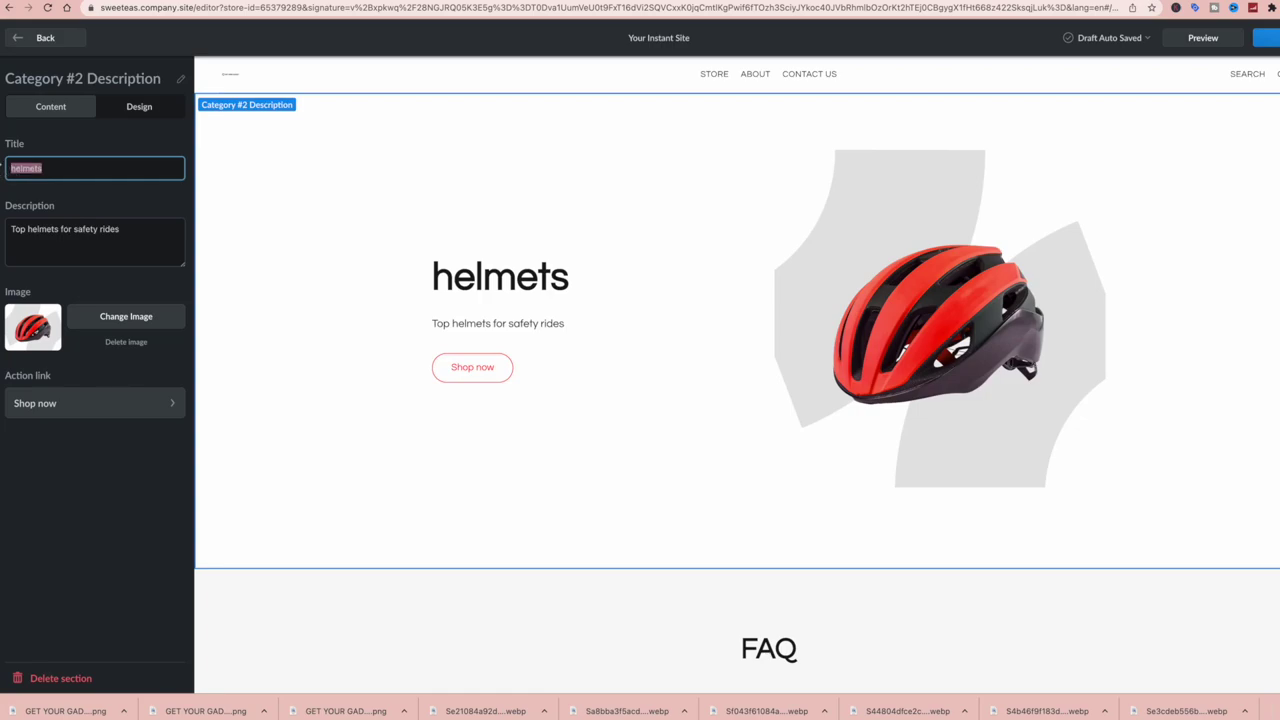
type("A")
key("BackSpace")
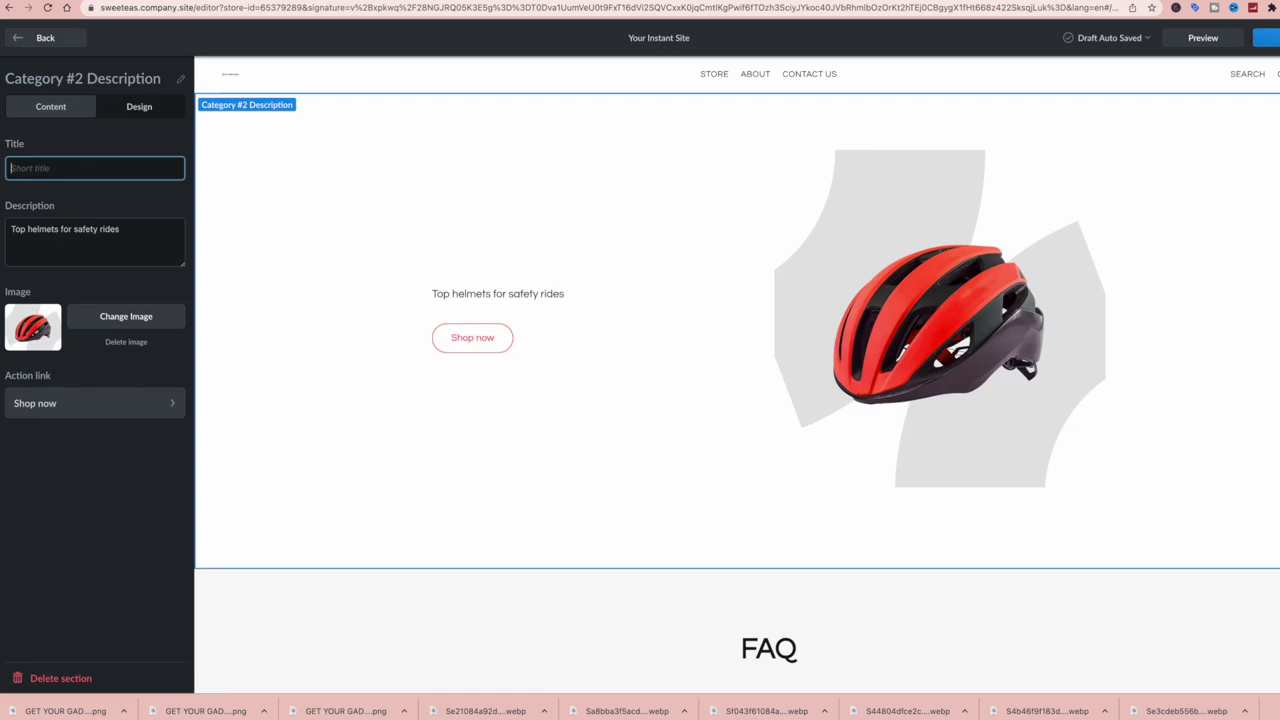
type("Silicon")
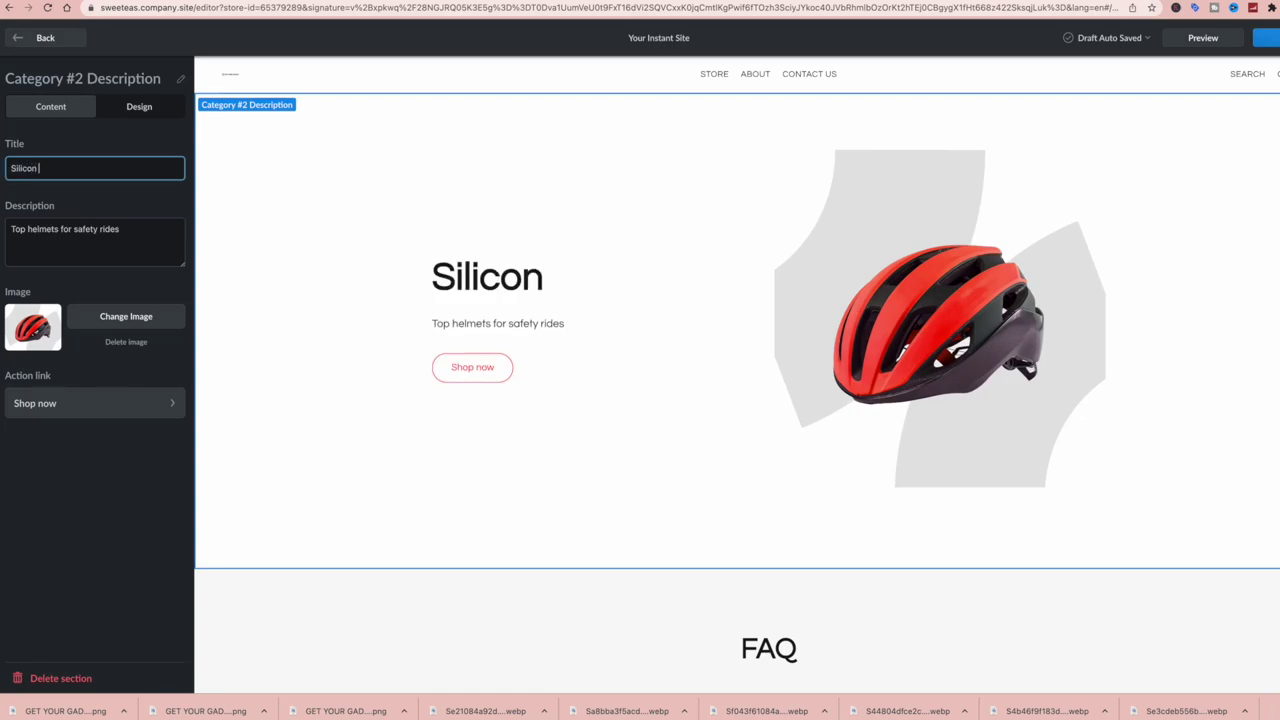
type(" Air Fryer")
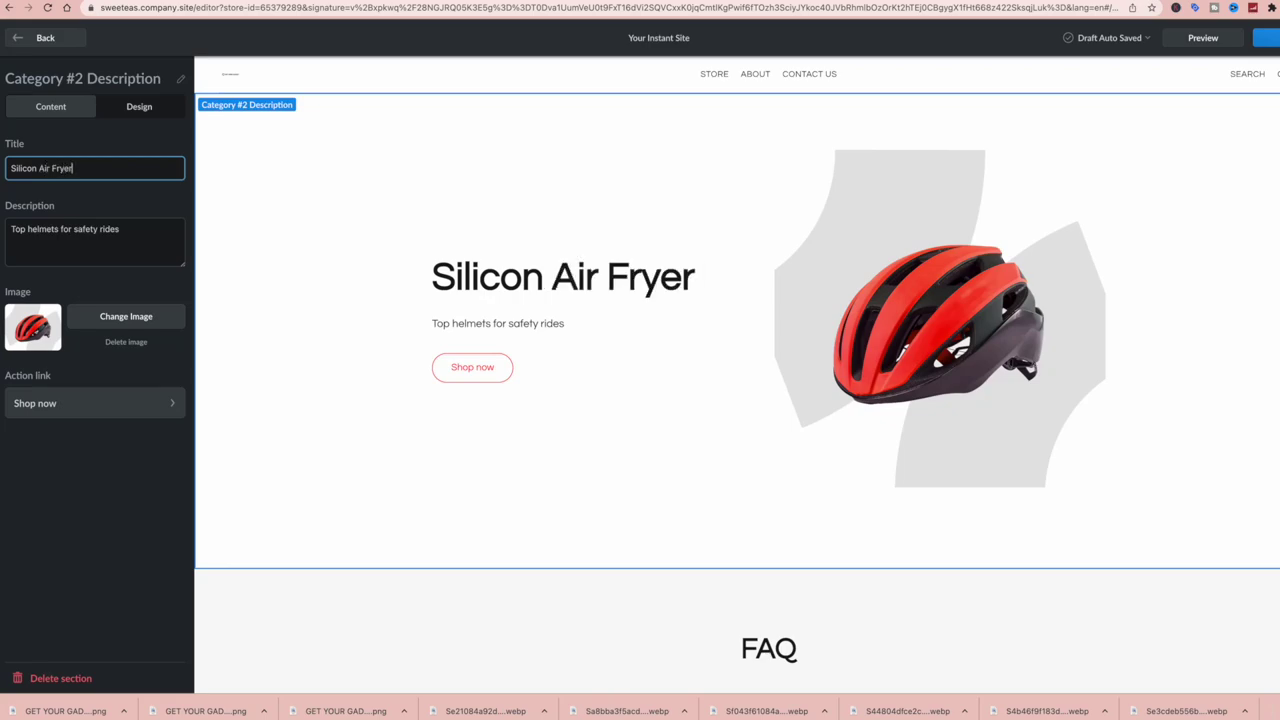
type(" Liners")
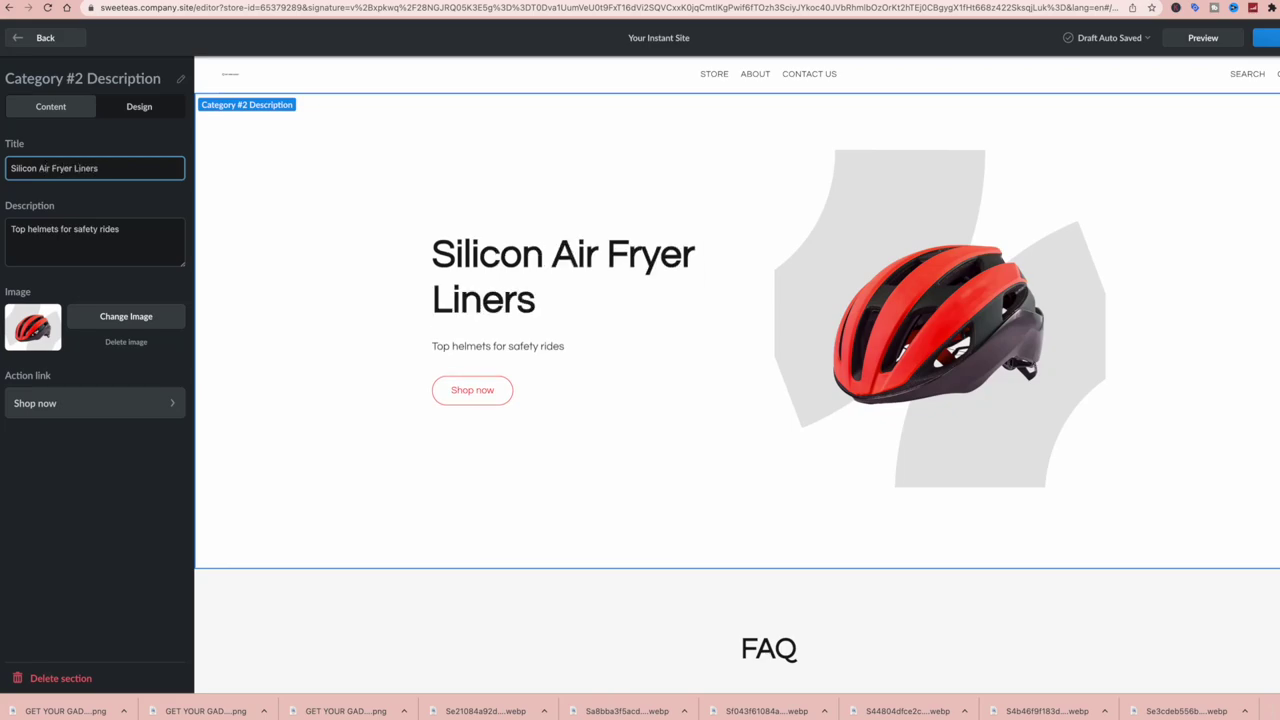
- Replace the air fryer liners section's description with "Skip the mess!"
left_click(91, 234)
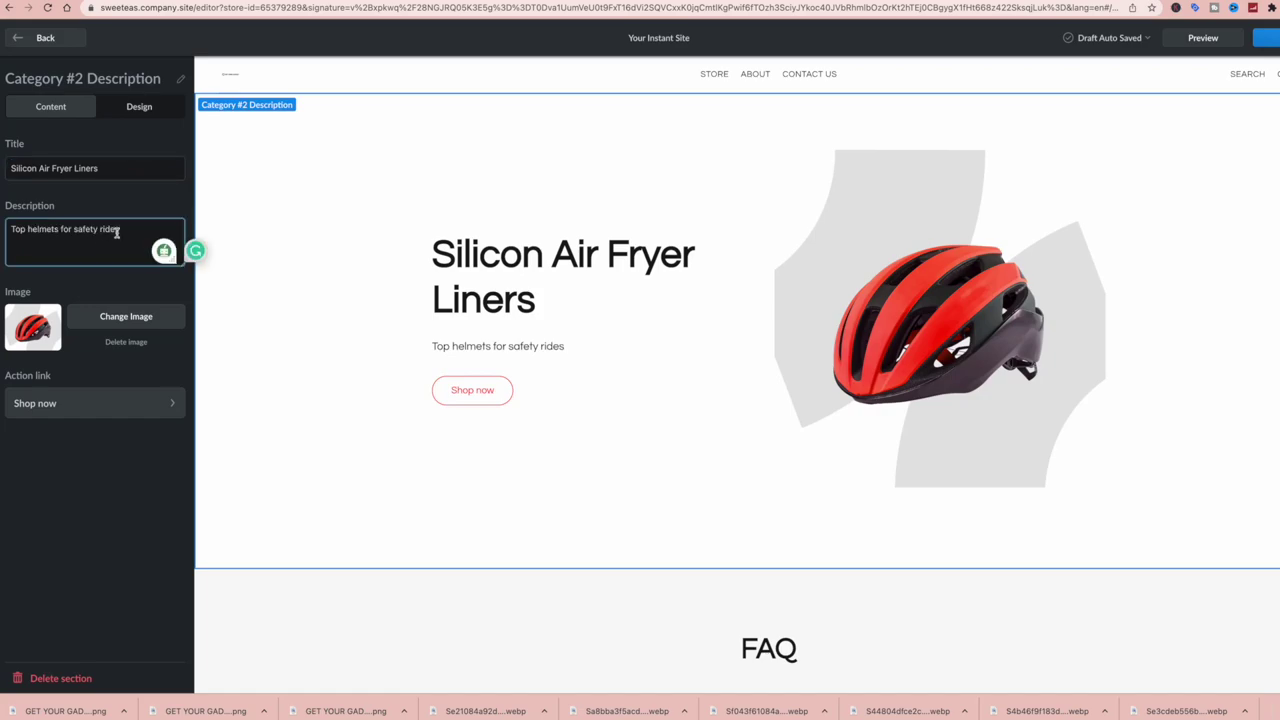
left_click_drag(119, 230, 10, 229)
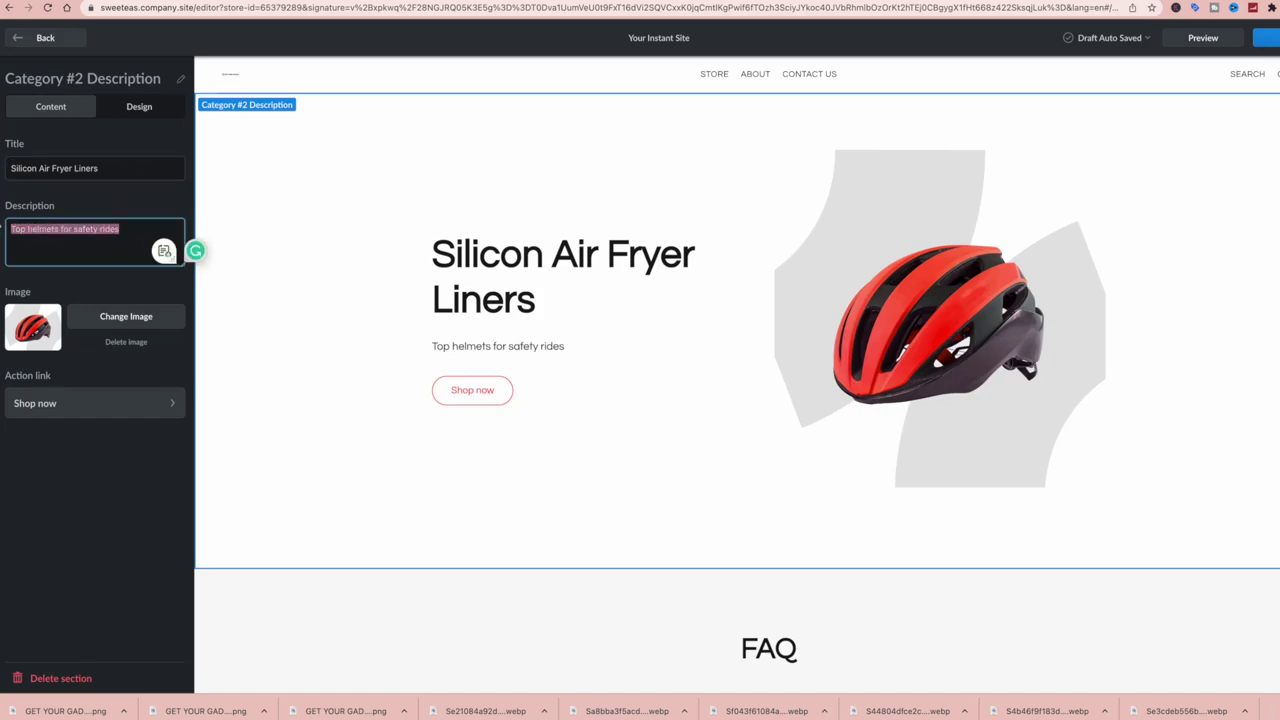
type("Sikip the mess!")
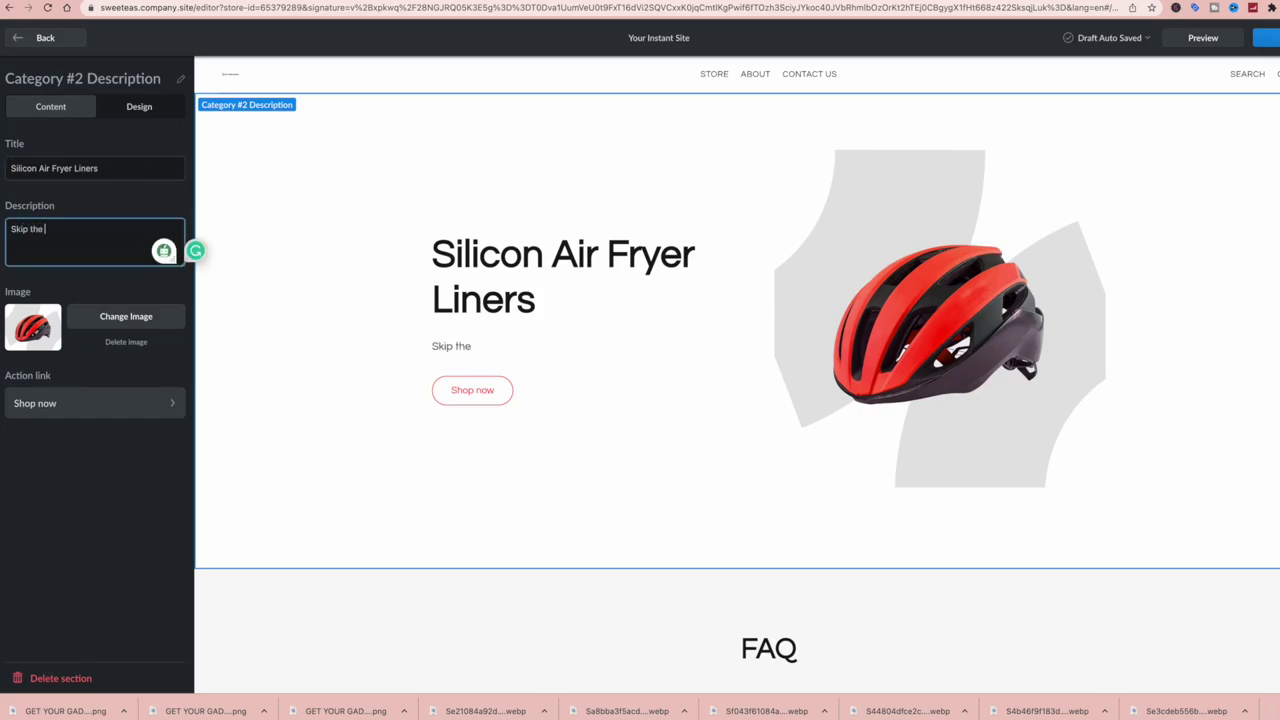
- Replace the section's helmet image with the "2pcs" product photo of grey and pink air fryer liners
left_click(104, 318)
key("Escape")
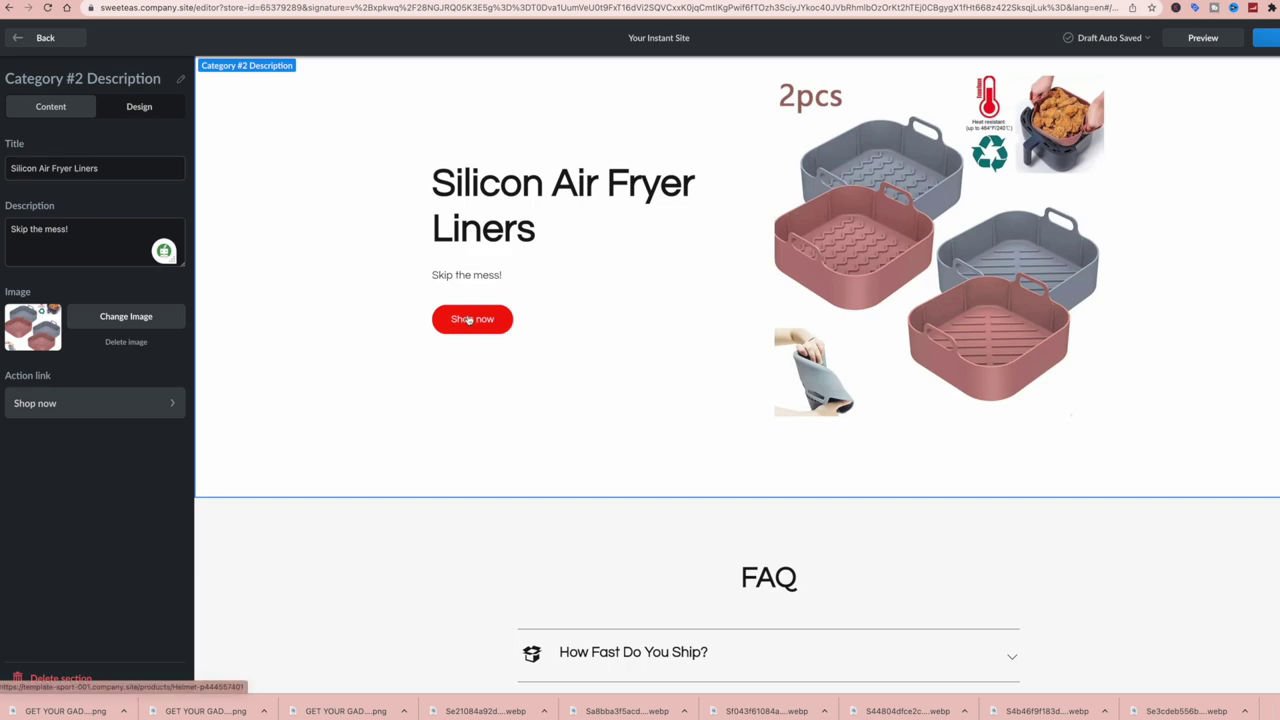
- Make the section's action link go to the store and retitle it "Buy Now"
left_click(132, 405)
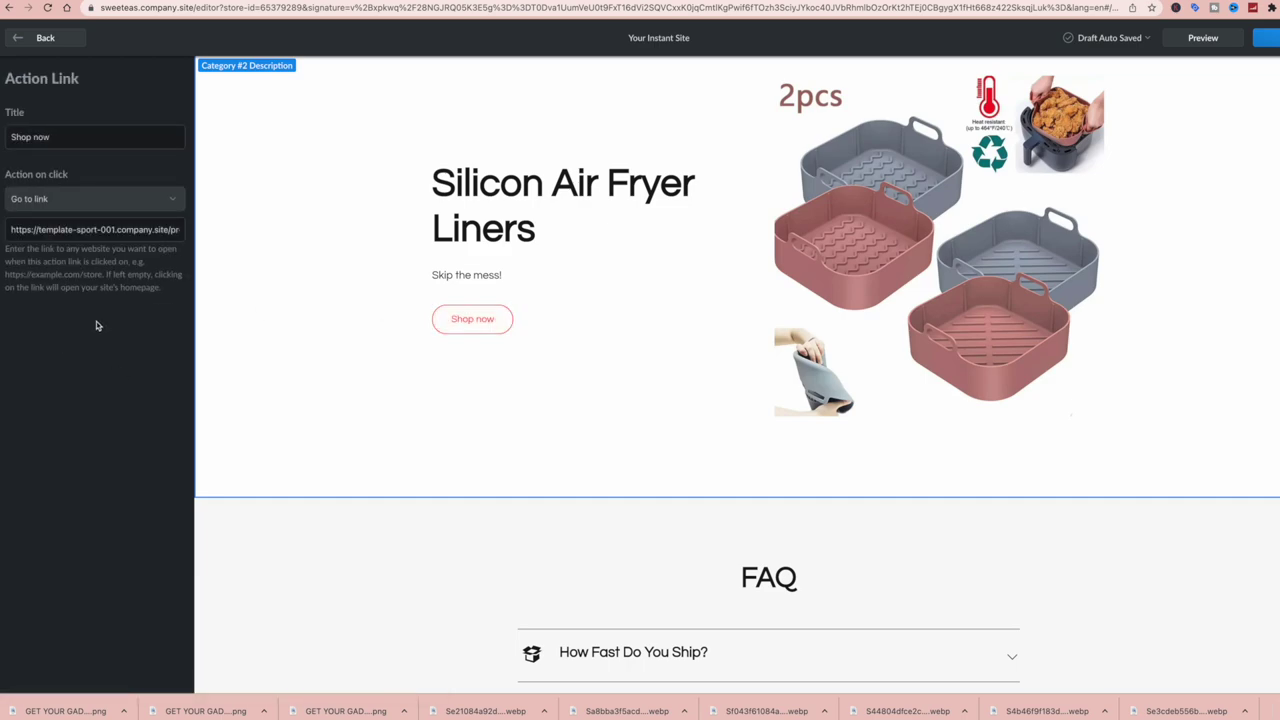
left_click(71, 196)
left_click(40, 241)
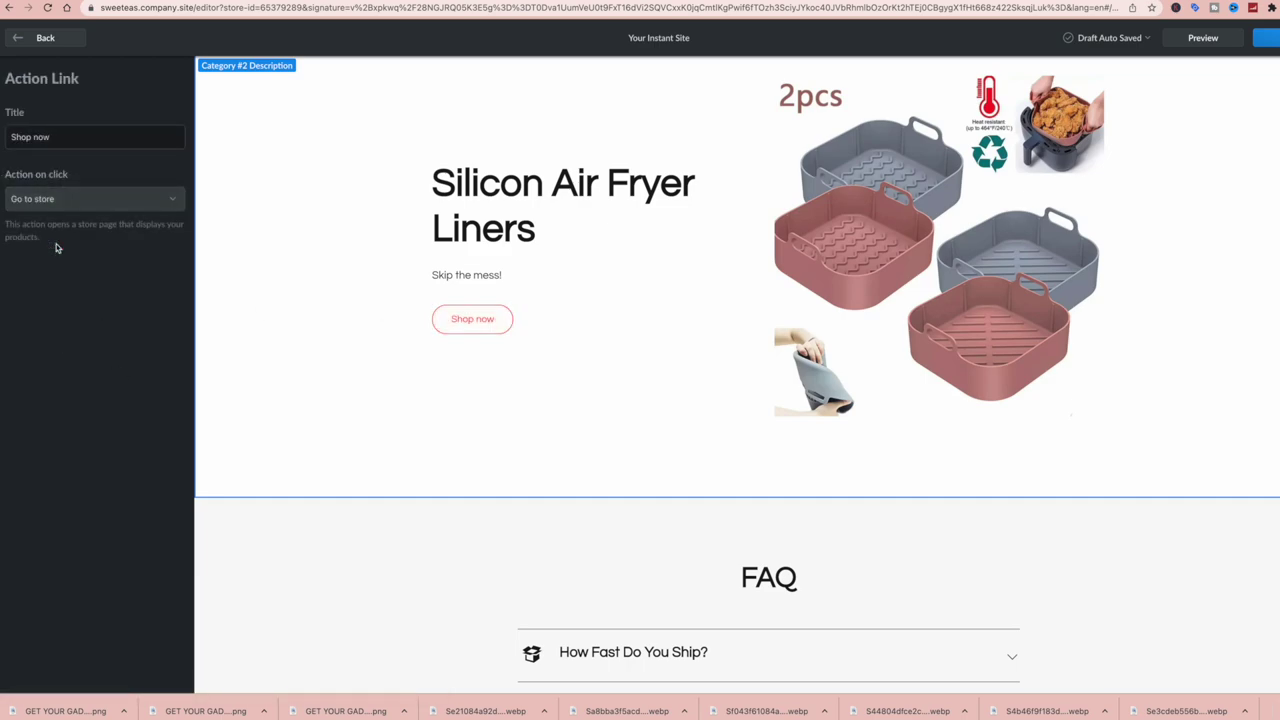
left_click(67, 136)
key("super+a")
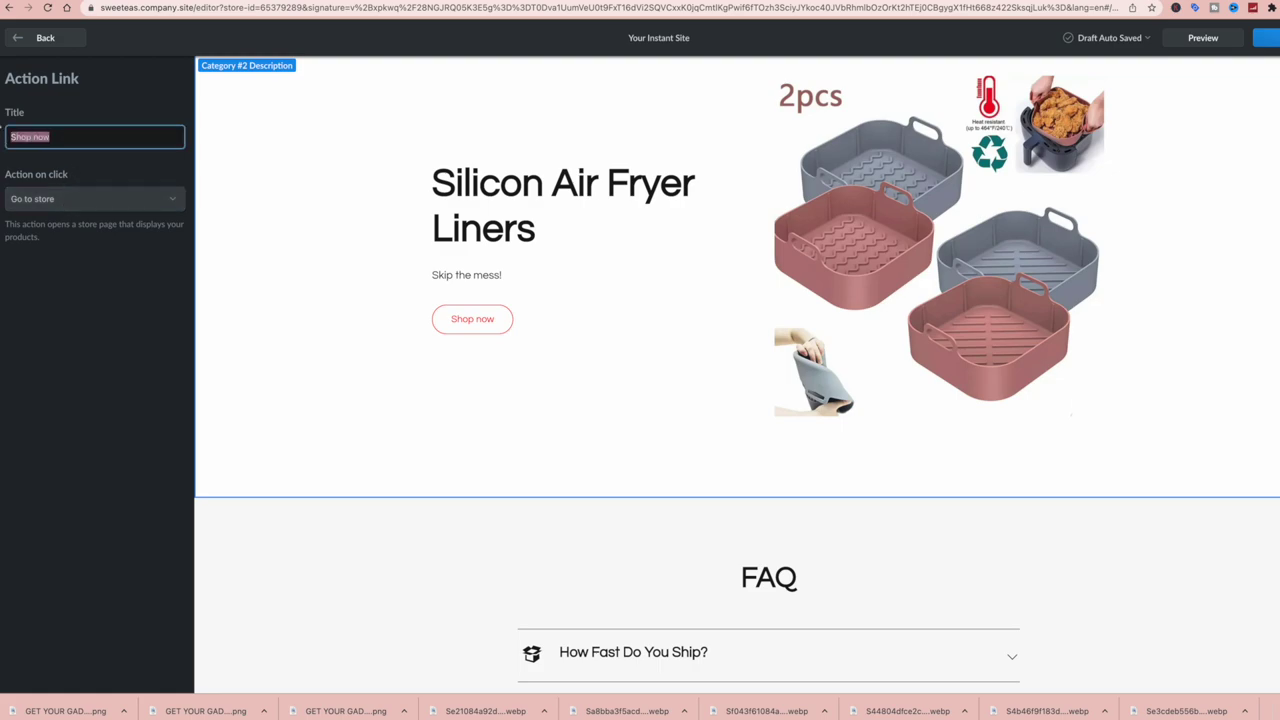
type("Buy Now")
left_click(16, 37)
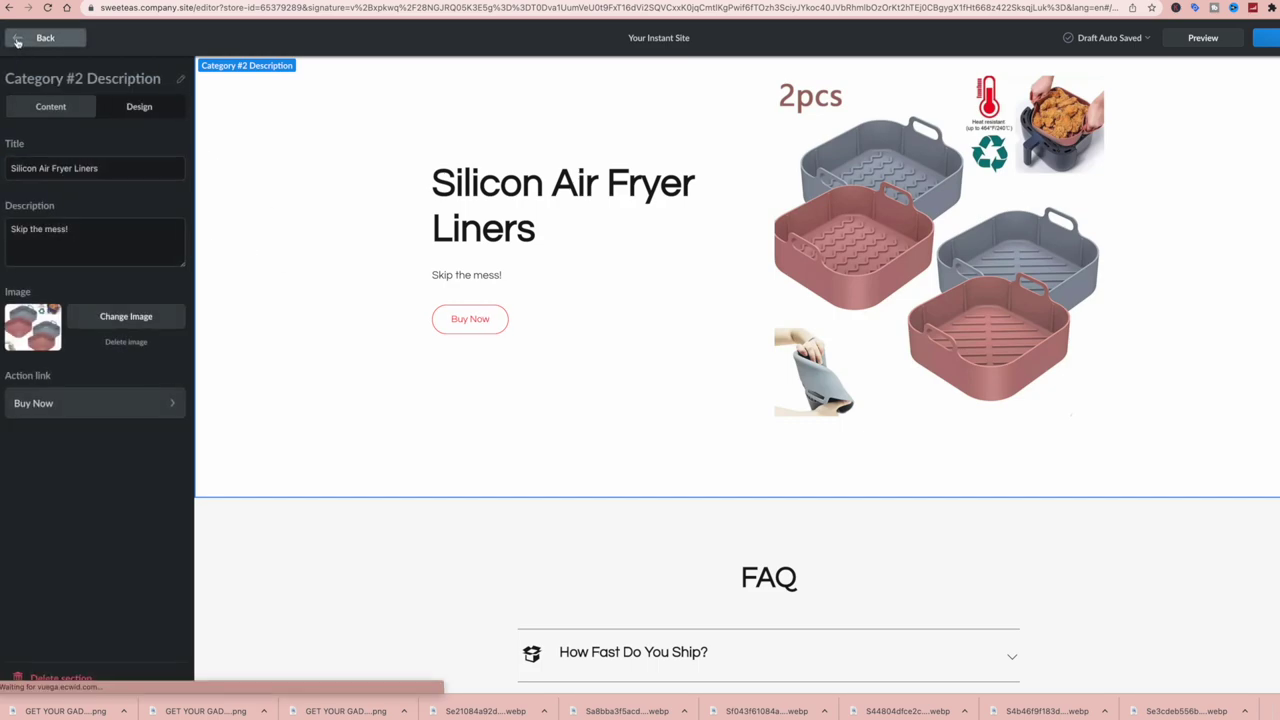
- Replace the air fryer liners section's description with "Only $10.99"
triple_click(75, 230)
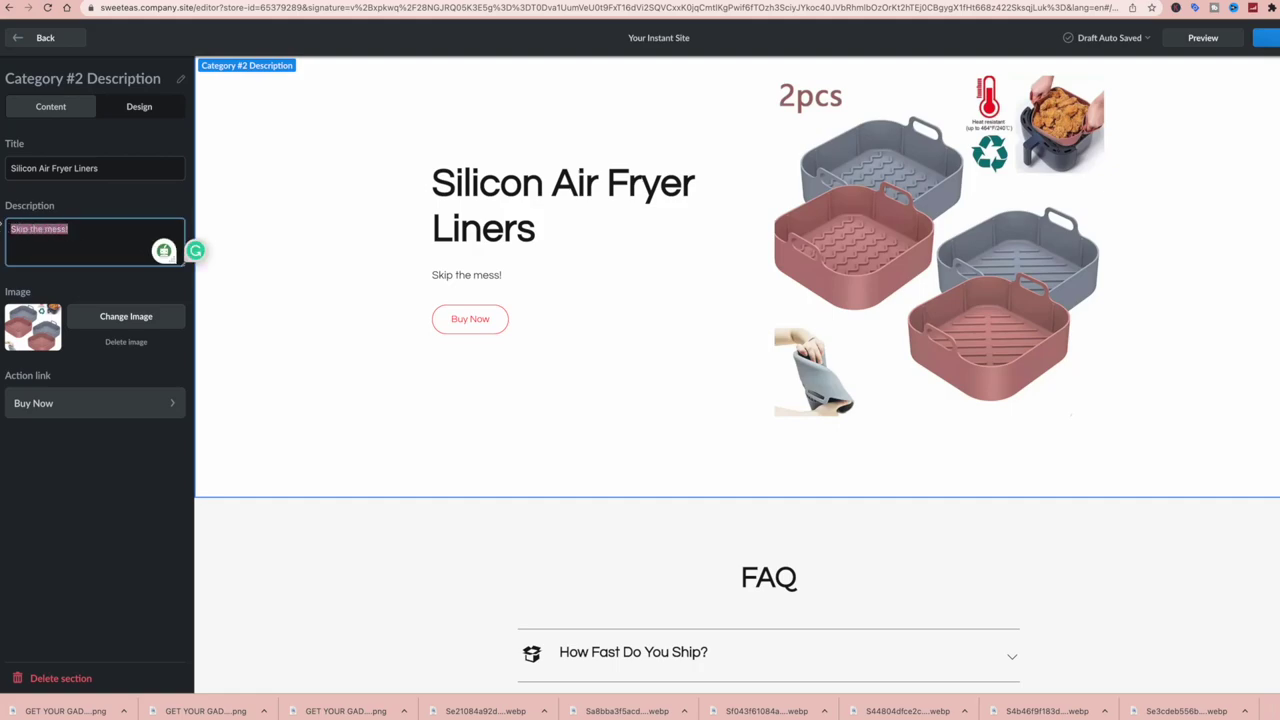
type("Only $")
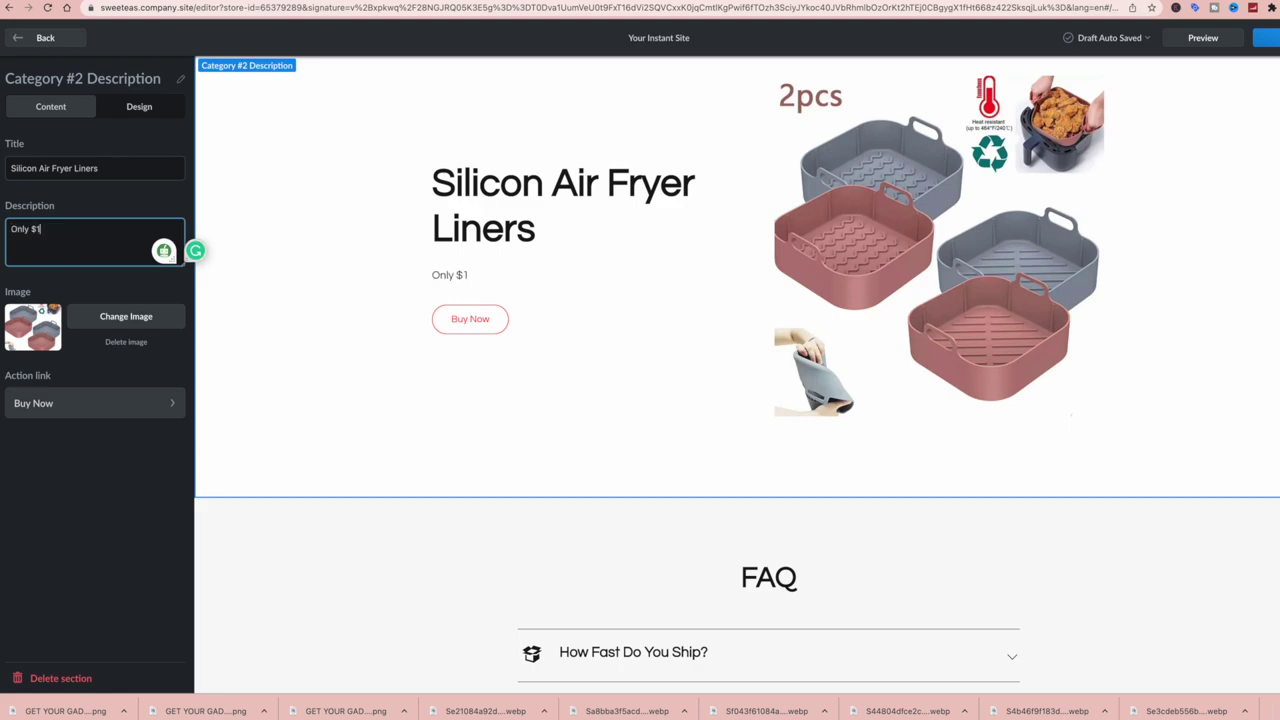
type("10.99")
- Set the font size of the section's price description to 48 in its design settings
left_click(140, 107)
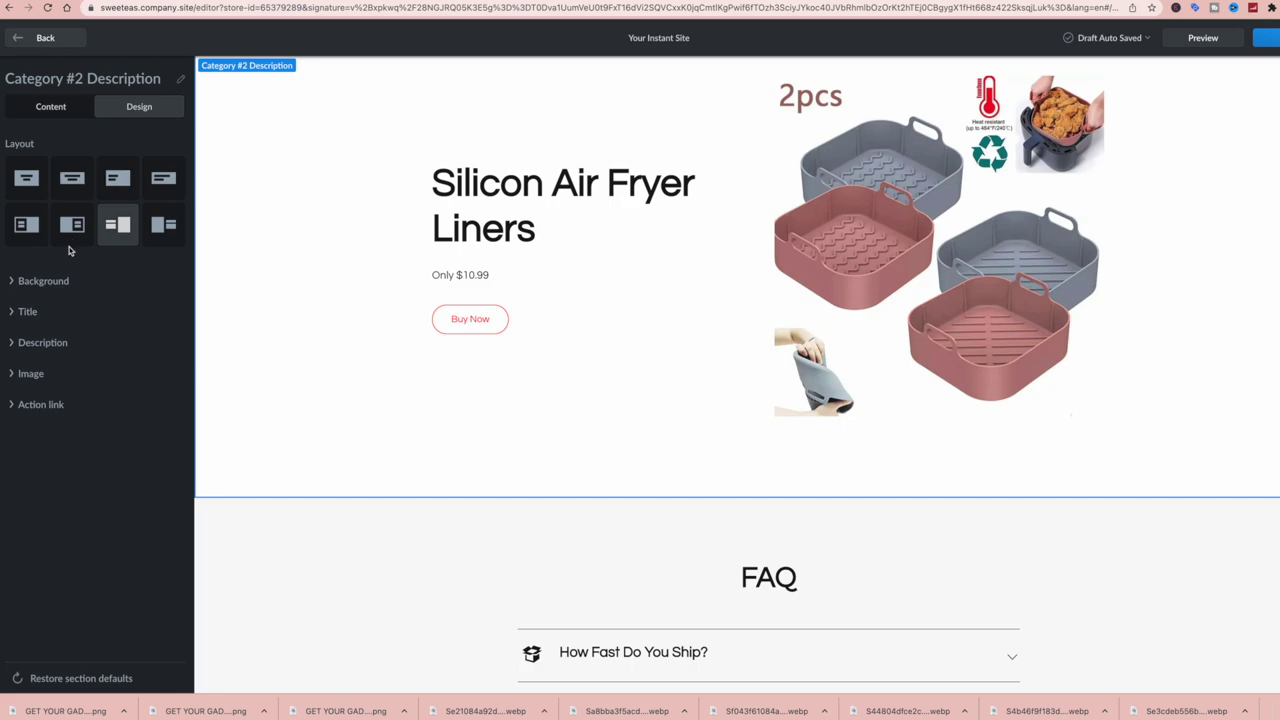
left_click(28, 342)
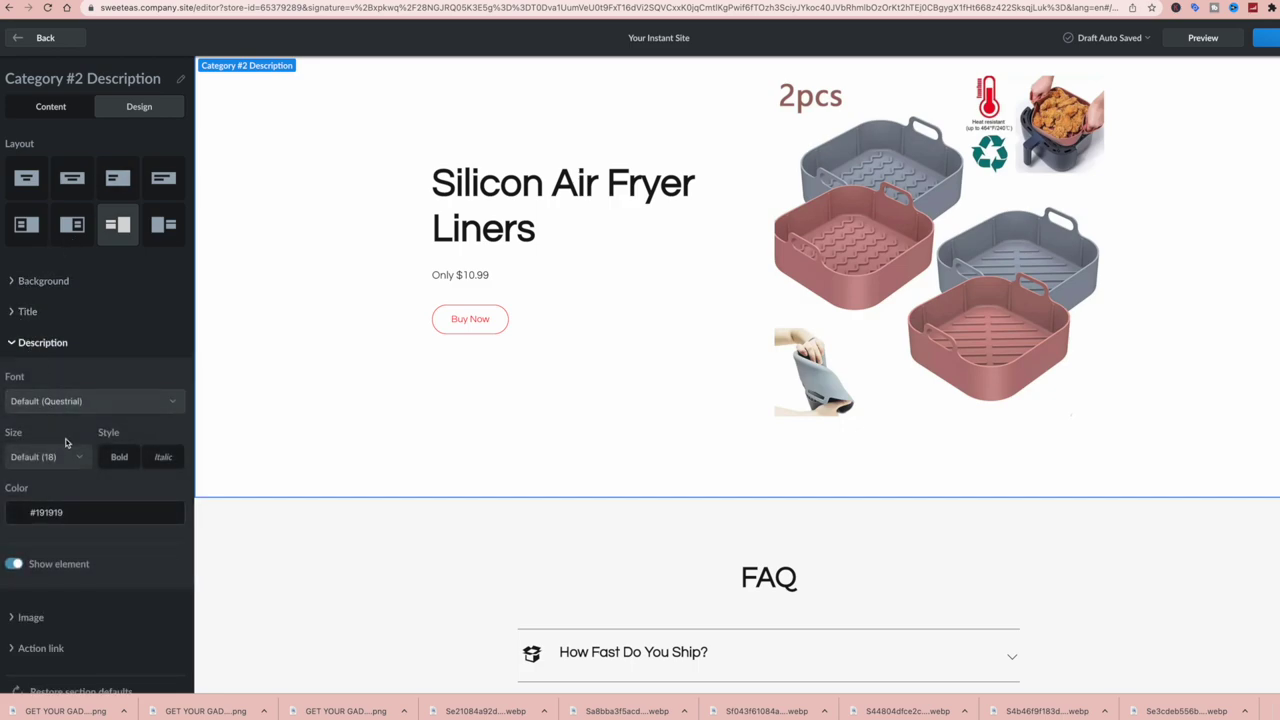
left_click(23, 312)
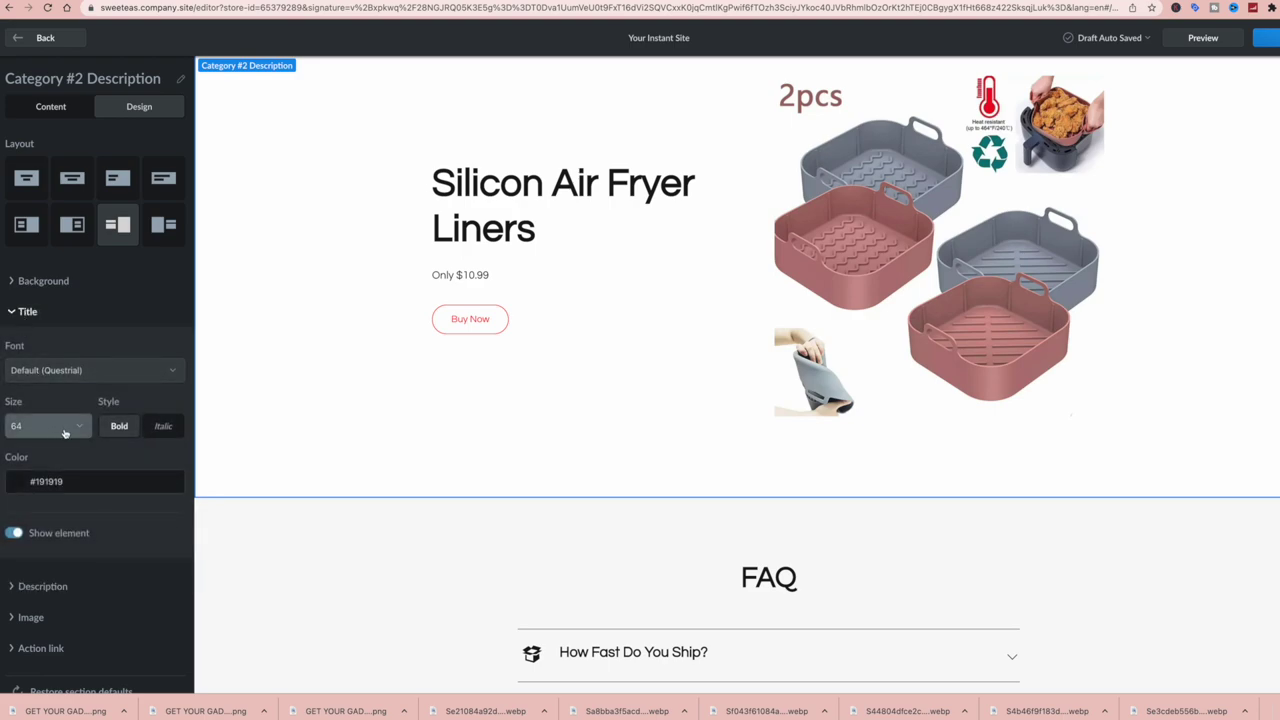
scroll(64, 430, "down", 1)
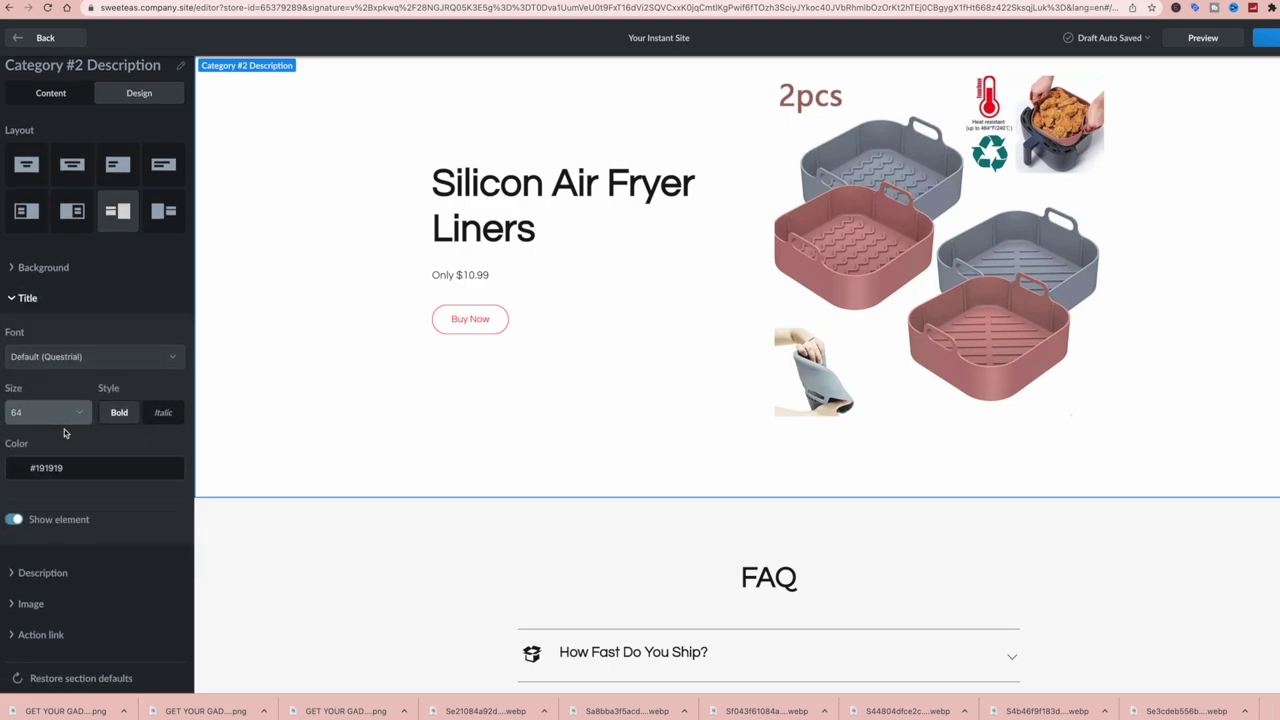
left_click(18, 572)
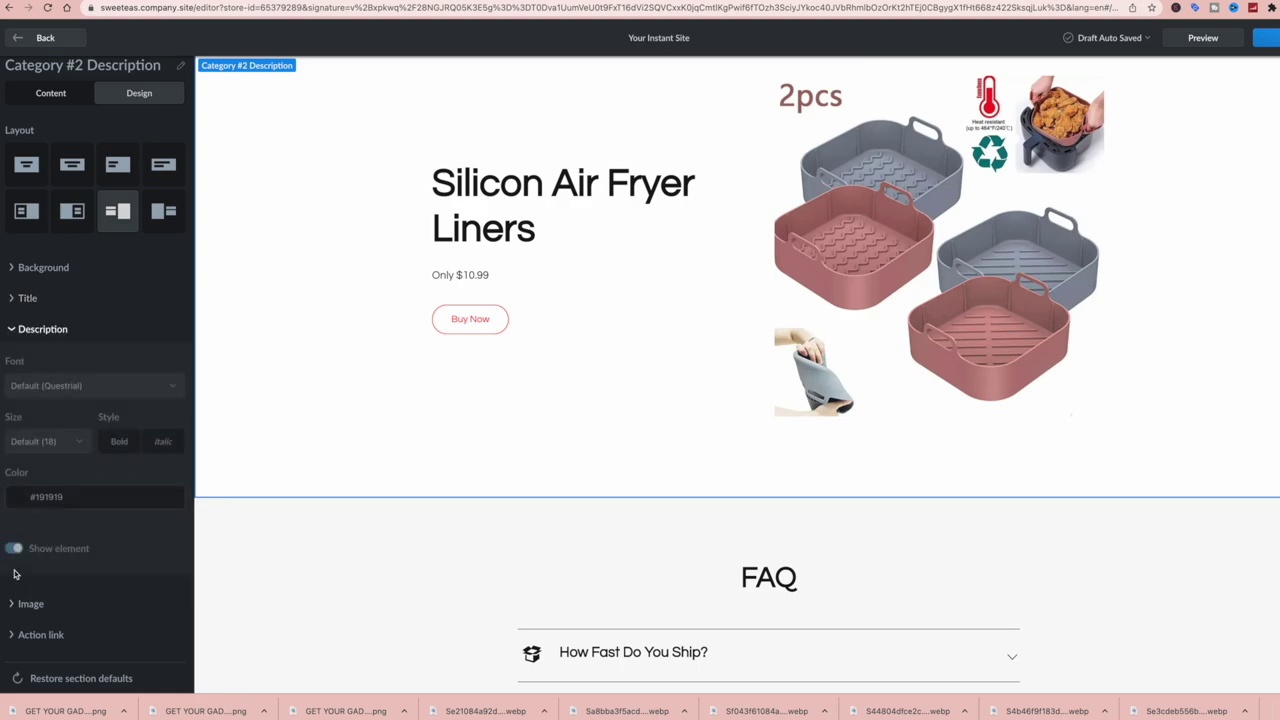
left_click(77, 452)
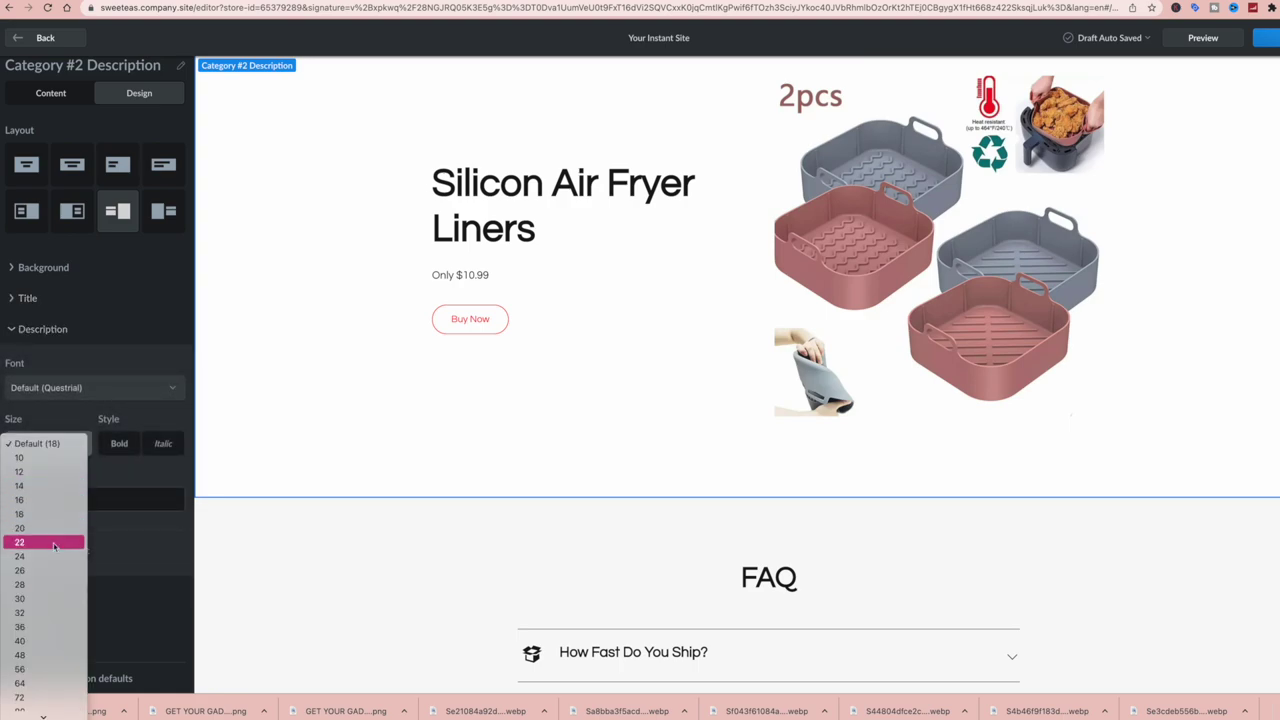
left_click(48, 655)
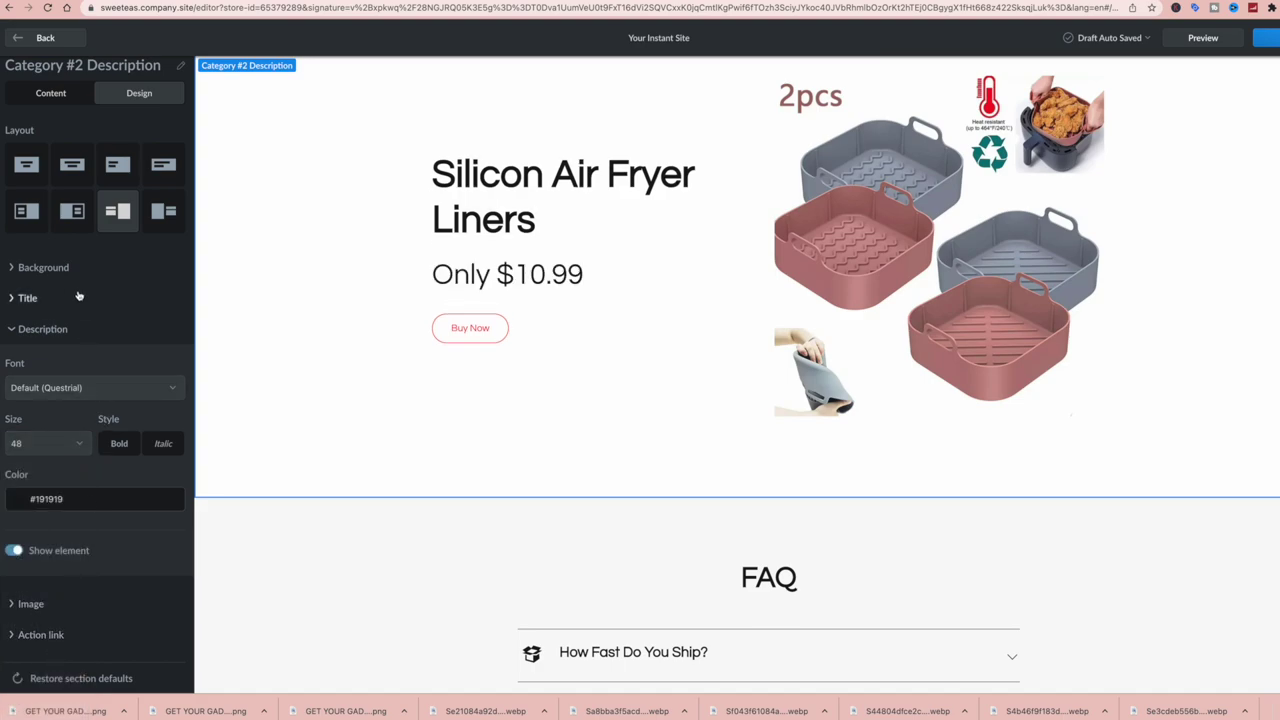
- Make the "Only $10.99" description text bold
left_click(14, 331)
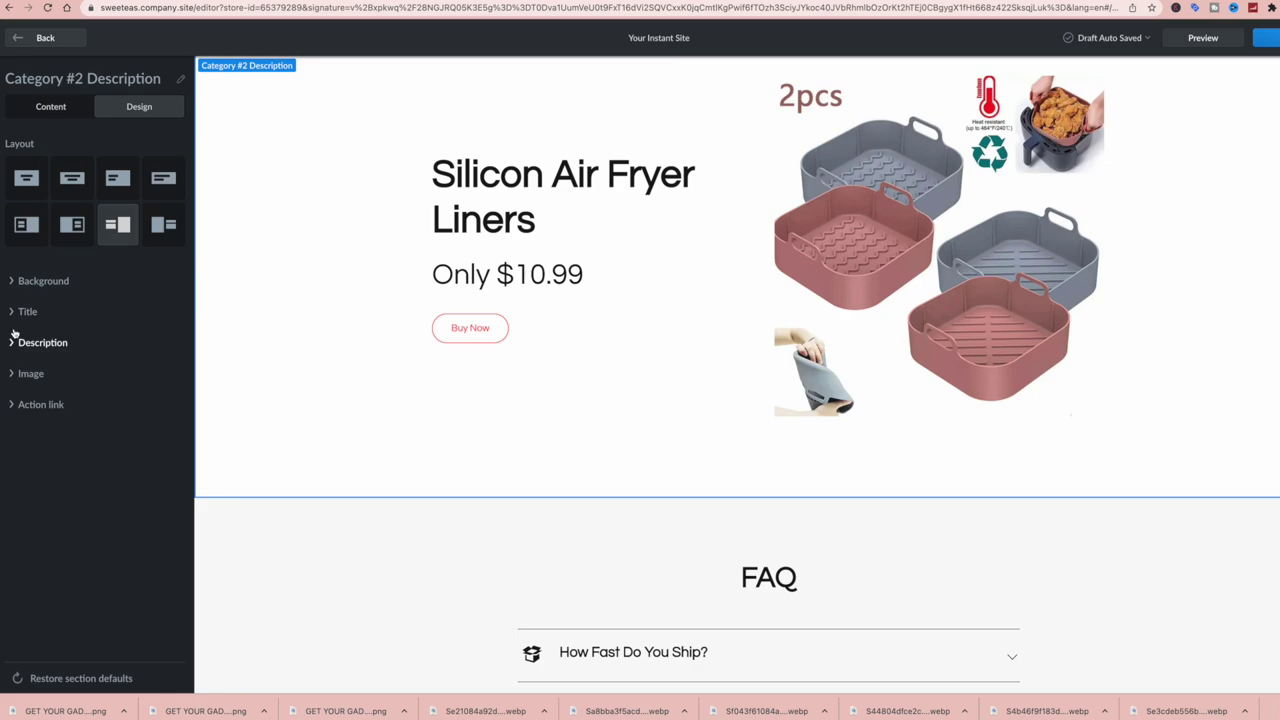
left_click(11, 345)
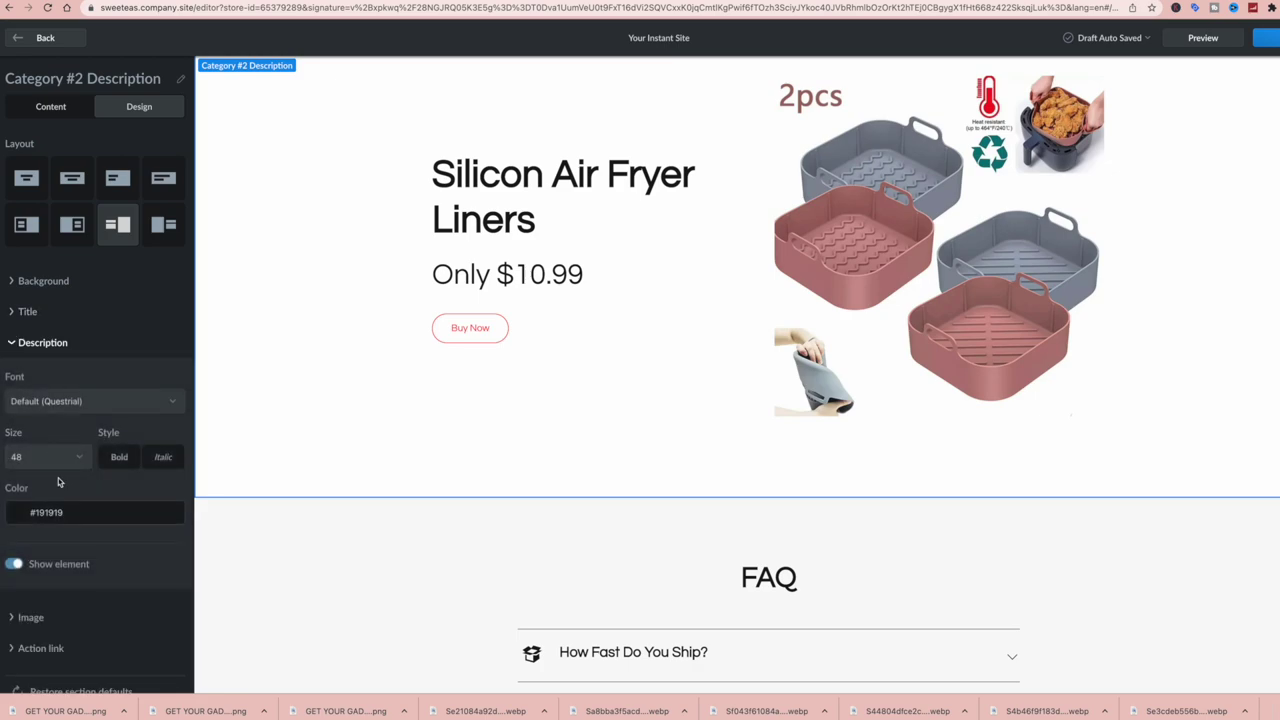
left_click(120, 458)
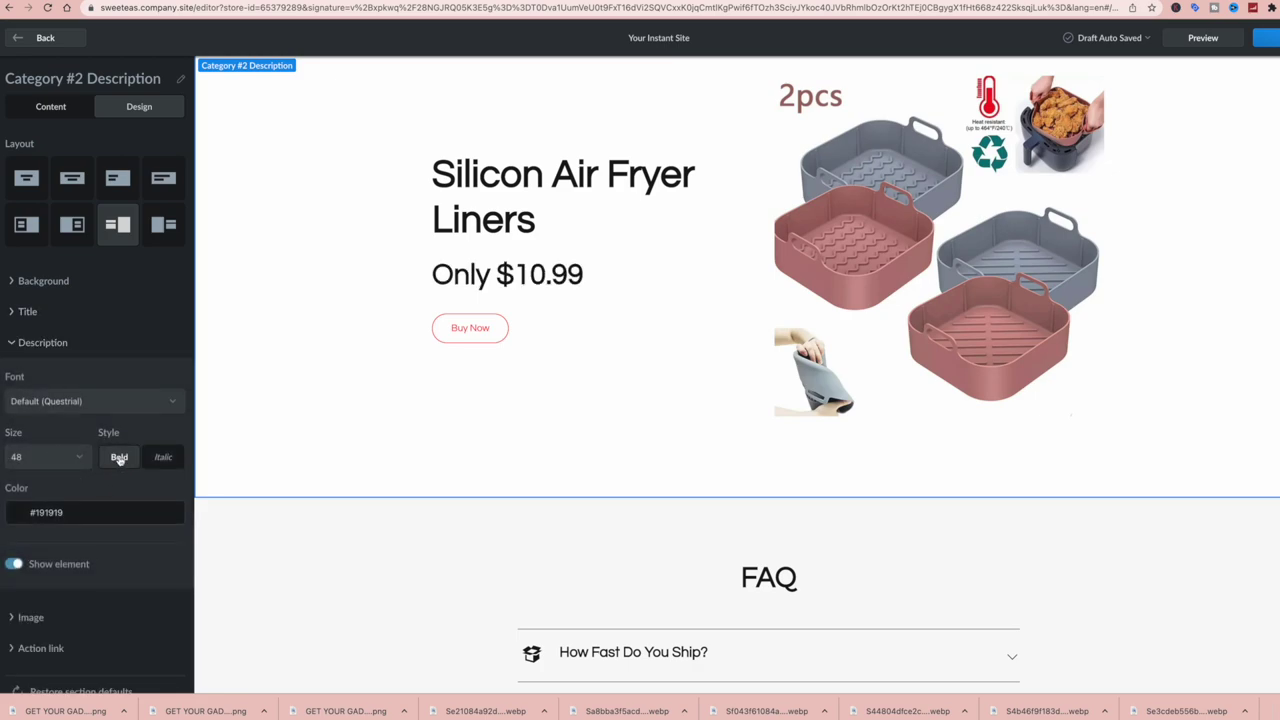
scroll(47, 560, "down", 1)
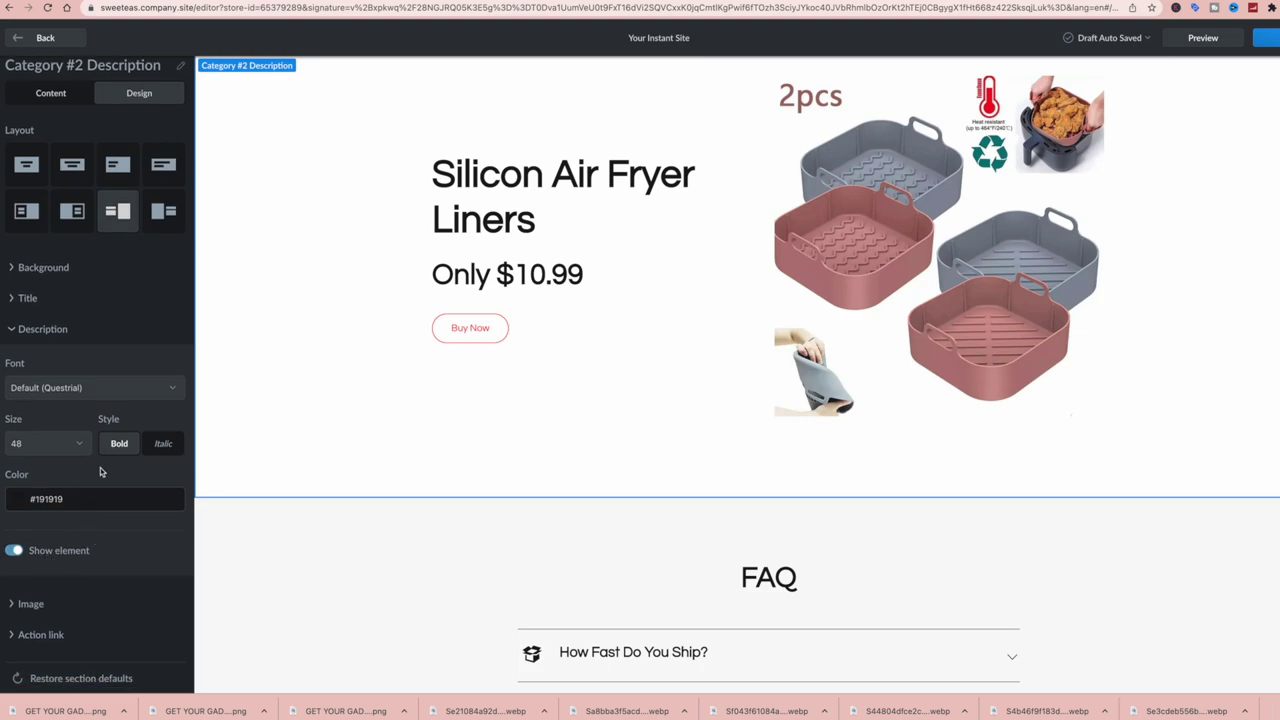
- Recolor the "Only $10.99" description text to the grey-green #6A736C and return to the homepage sections
left_click(101, 498)
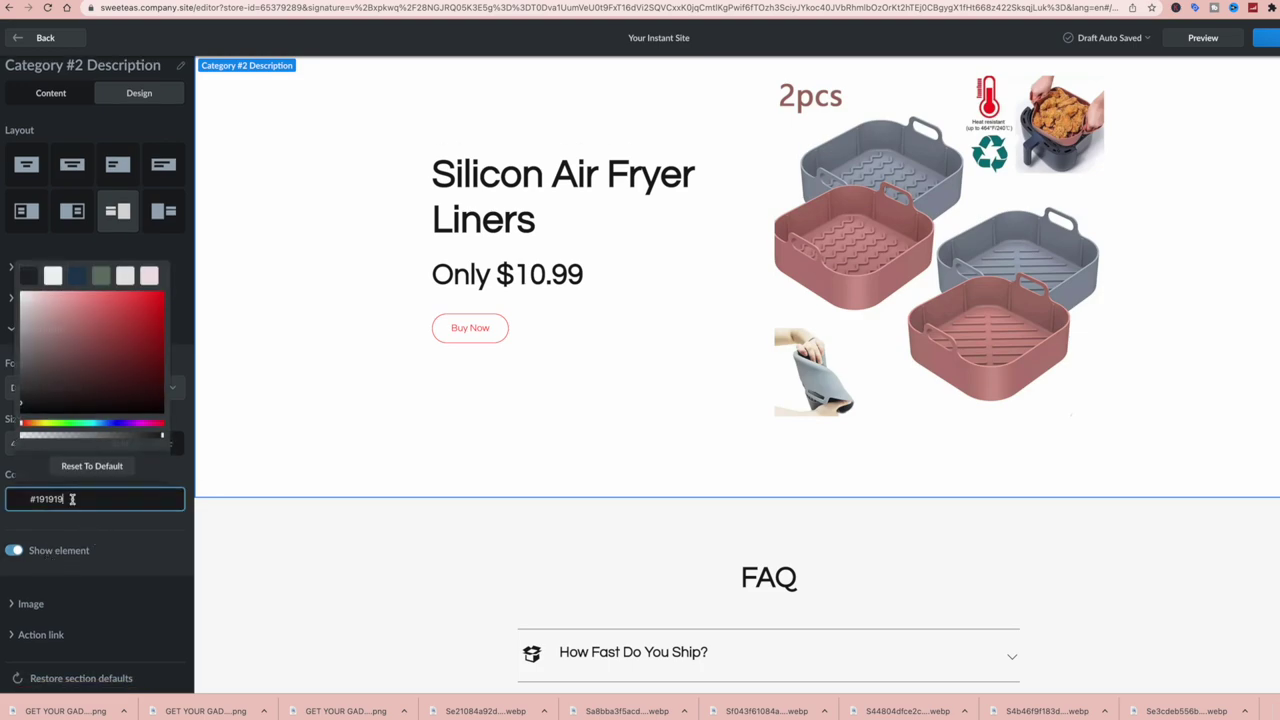
left_click(75, 427)
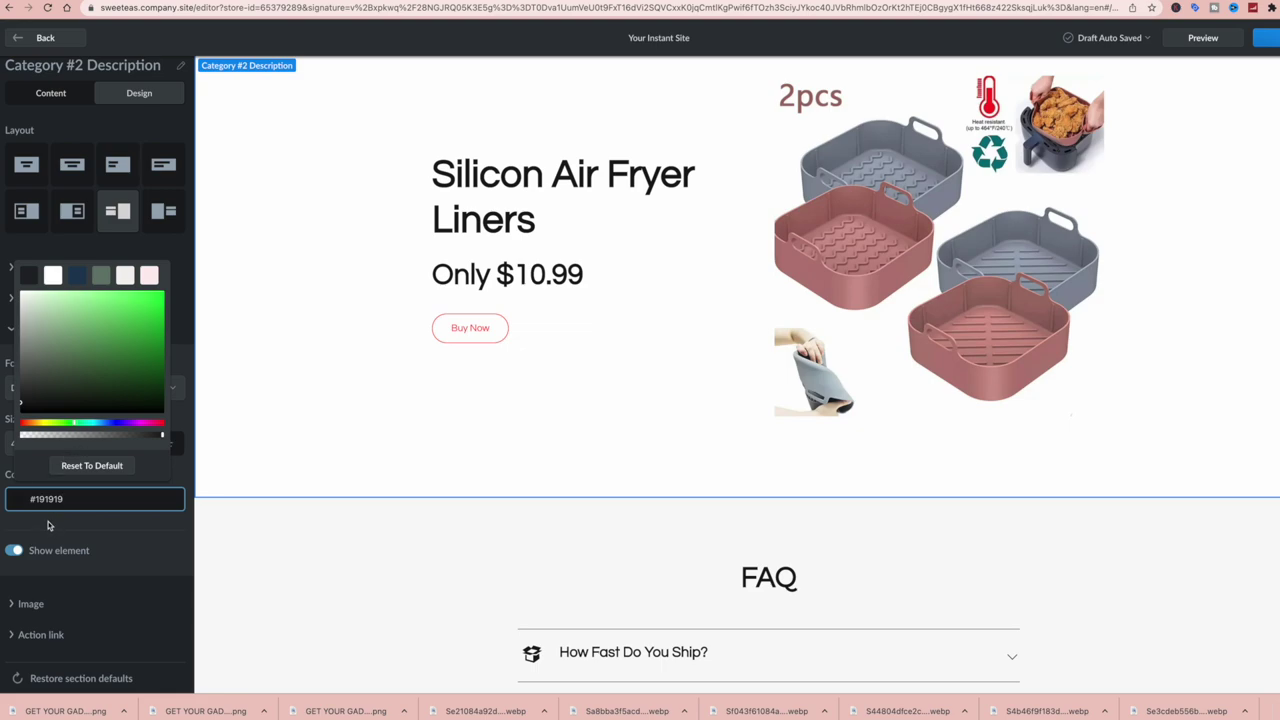
left_click(39, 390)
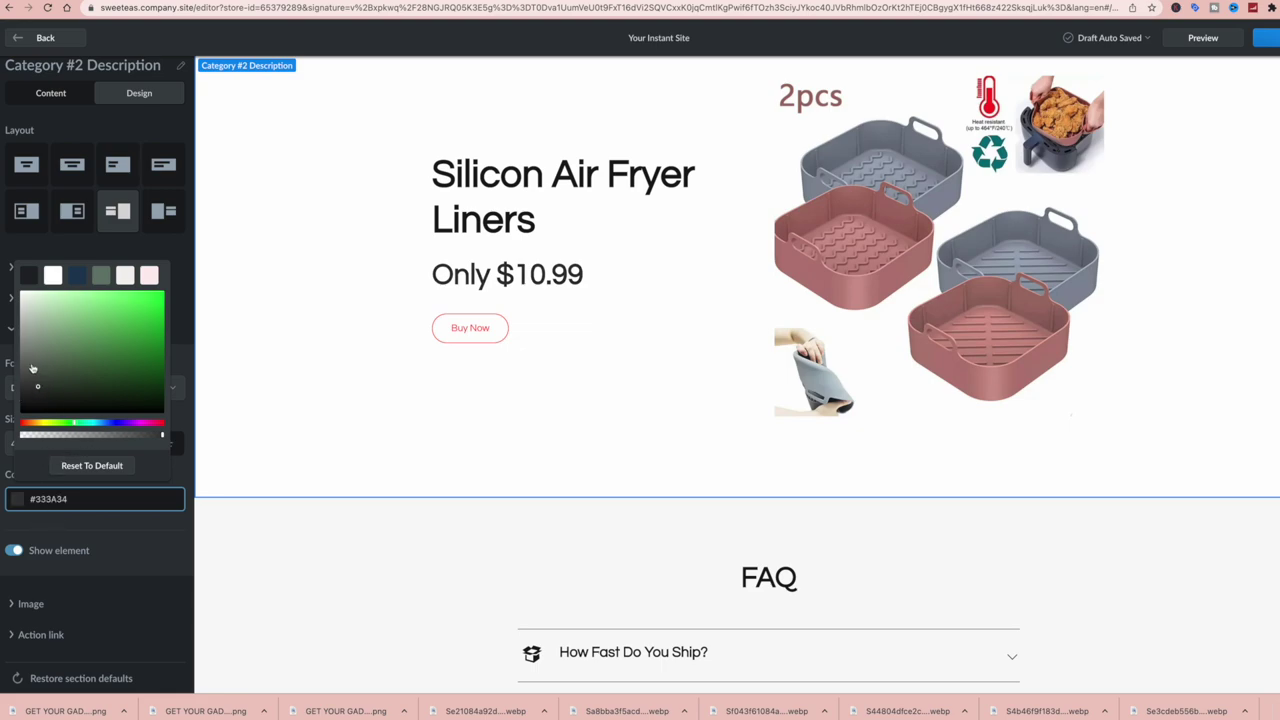
left_click(33, 362)
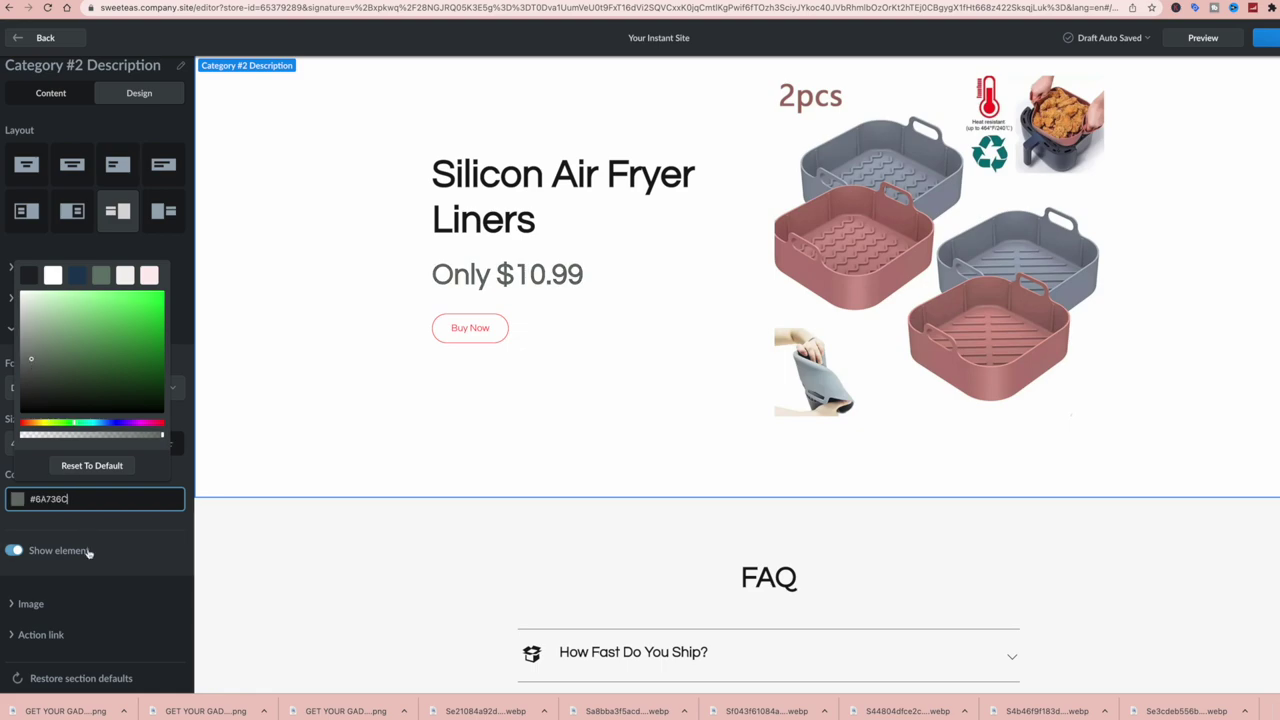
left_click(72, 99)
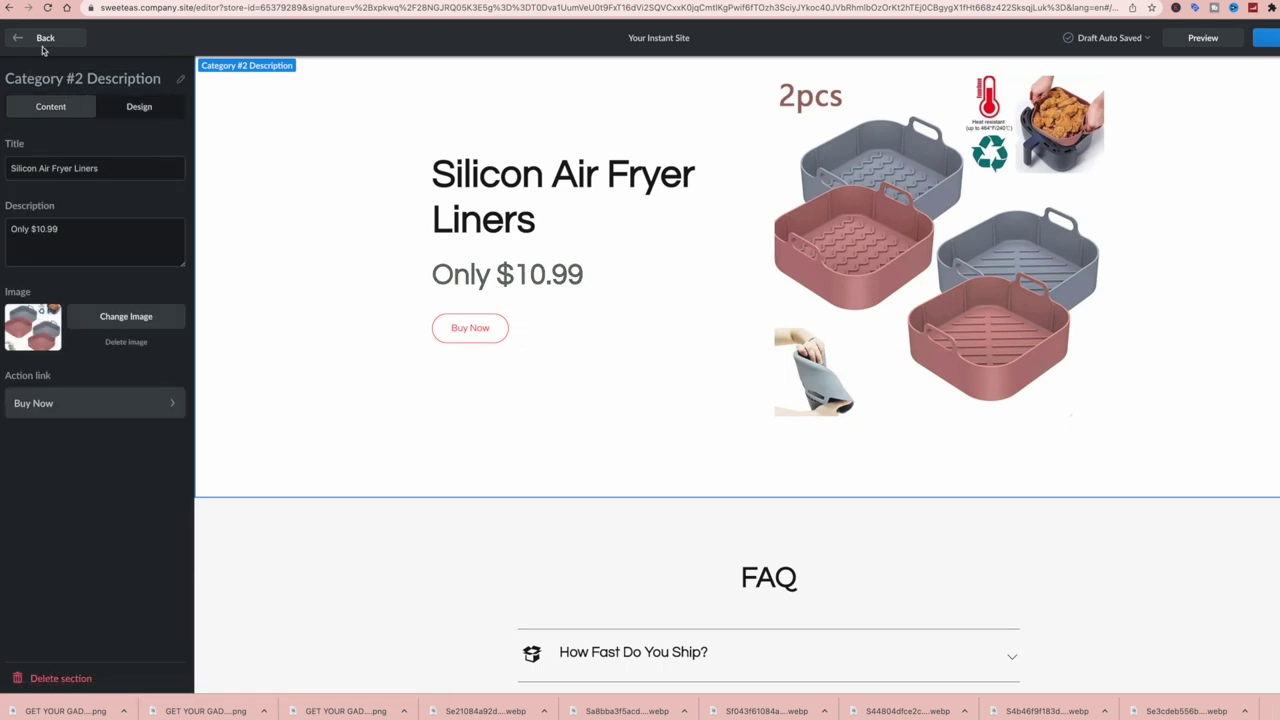
left_click(27, 40)
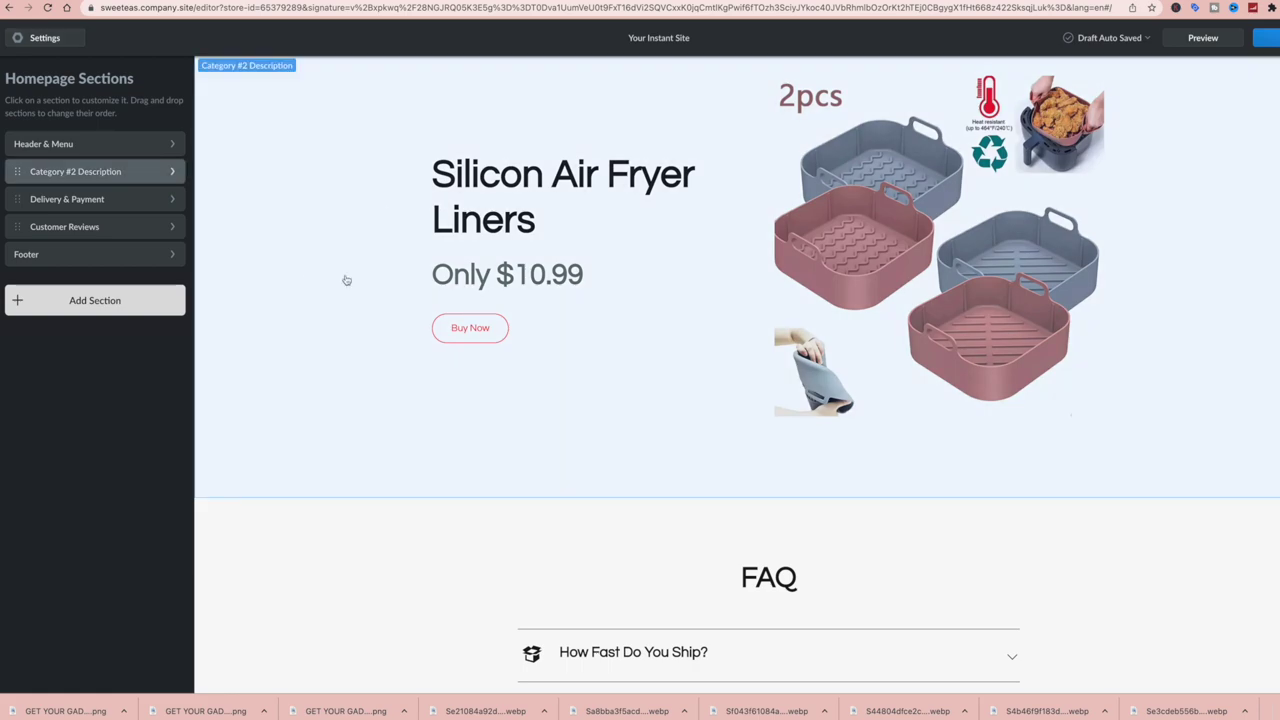
- Preview the homepage to check the air fryer liners section and its "Buy Now" link, and return to the editor
scroll(466, 334, "down", 5)
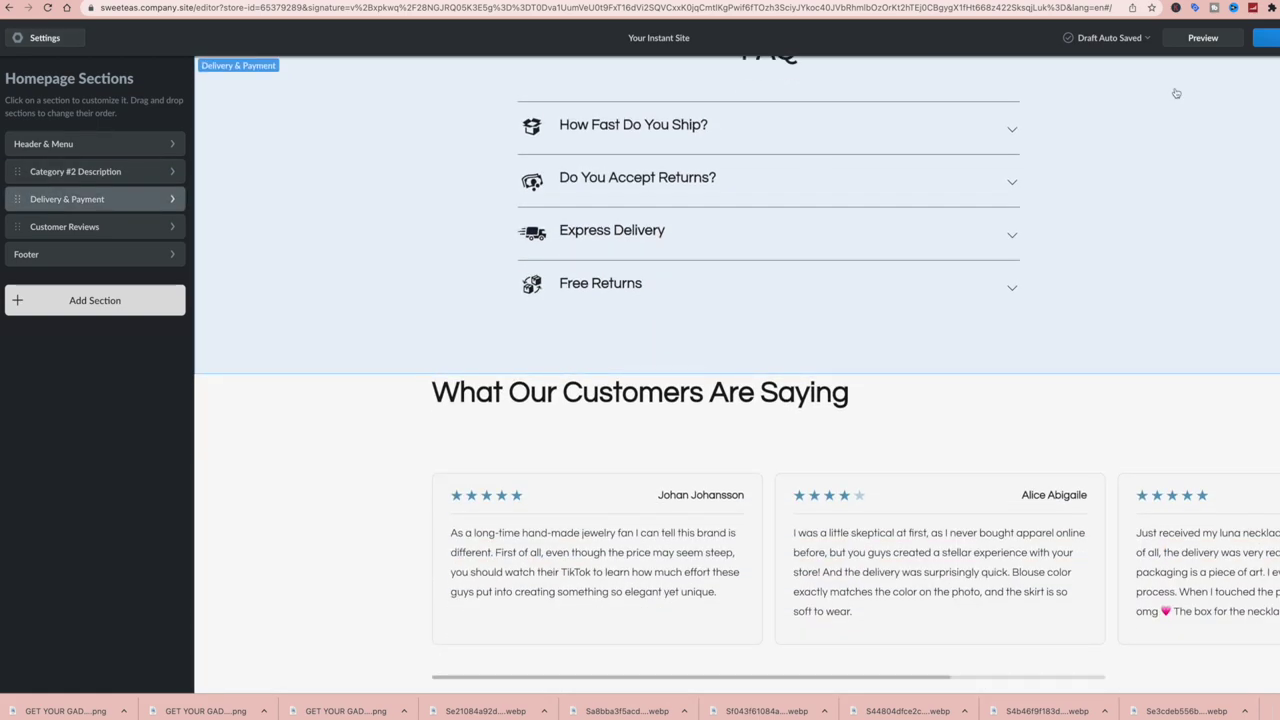
left_click(1197, 42)
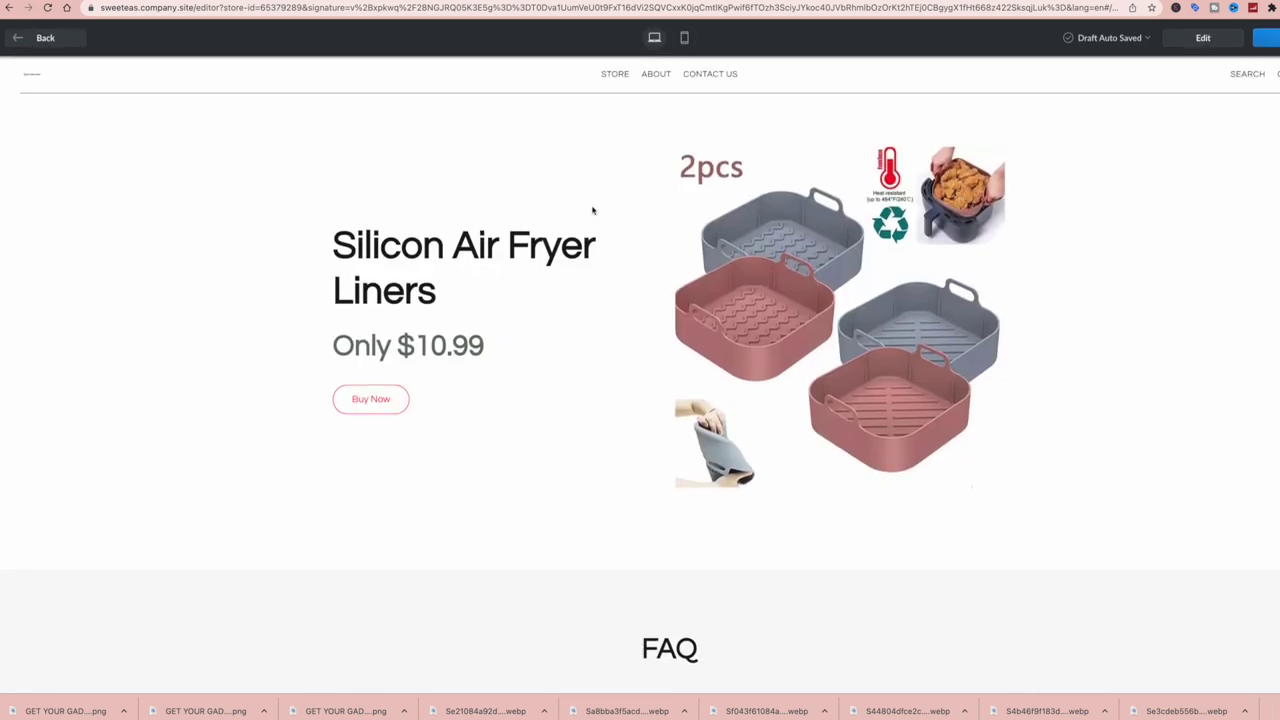
scroll(517, 410, "down", 2)
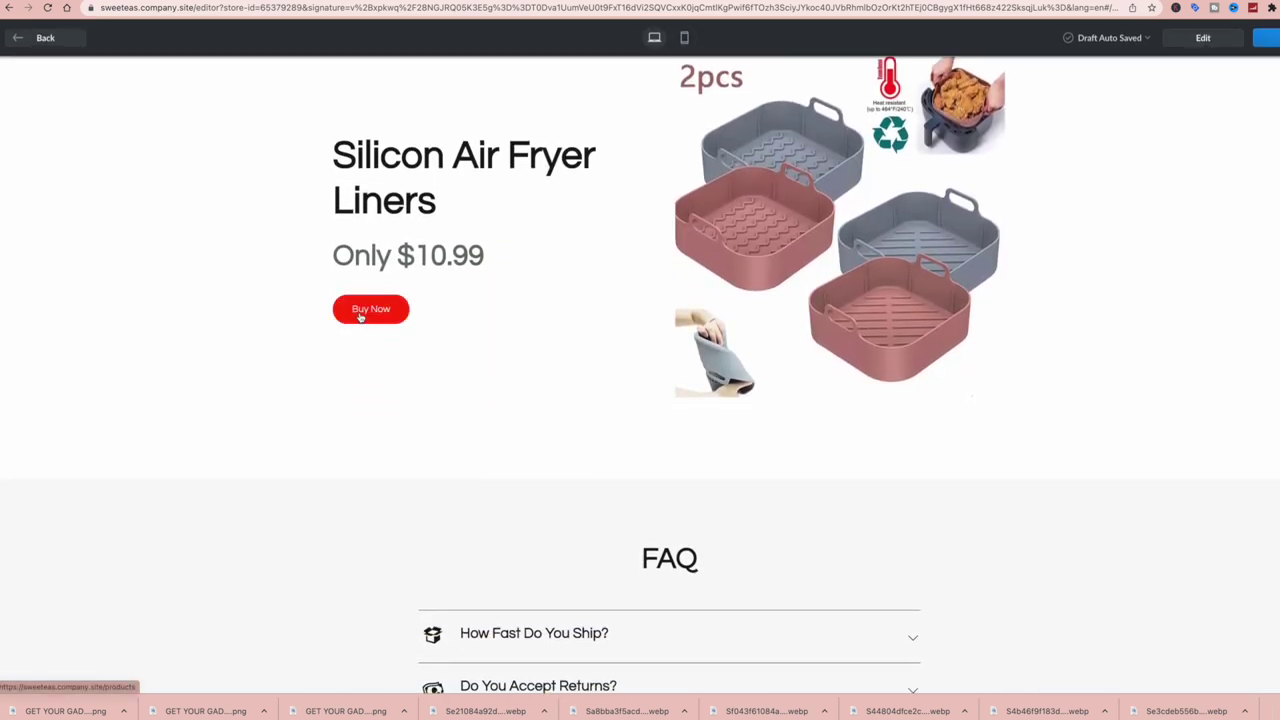
scroll(488, 277, "up", 2)
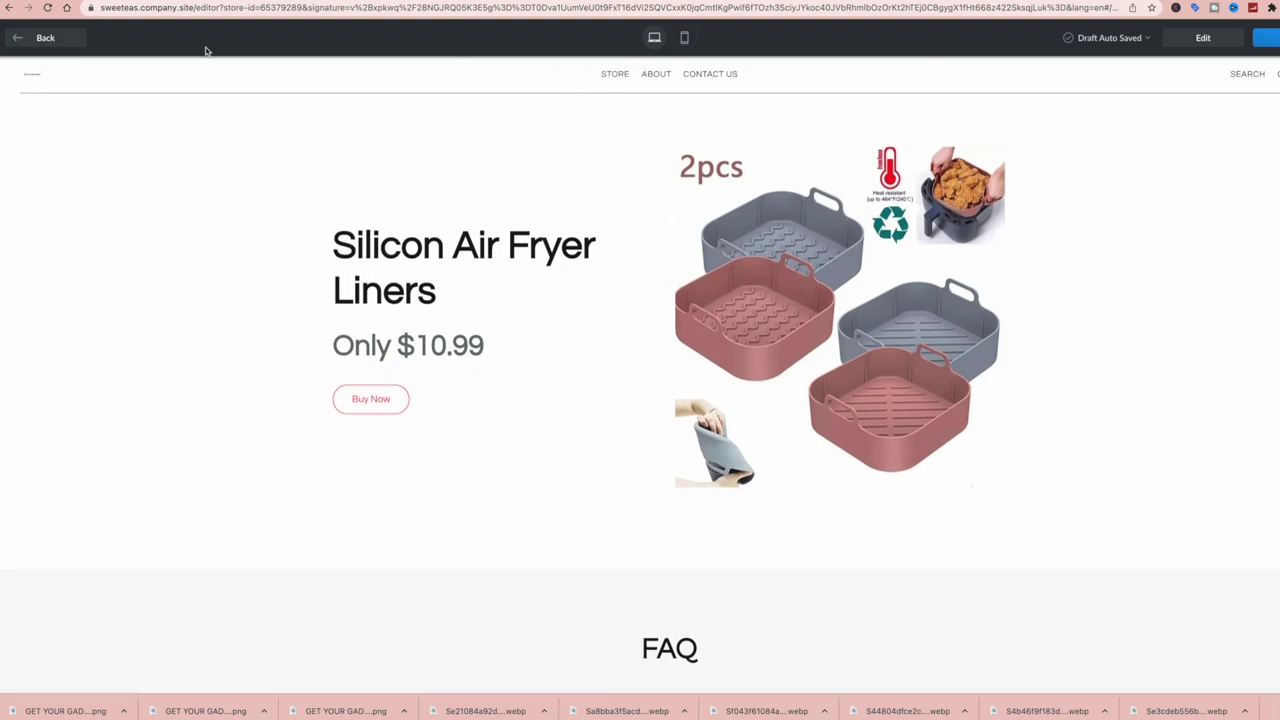
left_click(18, 44)
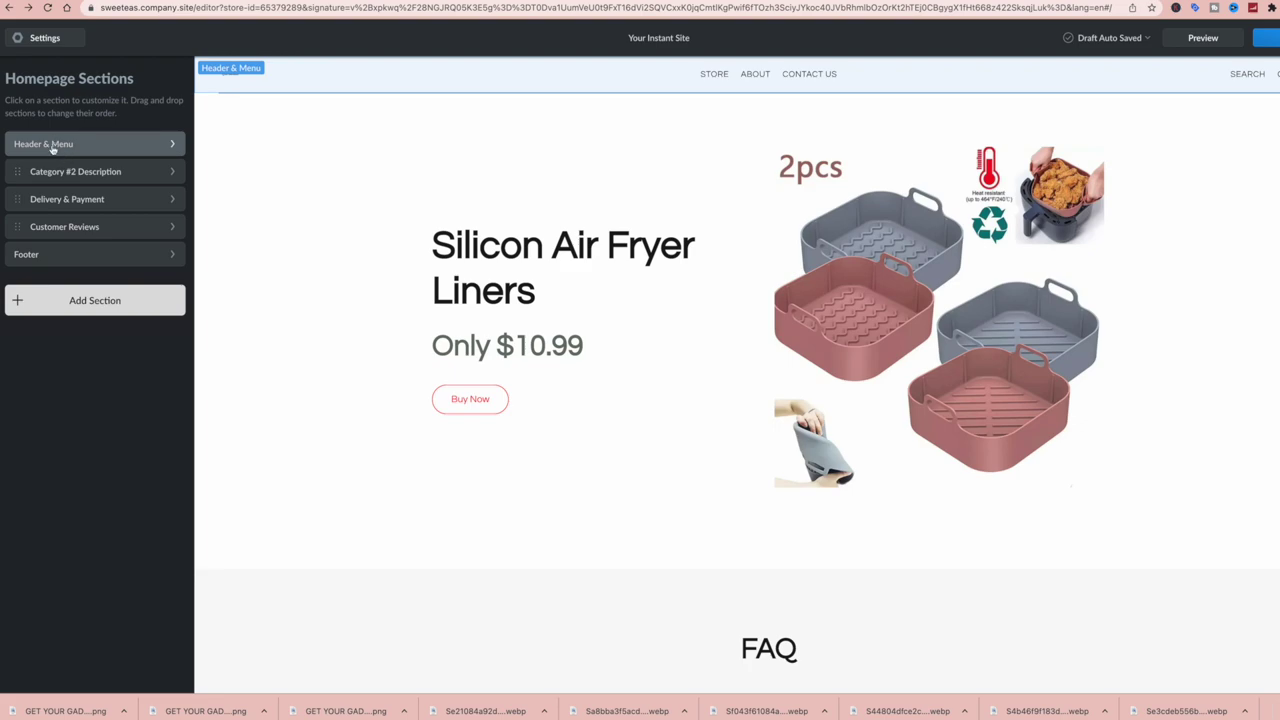
- Delete the Store item from the header's navigation menu
left_click(52, 146)
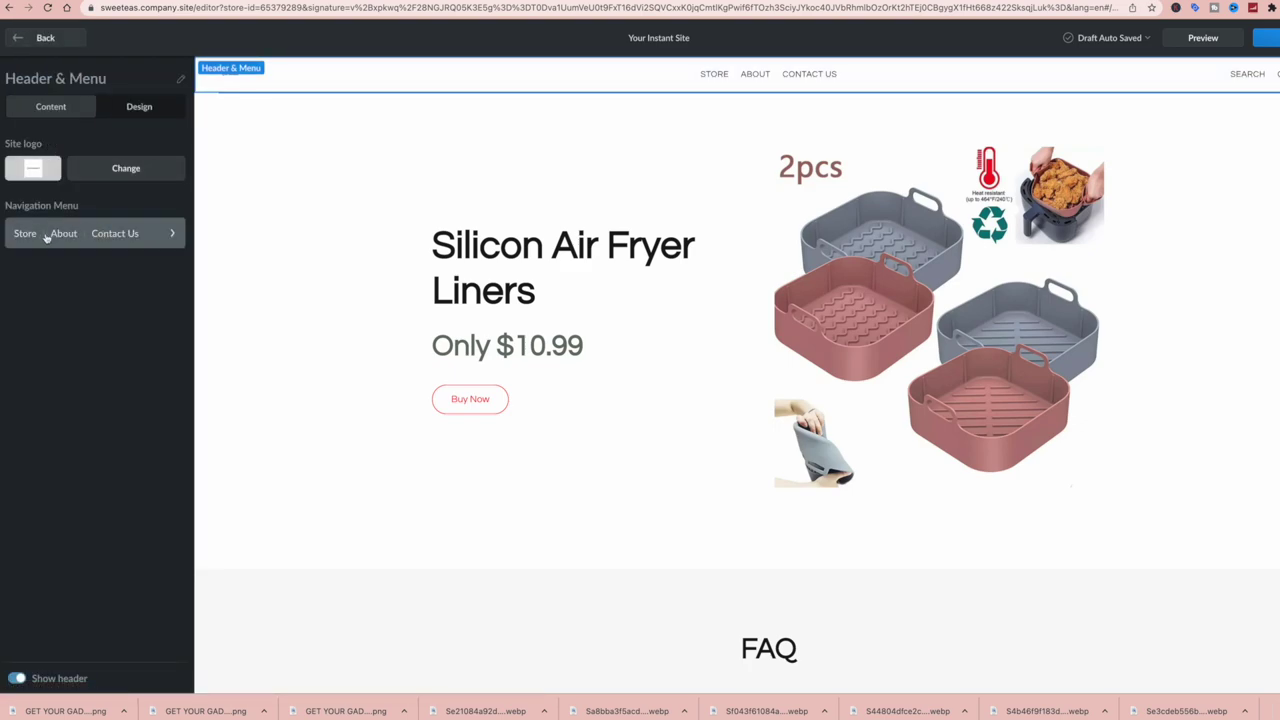
left_click(172, 233)
left_click(17, 121)
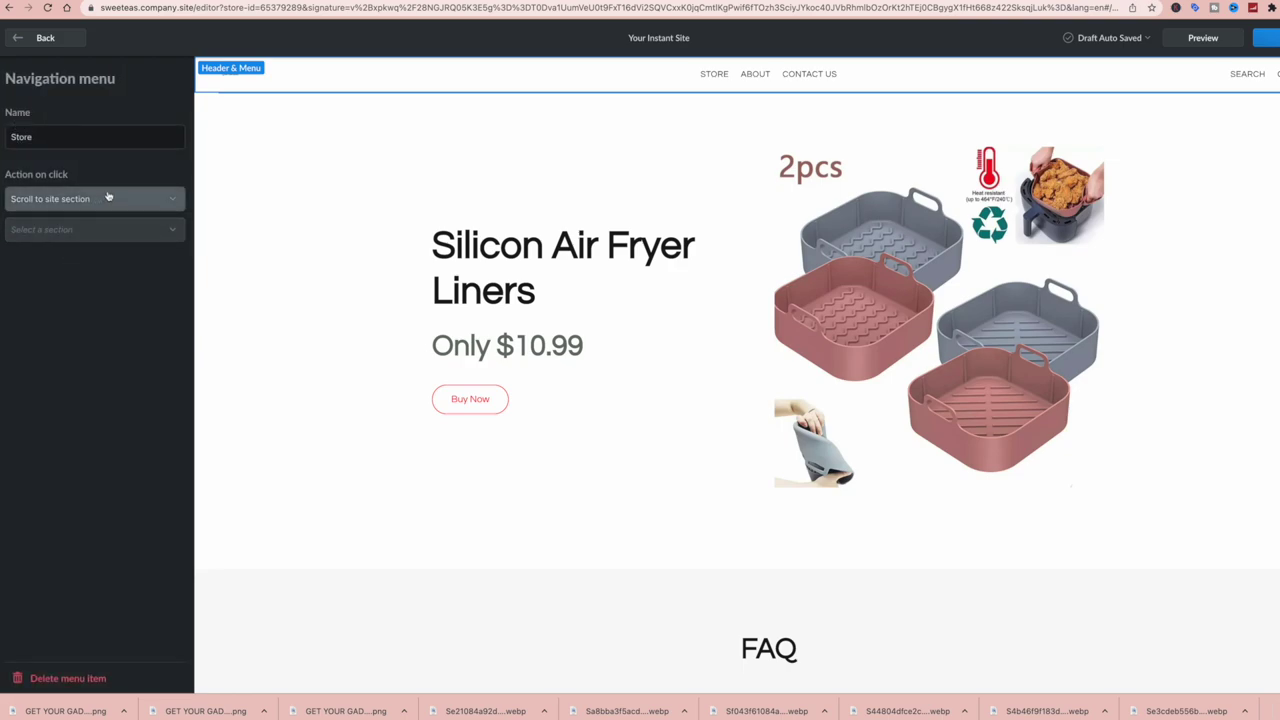
left_click(67, 680)
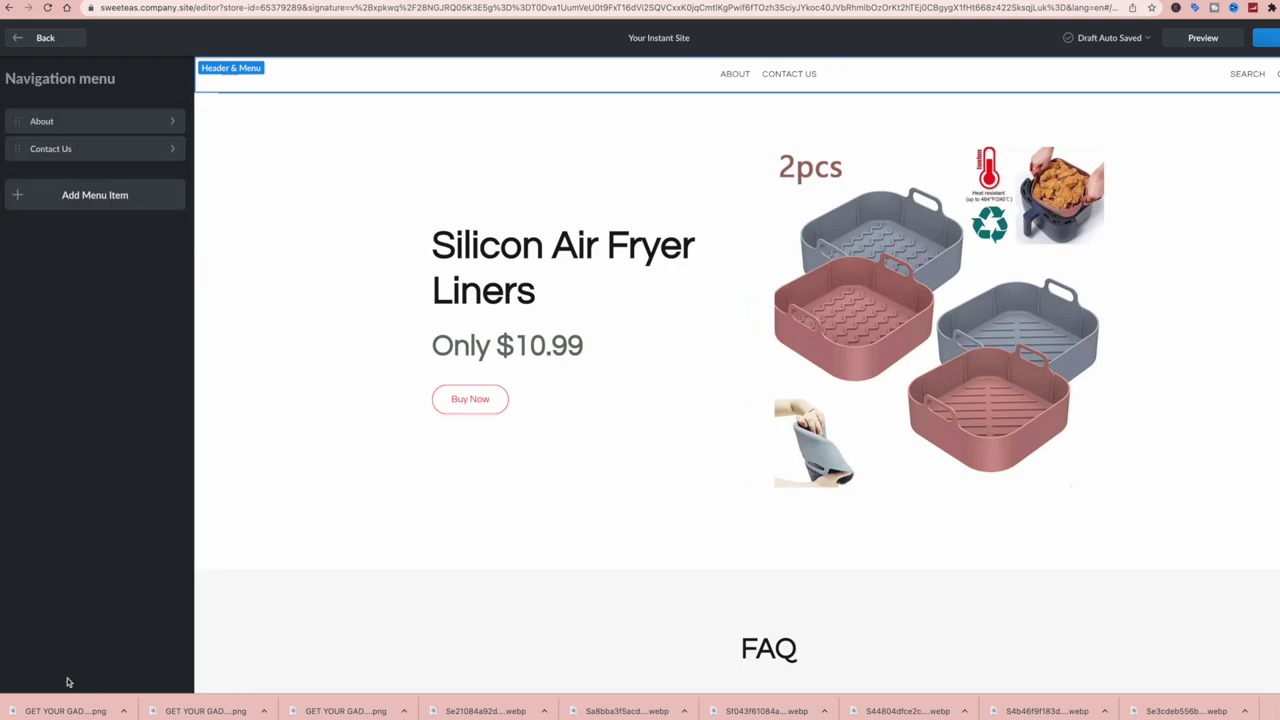
- Delete the About item from the navigation menu and return to the homepage sections
left_click(23, 123)
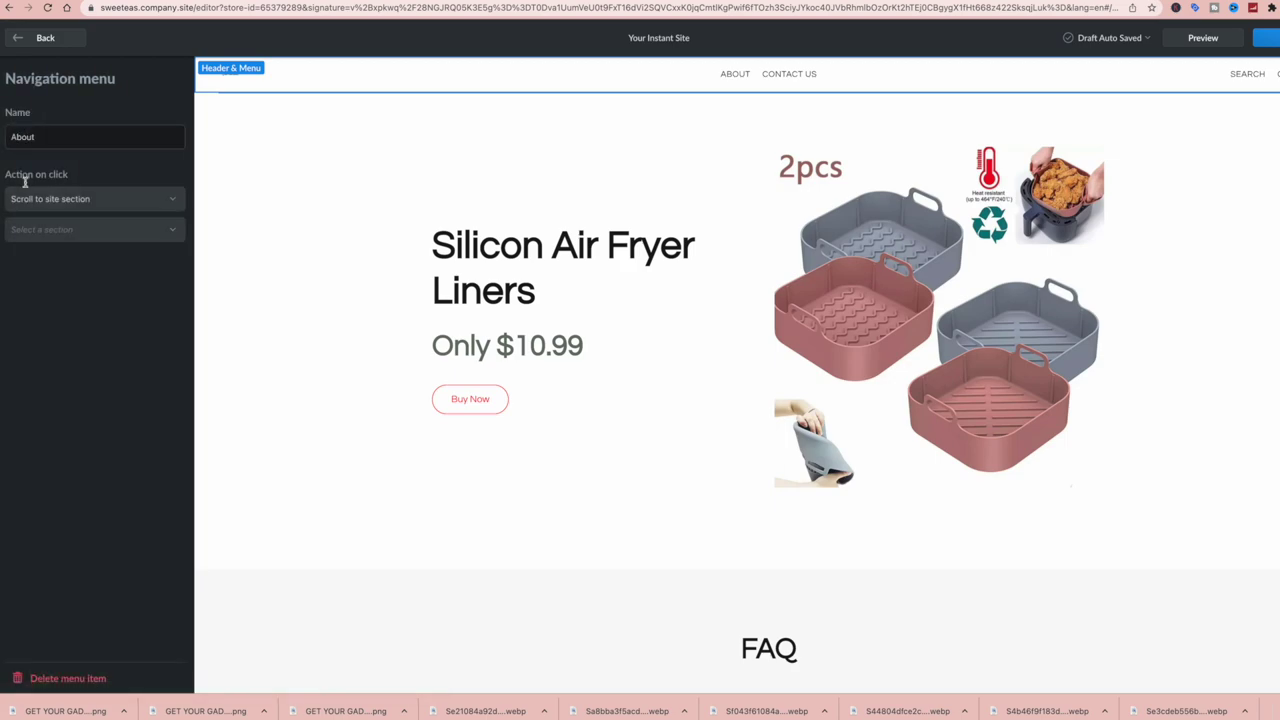
left_click(67, 679)
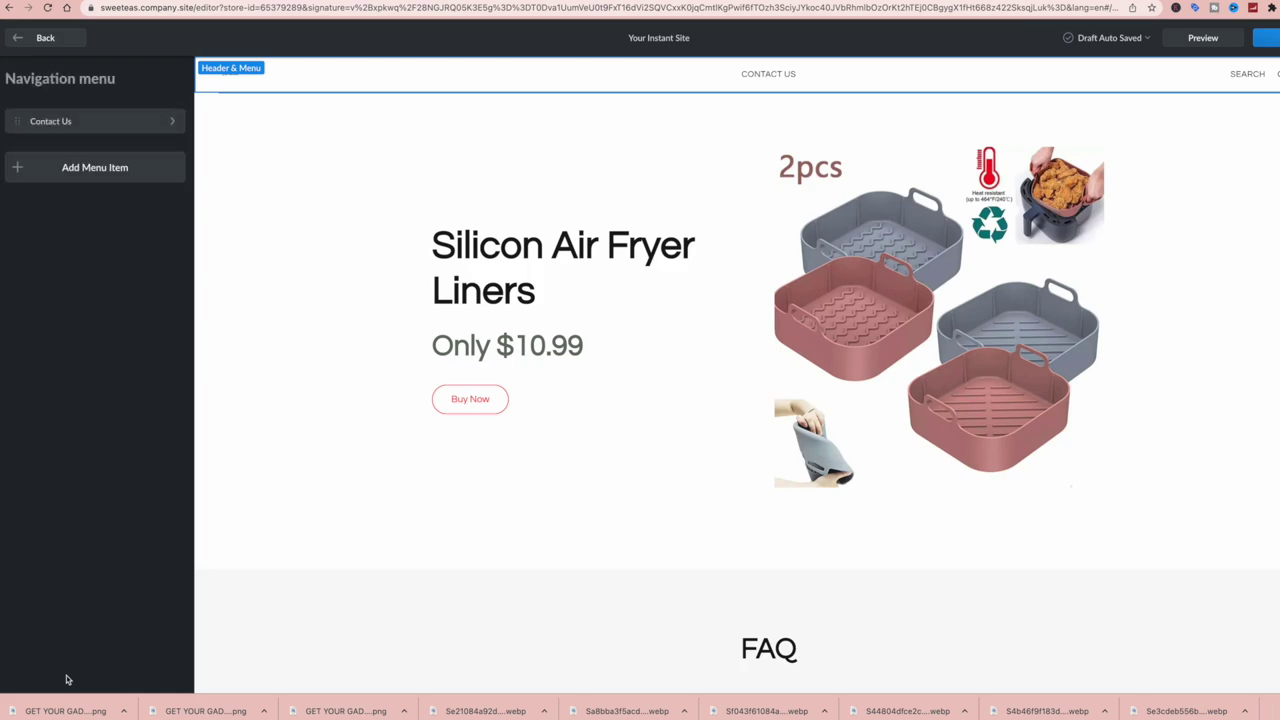
left_click(45, 38)
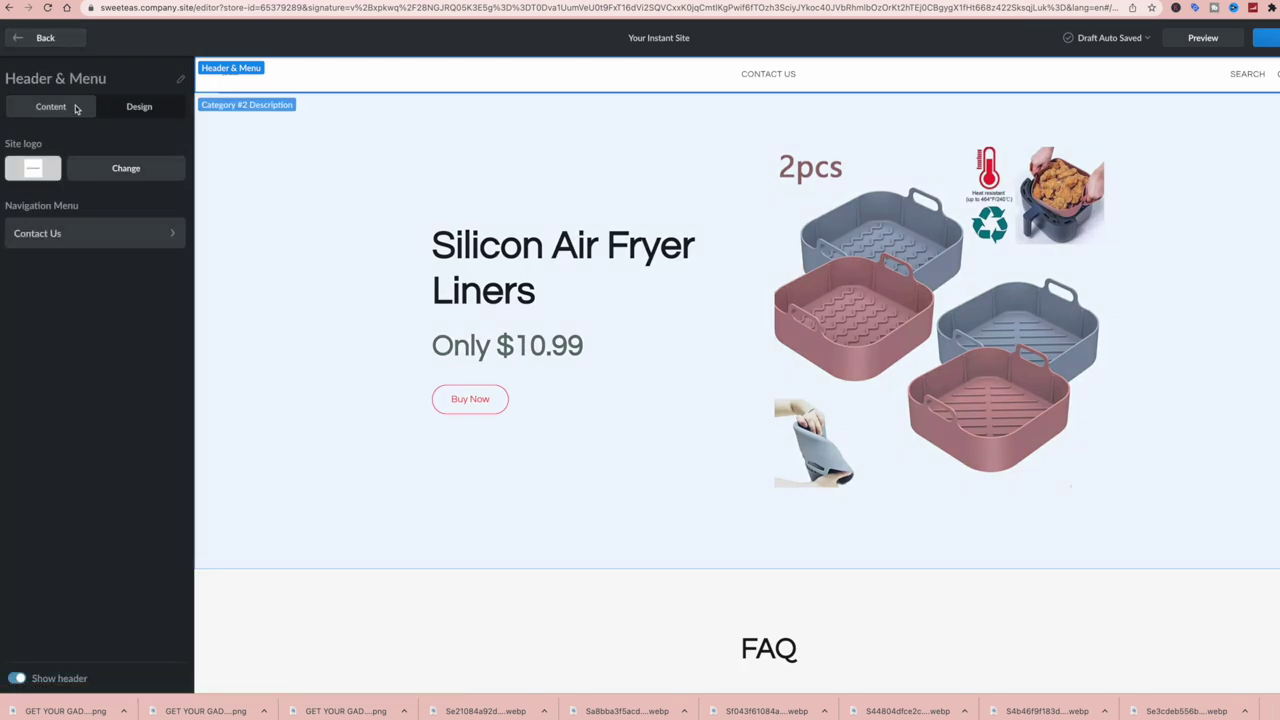
left_click(18, 38)
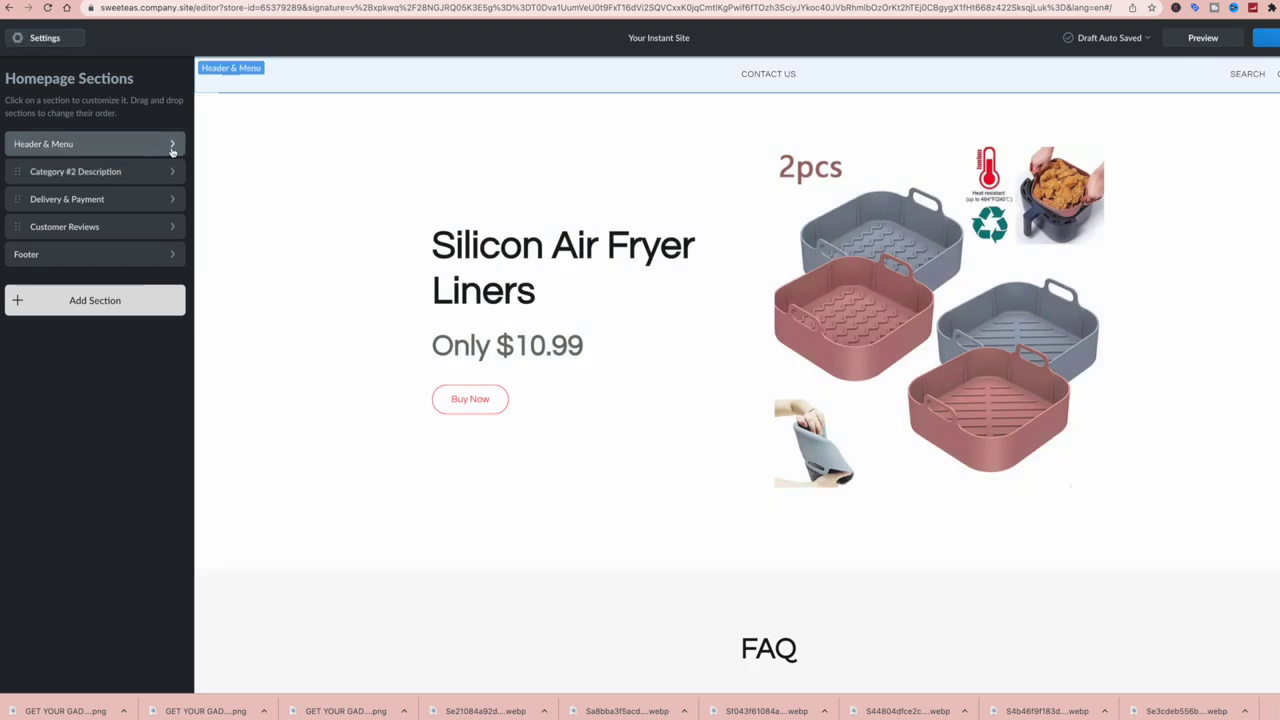
- Switch the header's design to the layout with a collapsed menu and a centered logo
left_click(172, 146)
left_click(153, 112)
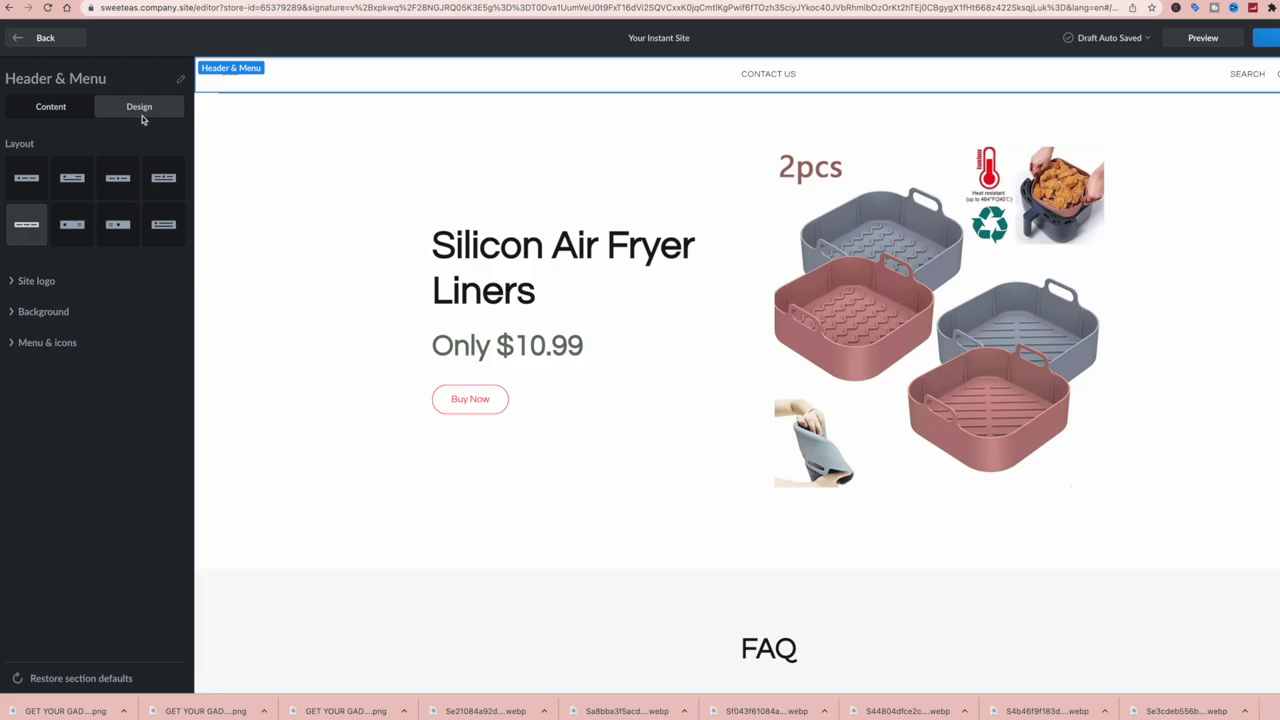
left_click(118, 225)
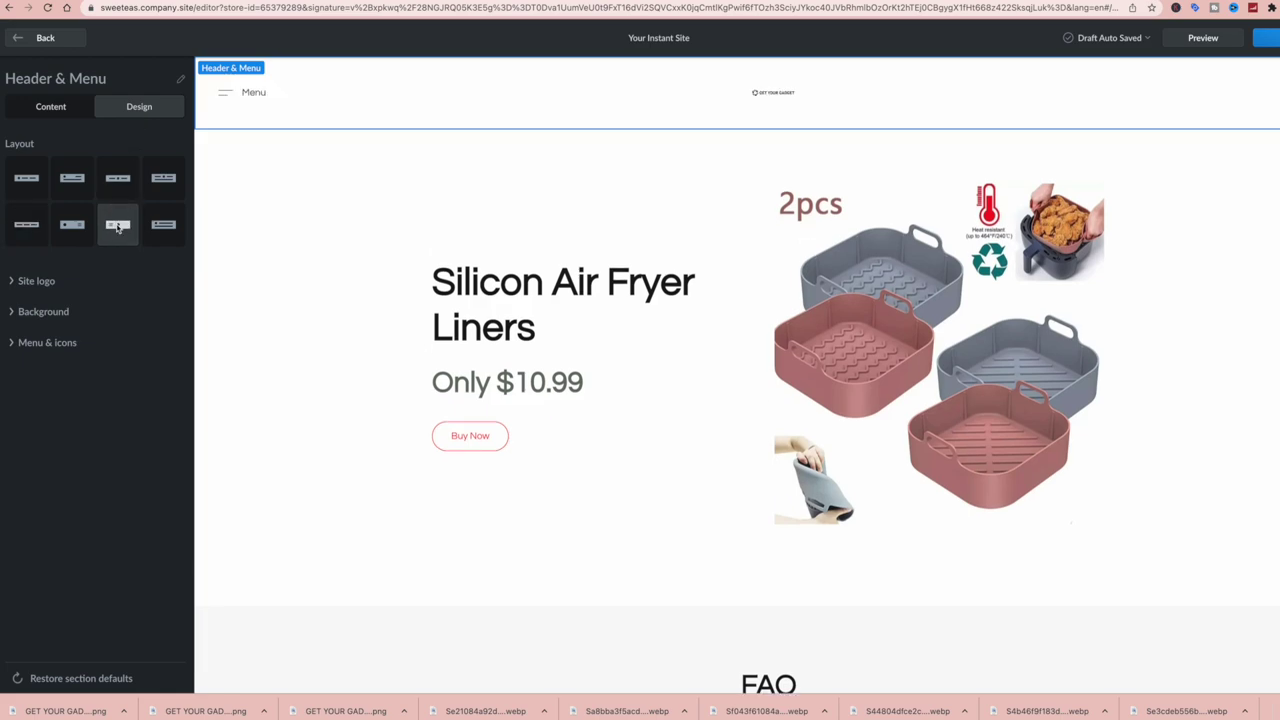
- Inspect the header's menu and icon settings and open the slide-out menu to check its contents
left_click(36, 281)
left_click(45, 390)
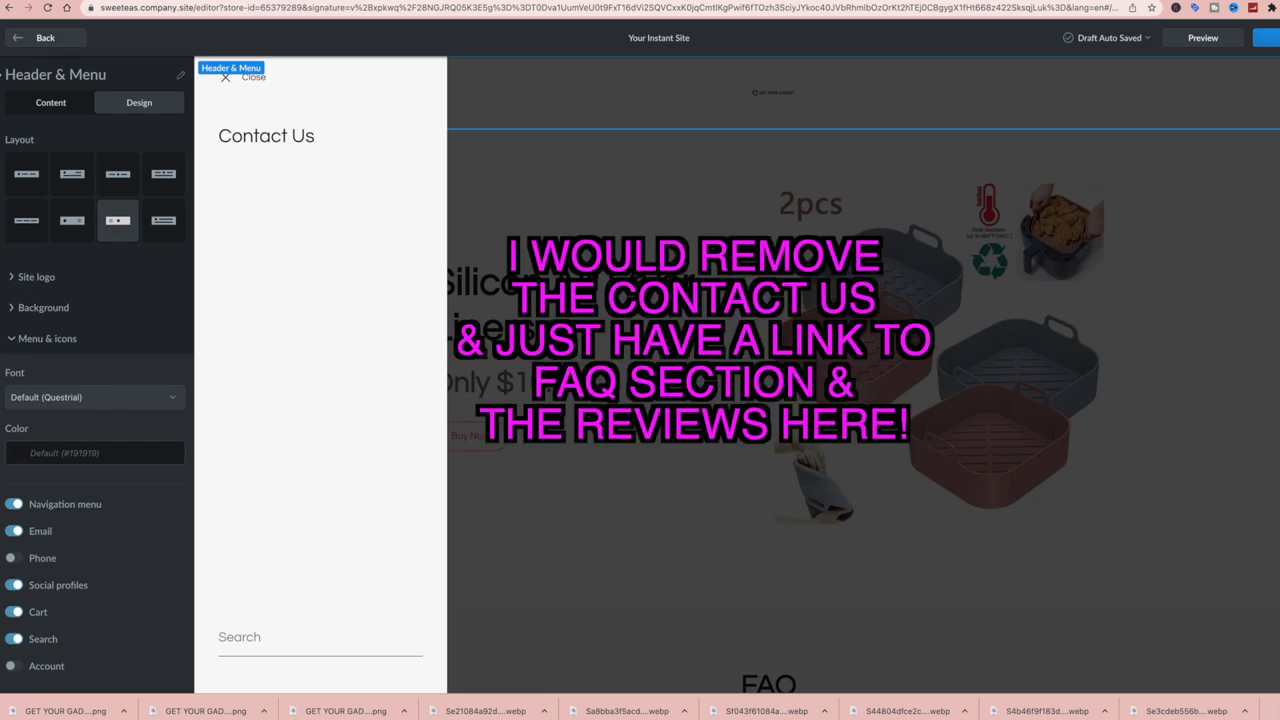
left_click(58, 104)
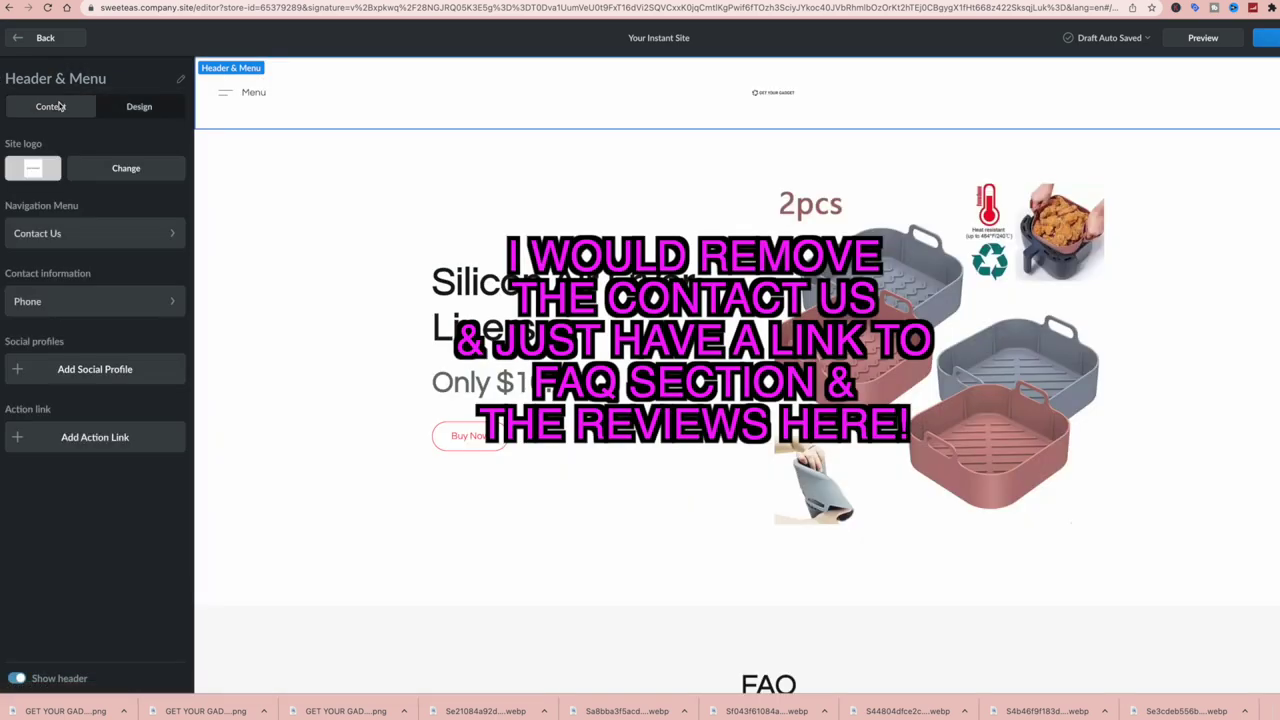
left_click(226, 98)
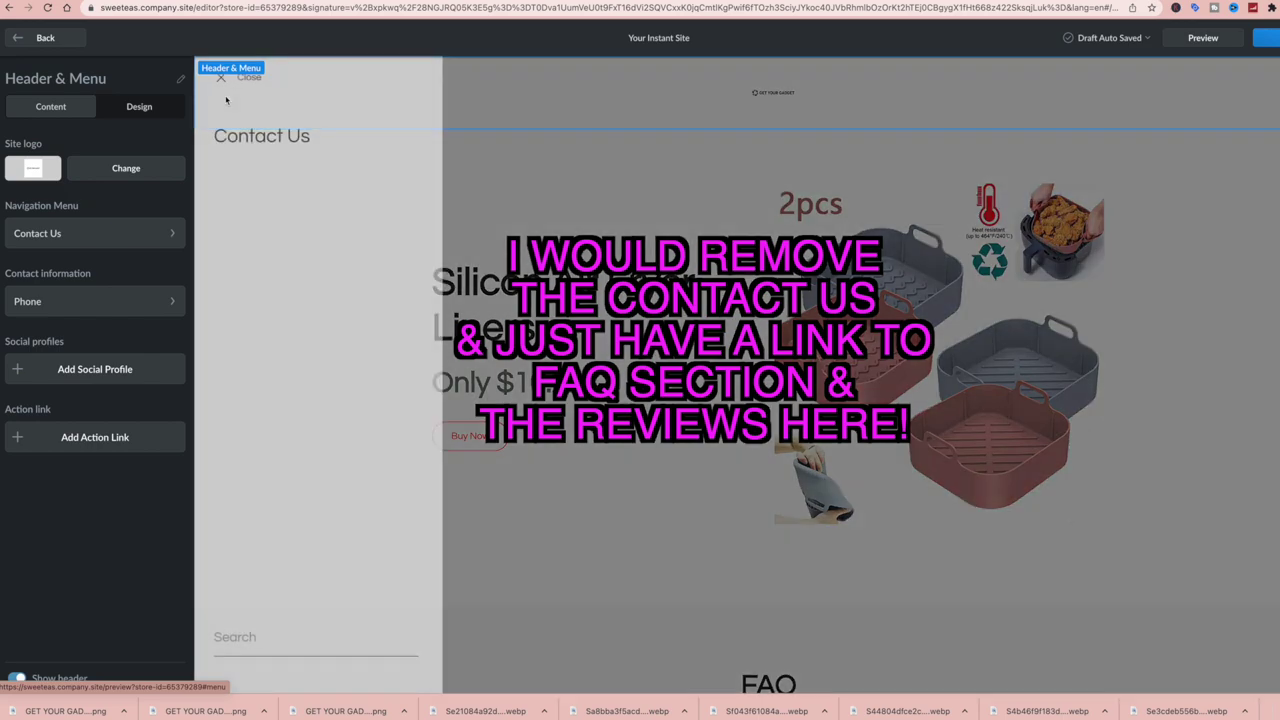
left_click(222, 80)
- Publish the site after reviewing the homepage, and open the live site to check it
scroll(344, 367, "down", 2)
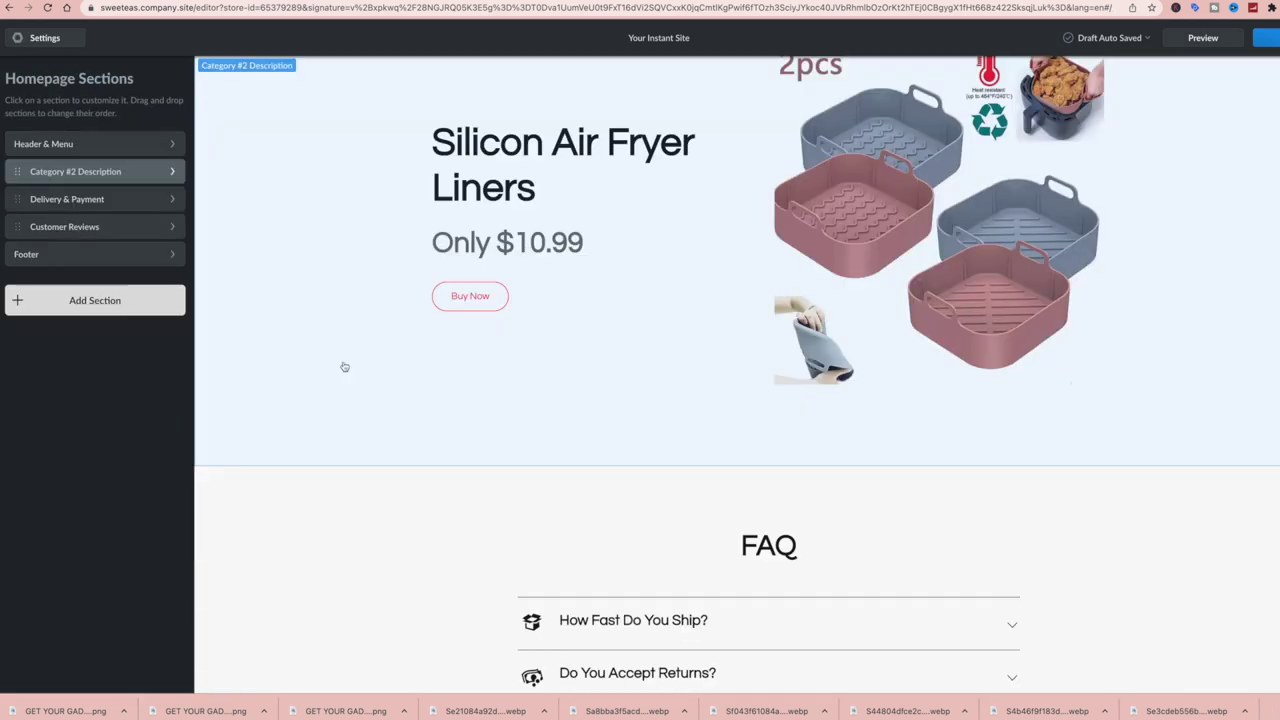
scroll(344, 367, "down", 2)
scroll(344, 365, "up", 4)
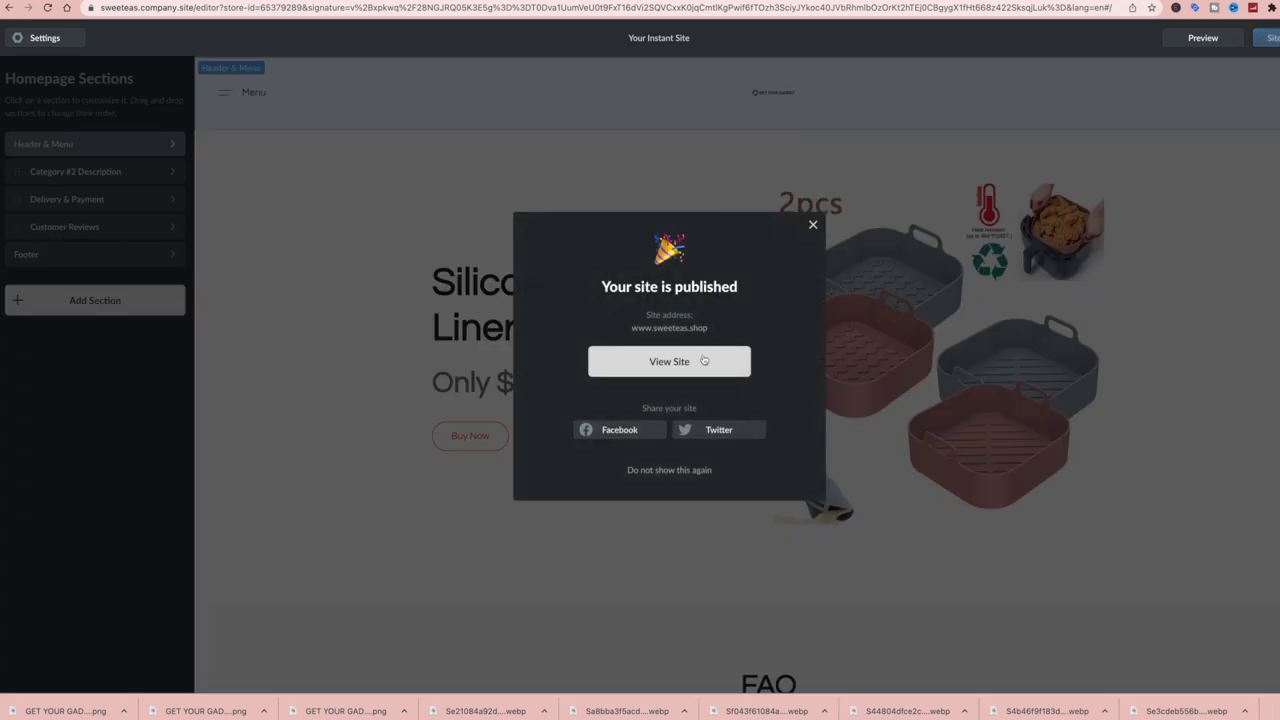
left_click(695, 367)
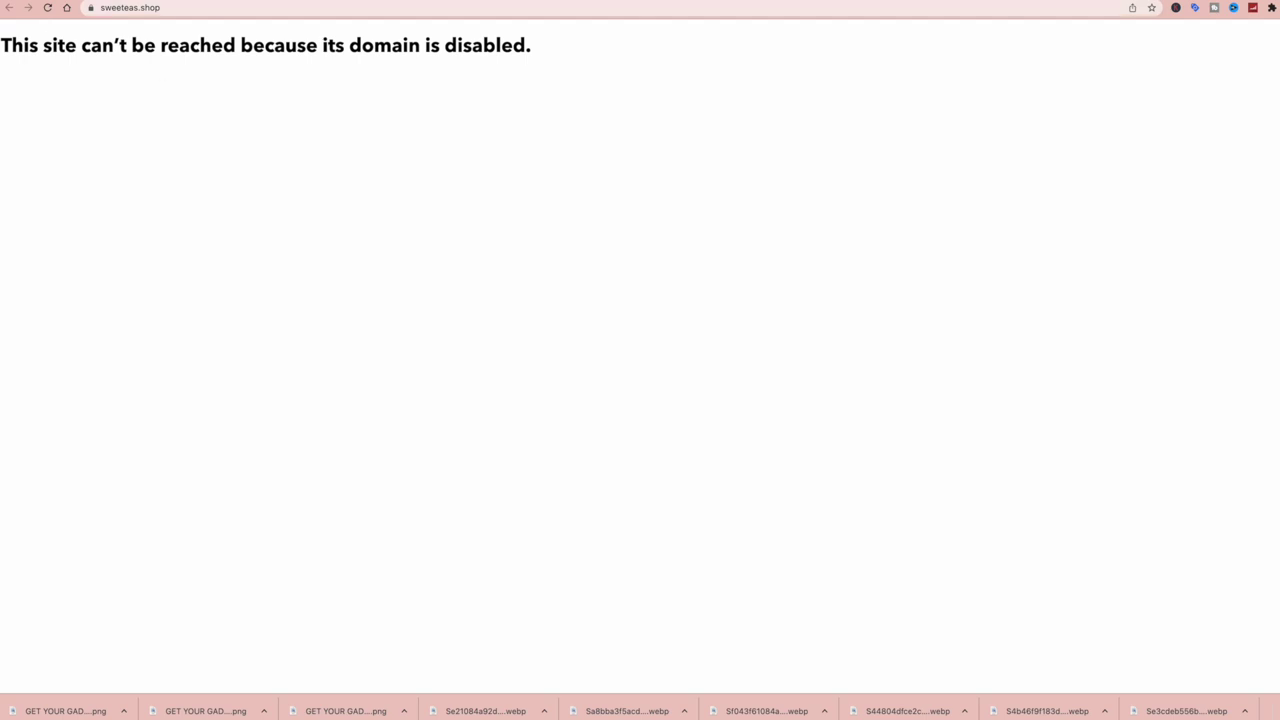
key("super+w")
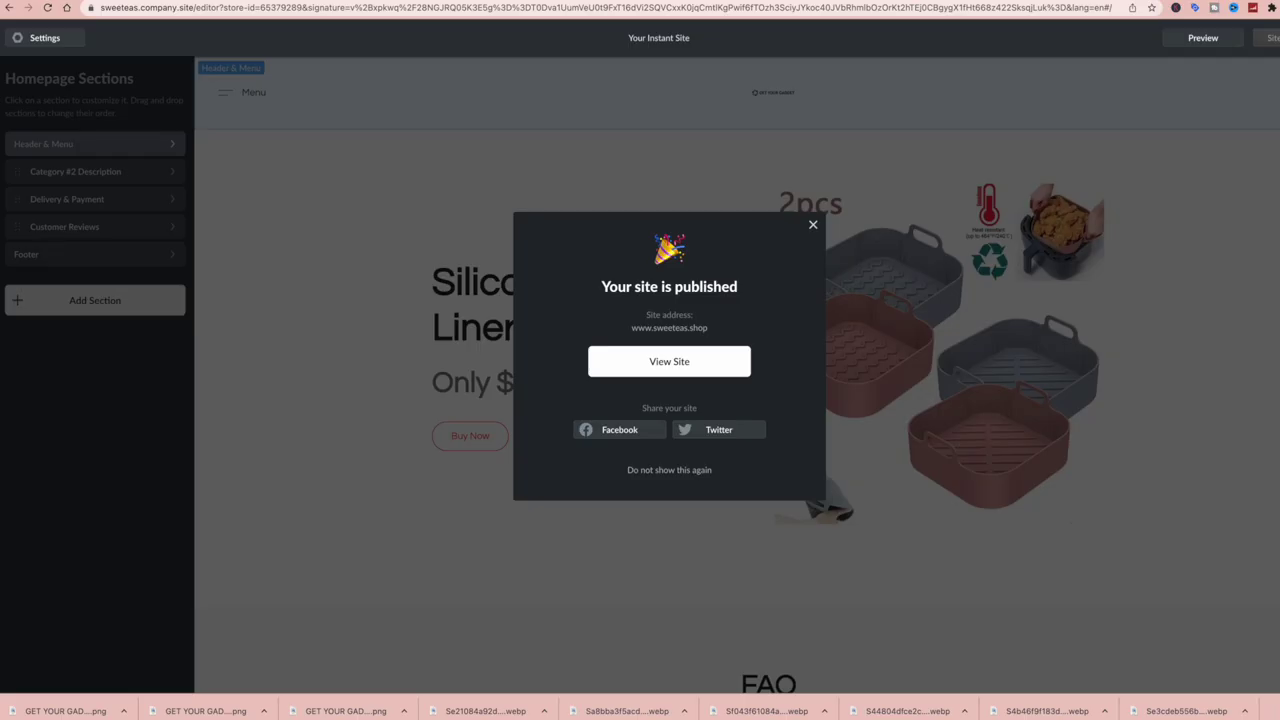
left_click(814, 226)
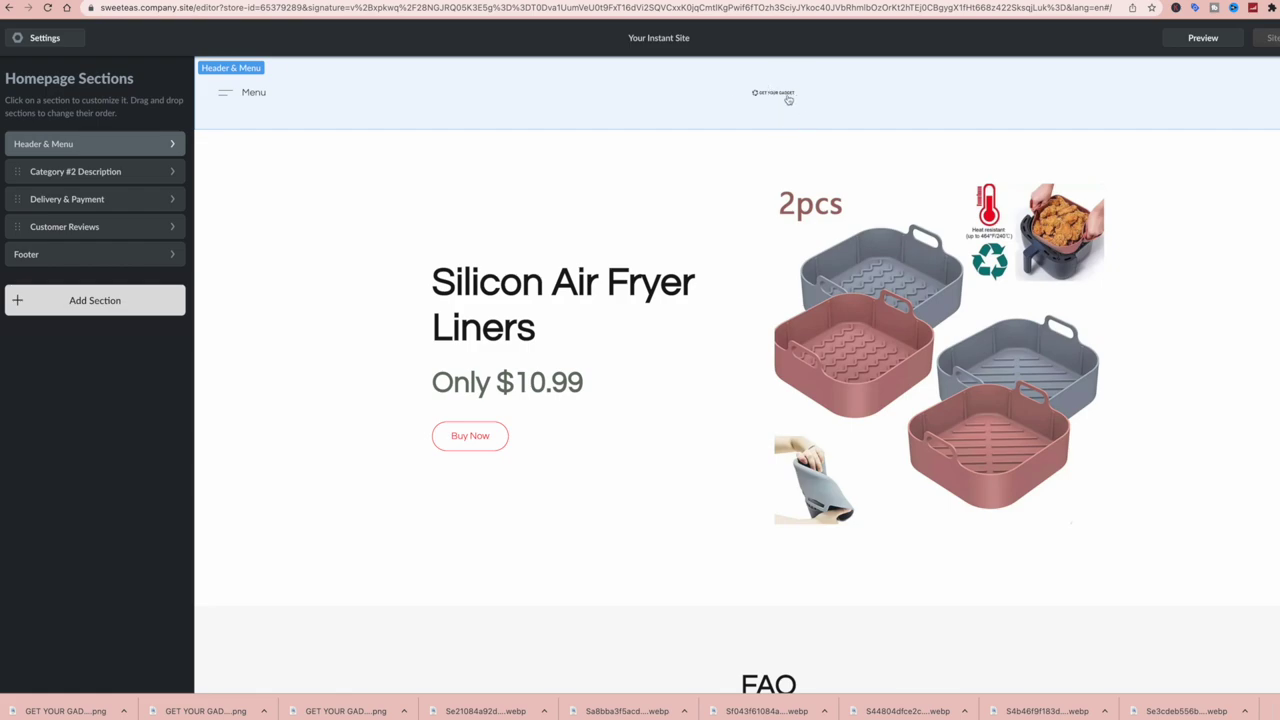
- Reopen the header settings and look over the homepage down to the customer reviews
left_click(170, 146)
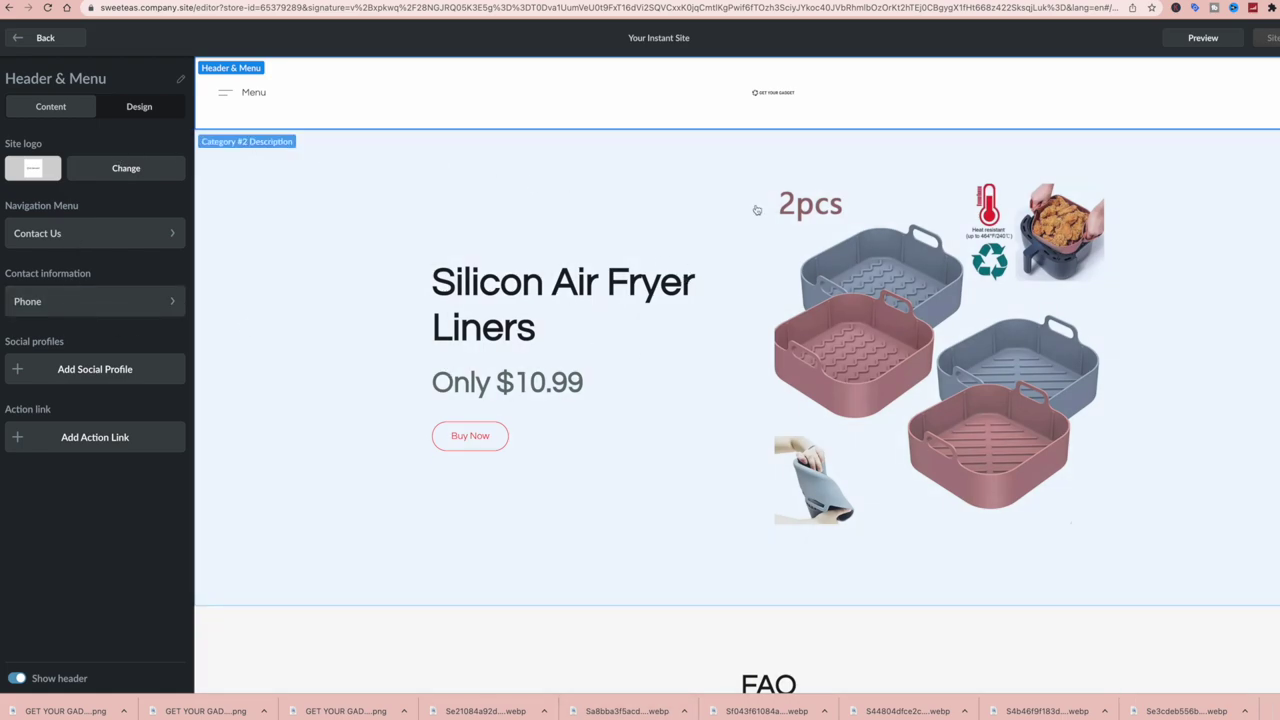
scroll(745, 267, "down", 8)
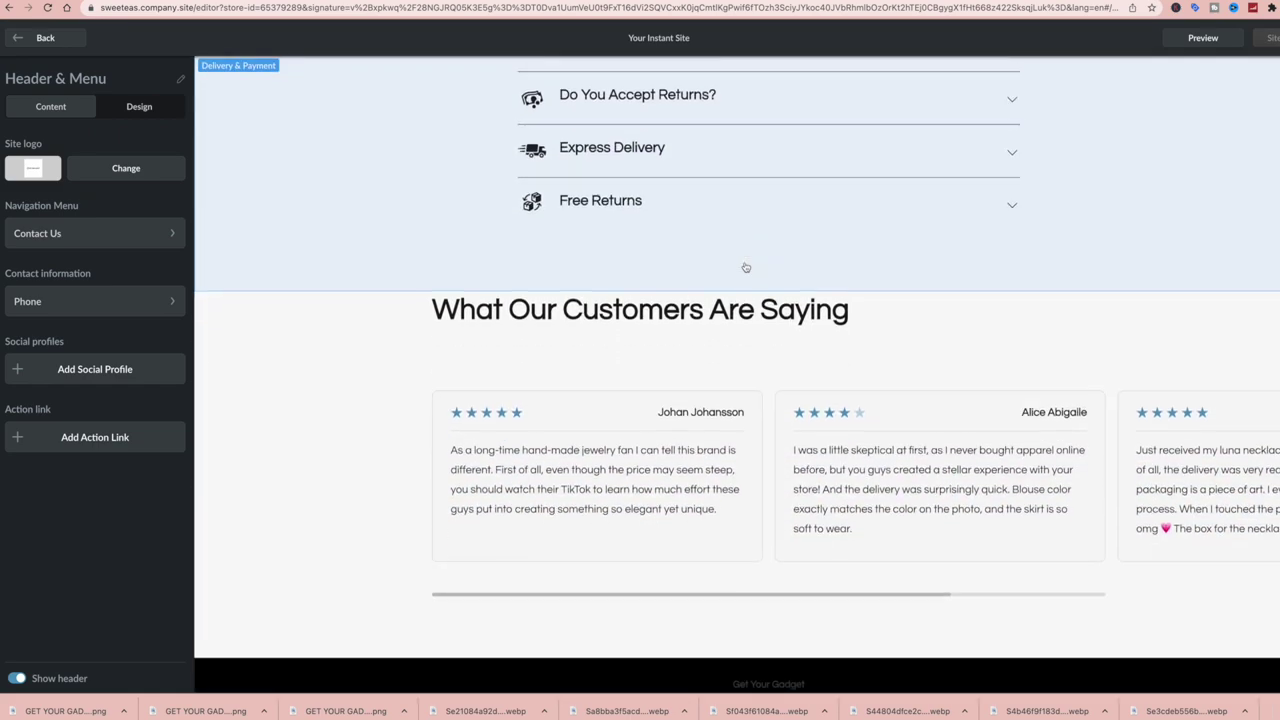
scroll(745, 267, "up", 10)
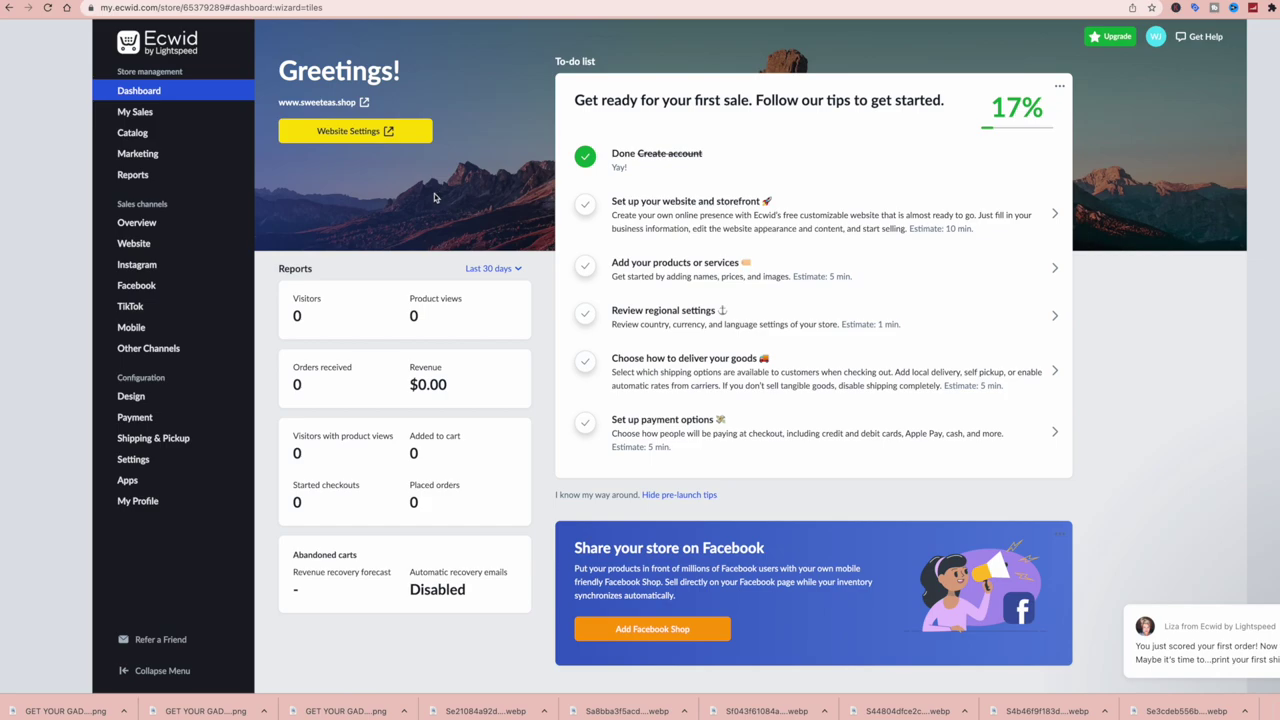
- Open the Orders list in the Ecwid store dashboard
mouse_move(167, 150)
mouse_move(156, 113)
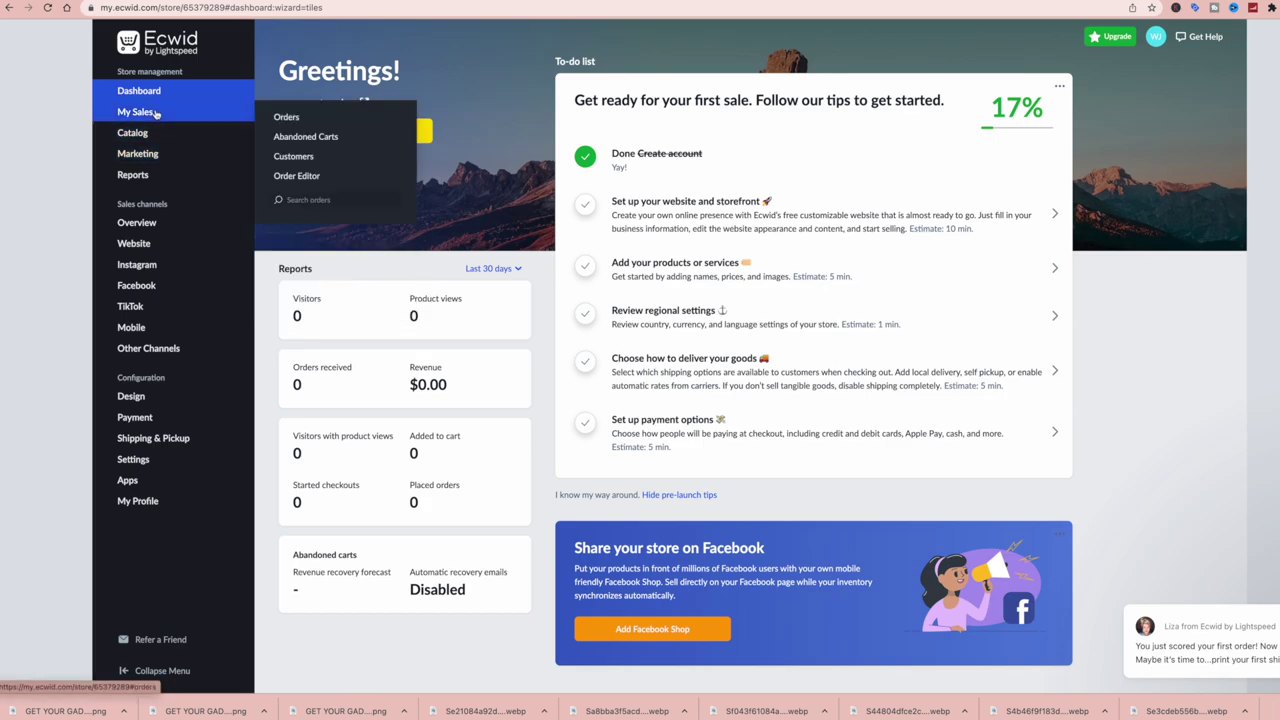
left_click(287, 117)
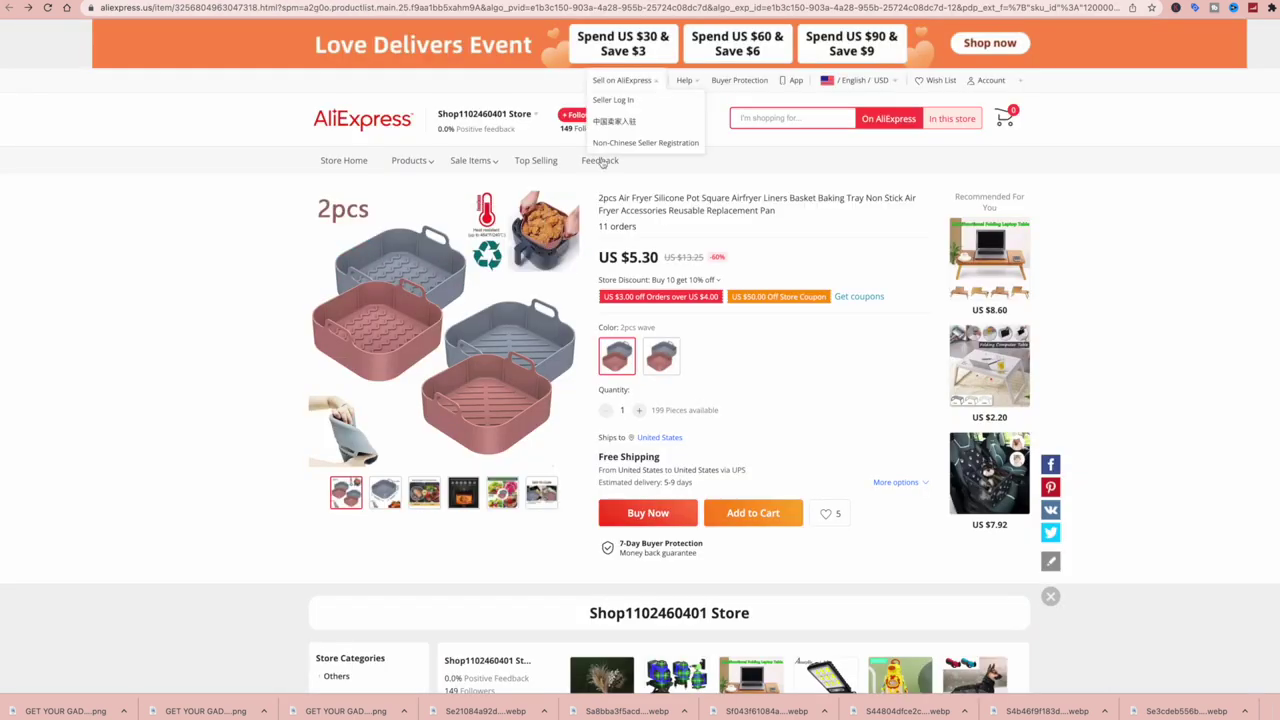
- Examine the air fryer liners' price, shipping and purchase options on the supplier's AliExpress product page
scroll(704, 390, "down", 2)
scroll(704, 392, "down", 1)
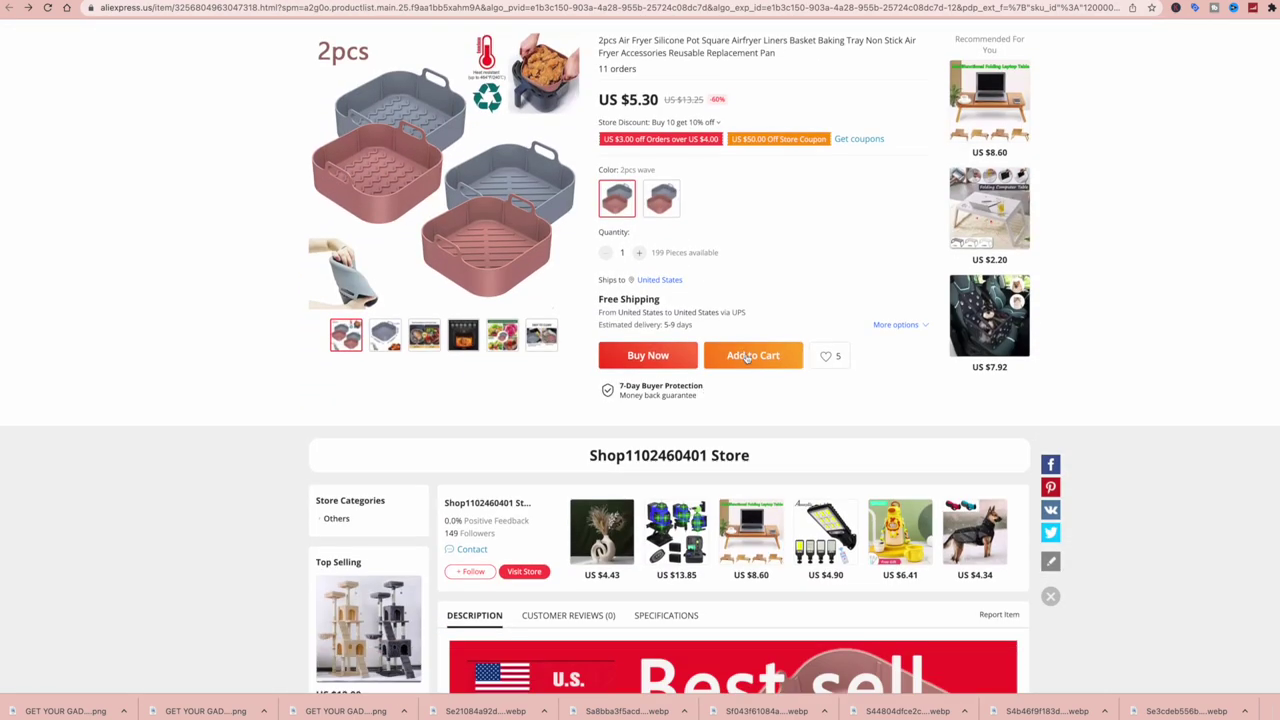
scroll(680, 372, "up", 4)
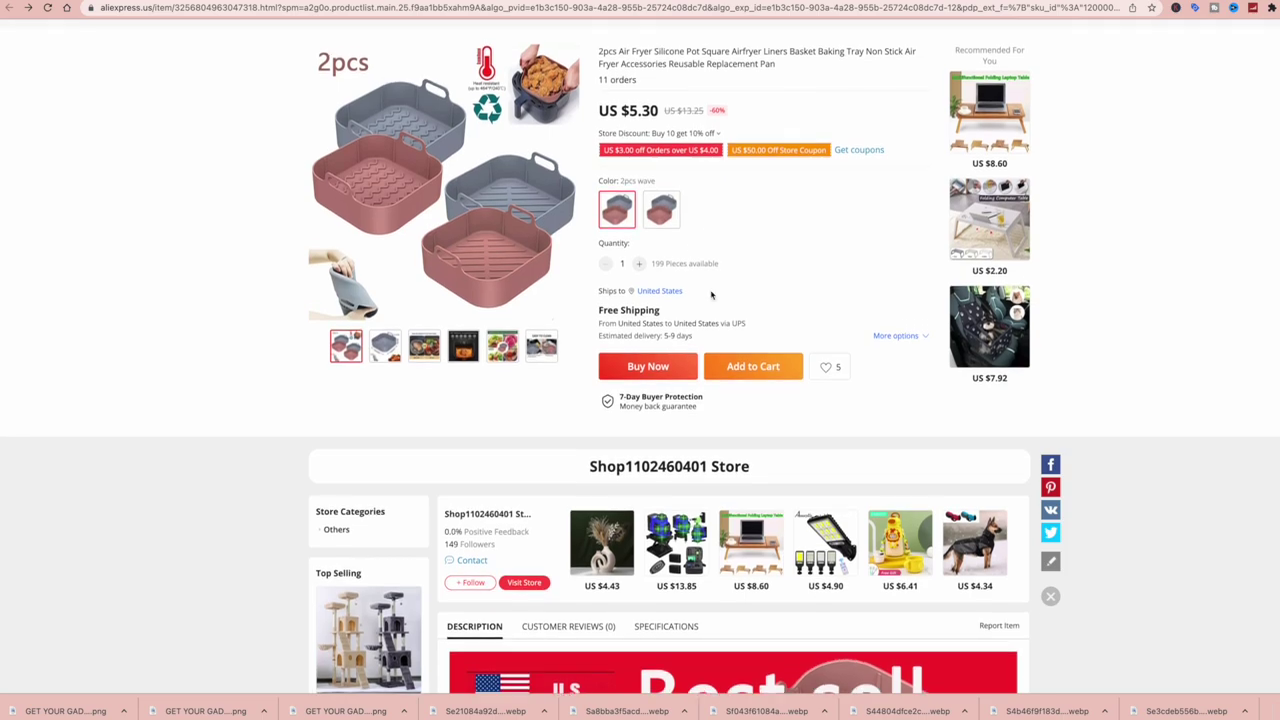
- Start buying the air fryer liners on AliExpress and examine the new shipping address form without saving an address
scroll(692, 381, "down", 3)
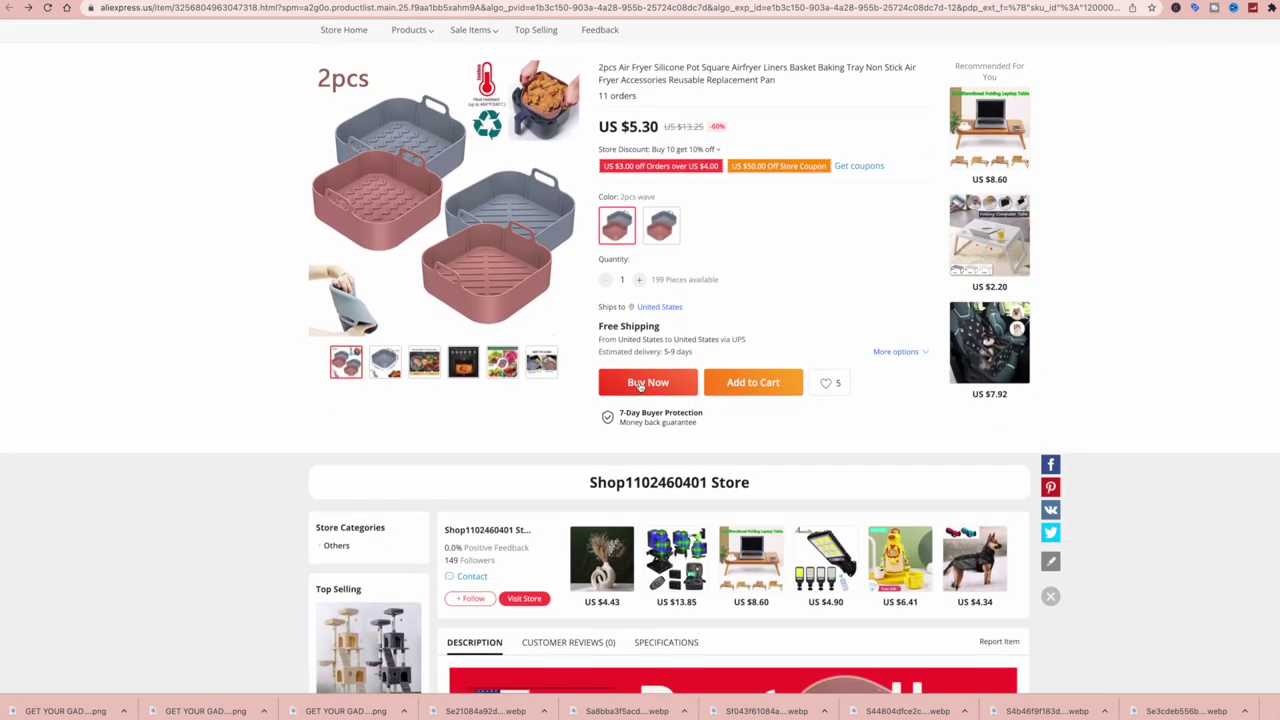
left_click(643, 387)
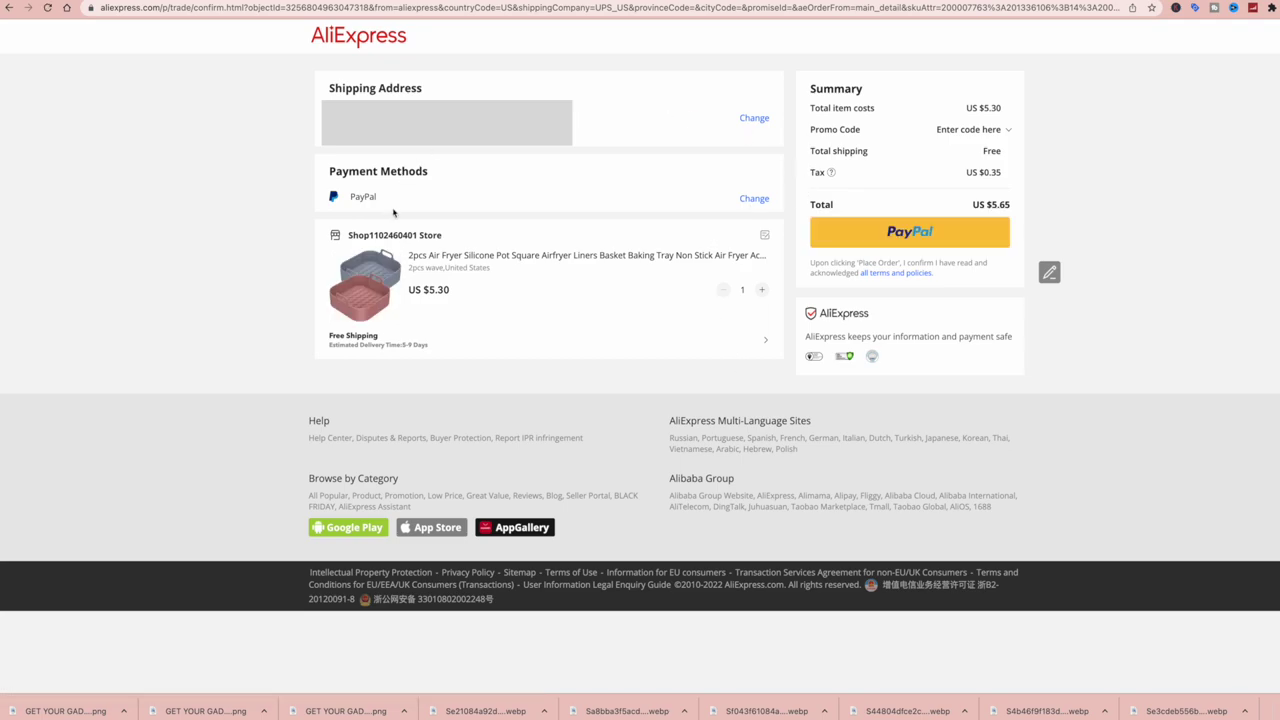
left_click(754, 118)
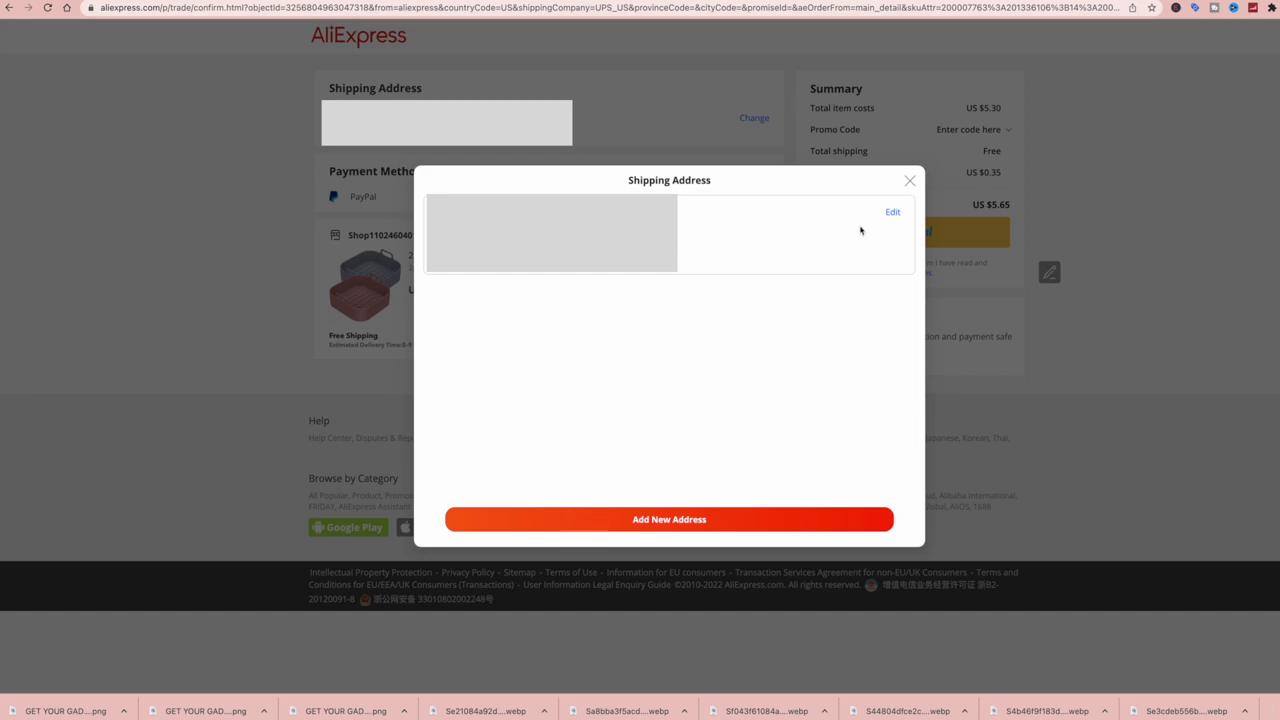
left_click(682, 521)
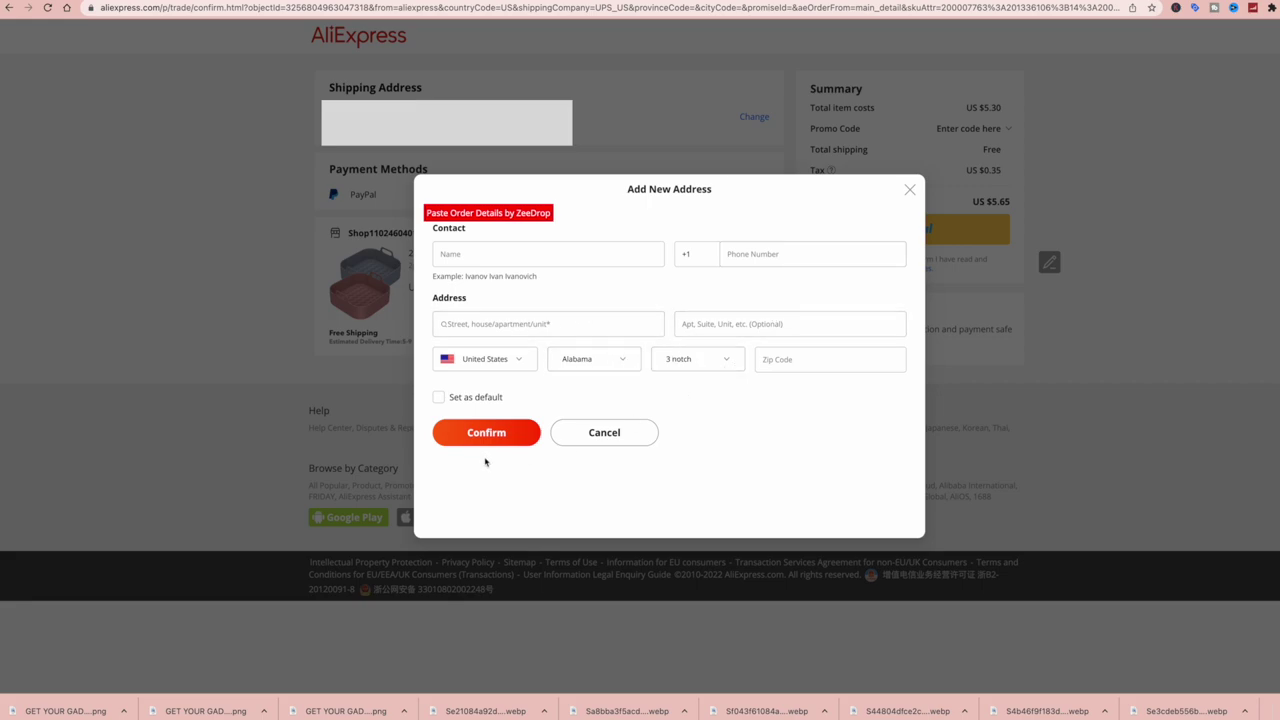
left_click(911, 190)
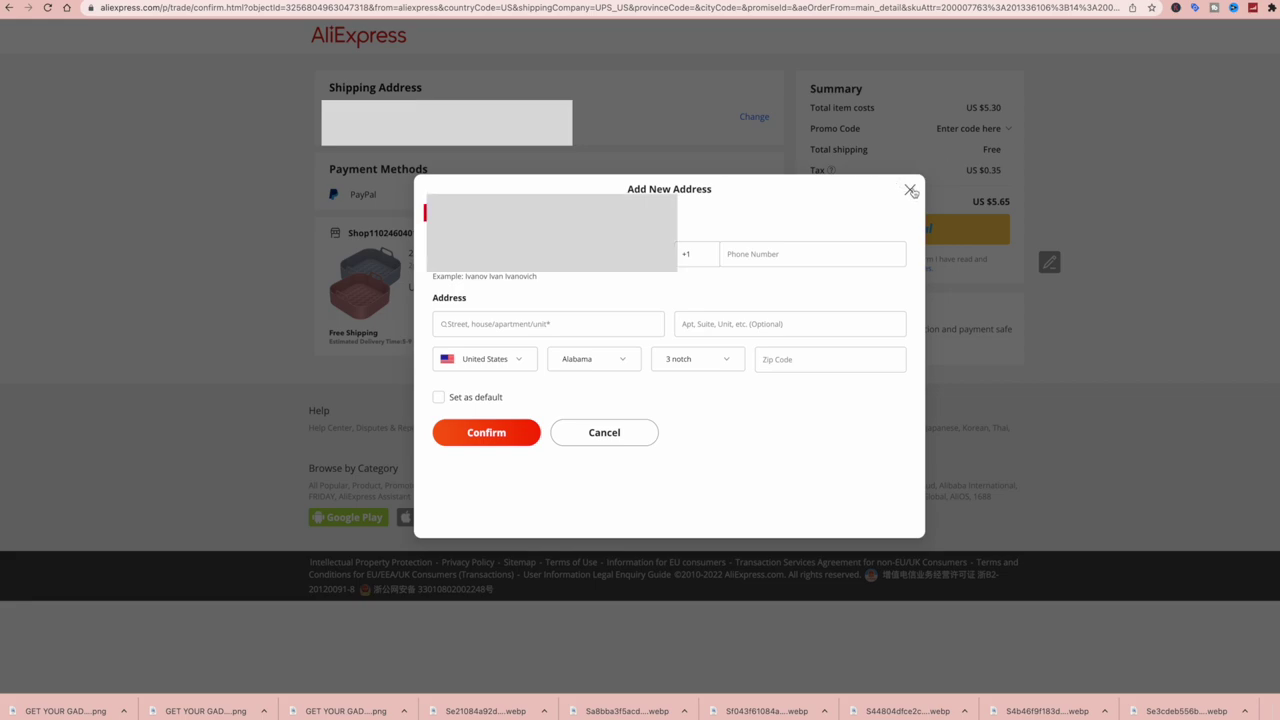
left_click(910, 174)
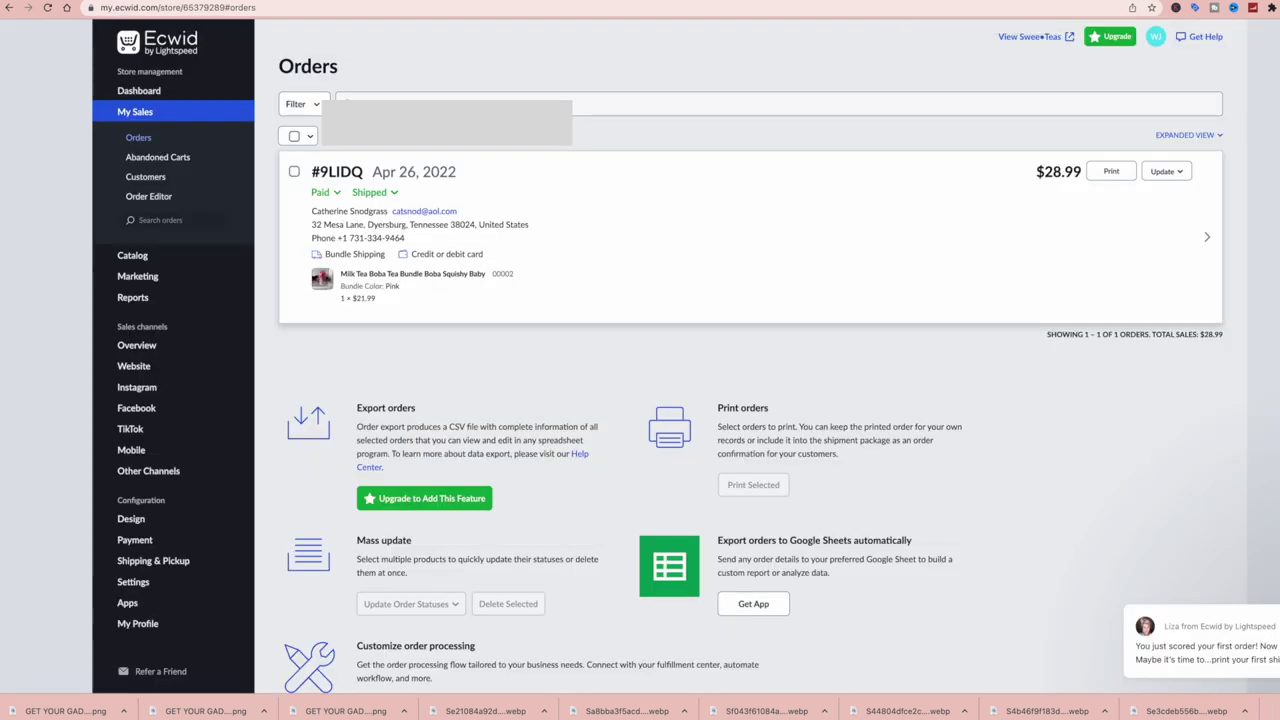
- Open the general settings from the Ecwid dashboard's to-do list and look over the store profile and company details
left_click(160, 91)
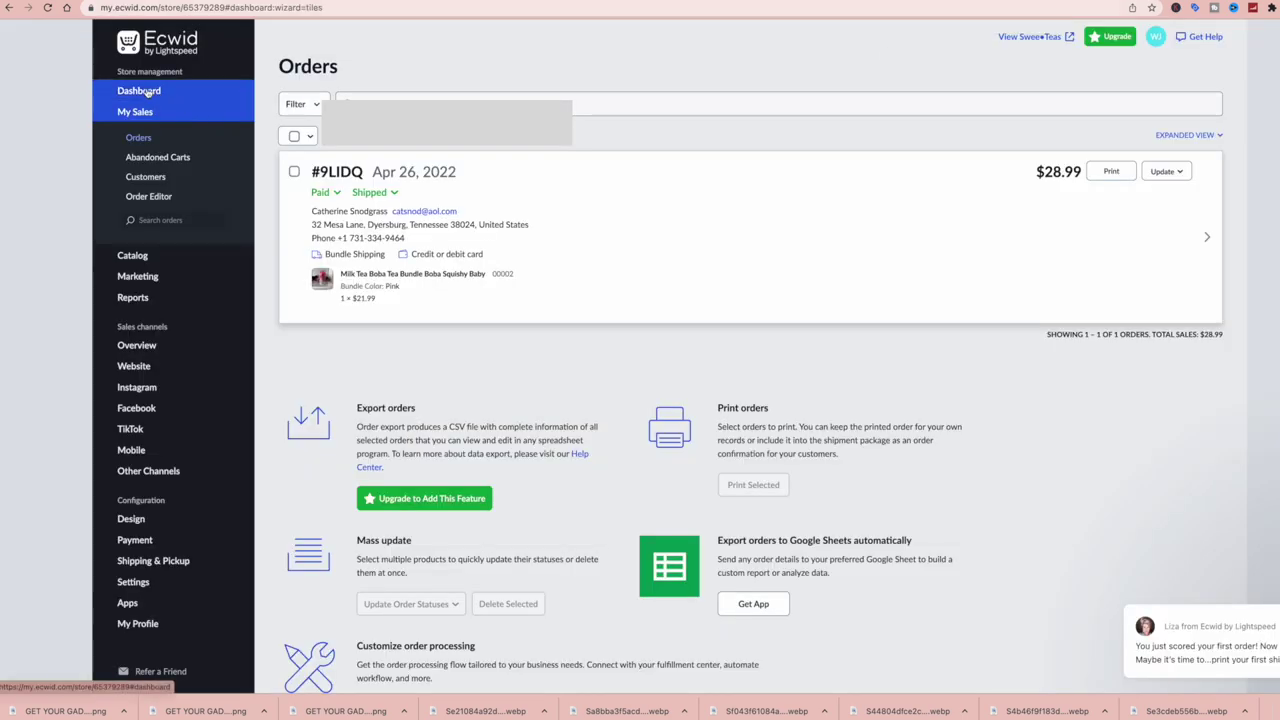
mouse_move(333, 175)
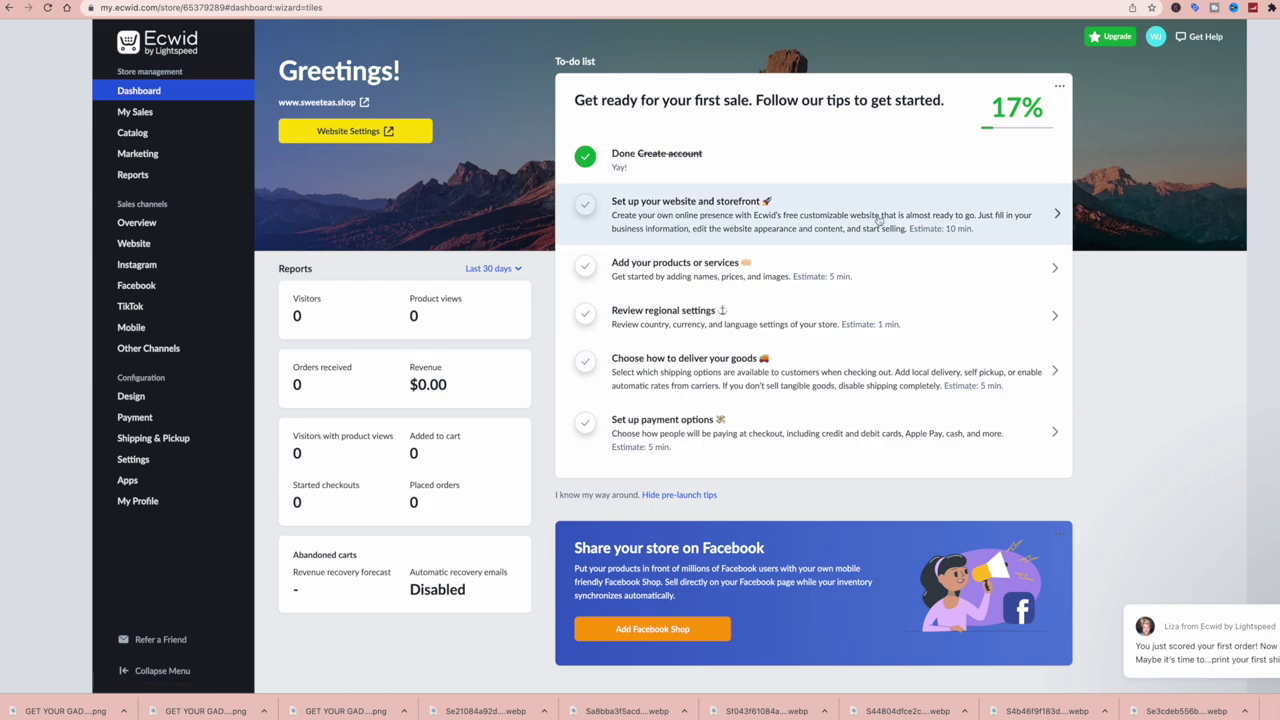
left_click(1054, 318)
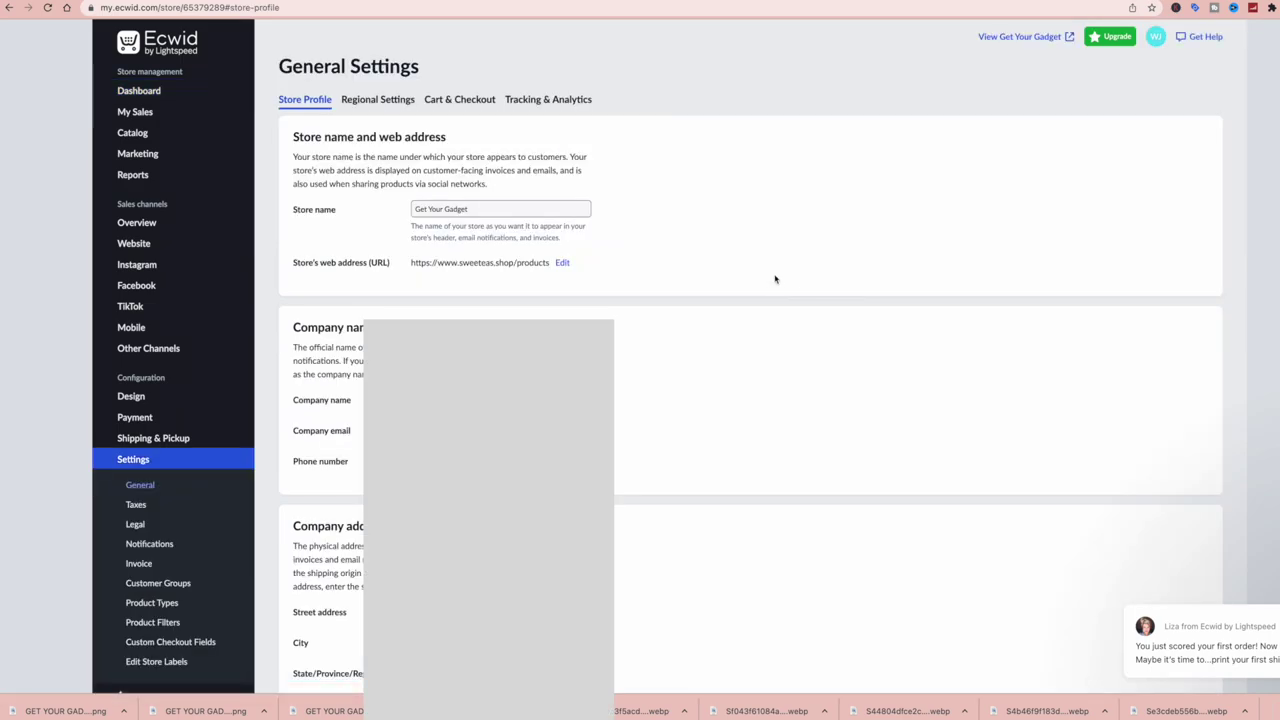
scroll(512, 240, "down", 2)
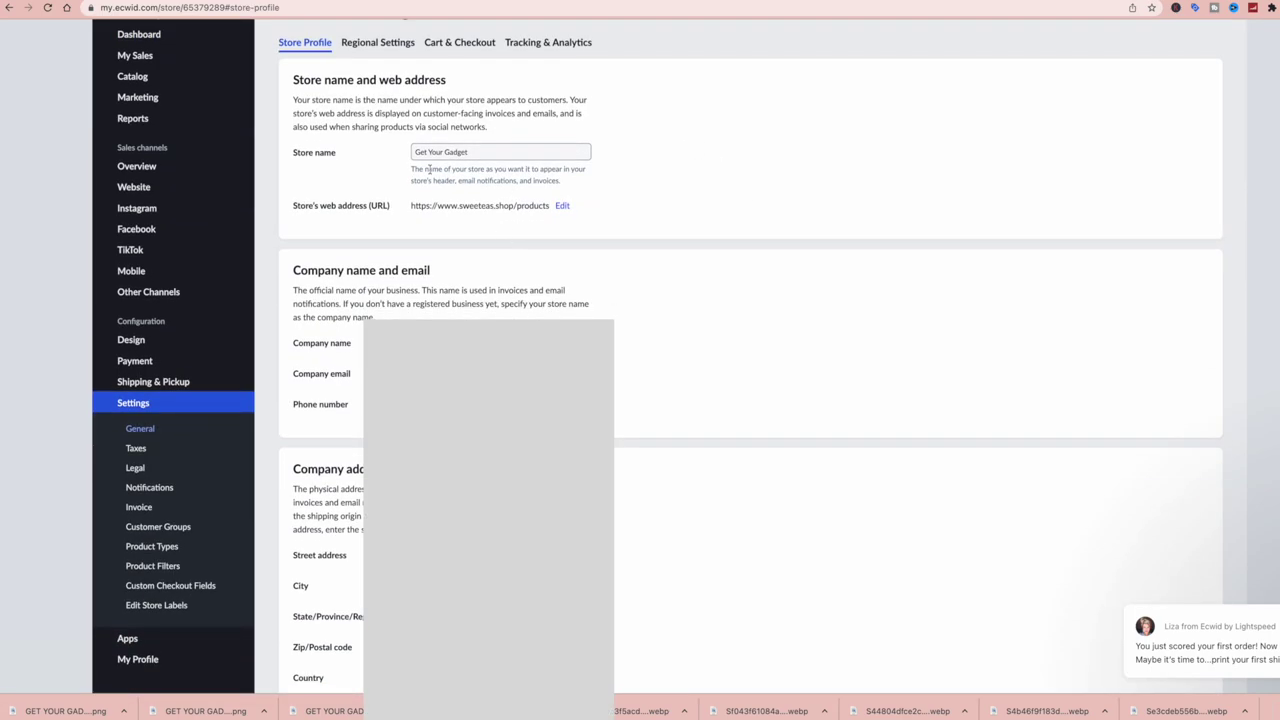
scroll(543, 266, "down", 5)
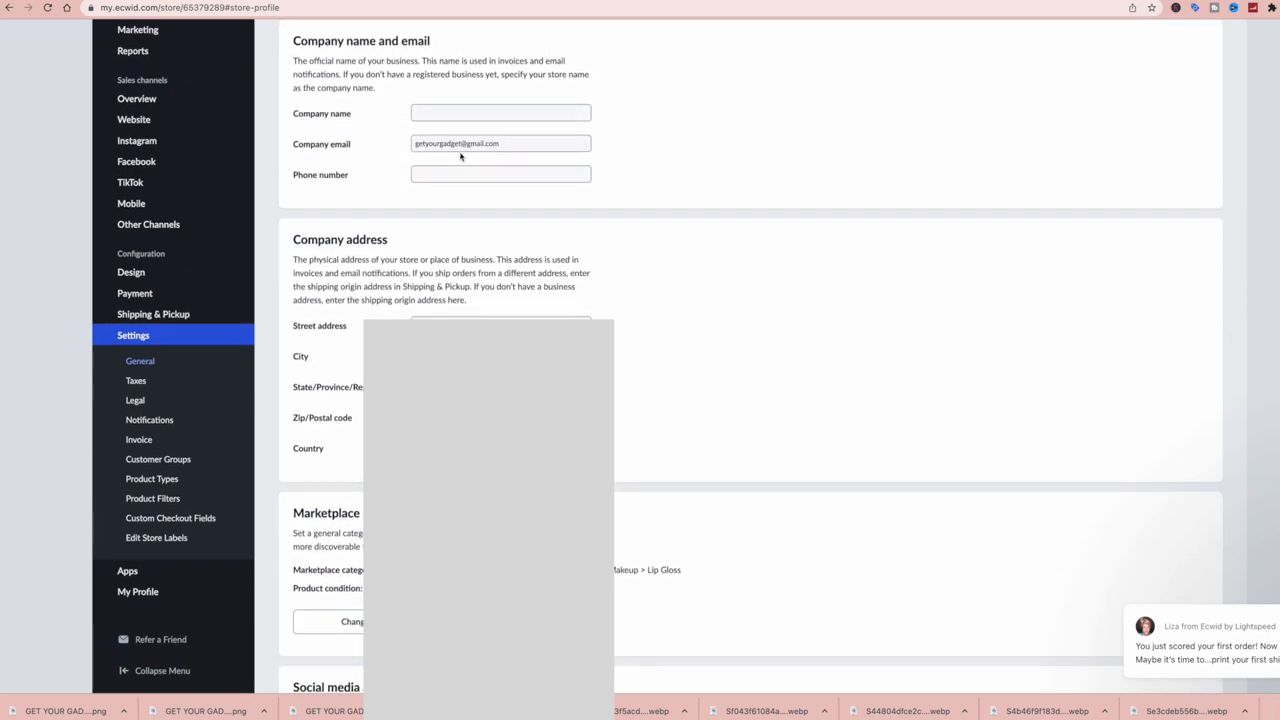
- Change the store's Instant Site subdomain to getyourgadget and save the new web address
scroll(462, 156, "up", 6)
left_click(562, 270)
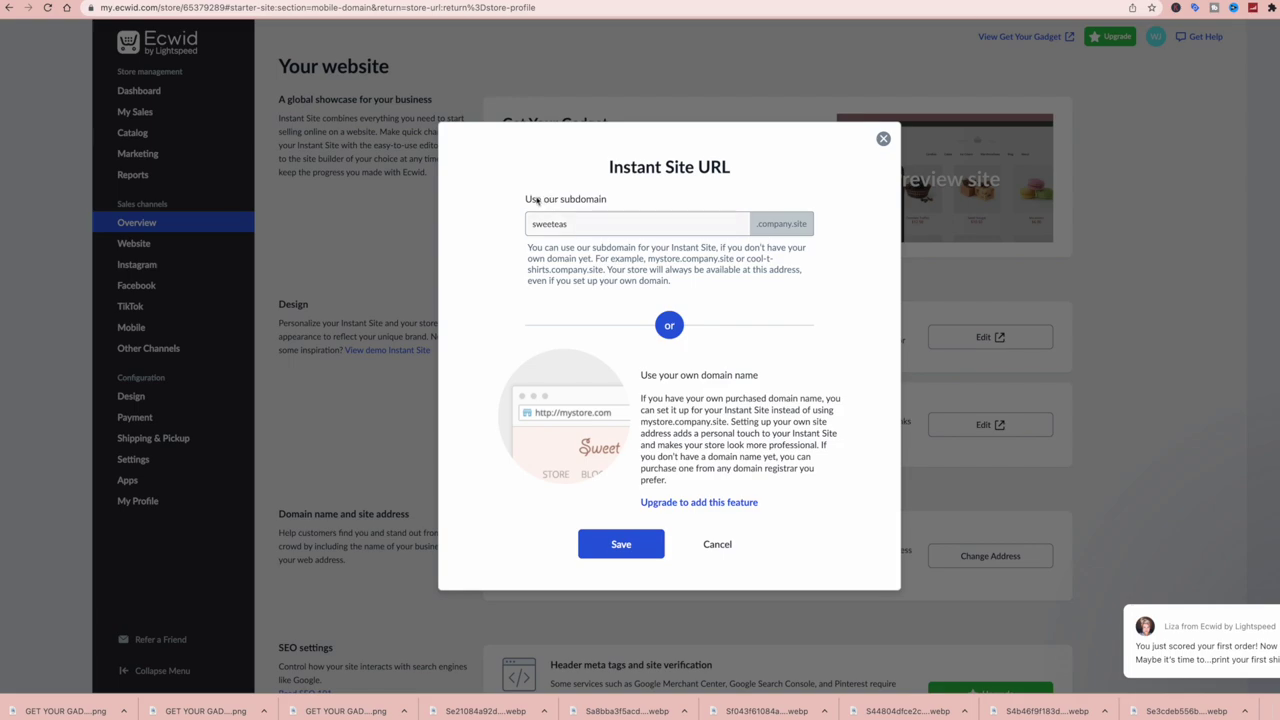
left_click_drag(591, 223, 470, 224)
key("BackSpace")
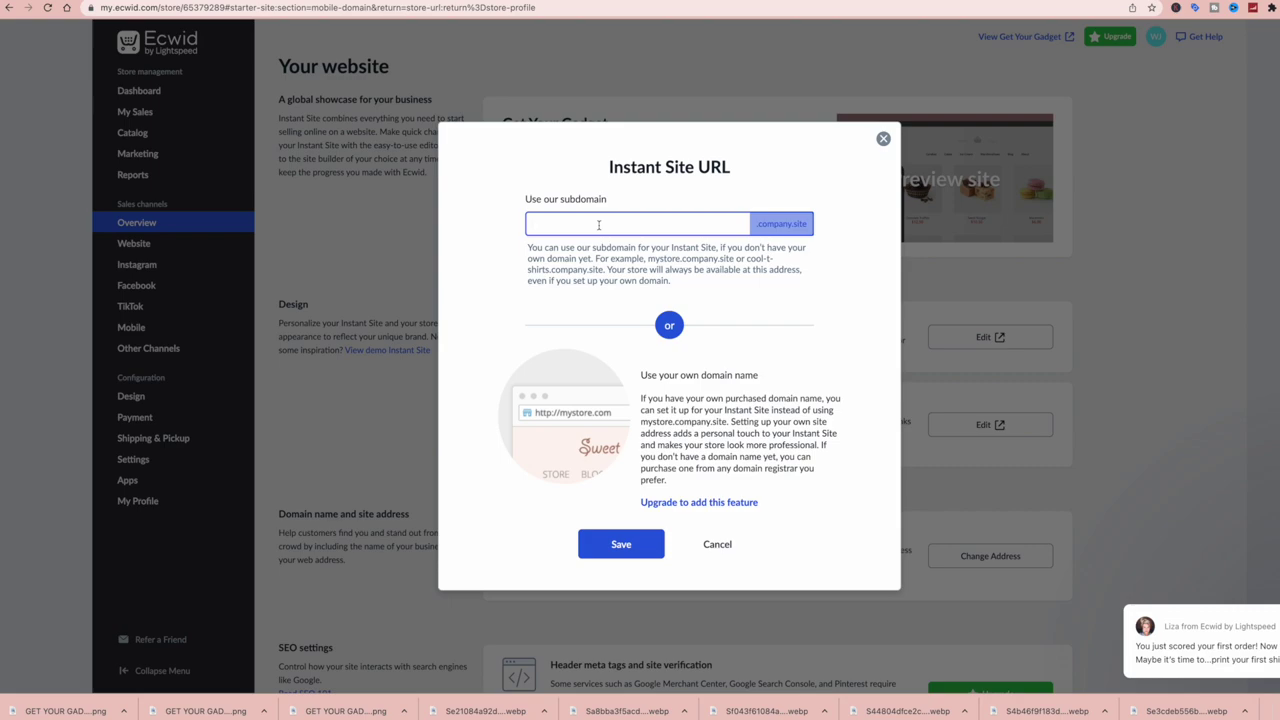
type("getyourgadget")
left_click(620, 552)
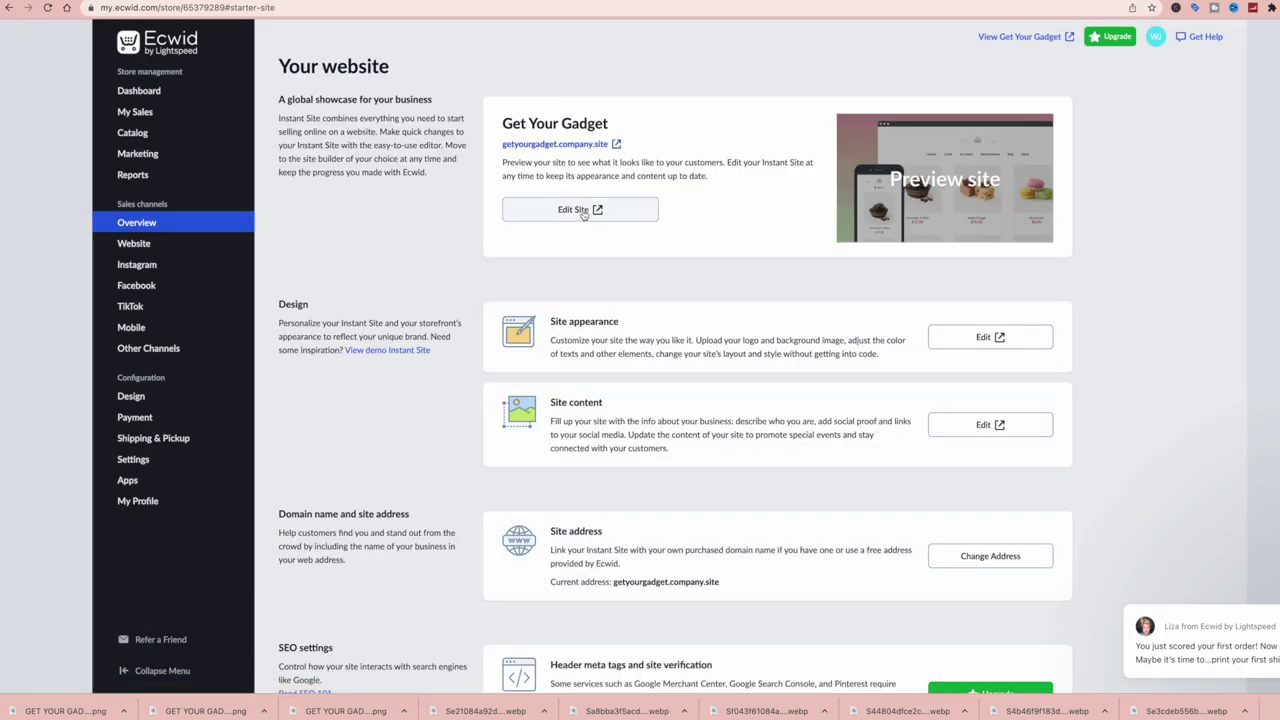
- Open the live site at its getyourgadget.company.site address and look over the homepage
left_click(617, 145)
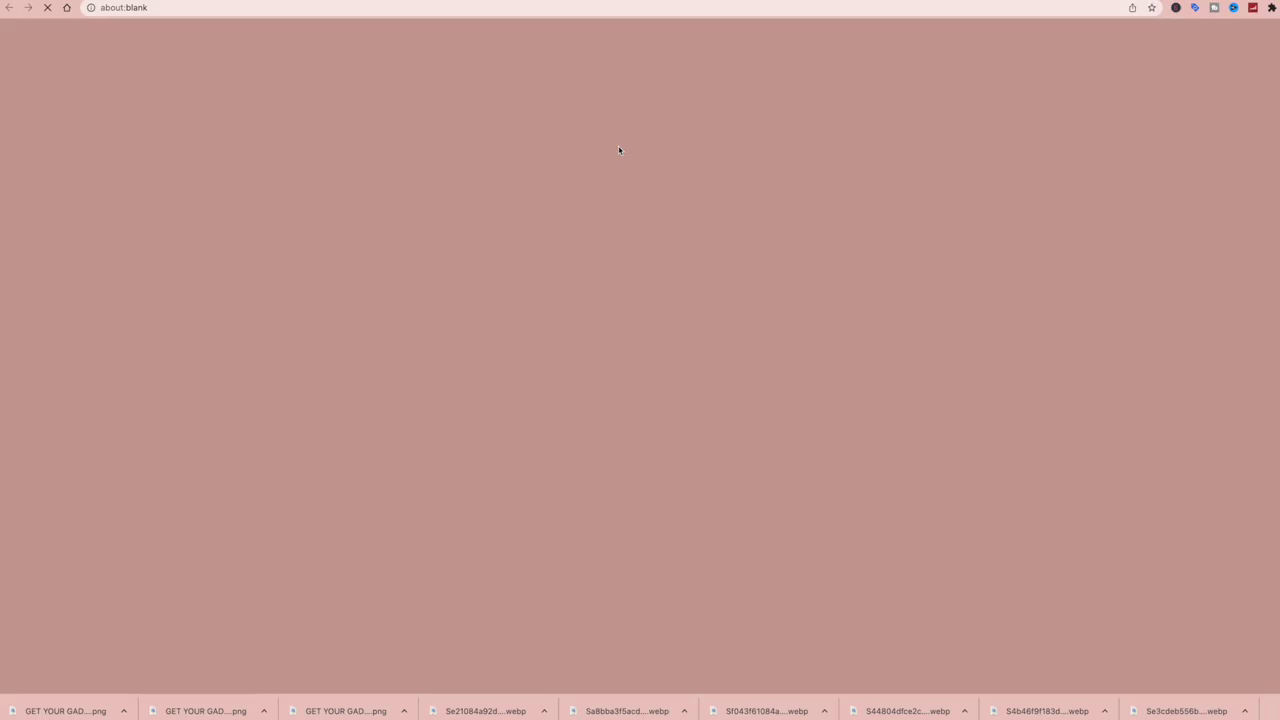
scroll(626, 292, "down", 2)
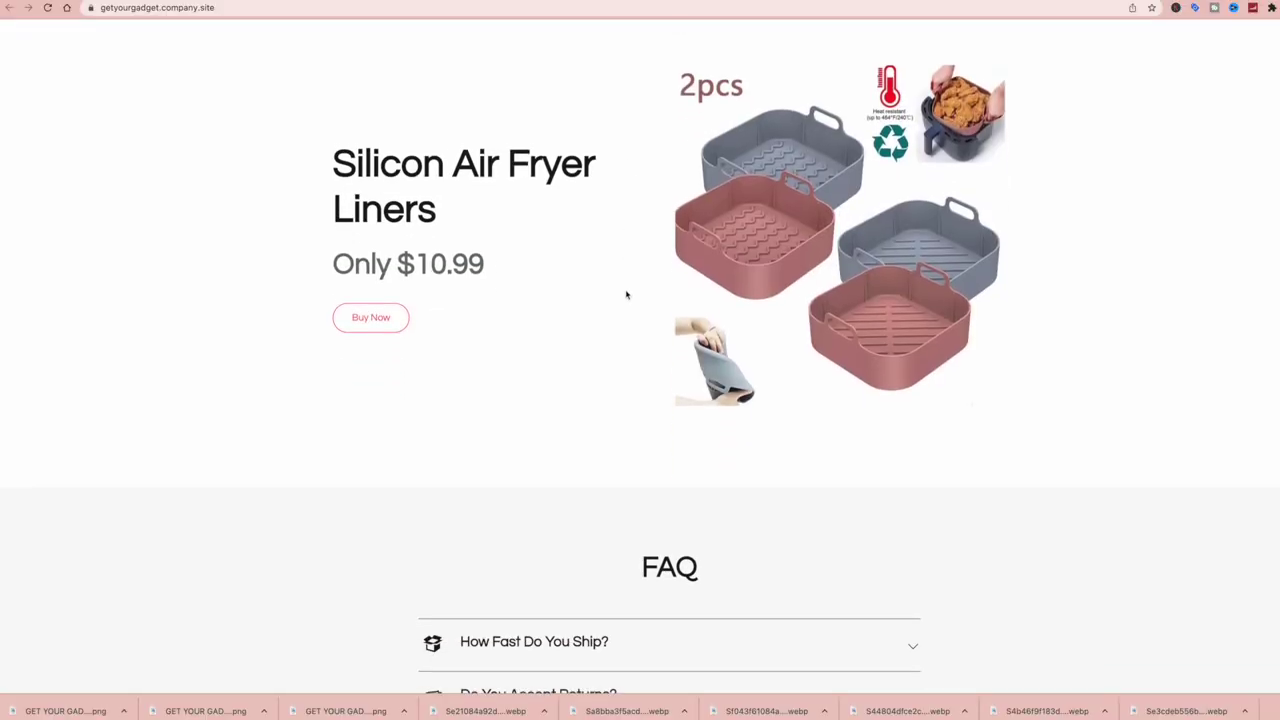
scroll(626, 293, "down", 3)
scroll(626, 292, "up", 5)
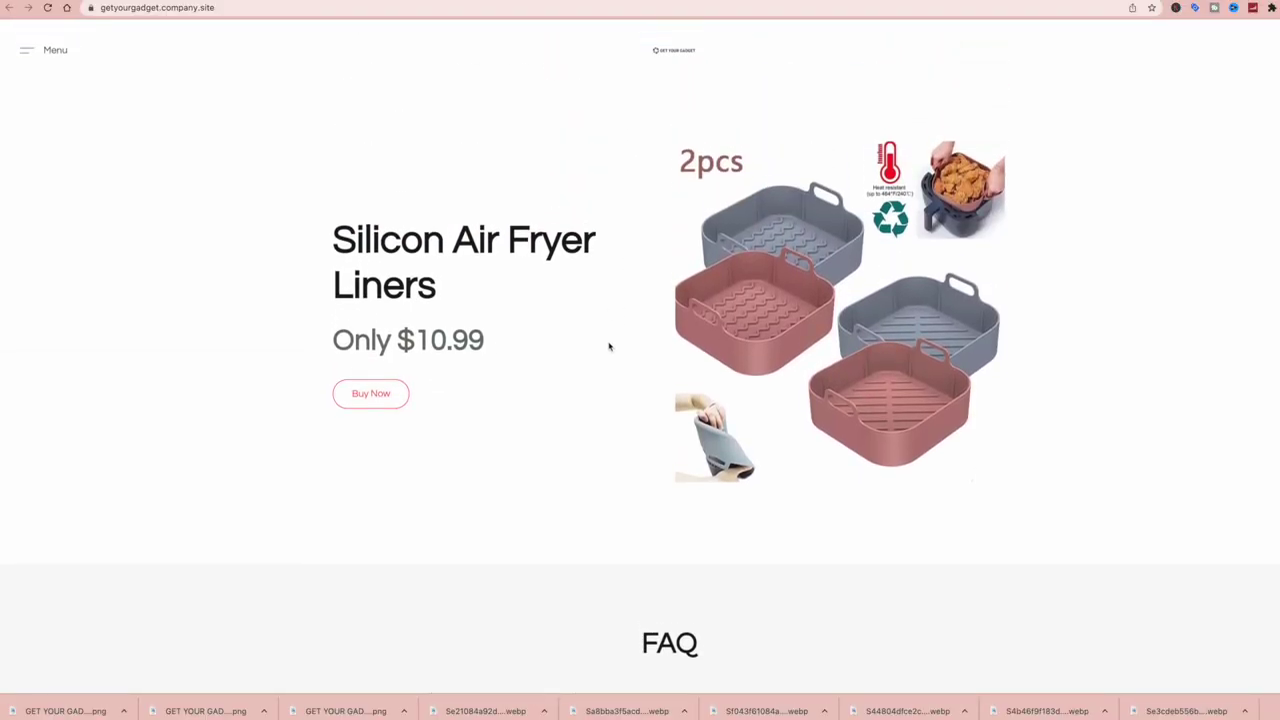
scroll(609, 346, "down", 7)
scroll(609, 346, "up", 7)
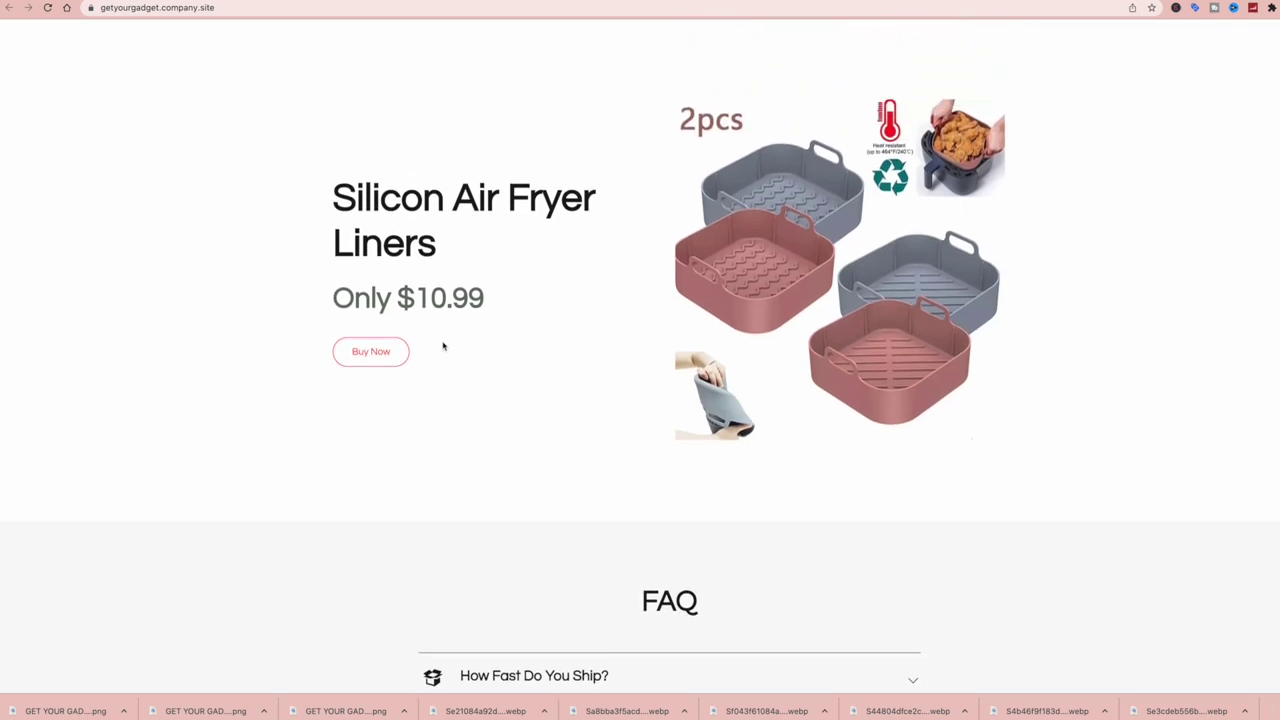
- Test the purchase flow by adding the air fryer liners to the bag and reviewing the cart at checkout
left_click(378, 357)
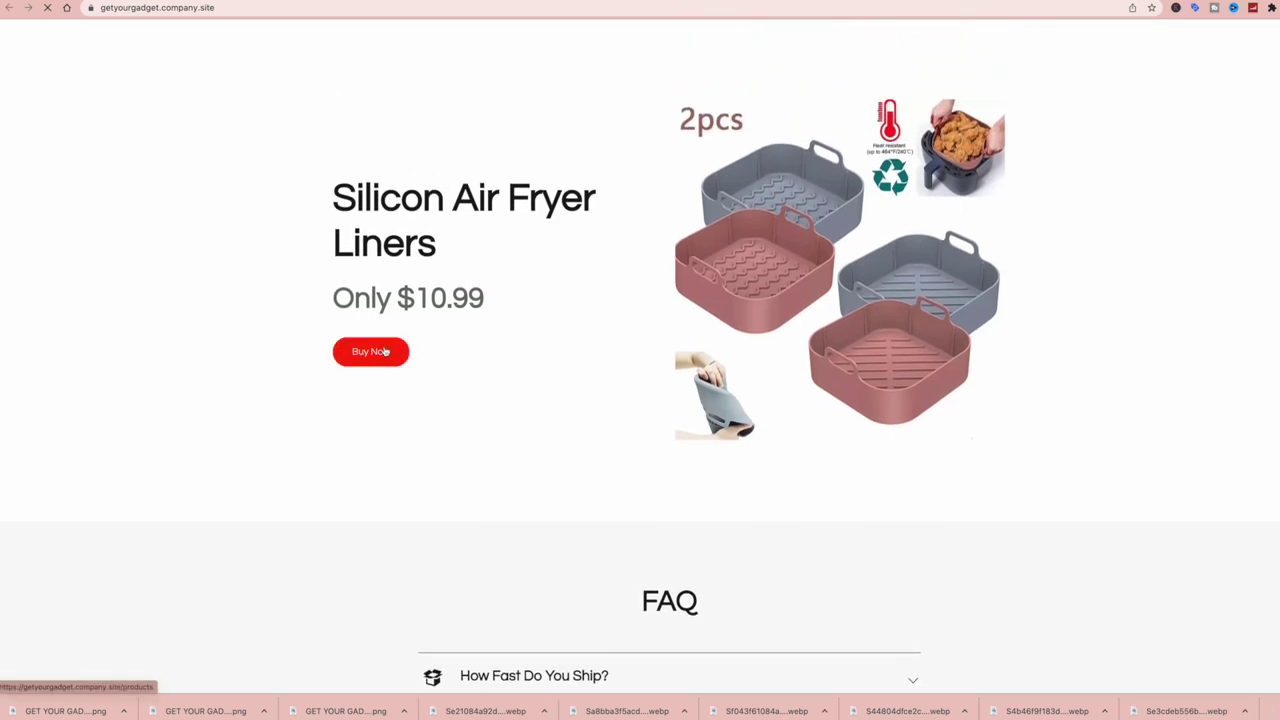
left_click(880, 305)
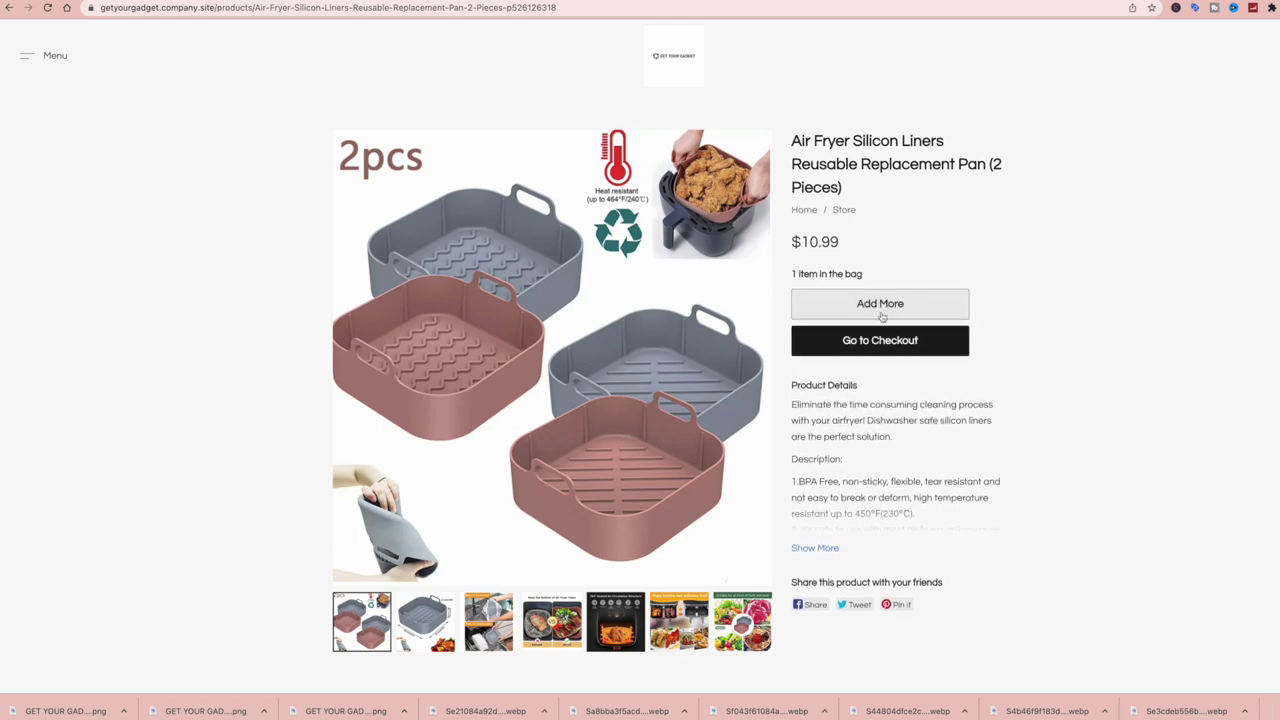
left_click(884, 341)
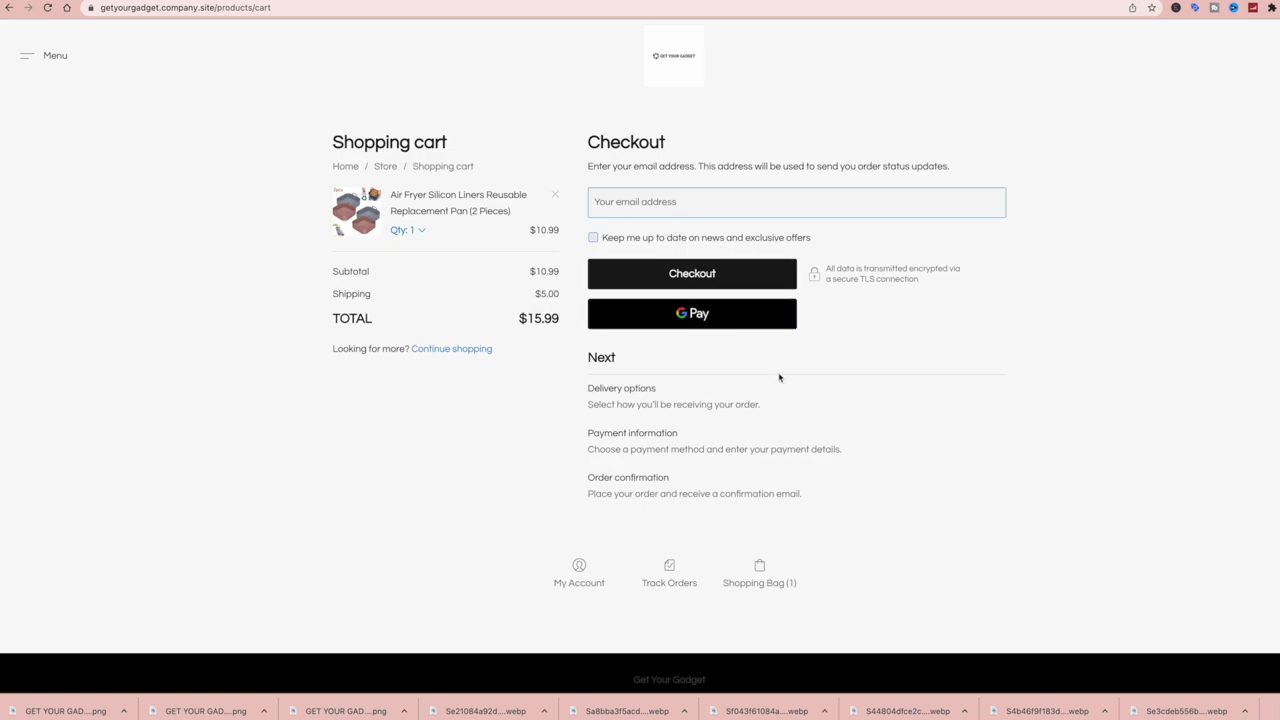
scroll(597, 449, "down", 2)
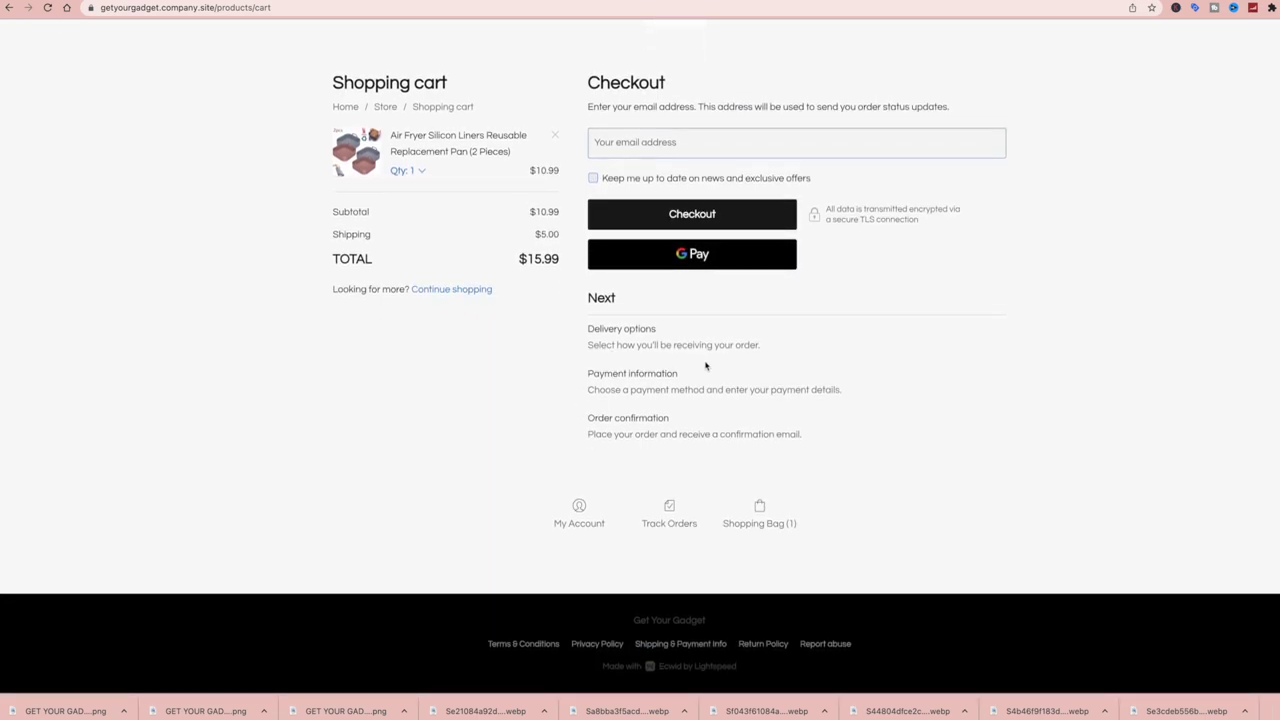
scroll(706, 366, "up", 2)
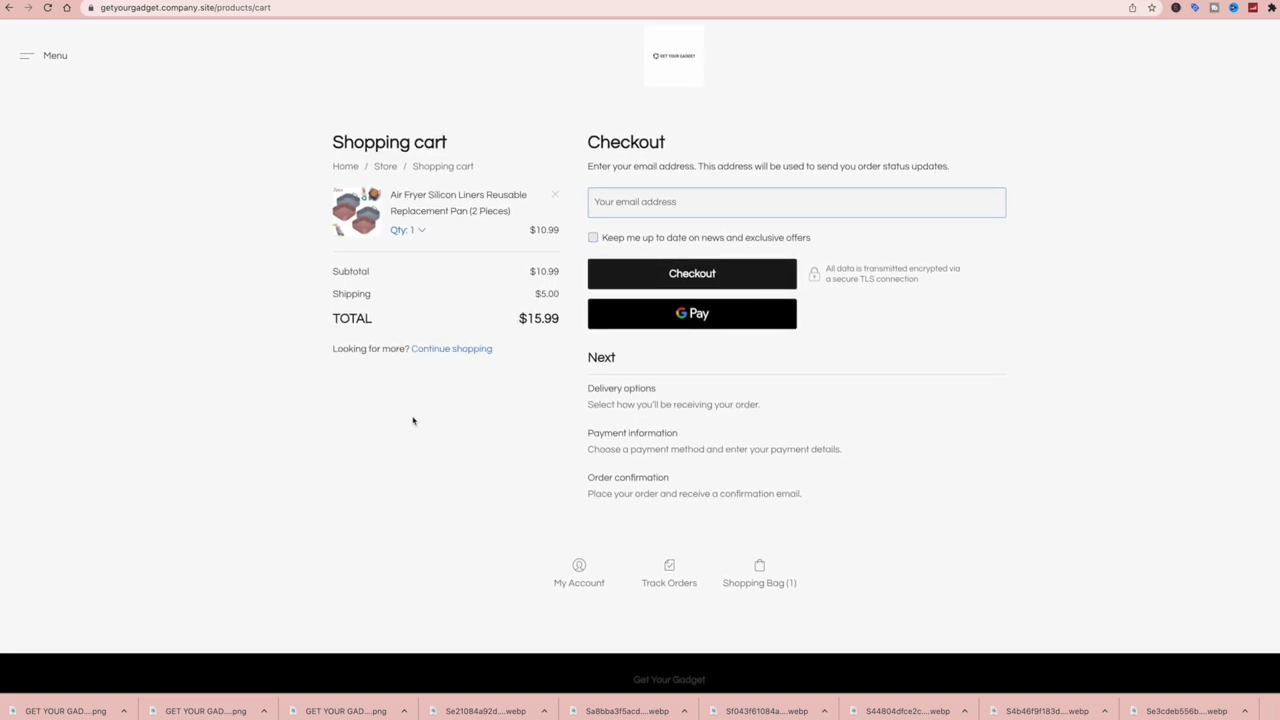
left_click(8, 8)
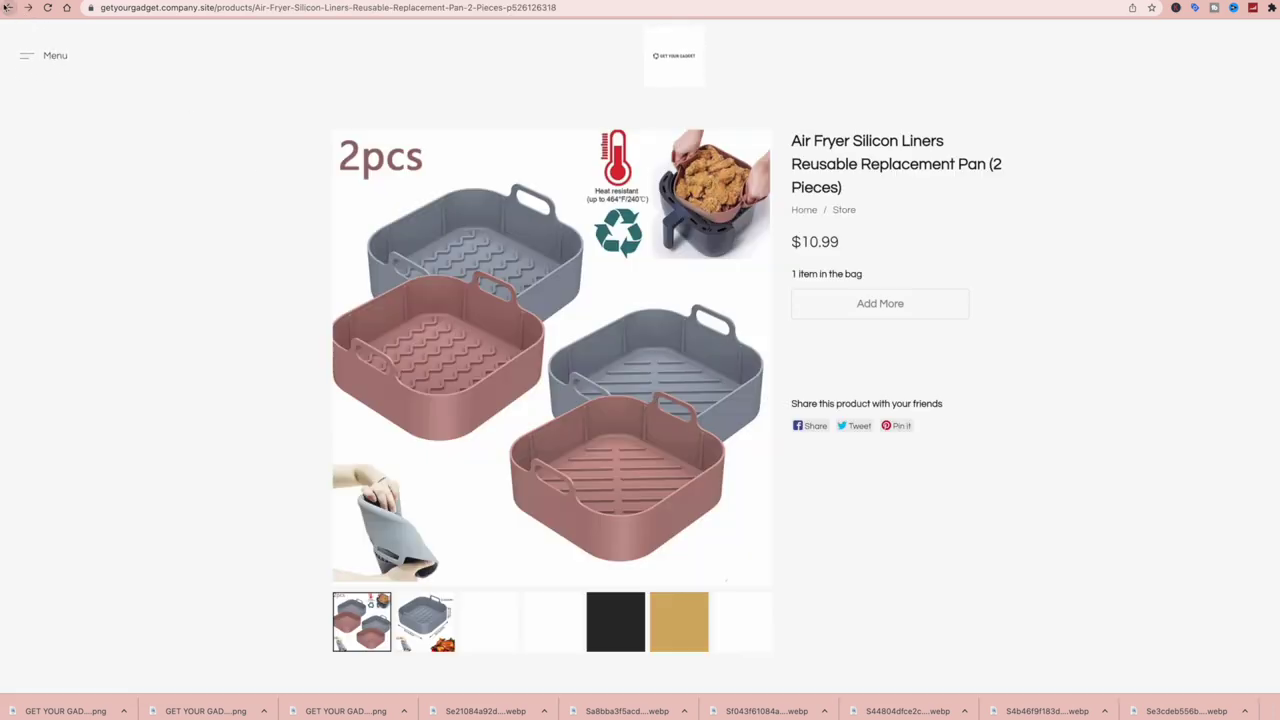